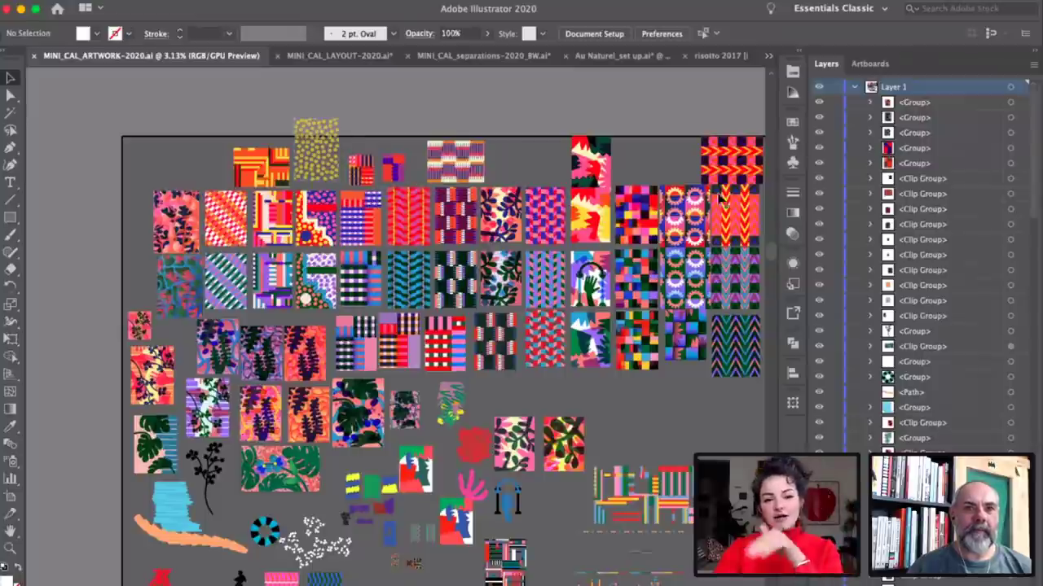
Step: Examine the collection of pattern artworks and the groups listed in Layer 1 of the artwork document
scroll(919, 181, "down", 10)
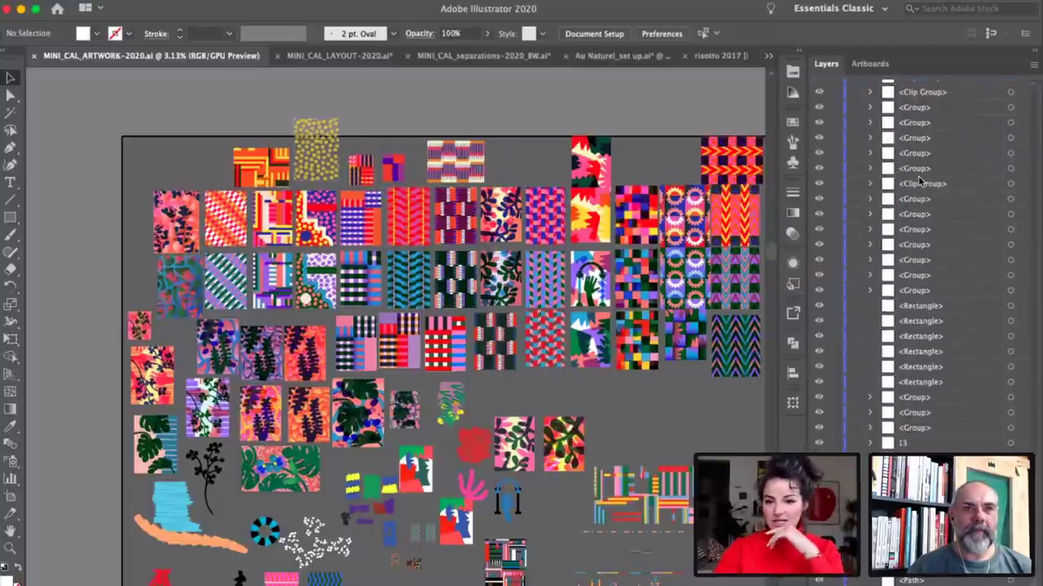
scroll(919, 181, "up", 10)
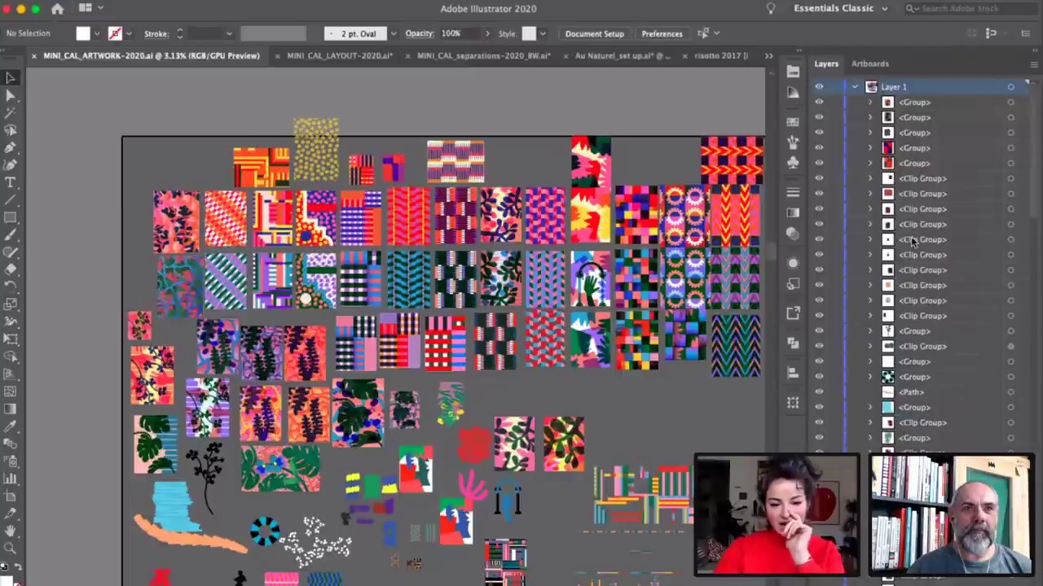
scroll(910, 236, "down", 10)
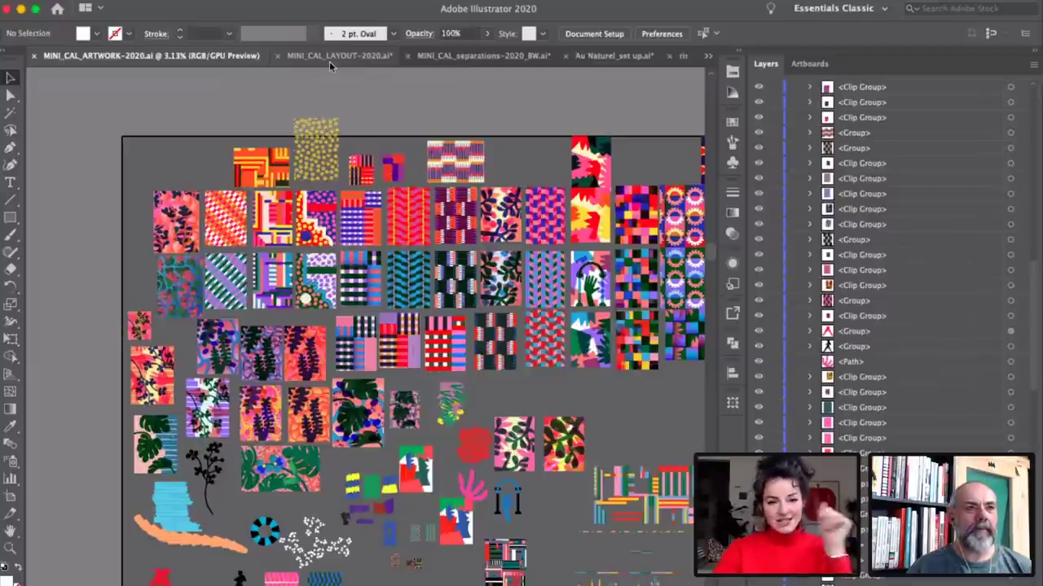
scroll(271, 267, "right", 3)
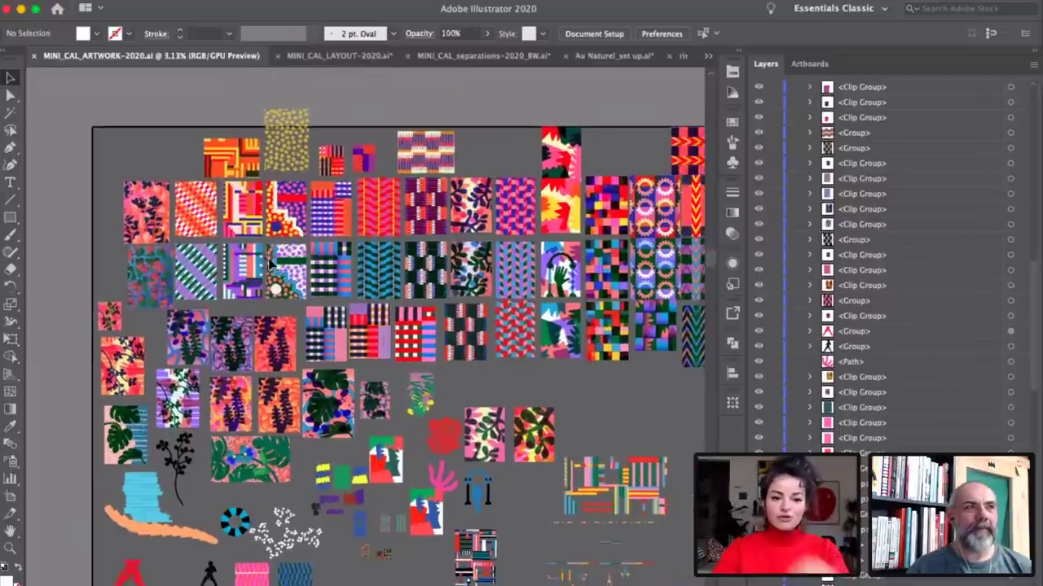
scroll(344, 275, "up", 3)
scroll(343, 275, "down", 3)
scroll(344, 276, "right", 2)
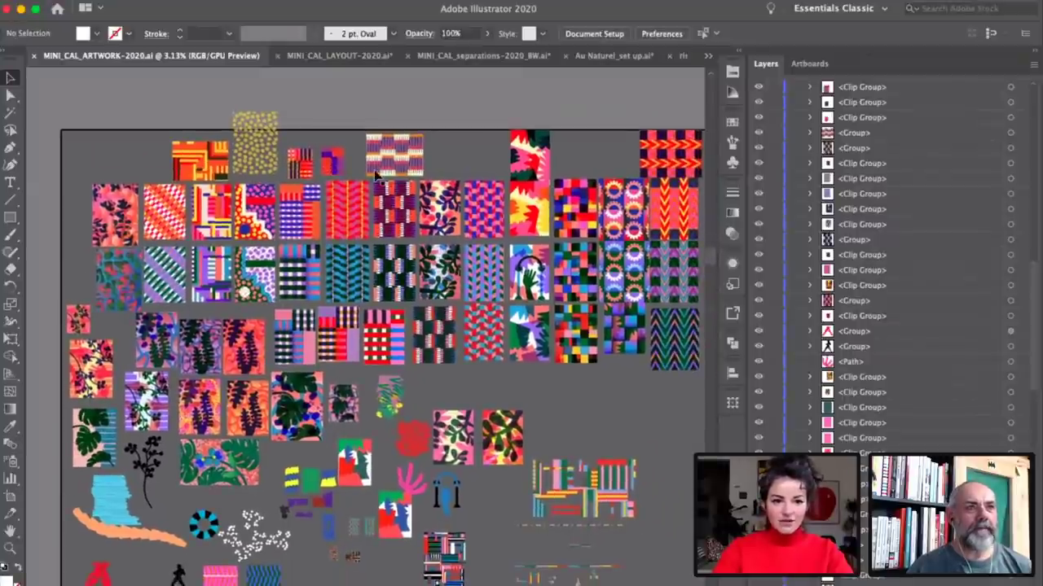
Step: Switch to MINI_CAL_LAYOUT-2020.ai and look over both six-month calendar sheets with their colour swatches
left_click(335, 56)
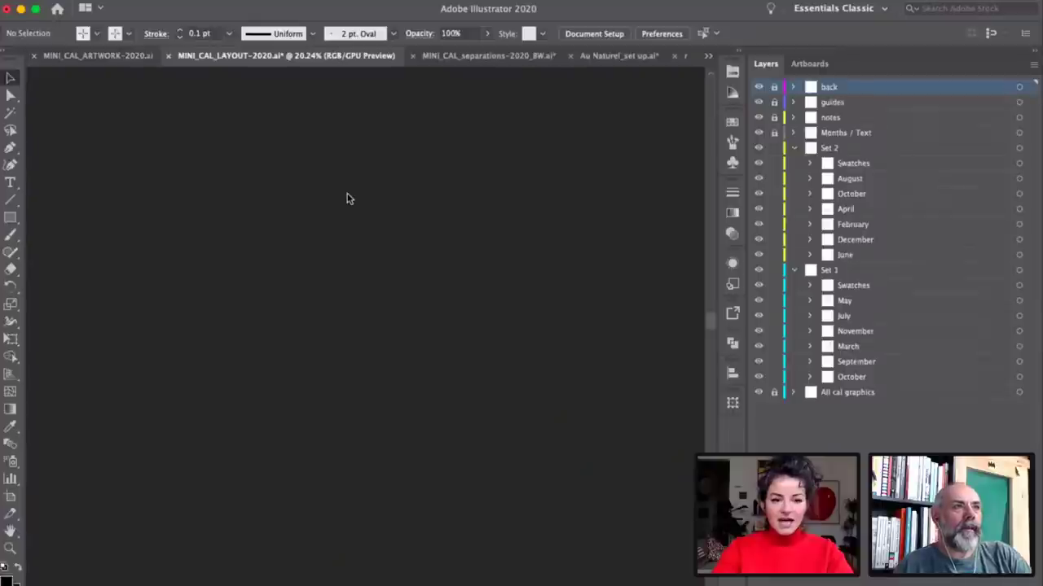
scroll(346, 198, "down", 2)
scroll(347, 198, "left", 1)
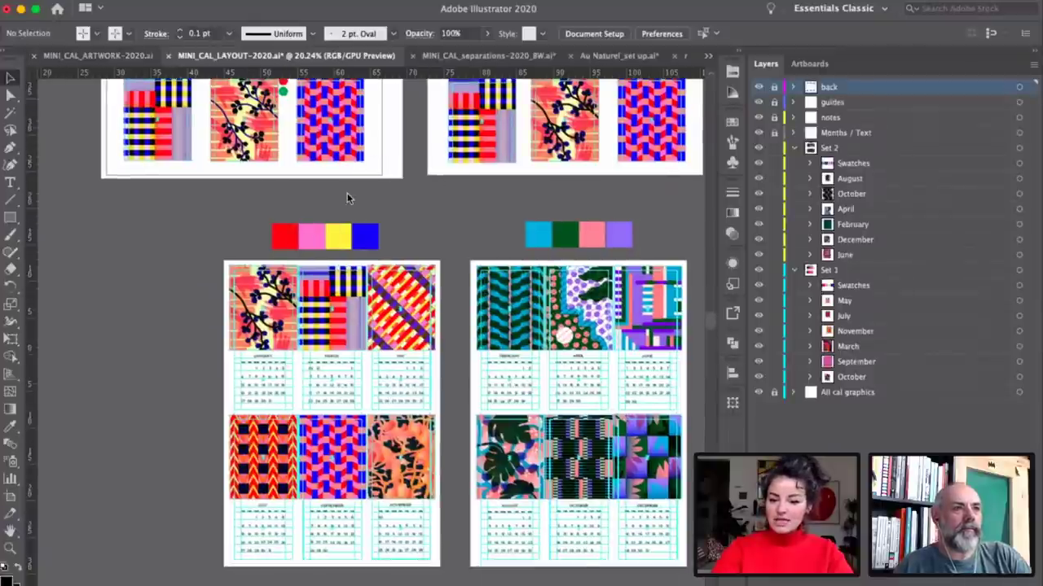
scroll(346, 198, "down", 2)
scroll(384, 213, "down", 1)
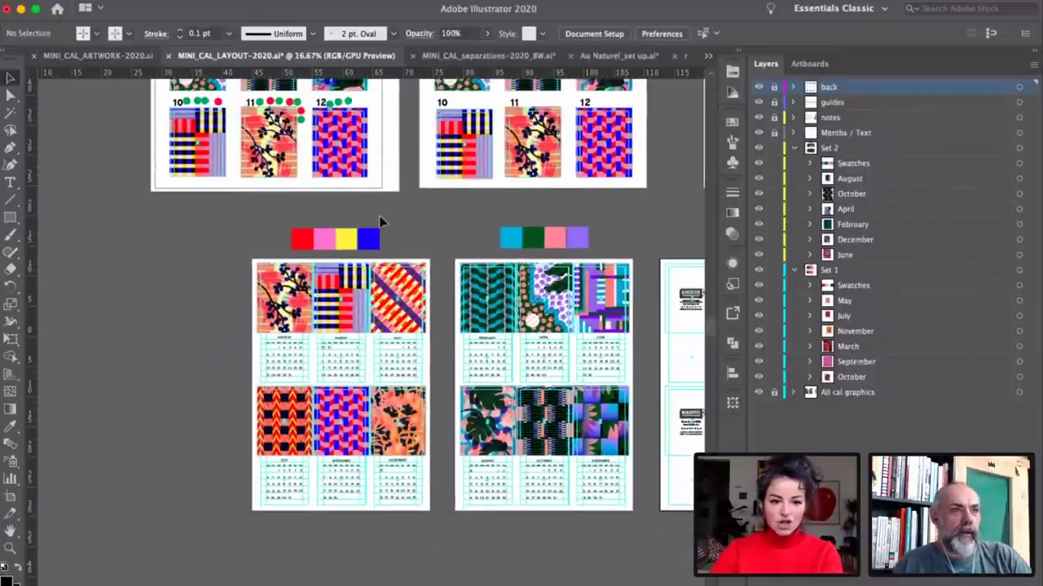
scroll(387, 241, "down", 2)
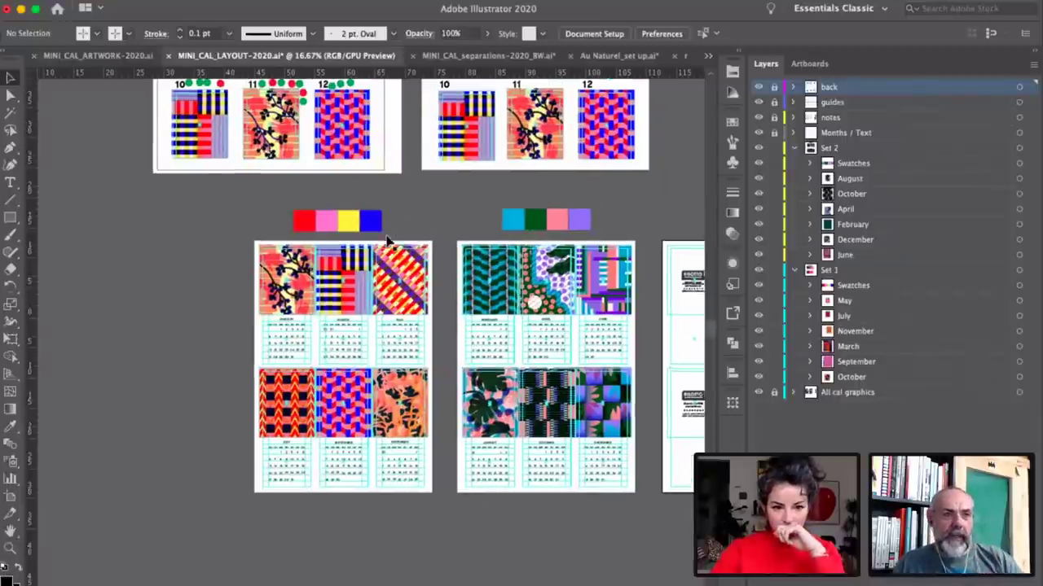
scroll(387, 241, "right", 2)
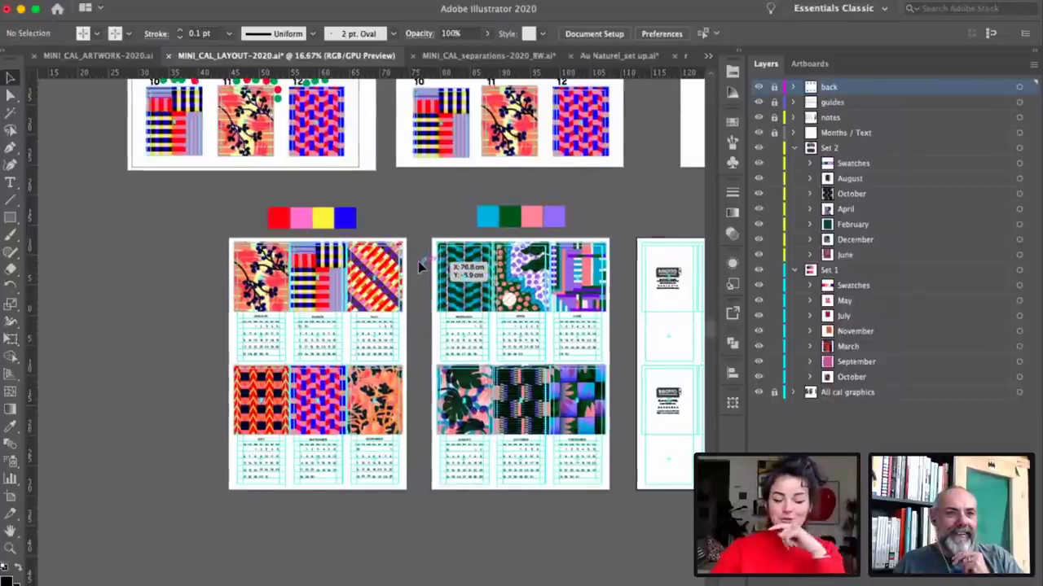
Step: Examine the odd-month calendar sheet, January to November, at closer range
scroll(418, 262, "down", 3)
key("super+equal")
key("super+equal")
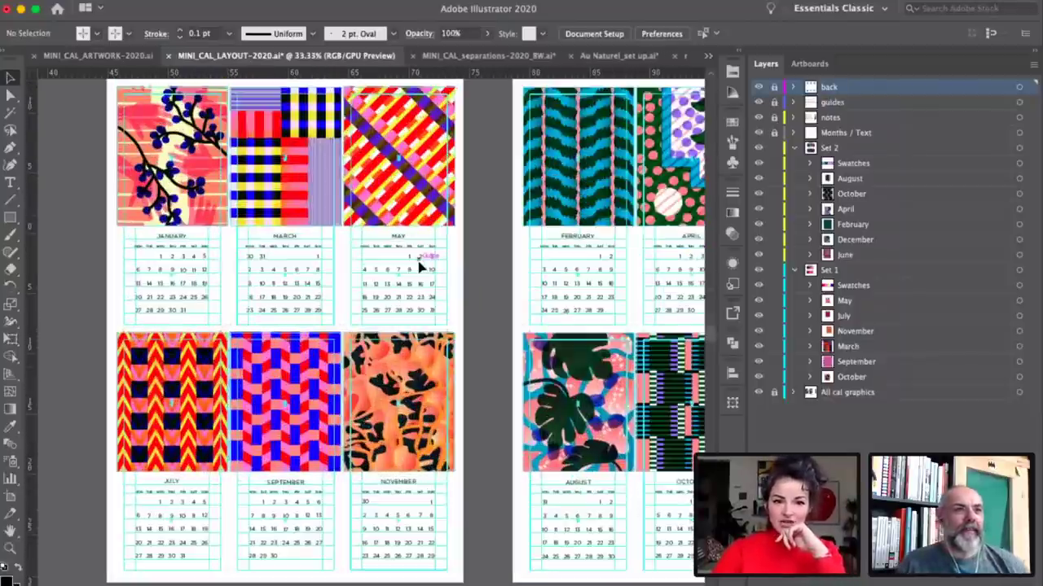
scroll(418, 262, "left", 3)
scroll(418, 265, "right", 2)
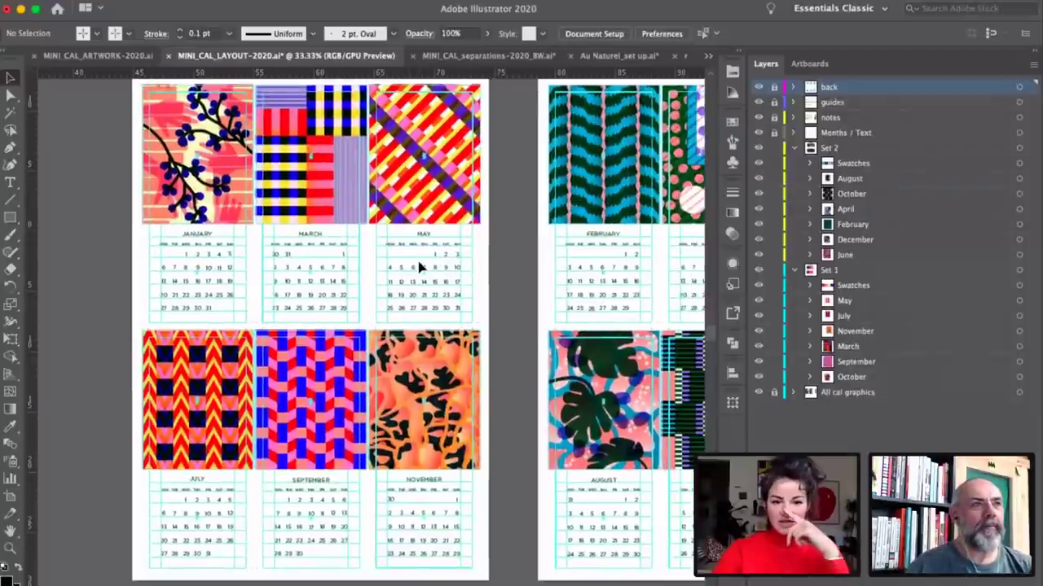
scroll(418, 265, "left", 2)
scroll(418, 265, "up", 1)
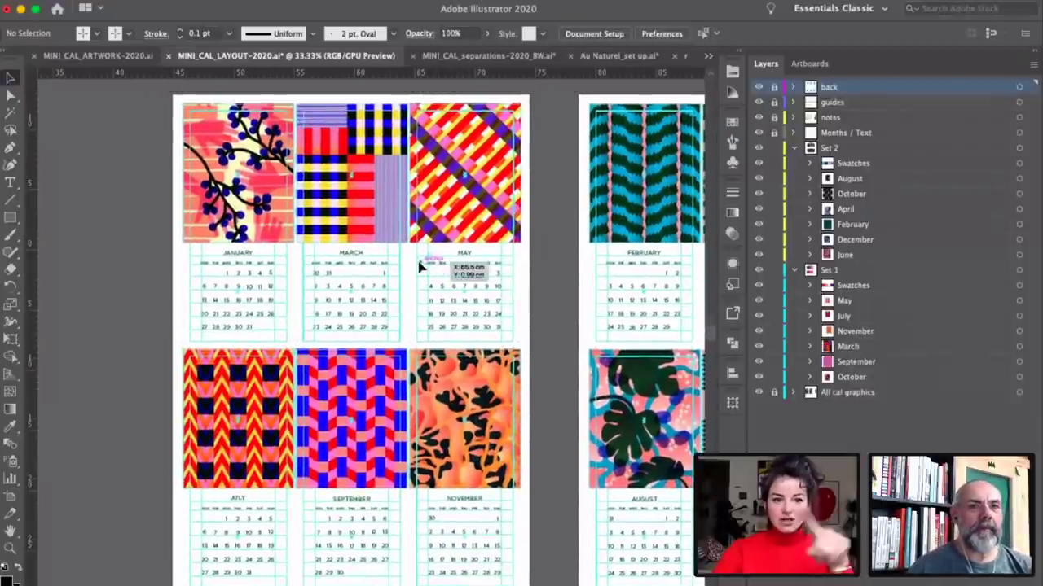
scroll(269, 285, "left", 2)
scroll(269, 285, "up", 1)
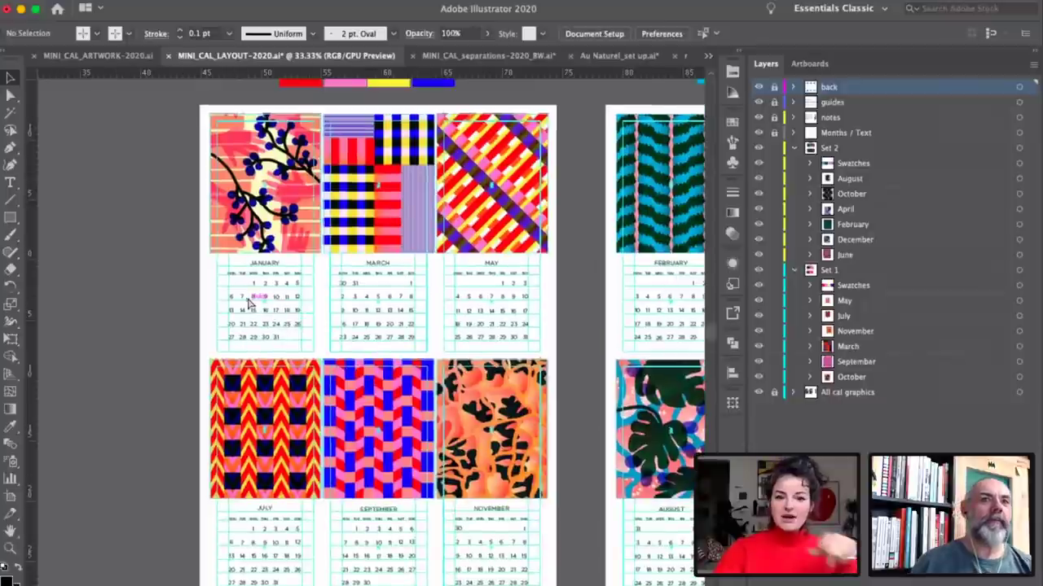
Step: Inspect the January and March patterns and their date grids in close-up
key("super+equal")
key("super+equal")
scroll(248, 304, "up", 5)
scroll(249, 304, "left", 3)
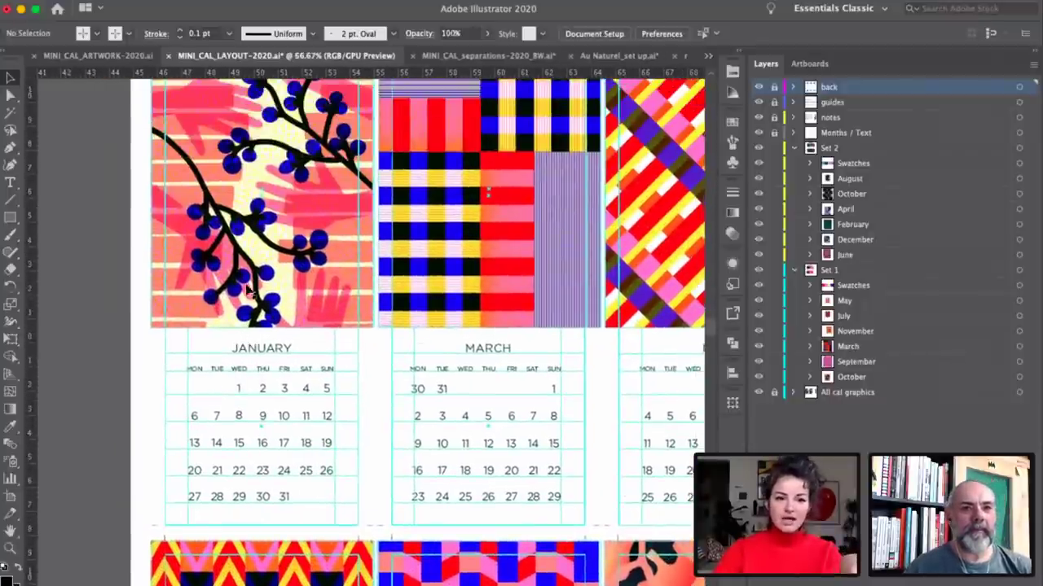
scroll(181, 262, "right", 1)
scroll(306, 168, "up", 2)
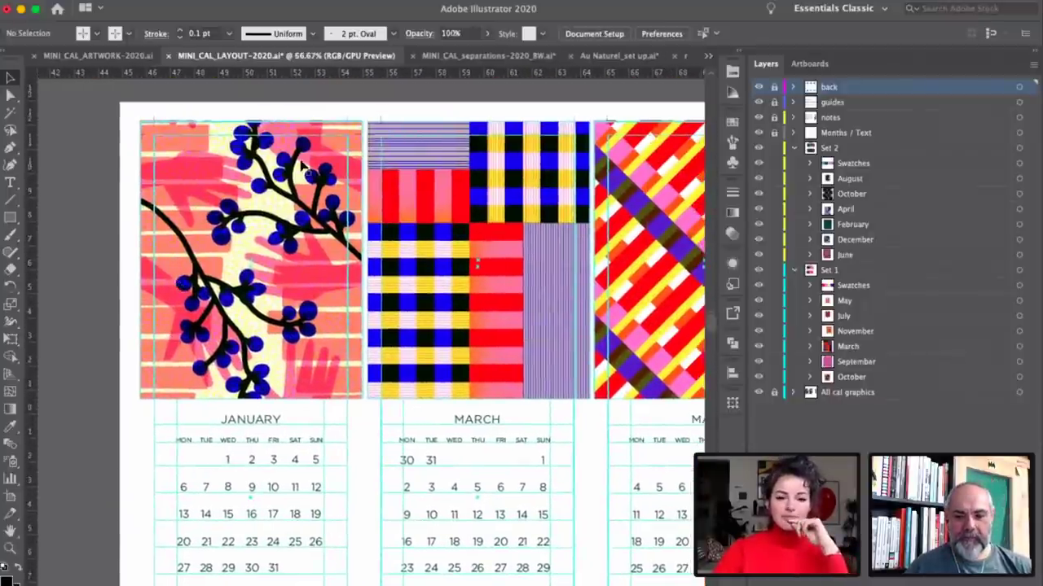
Step: Look over the calendar back sheet with the RISOTTO logos and the even-month sheet, February to December
scroll(346, 133, "down", 3)
scroll(412, 131, "right", 5)
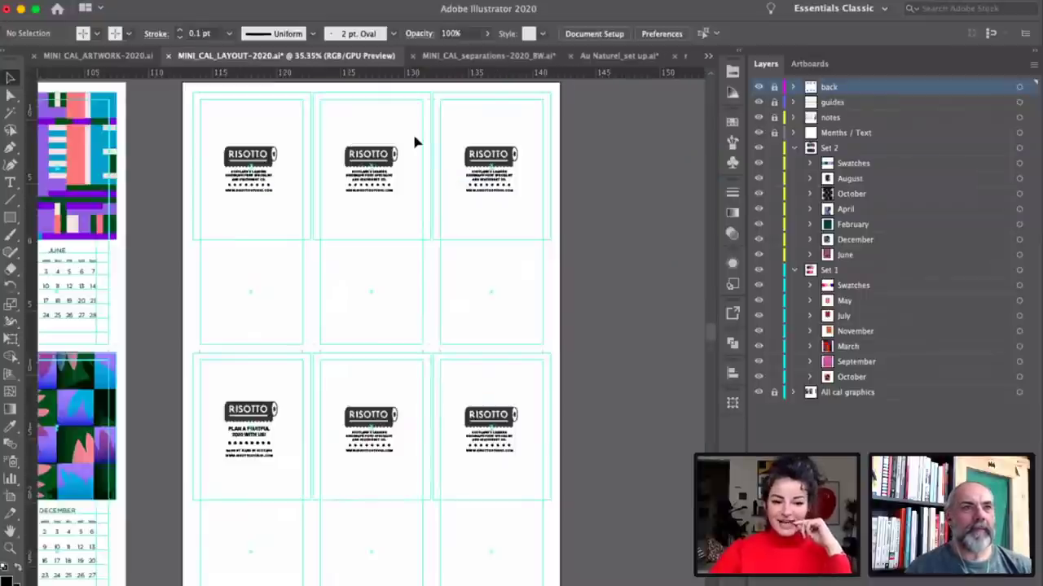
scroll(343, 191, "left", 3)
scroll(344, 195, "left", 6)
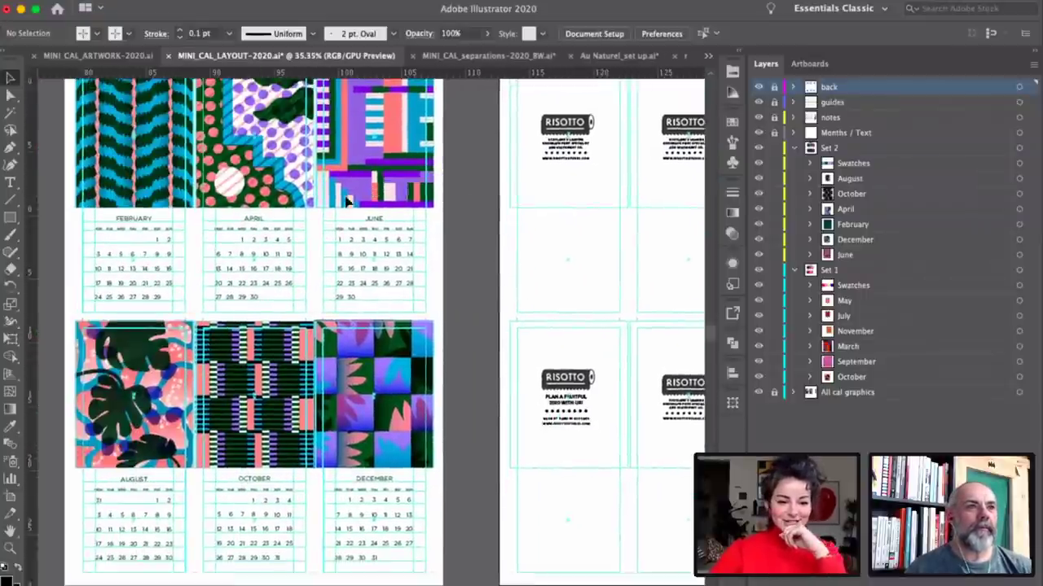
scroll(347, 199, "left", 6)
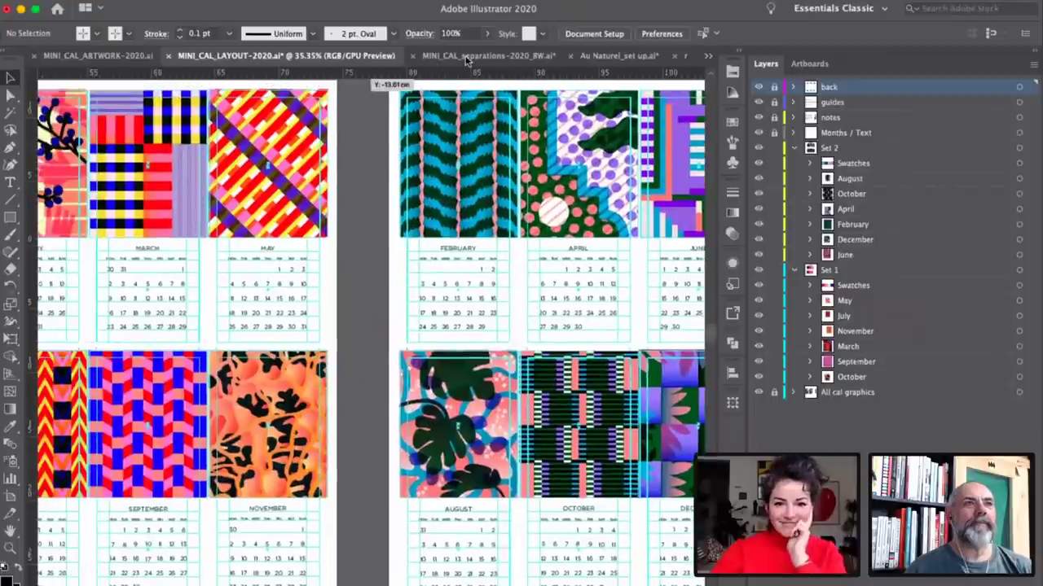
left_click(467, 57)
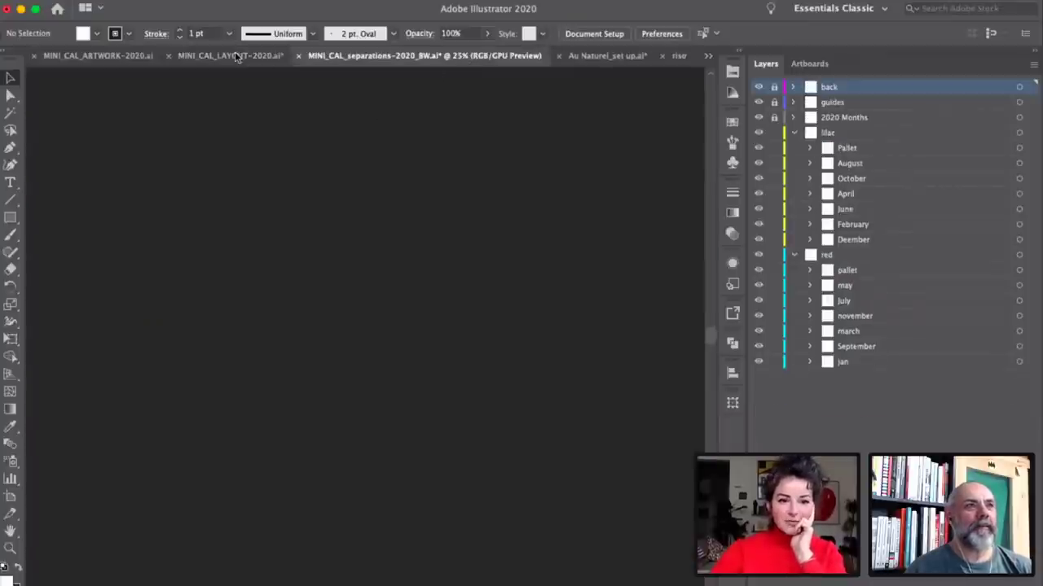
key("super+shift+grave")
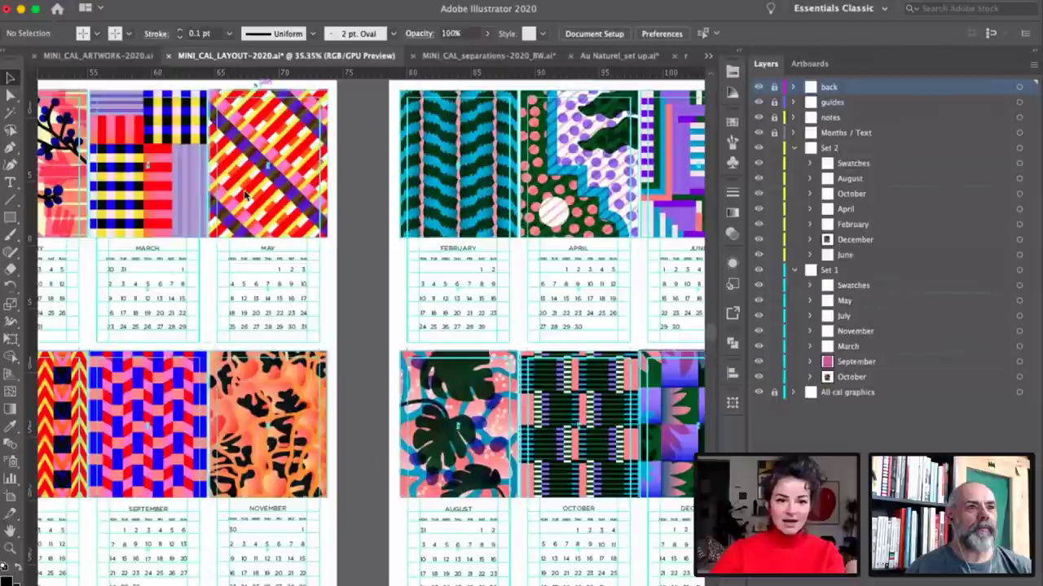
Step: Compare the two colour calendar sheets with their greyscale versions in MINI_CAL_separations-2020_BW.ai
scroll(249, 210, "left", 5)
scroll(248, 210, "down", 2)
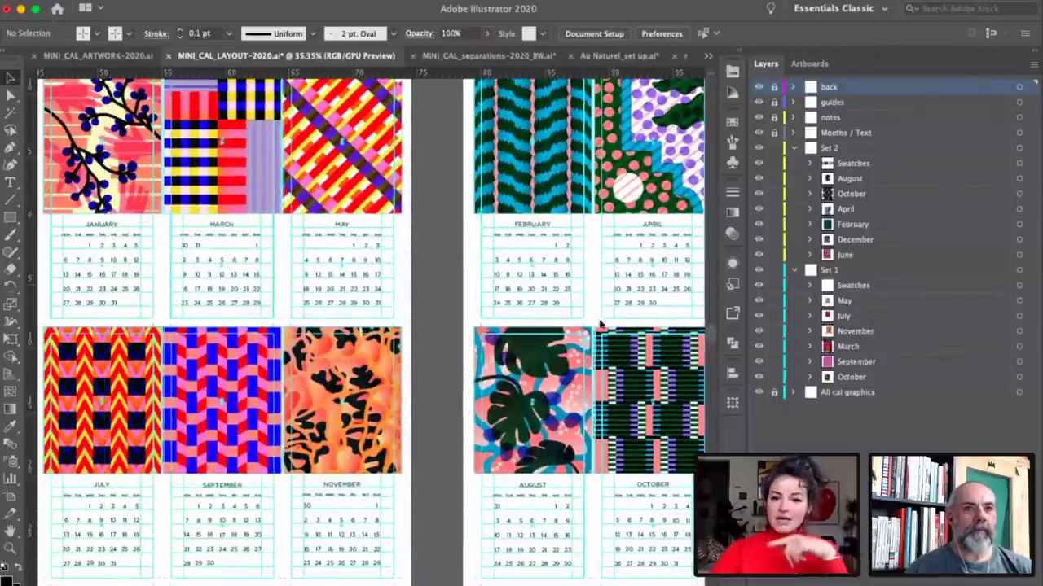
key("super+minus")
key("super+minus")
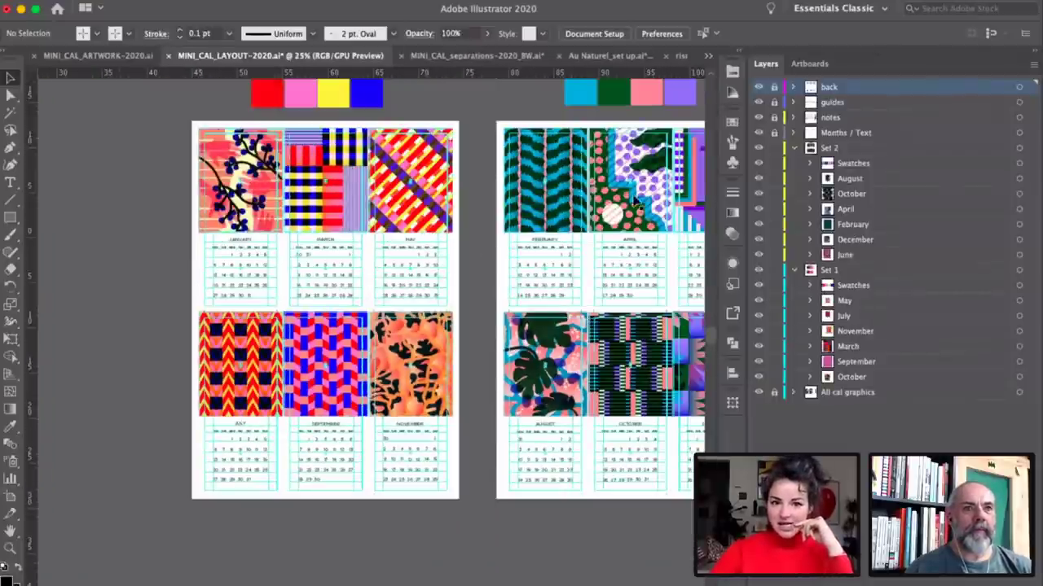
left_click(472, 56)
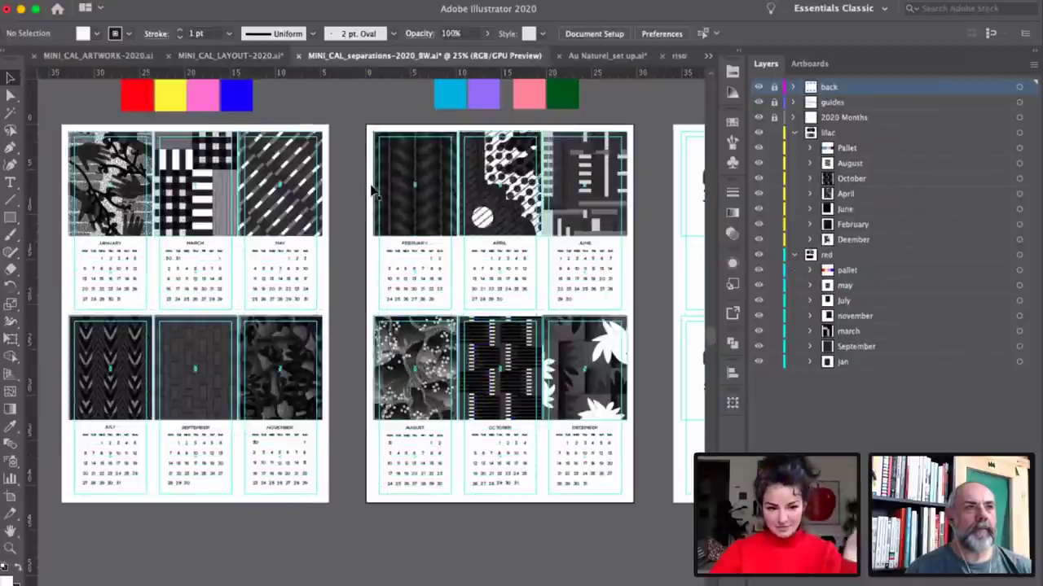
scroll(358, 200, "left", 3)
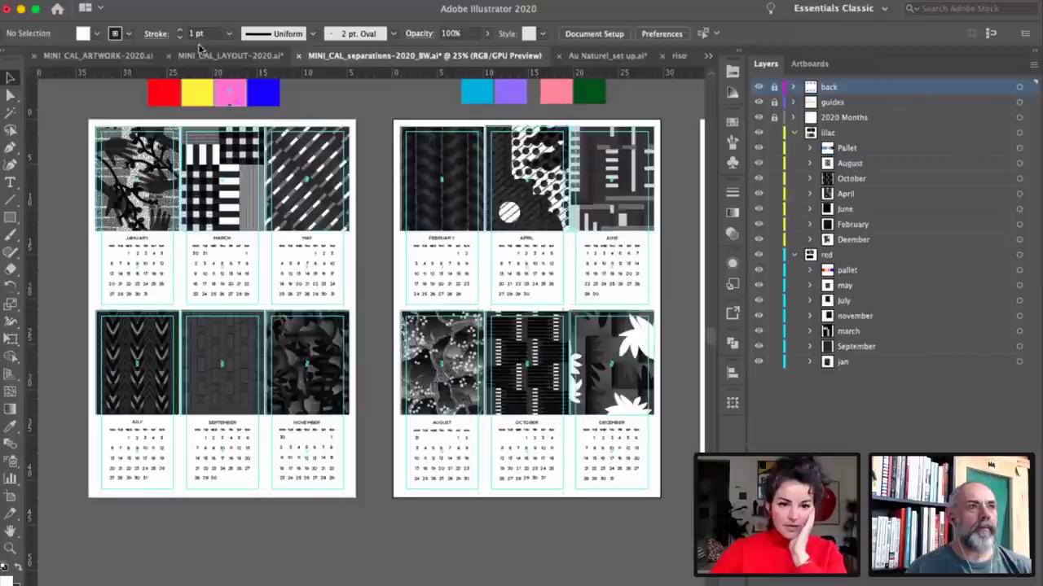
Step: Return to MINI_CAL_ARTWORK-2020.ai, select the blue and green chevron pattern and expand its group in the layer list
left_click(98, 56)
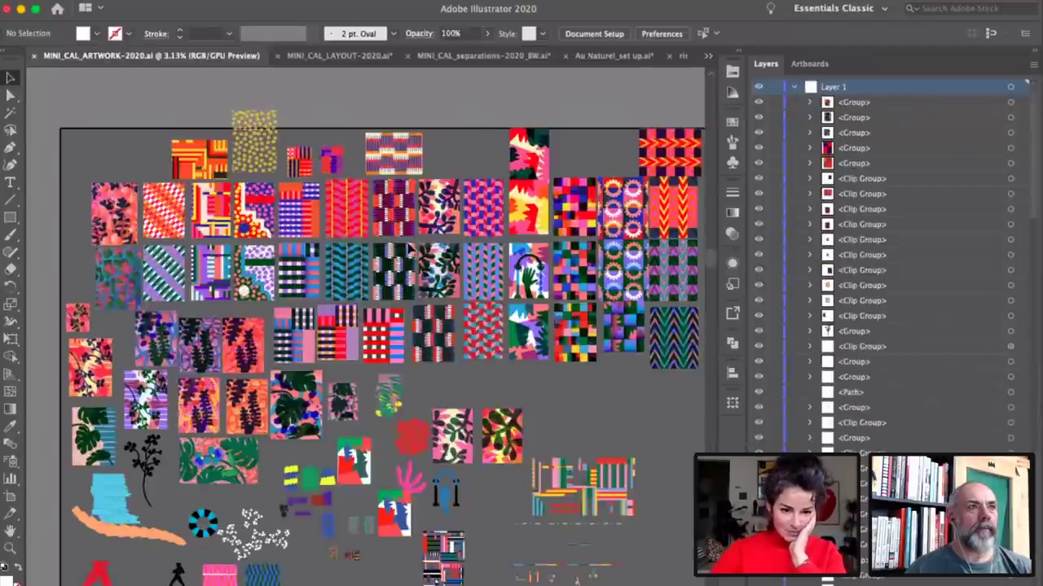
scroll(619, 327, "left", 2)
scroll(619, 327, "up", 2)
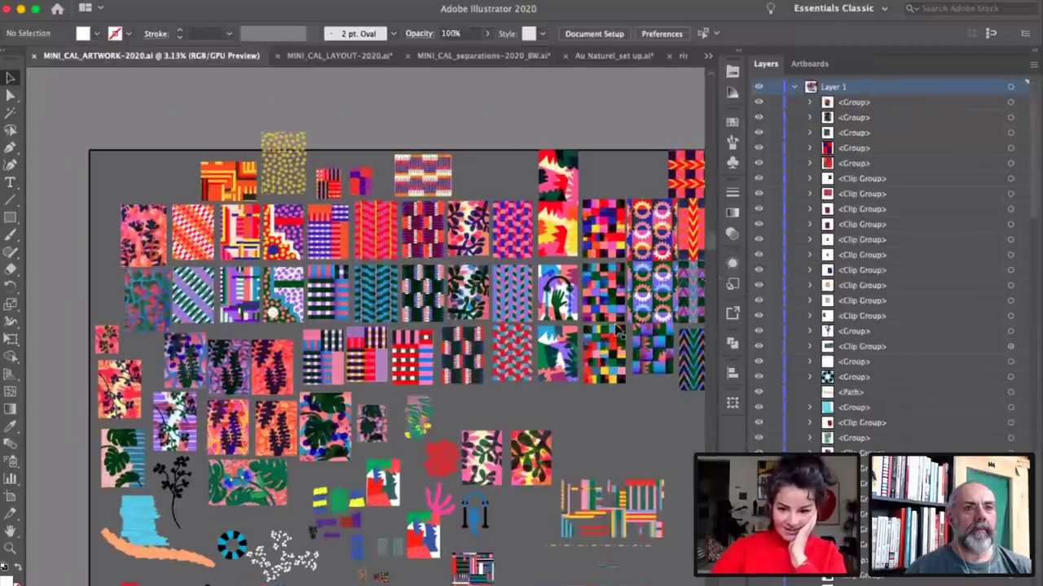
scroll(616, 327, "up", 5)
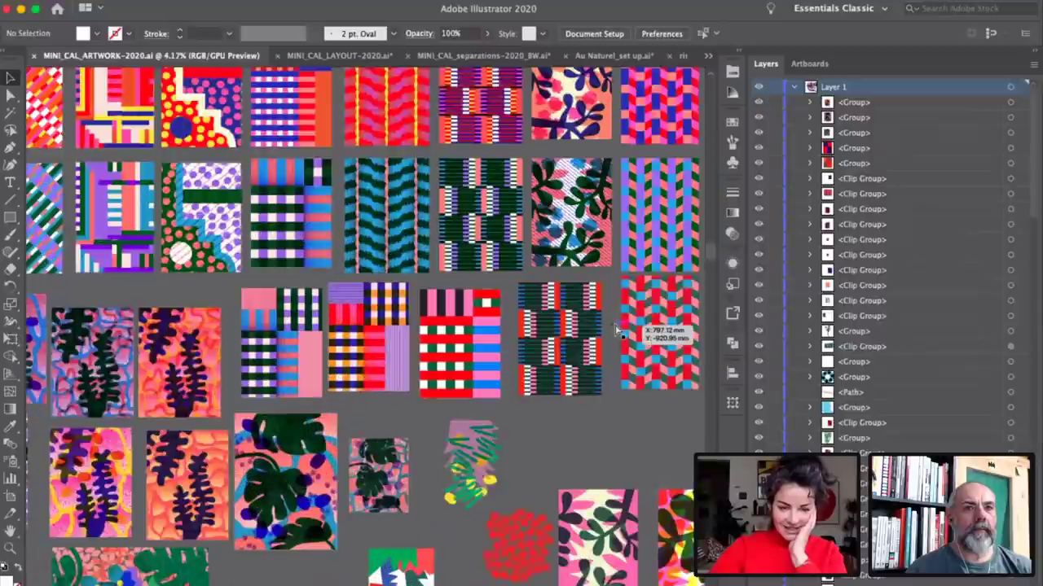
scroll(488, 310, "up", 3)
scroll(488, 309, "right", 2)
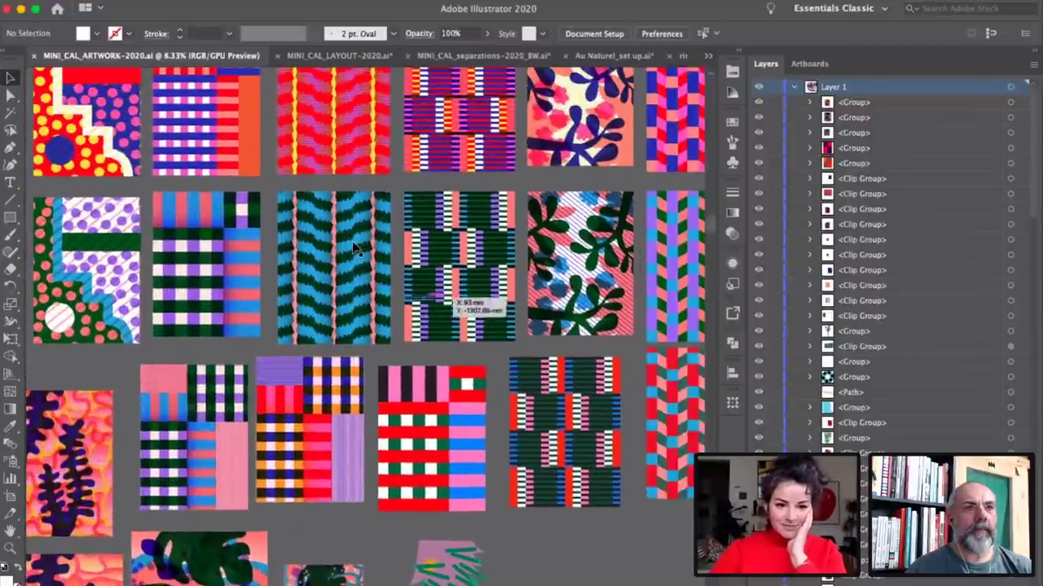
left_click(354, 249)
scroll(811, 220, "down", 10)
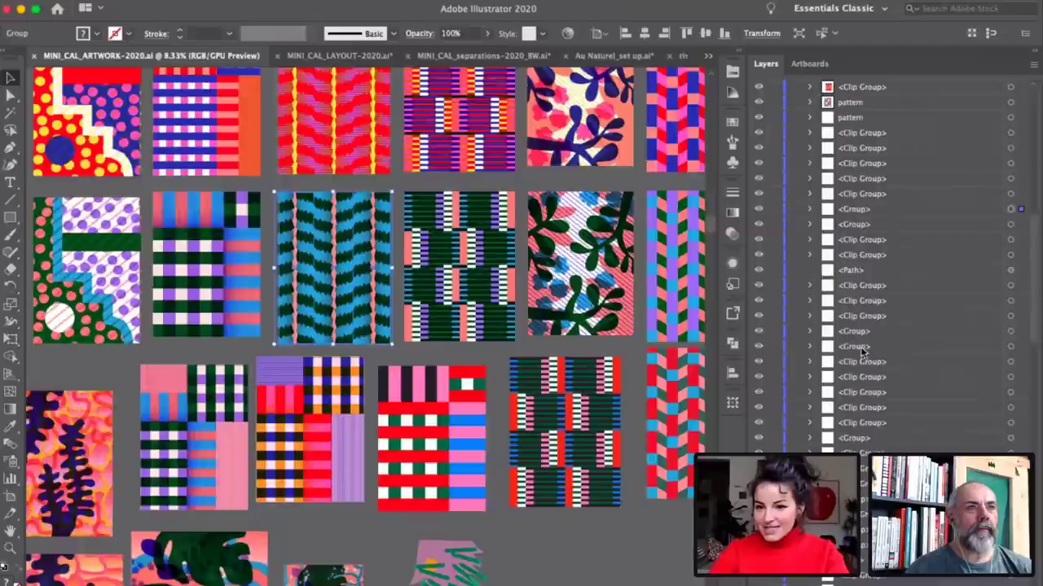
left_click(810, 209)
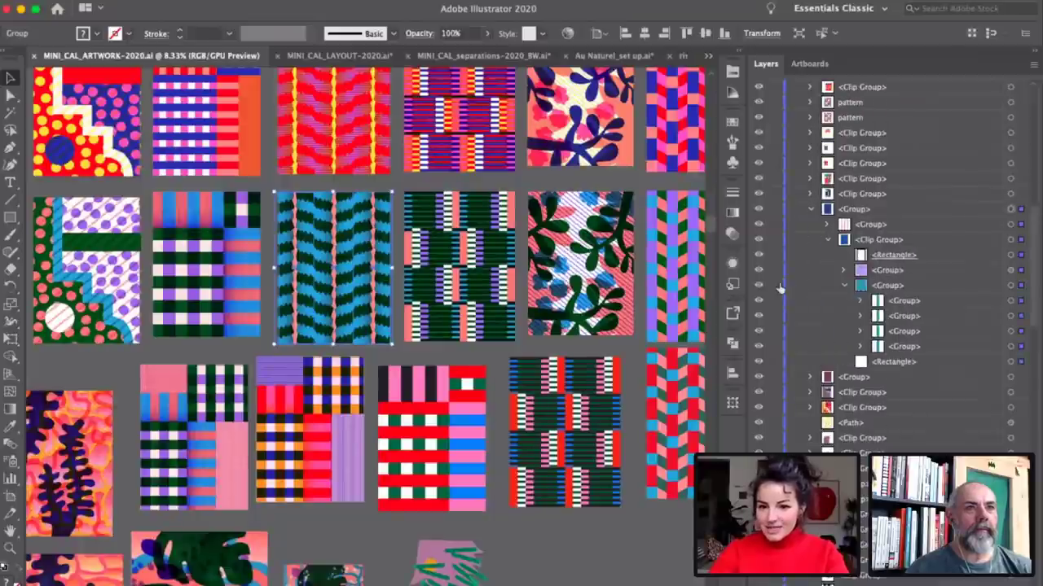
Step: Select the lilac group inside the chevron pattern's clip group and hide the four blue-green subgroups below it
key("super+equal")
key("super+equal")
key("super+equal")
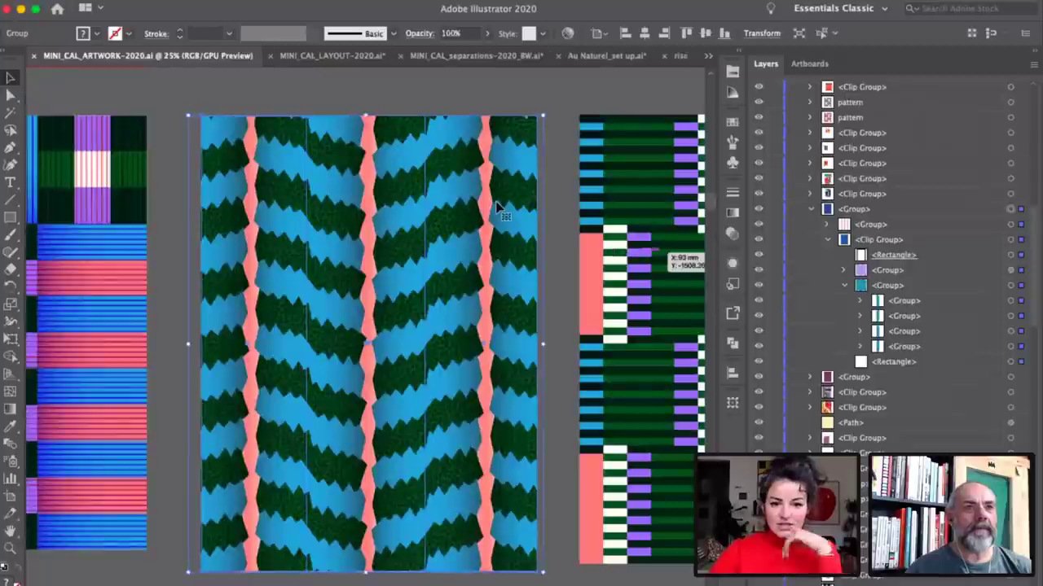
scroll(668, 262, "down", 3)
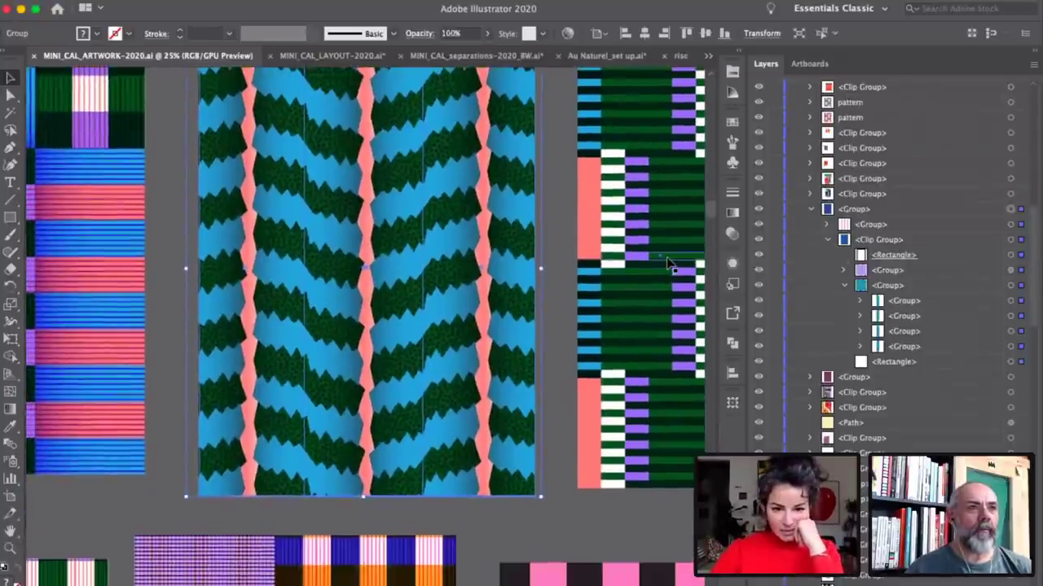
left_click(1016, 273)
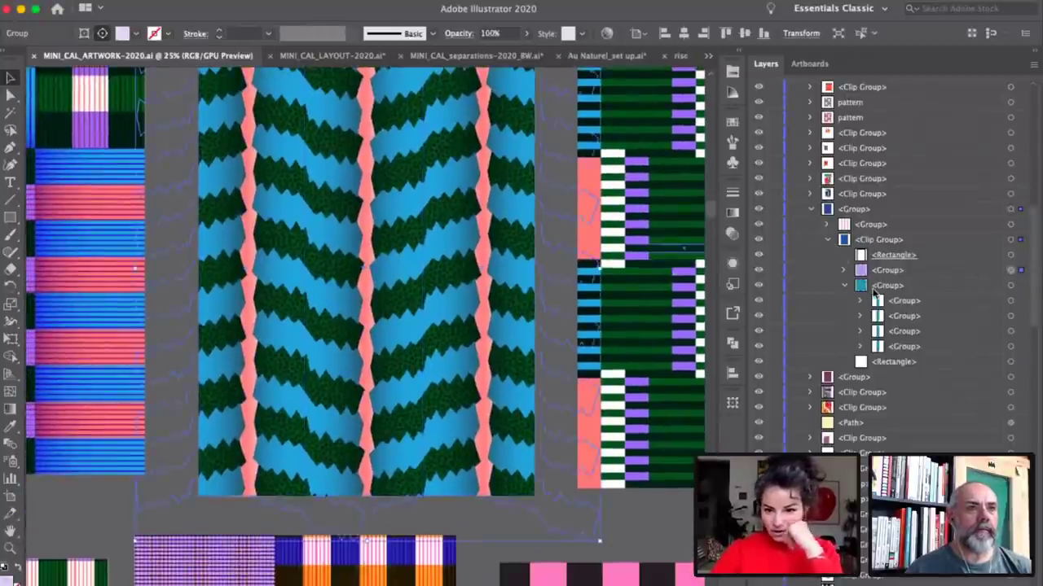
left_click_drag(758, 300, 759, 346)
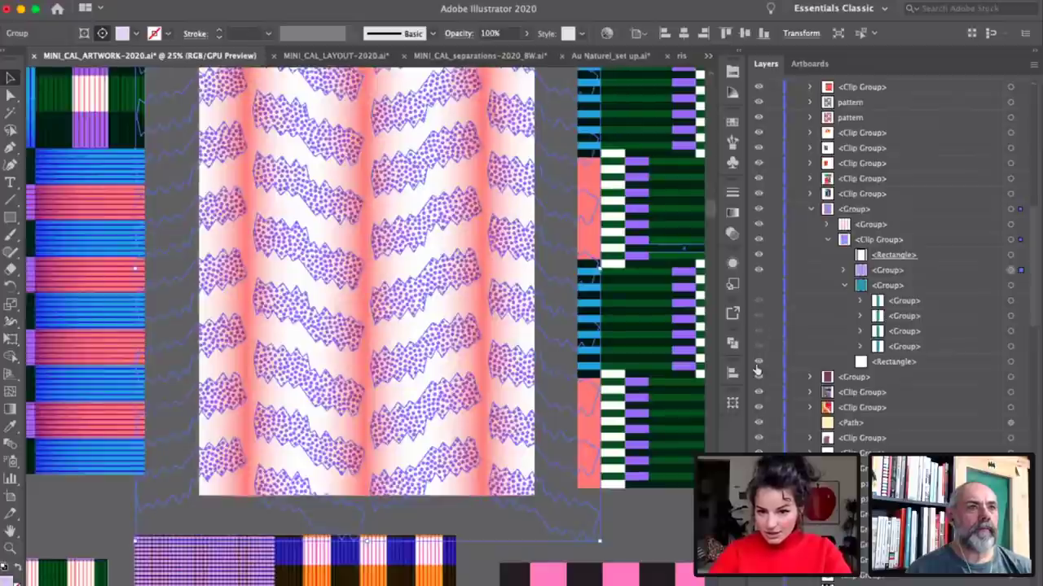
Step: Hide the chevron pattern's white background rectangle, its coral gradient stripe group and its lilac group, checking what each contributes
left_click(758, 361)
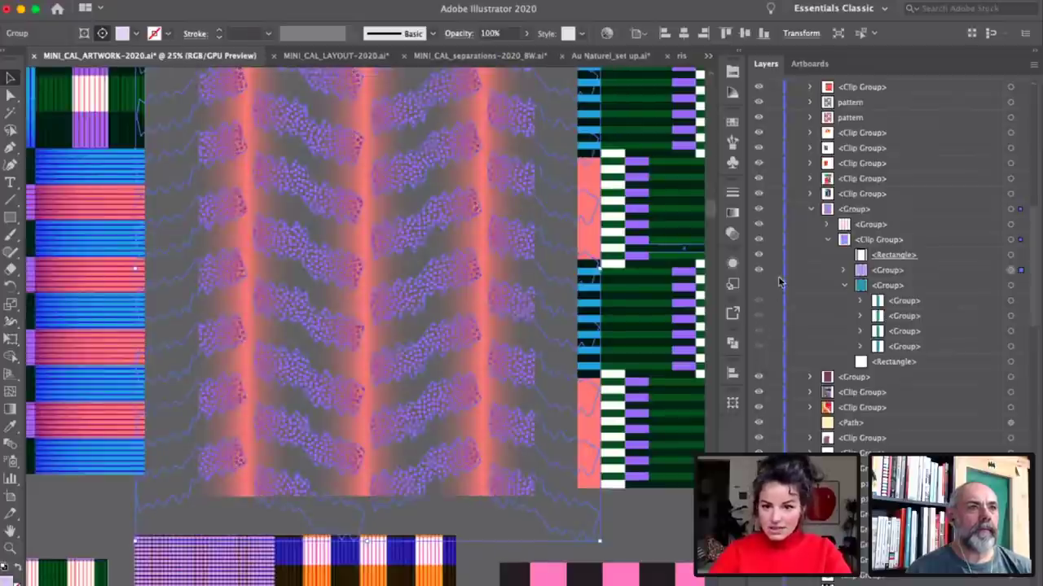
left_click(758, 225)
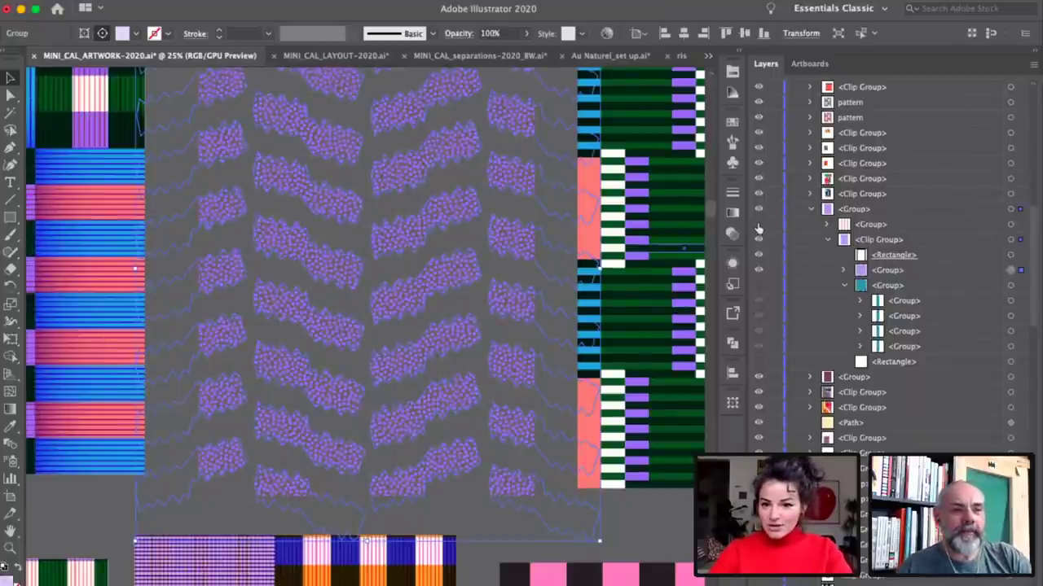
left_click(758, 226)
left_click(759, 270)
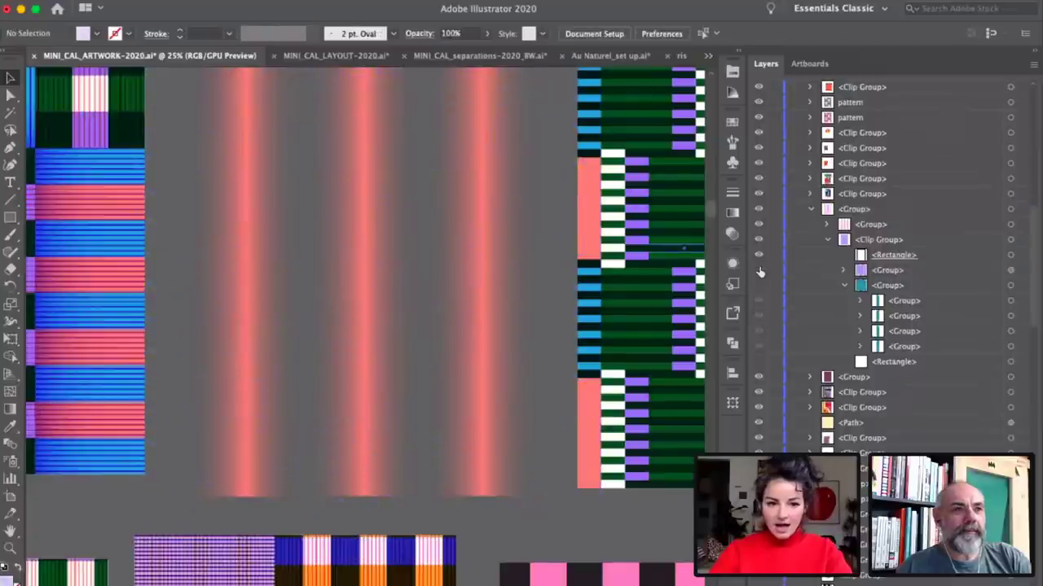
left_click(759, 270)
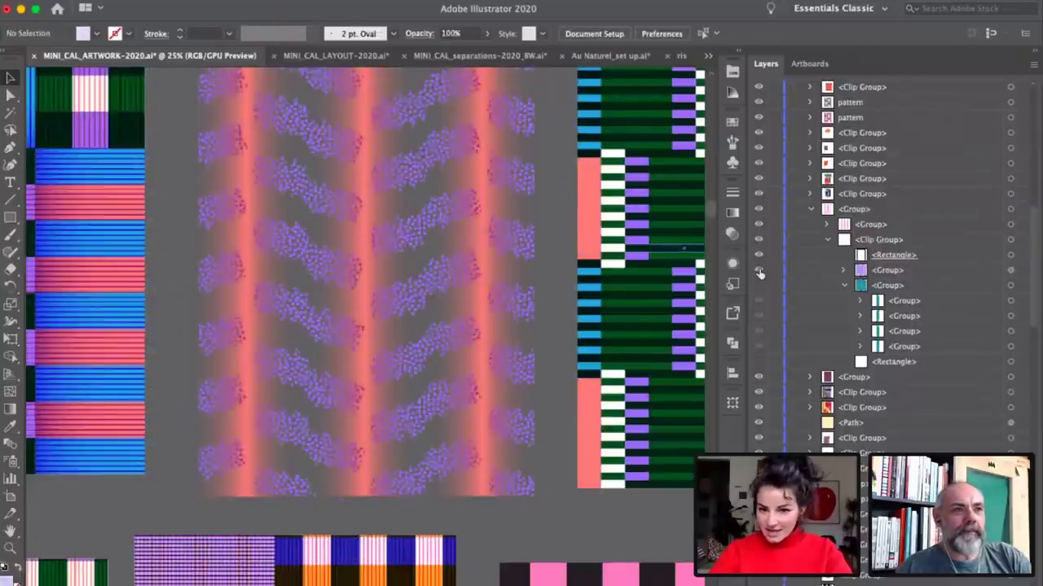
left_click(759, 270)
left_click(758, 225)
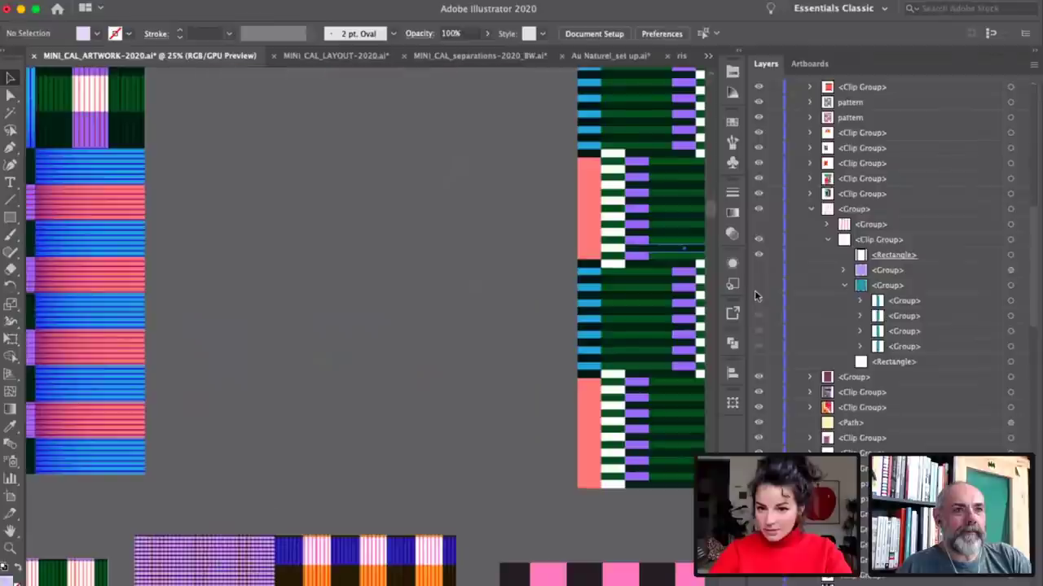
Step: Show the chevron pattern's blue-green, lilac and coral gradient stripe groups again, leaving the white background rectangle hidden
left_click(758, 286)
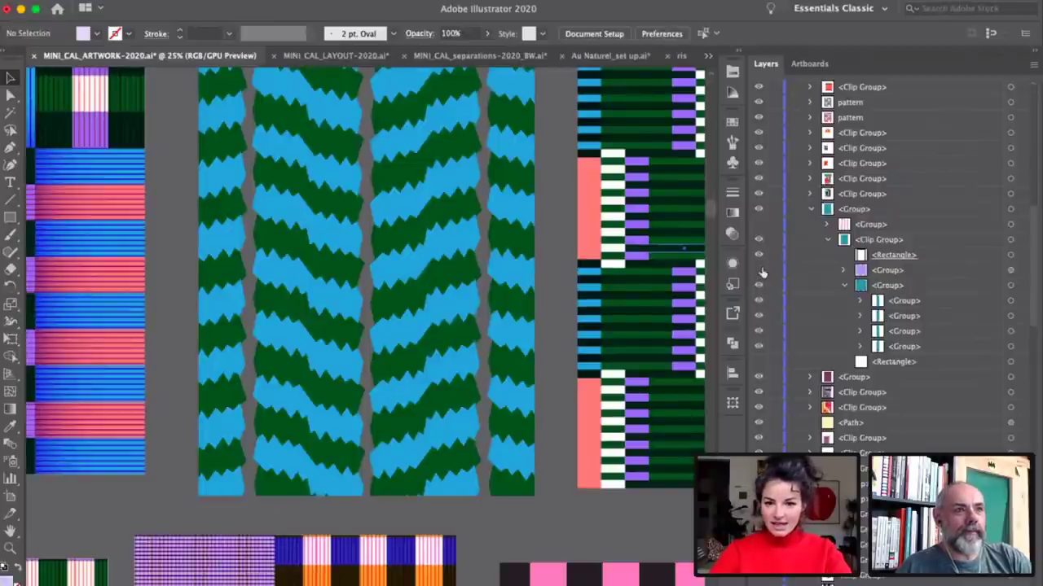
left_click(759, 228)
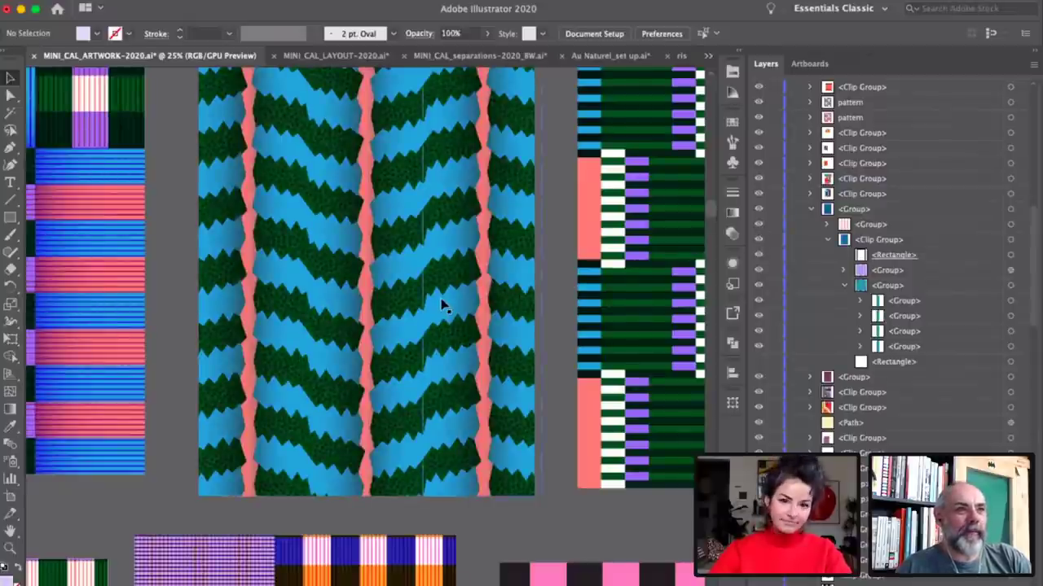
Step: Select the lilac group in the chevron pattern and inspect its blend mode in the Transparency settings
scroll(441, 304, "up", 1)
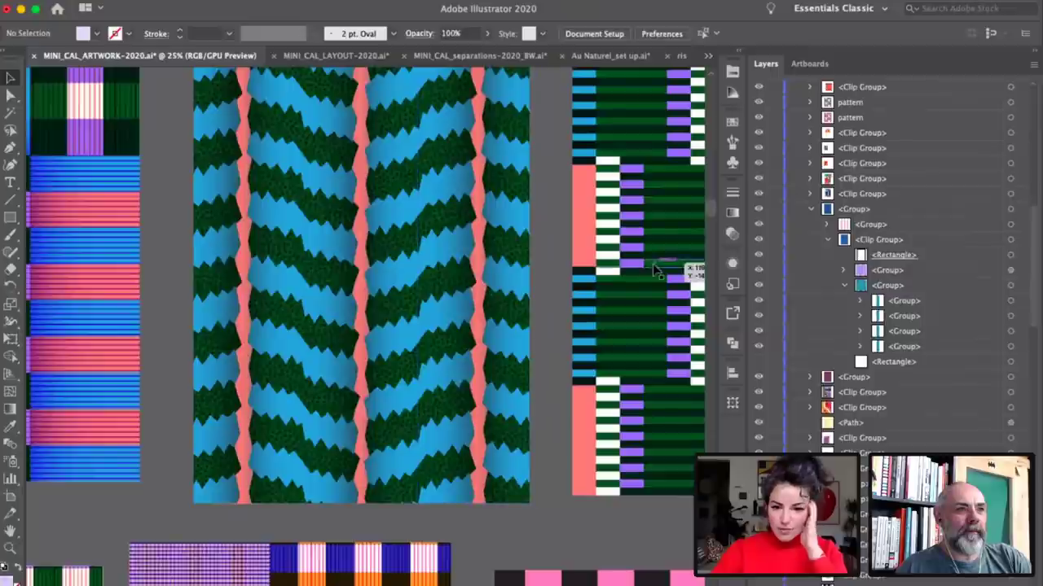
left_click(734, 236)
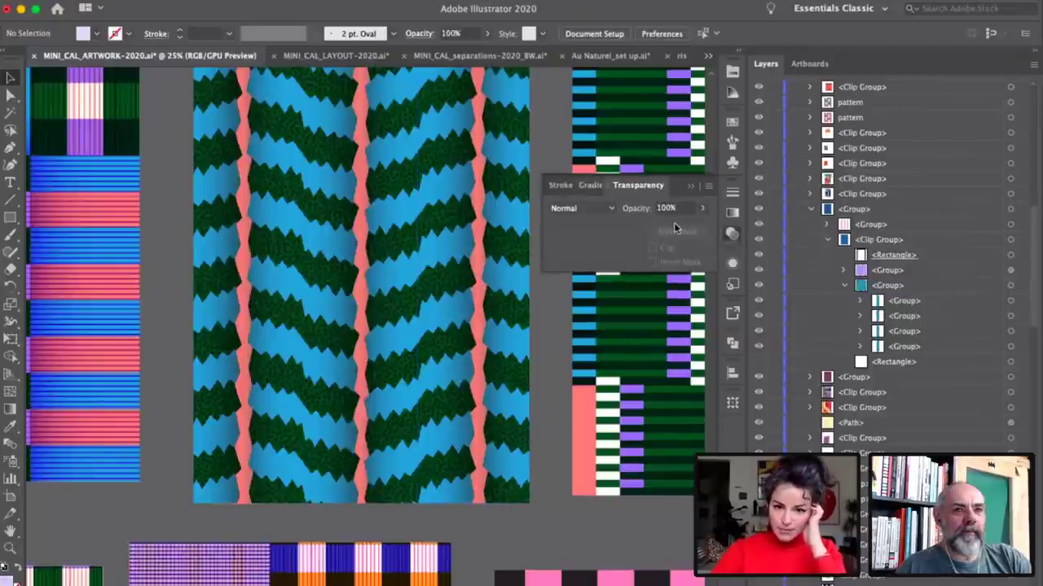
left_click(533, 244)
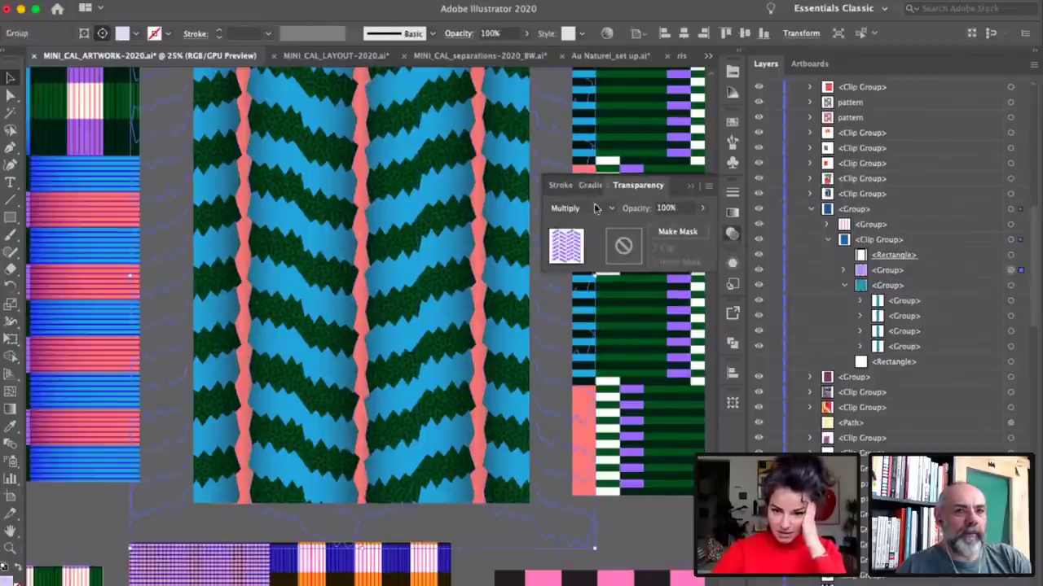
left_click(586, 208)
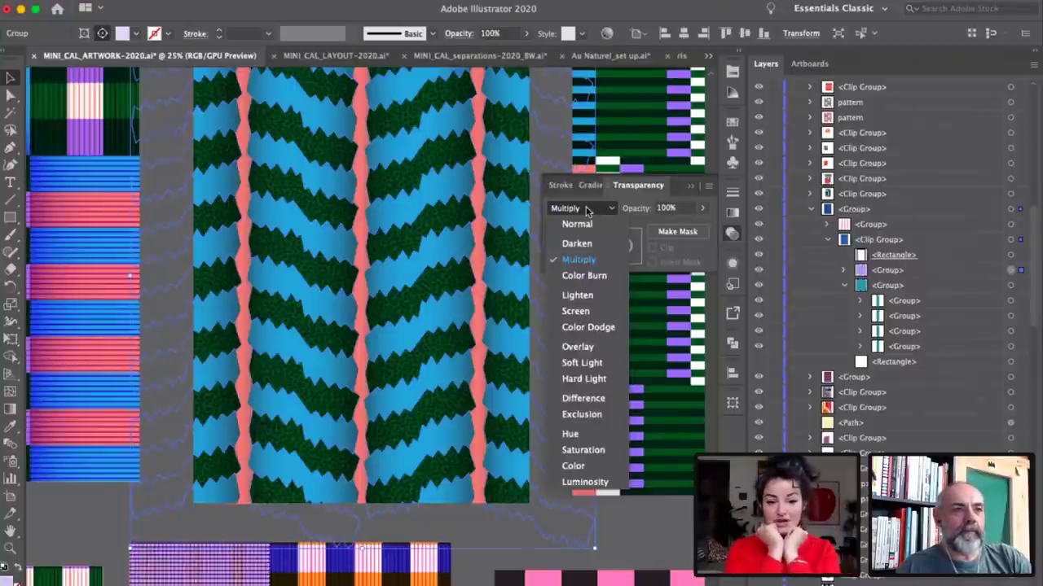
left_click(471, 205)
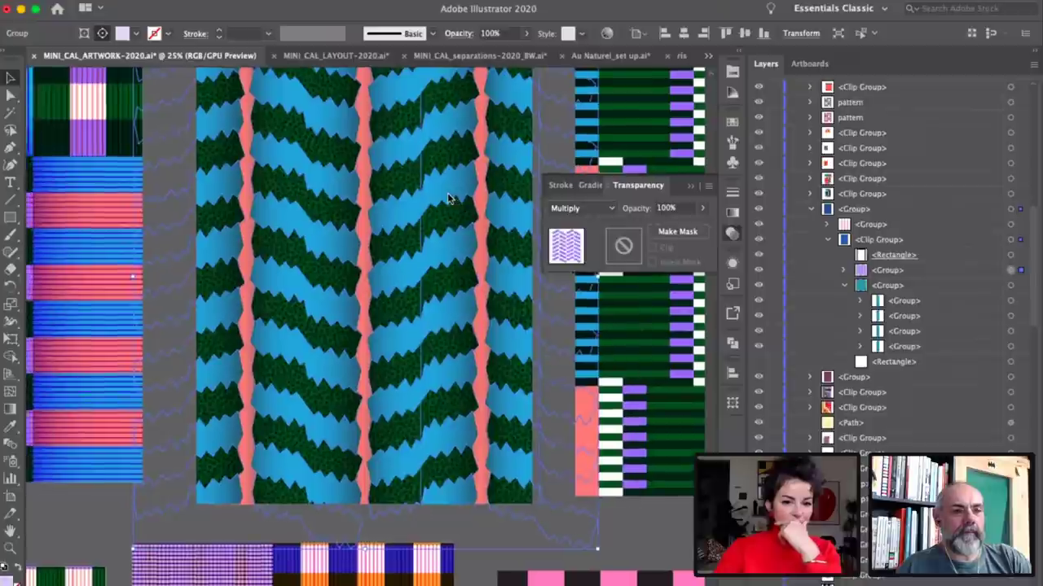
Step: Select the checked pattern beside the chevron, collapse the chevron group and expand the checked pattern's clip group in the layer list
scroll(367, 228, "left", 10)
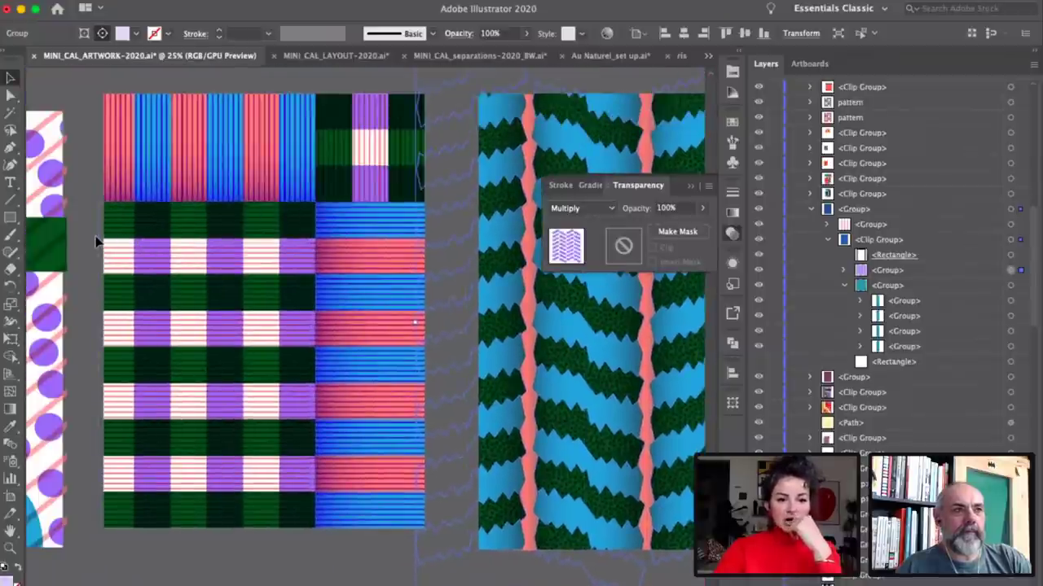
left_click(110, 233)
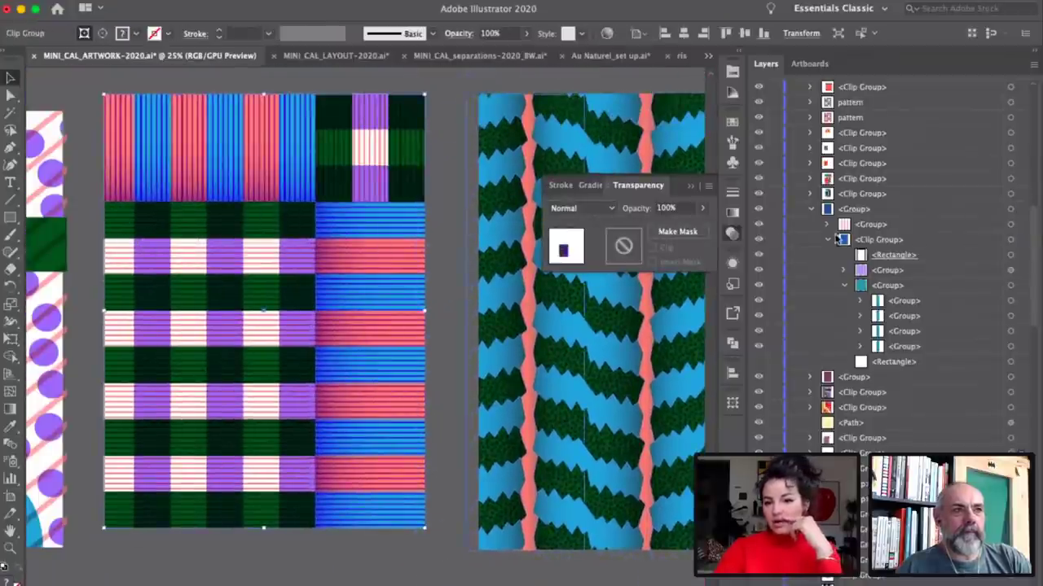
left_click(812, 212)
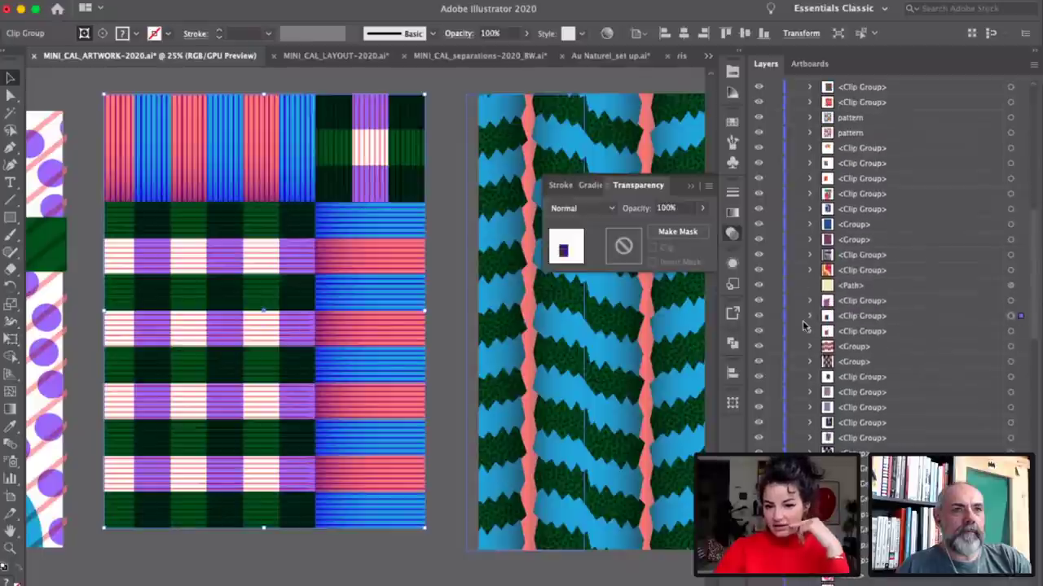
left_click(807, 317)
scroll(806, 326, "down", 2)
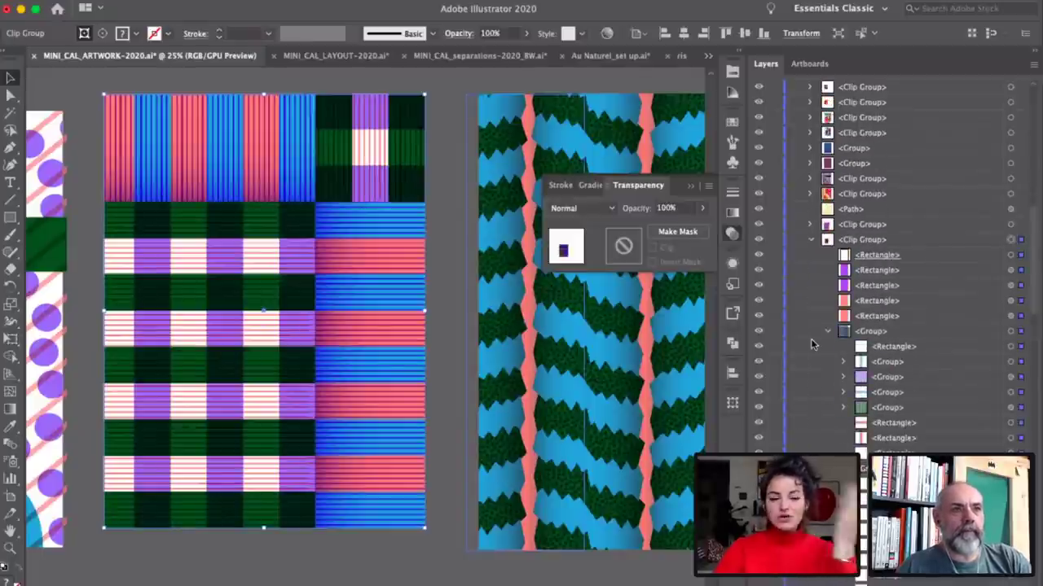
Step: Examine the checked pattern up close, looking at its overlapping stripes, gradients and colour blocks beside the chevron pattern
scroll(600, 353, "right", 5)
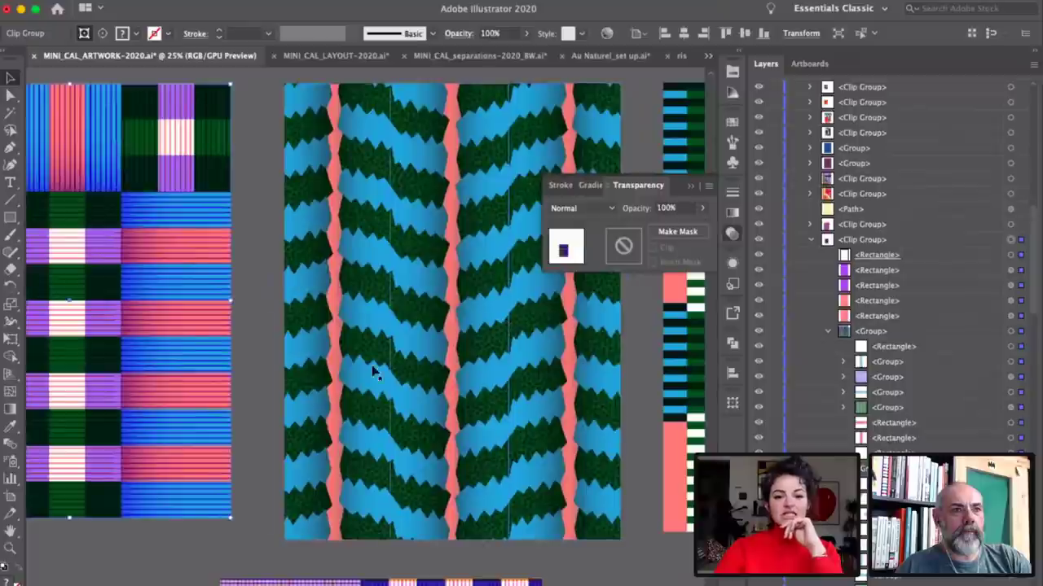
scroll(411, 323, "up", 3)
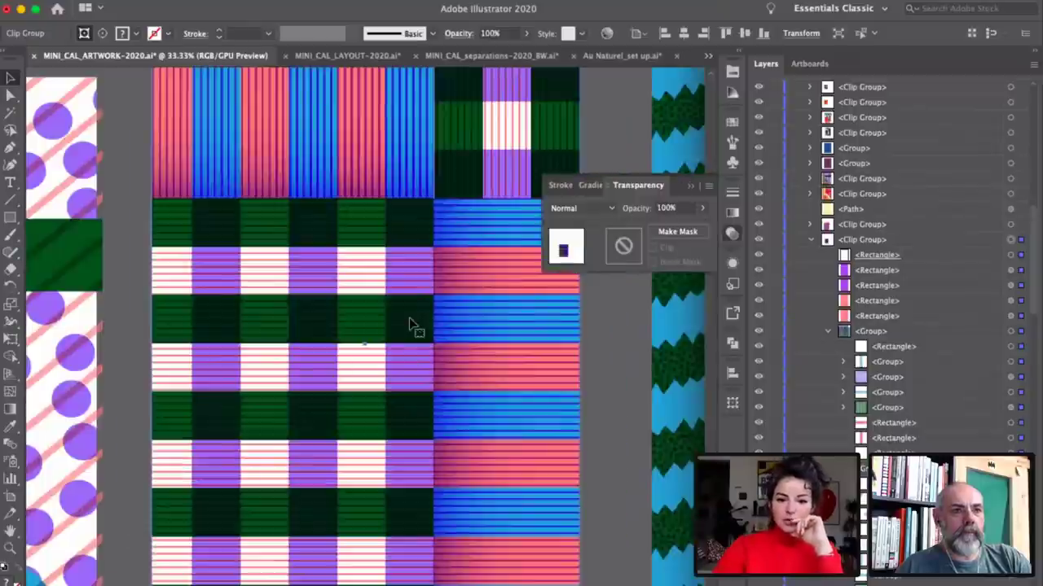
scroll(410, 324, "right", 5)
scroll(409, 323, "left", 3)
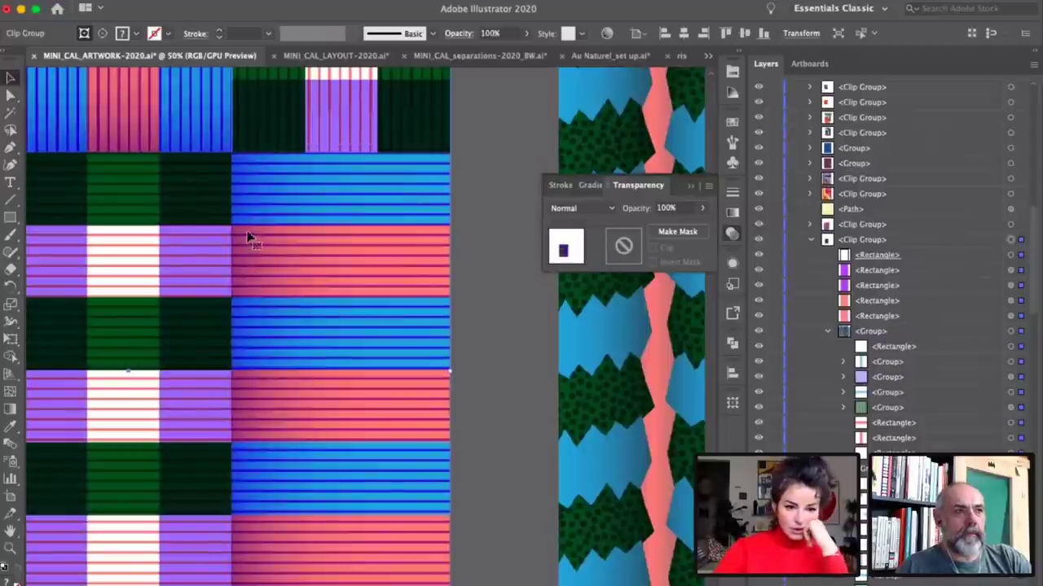
scroll(386, 270, "left", 1)
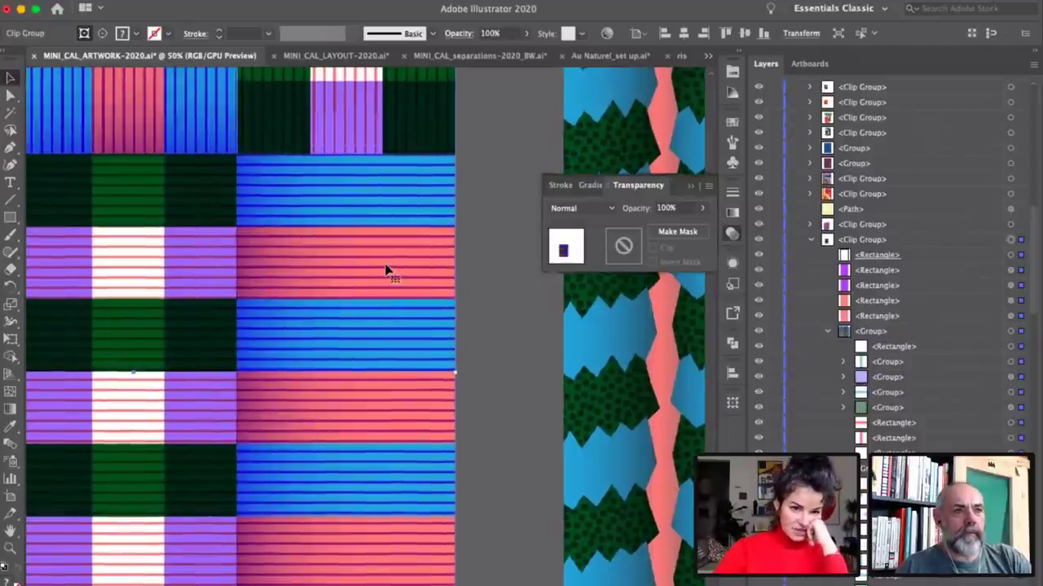
scroll(387, 270, "left", 6)
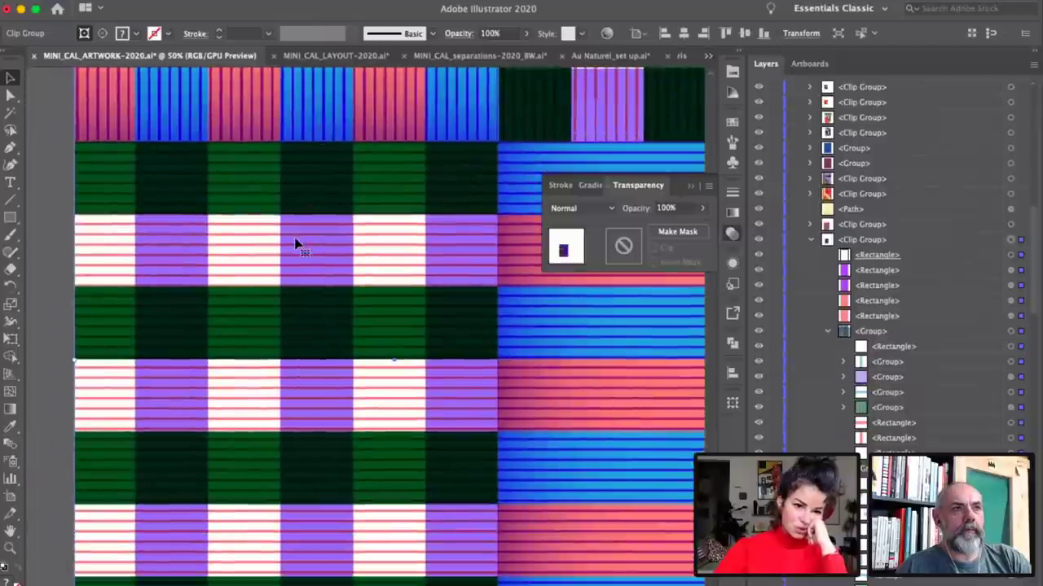
scroll(336, 330, "down", 2)
scroll(336, 330, "down", 1)
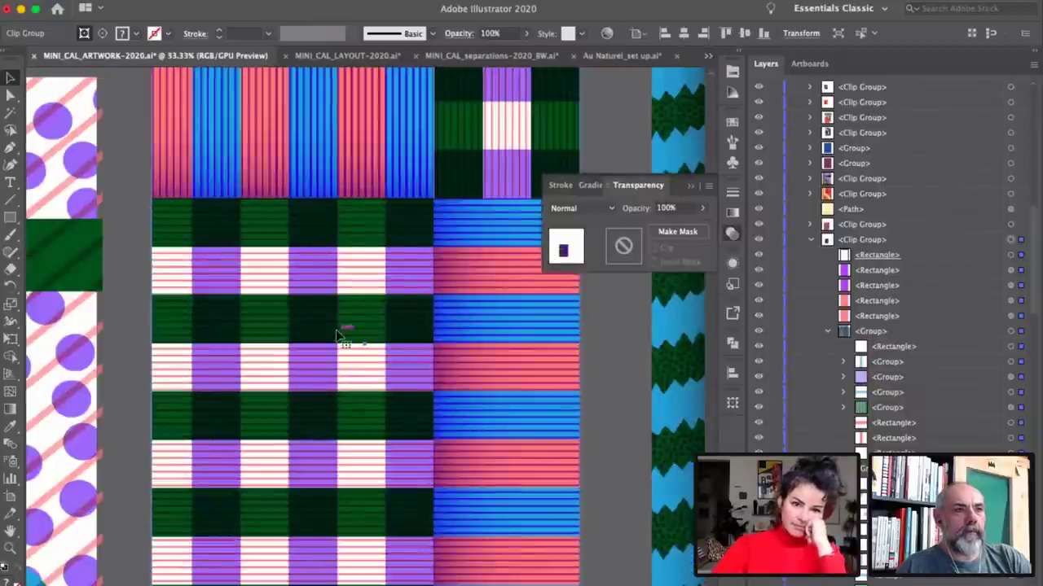
scroll(337, 331, "down", 1)
scroll(337, 331, "right", 2)
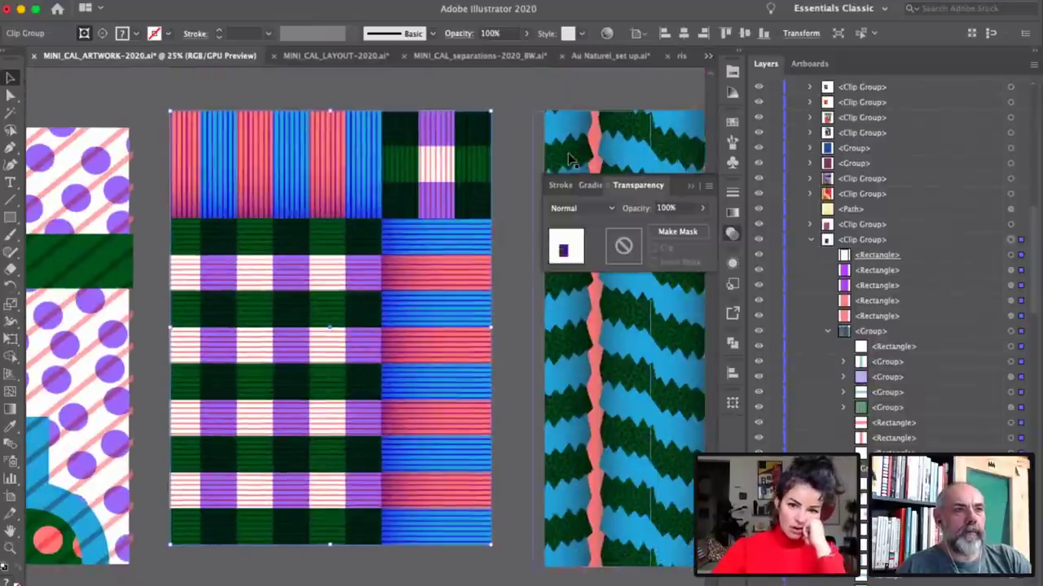
Step: Try the burgundy swatch from the RISOTTO Feb2019 ink library as a fill on the checked pattern, and undo it
left_click(728, 74)
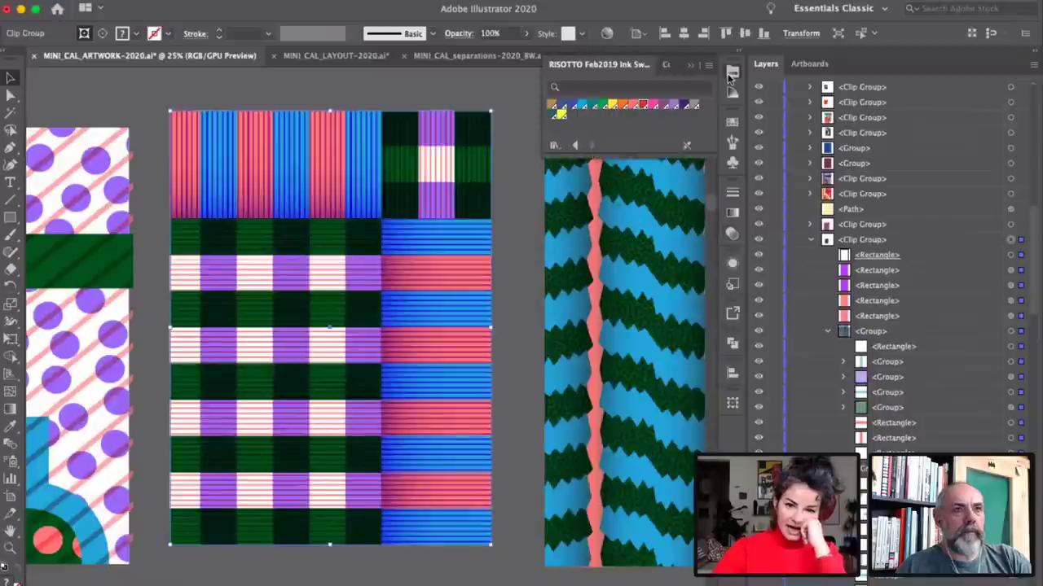
left_click(663, 105)
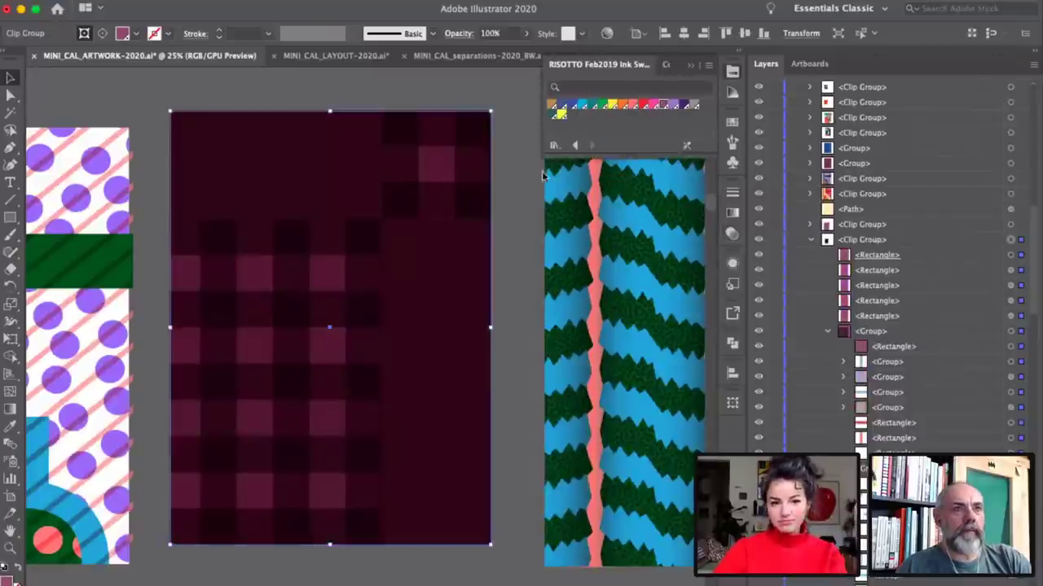
key("ctrl+z")
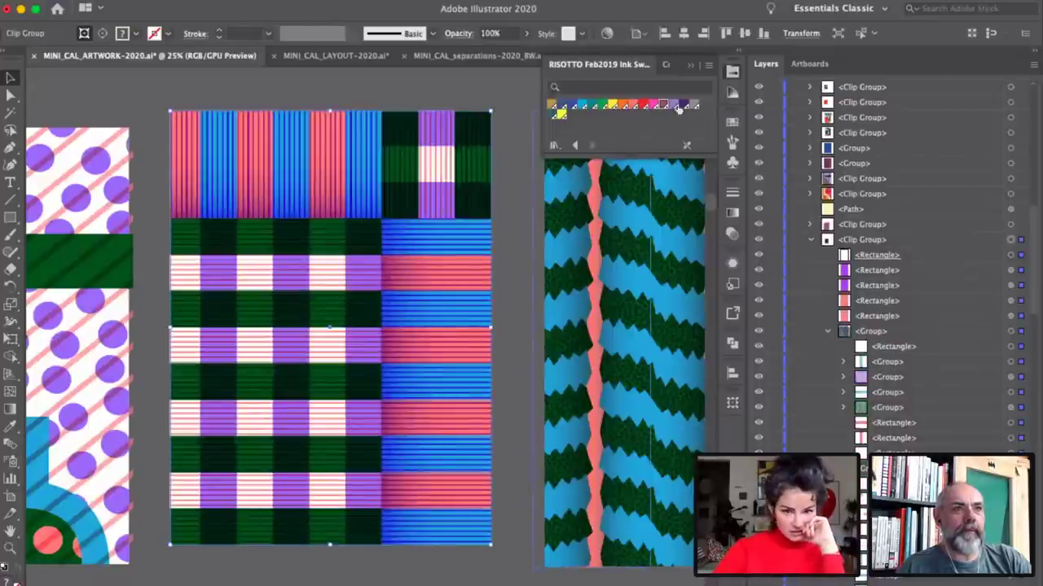
Step: Select the artwork with polka dots, diagonal stripes and a stepped blue band, and open Recolor Artwork for it
scroll(372, 196, "left", 3)
scroll(373, 196, "down", 1)
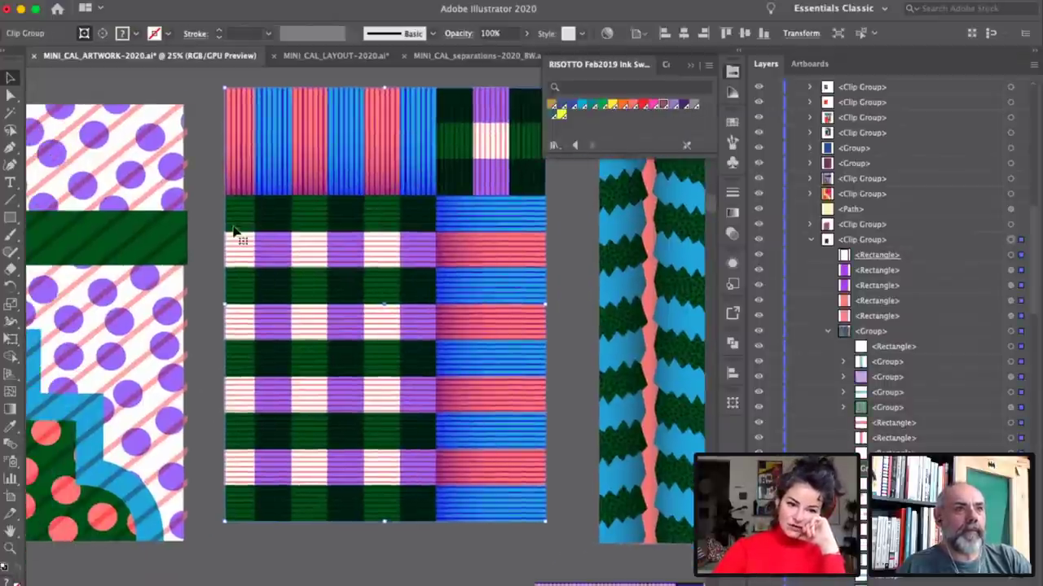
scroll(238, 232, "left", 10)
scroll(249, 384, "down", 2)
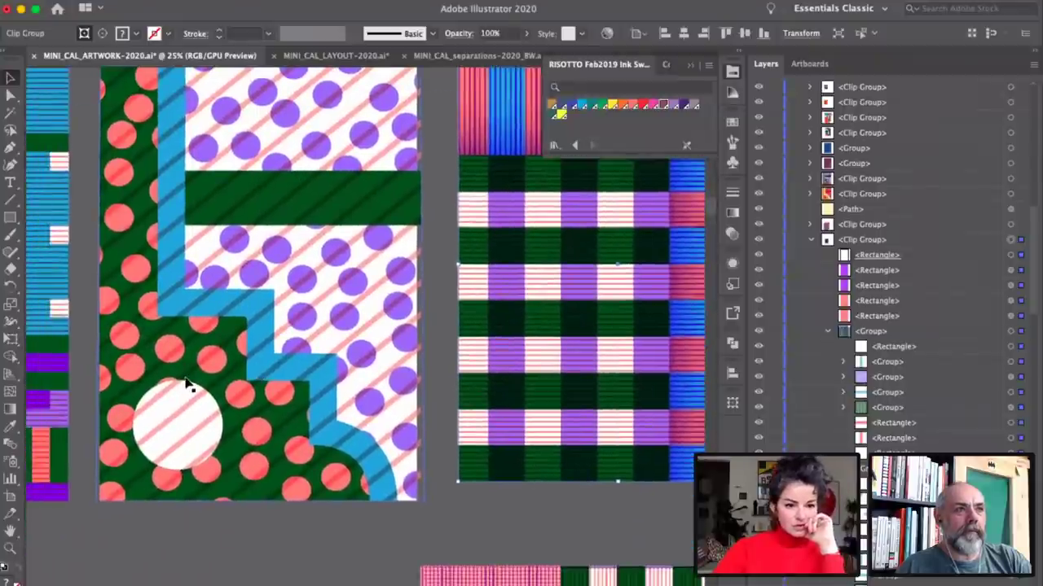
left_click(187, 385)
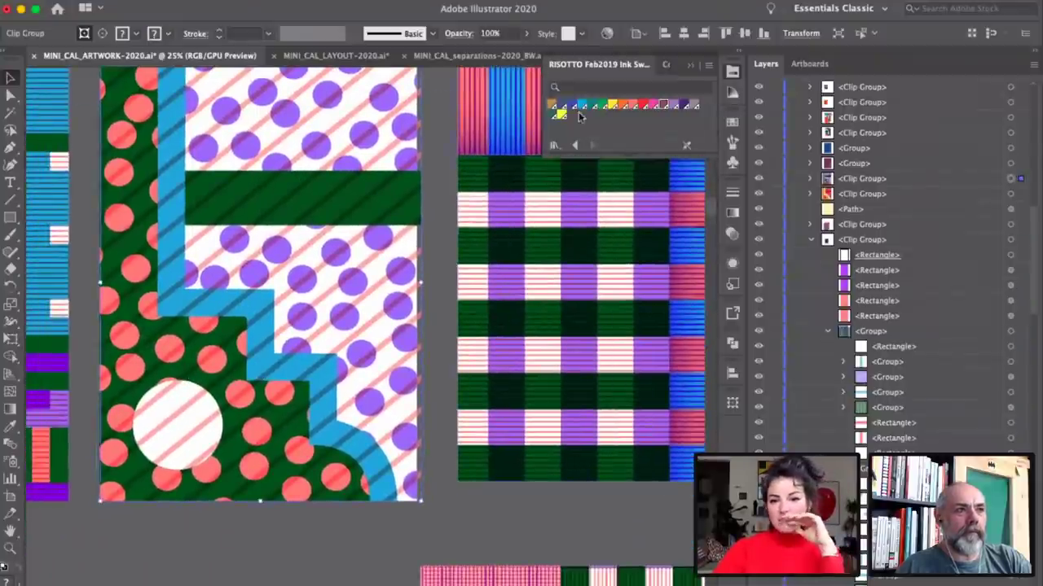
left_click(607, 34)
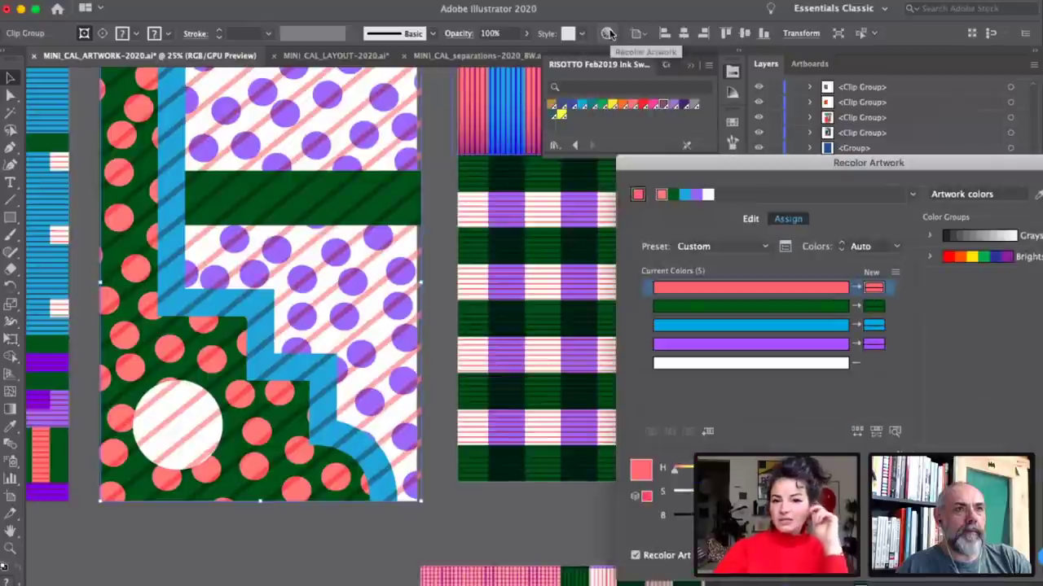
Step: Swap the coral and purple colour assignments of the polka-dot artwork
left_click(872, 326)
mouse_move(872, 325)
left_mouse_down()
mouse_move(874, 305)
mouse_move(873, 346)
mouse_move(873, 306)
left_mouse_up()
left_click(873, 289)
left_click(873, 326)
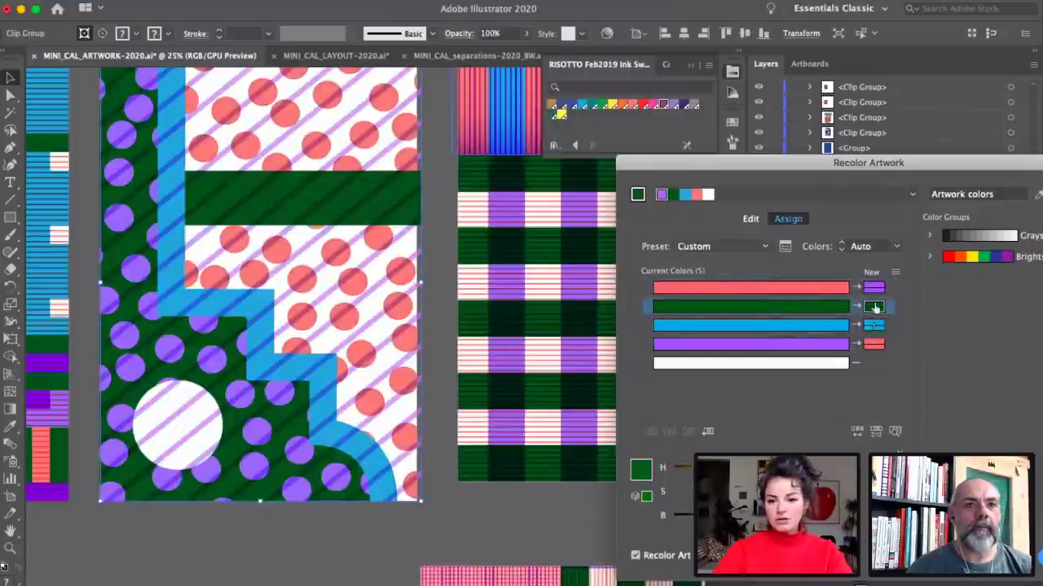
Step: Randomly change the colour order of the polka-dot artwork repeatedly to try different combinations of its coral, green, blue, purple and white
left_click(860, 434)
left_click(861, 434)
left_click(861, 434)
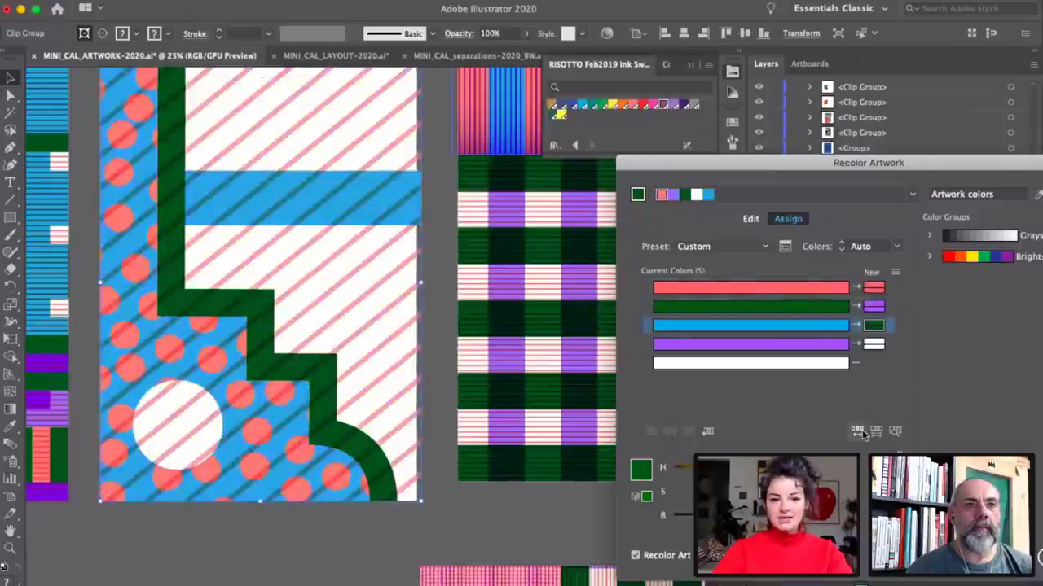
left_click(864, 435)
left_click(862, 434)
left_click(863, 434)
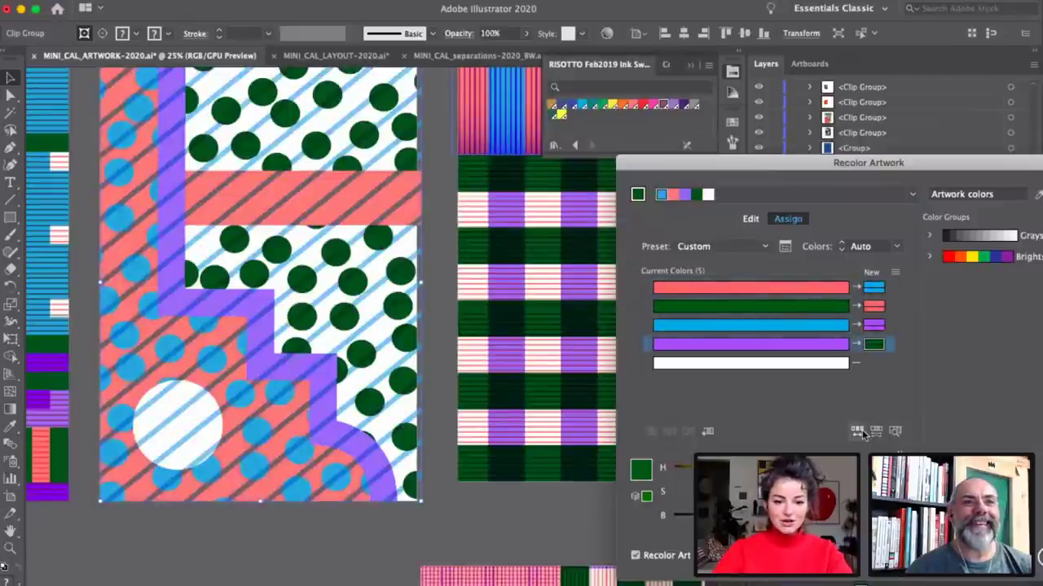
left_click(862, 435)
left_click(862, 434)
left_click(862, 434)
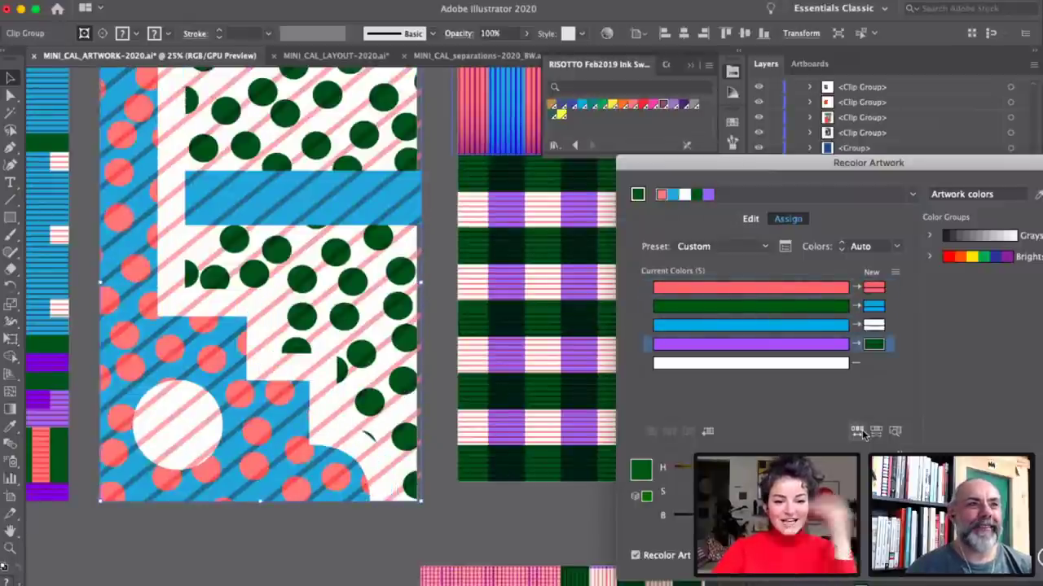
left_click(863, 434)
left_click(862, 435)
left_click(863, 434)
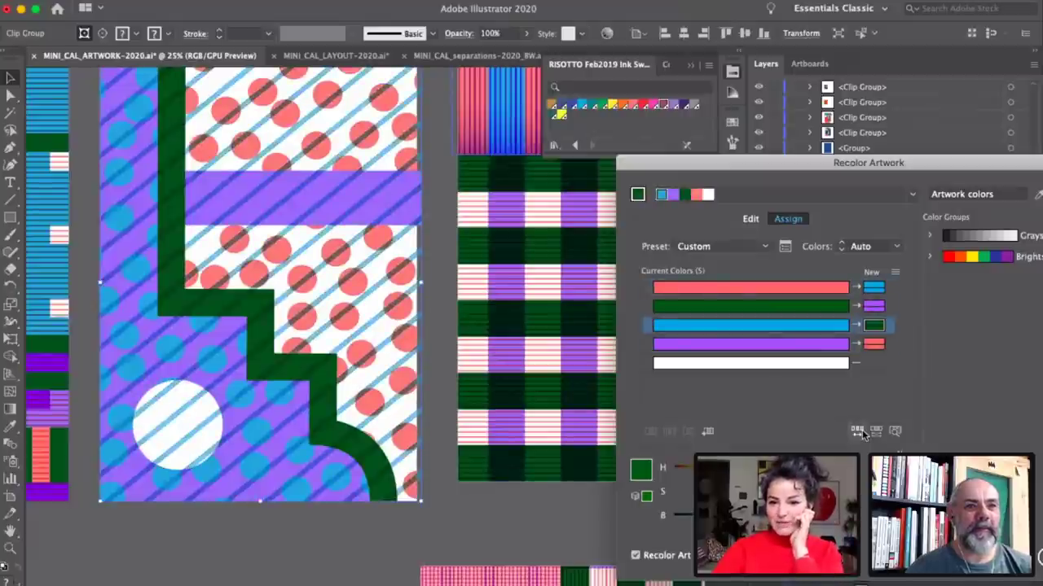
Step: Try further random colour orders on the polka-dot artwork and leave Recolor Artwork without keeping any of them
left_click(863, 434)
left_click(863, 434)
left_click(862, 434)
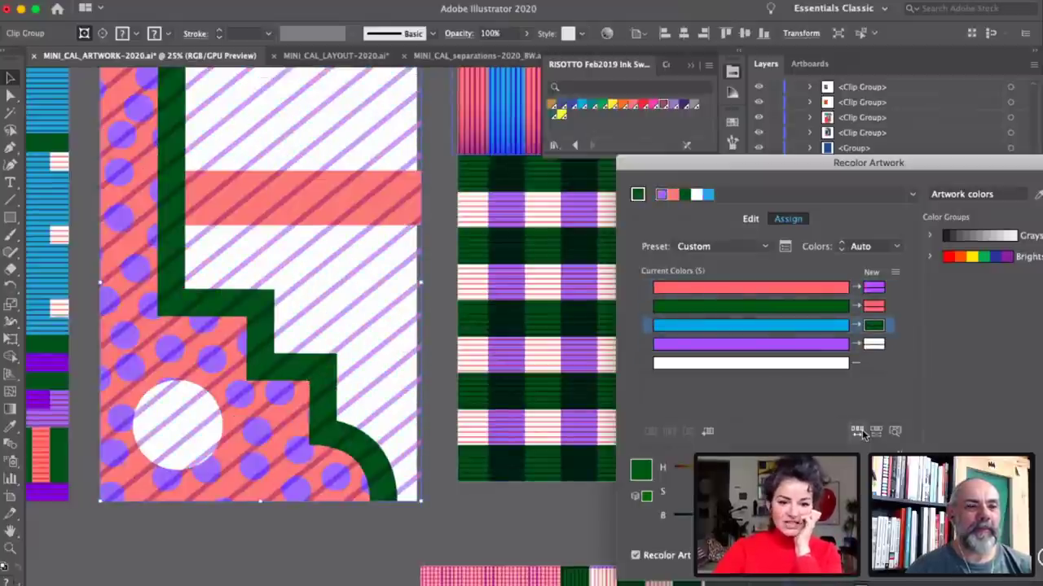
left_click(863, 434)
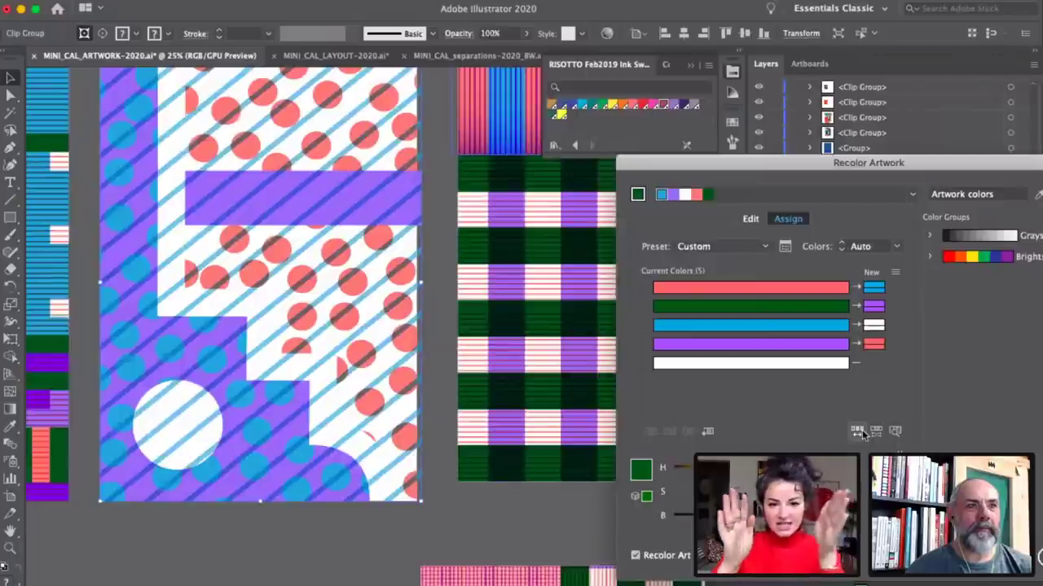
left_click(862, 434)
left_click(857, 431)
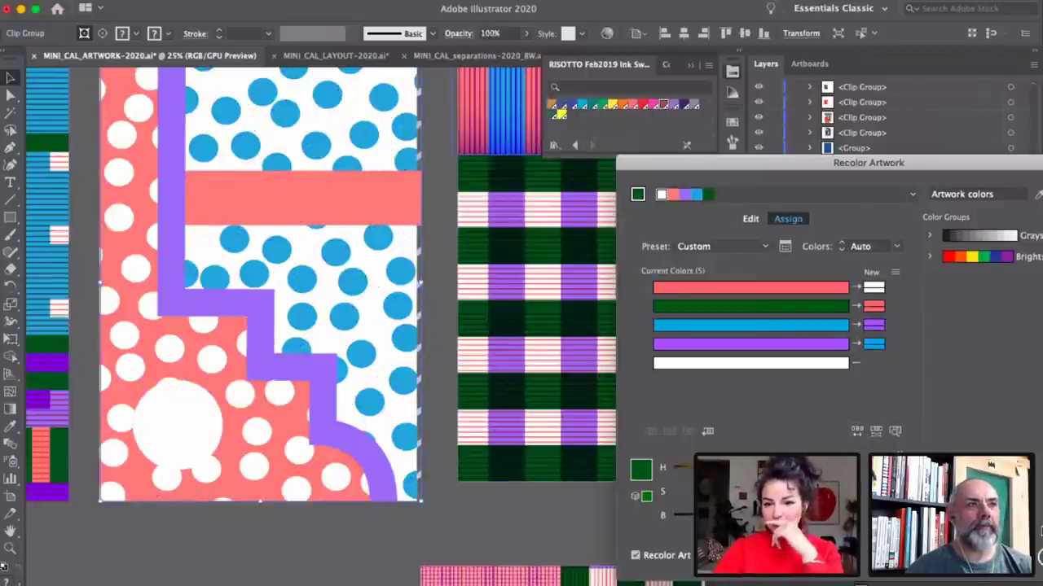
key("Return")
Step: Collapse the open clip group, select the striped block artwork beside the polka-dot one, and expand its clip group in the layer list
scroll(515, 461, "left", 5)
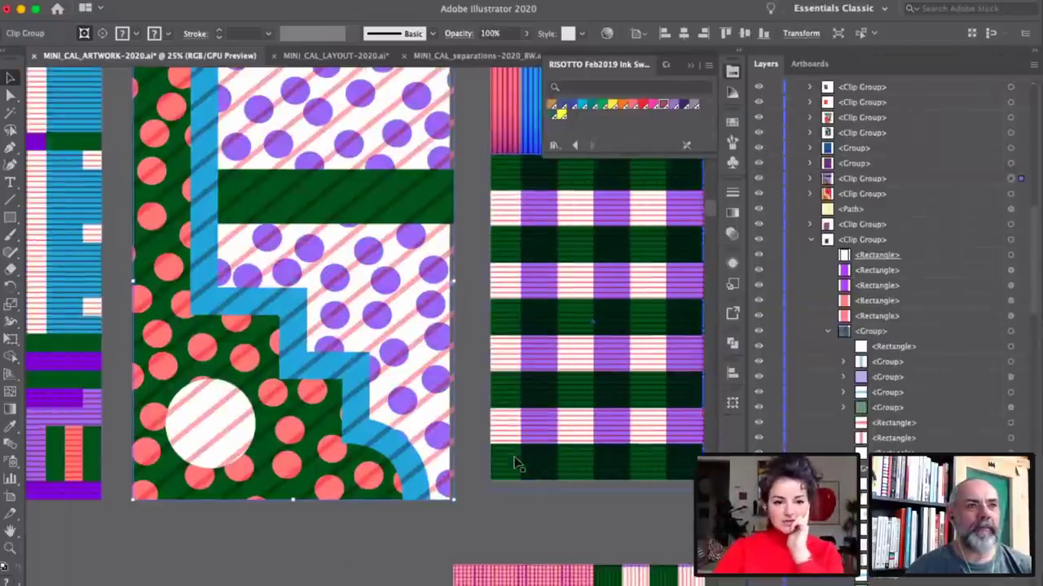
scroll(515, 460, "left", 15)
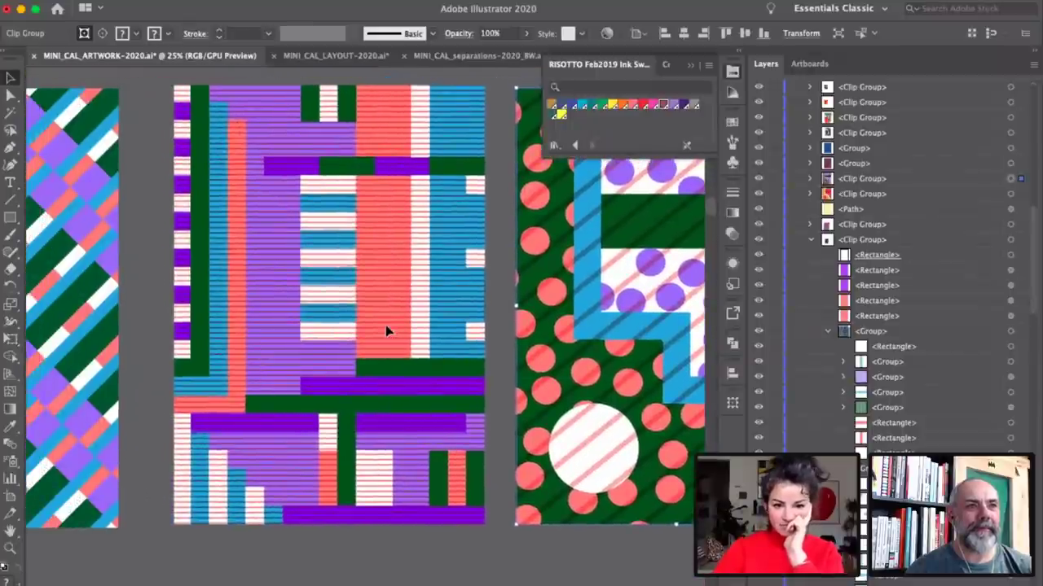
left_click(811, 238)
scroll(812, 219, "up", 3)
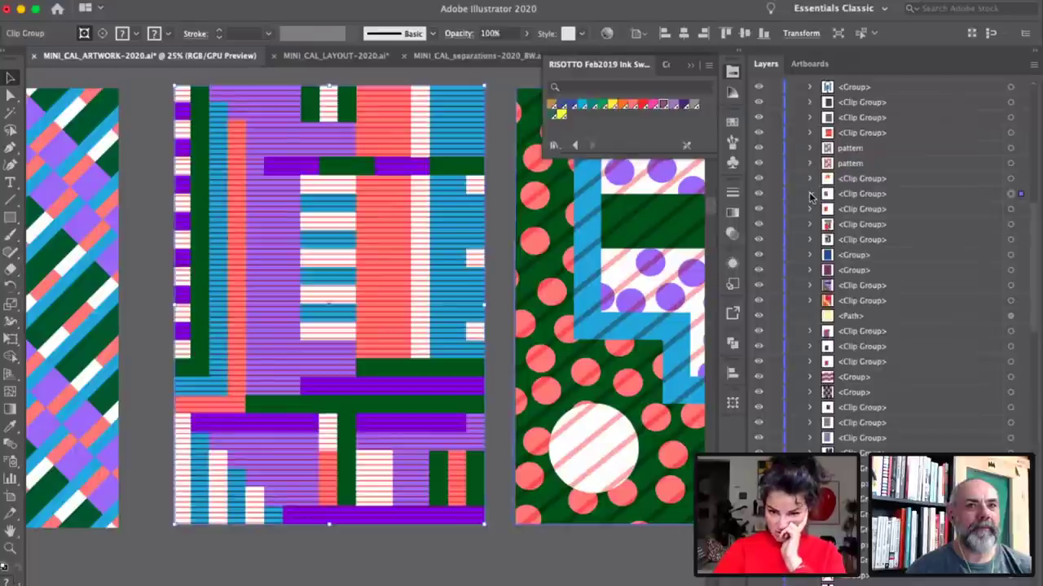
left_click(810, 194)
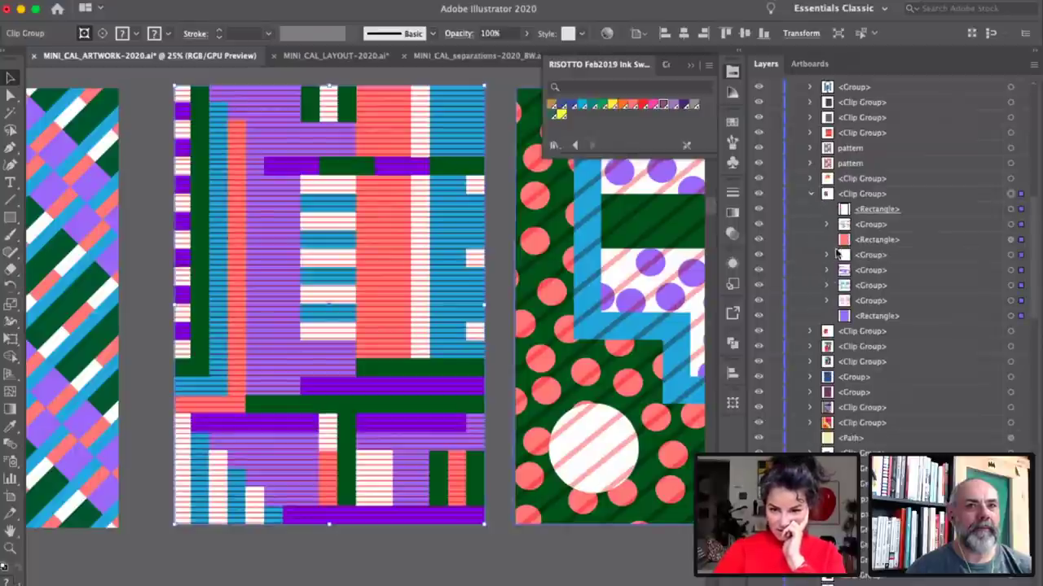
scroll(304, 386, "up", 1)
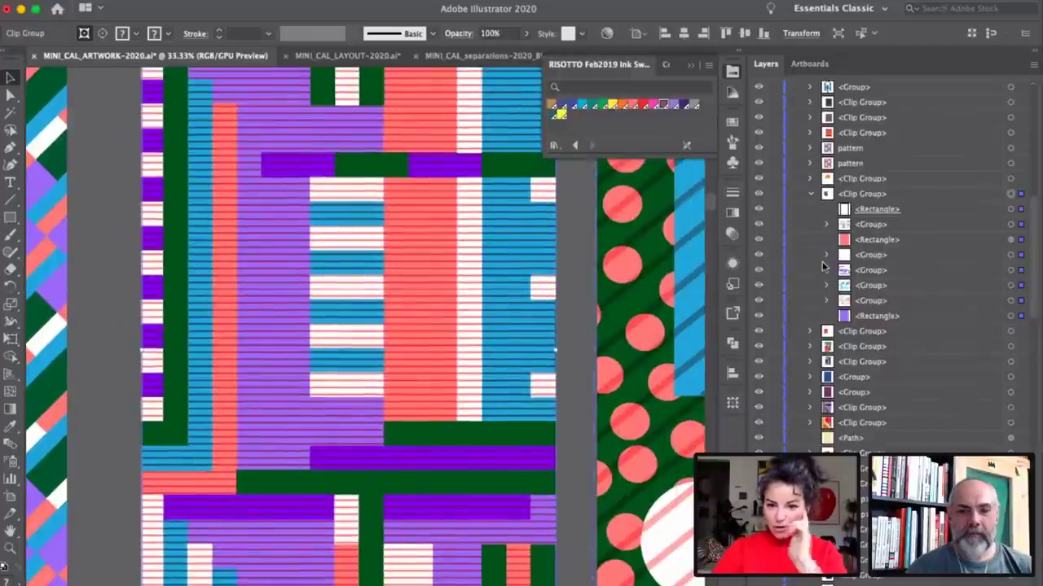
Step: Hide the striped block artwork's lower colour groups and coral line pattern so only its green shapes are isolated, toggling the green group's visibility
left_click_drag(759, 261, 759, 318)
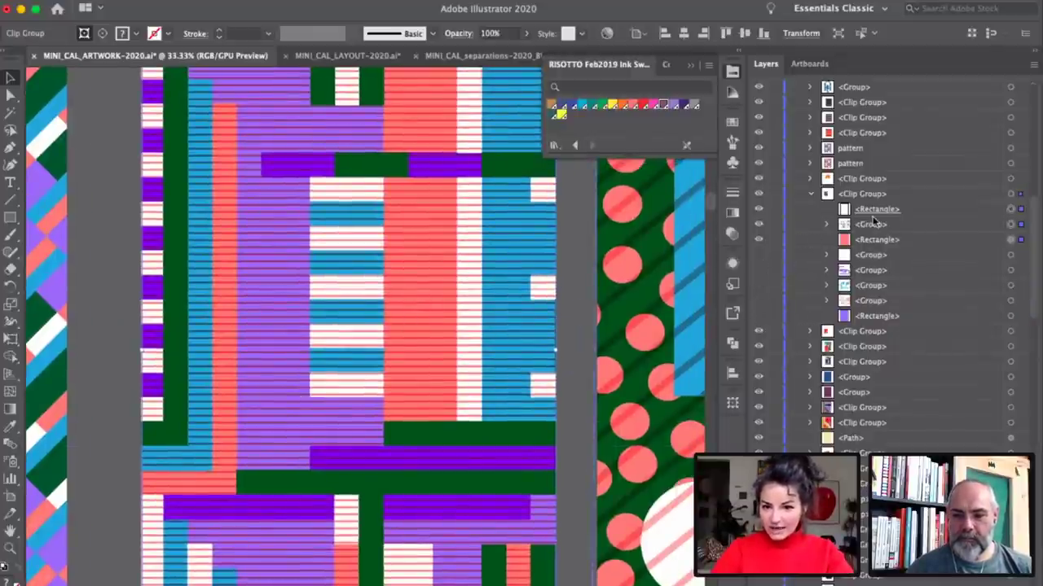
left_click(759, 240)
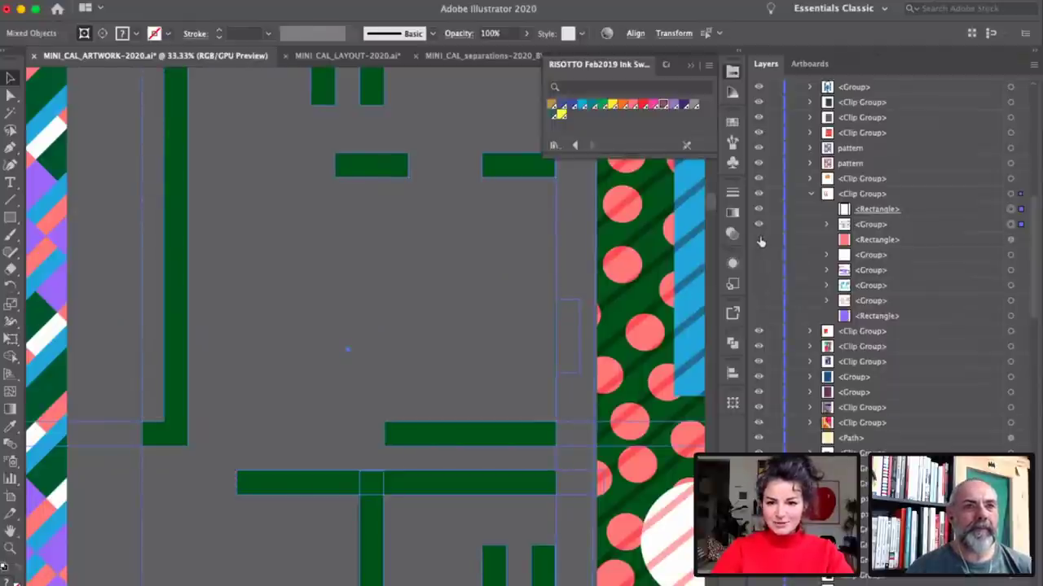
left_click(760, 225)
left_click(759, 225)
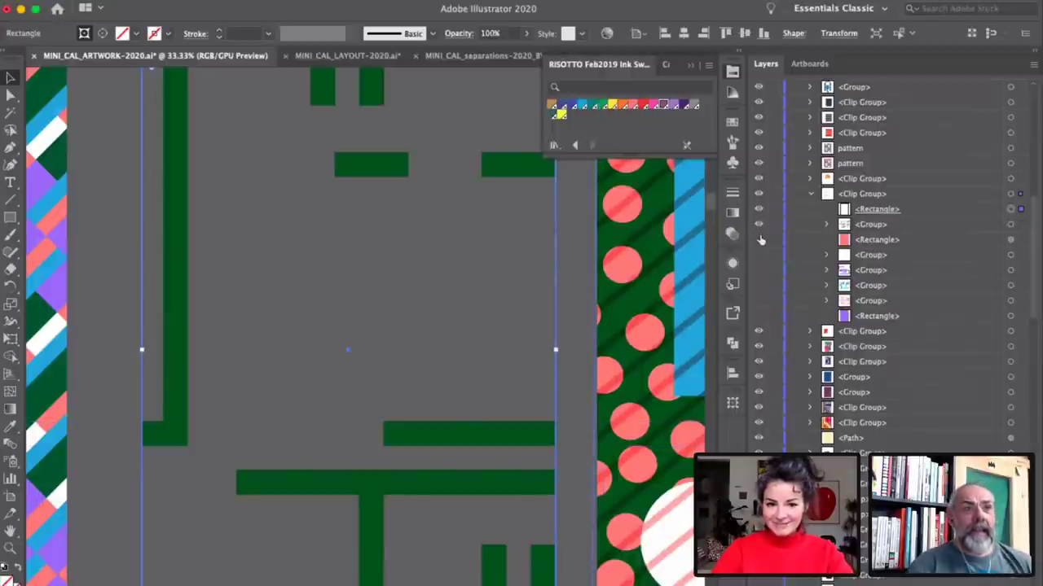
Step: Show the striped block artwork's coral line pattern, green shapes and remaining colour groups again, one after another
left_click(759, 239)
left_click(758, 225)
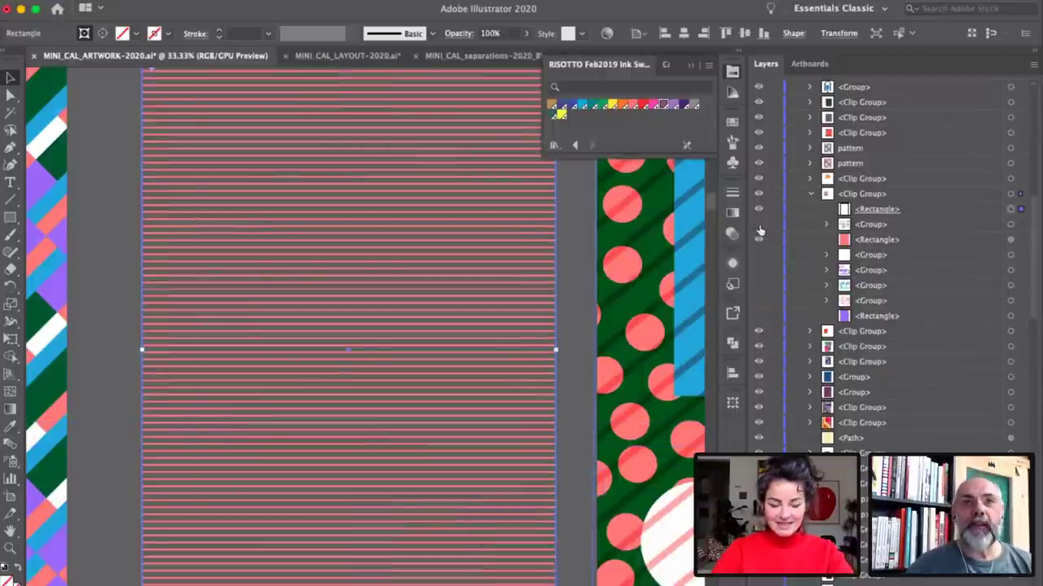
left_click(759, 225)
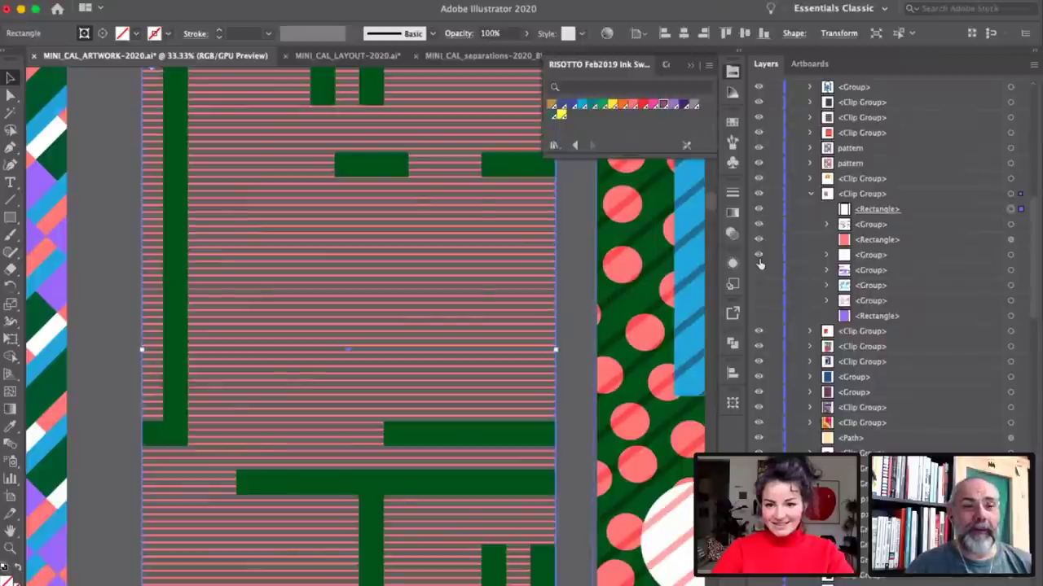
left_click_drag(758, 261, 759, 322)
Step: Look over the rows of calendar patterns from the striped block artwork to the gears and chevrons, and close the RISOTTO ink swatch library
key("super+minus")
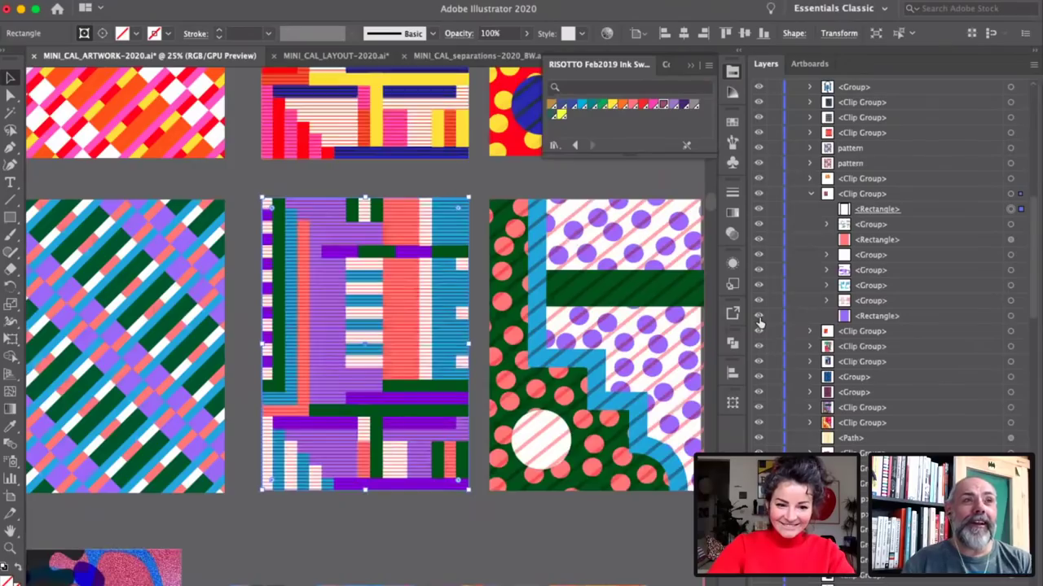
key("super+minus")
key("super+minus")
scroll(561, 280, "up", 3)
scroll(560, 280, "left", 3)
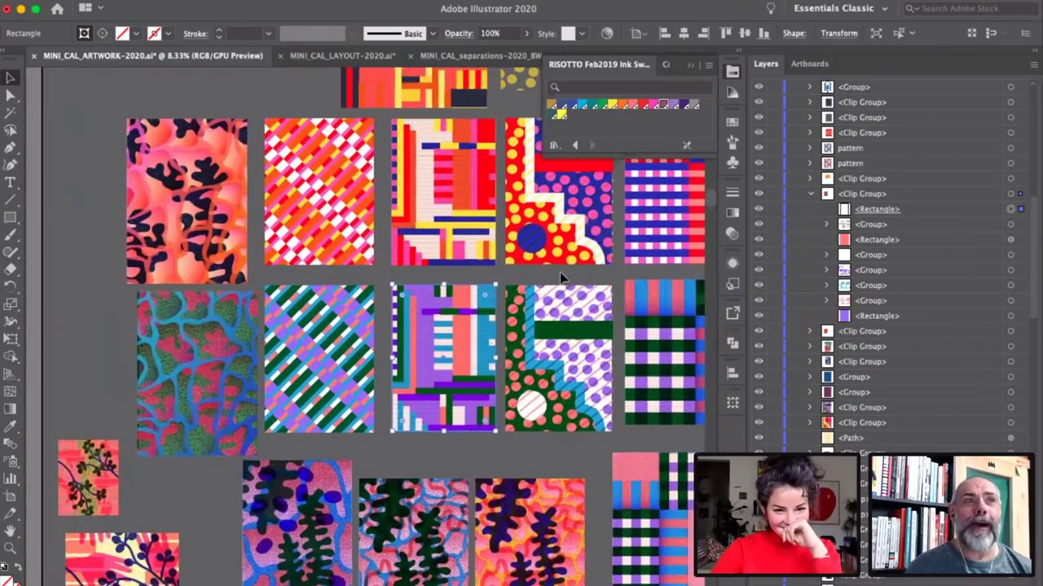
scroll(560, 278, "right", 8)
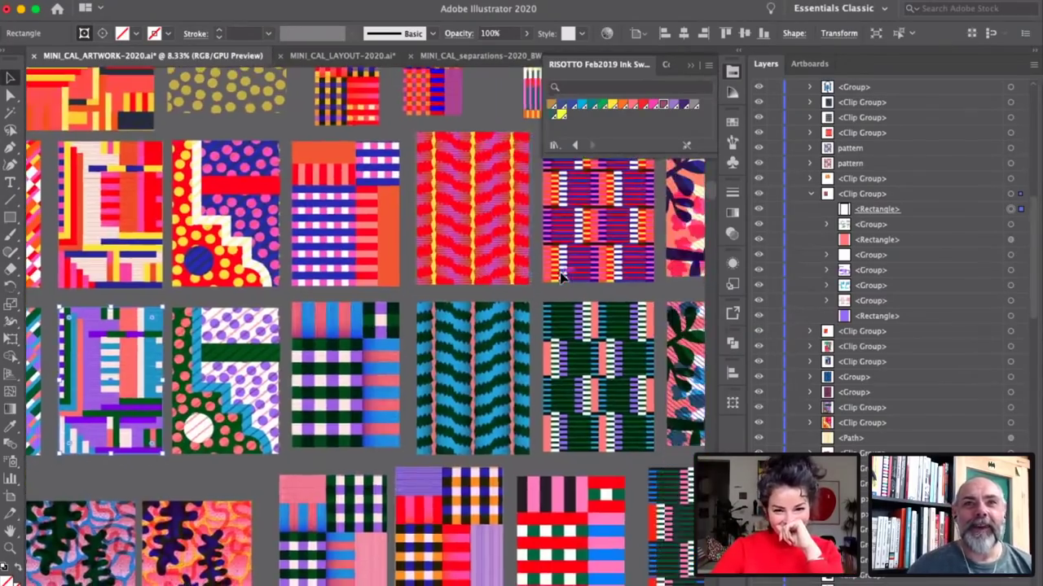
scroll(561, 278, "right", 12)
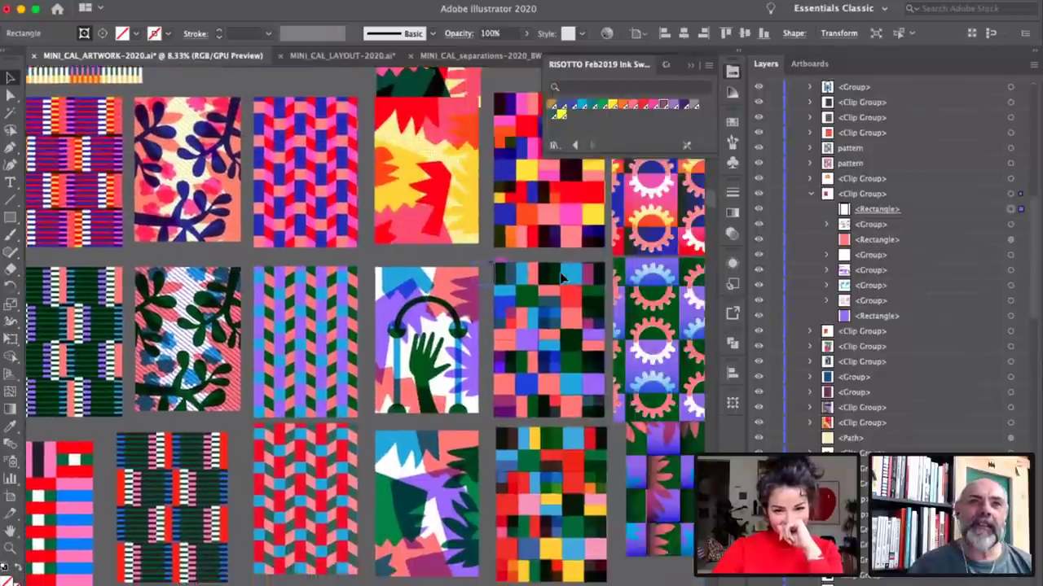
scroll(559, 277, "right", 3)
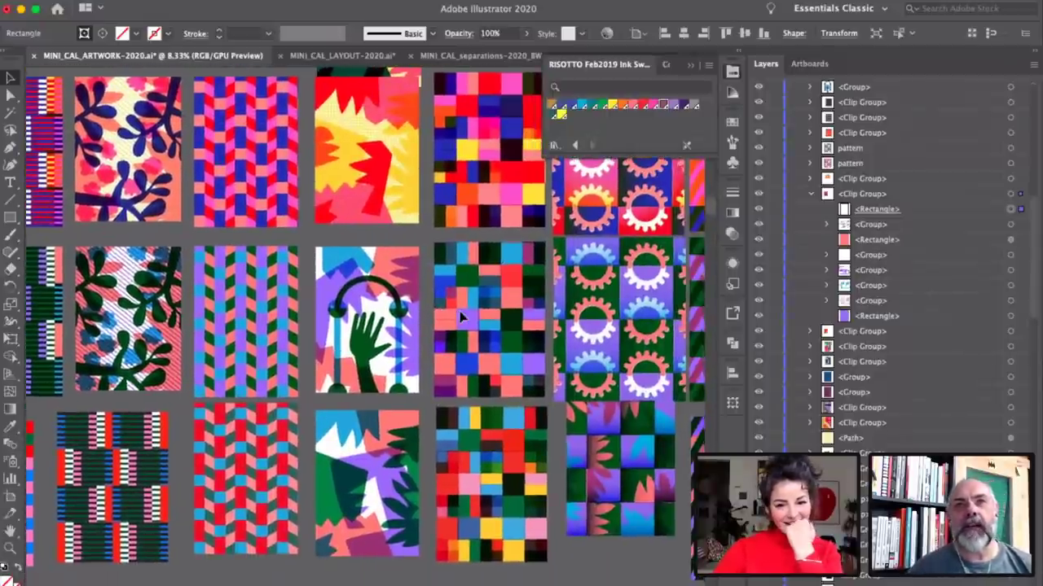
scroll(461, 318, "right", 3)
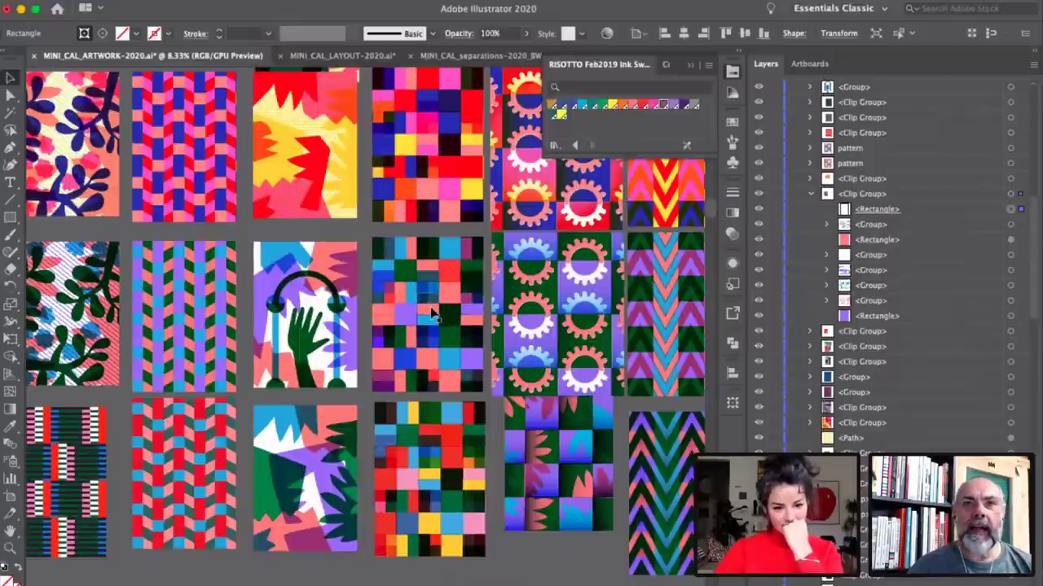
left_click(690, 66)
Step: Examine the alternative colour versions in the lower row, from the multicoloured squares back to the gingham patterns
scroll(512, 259, "left", 3)
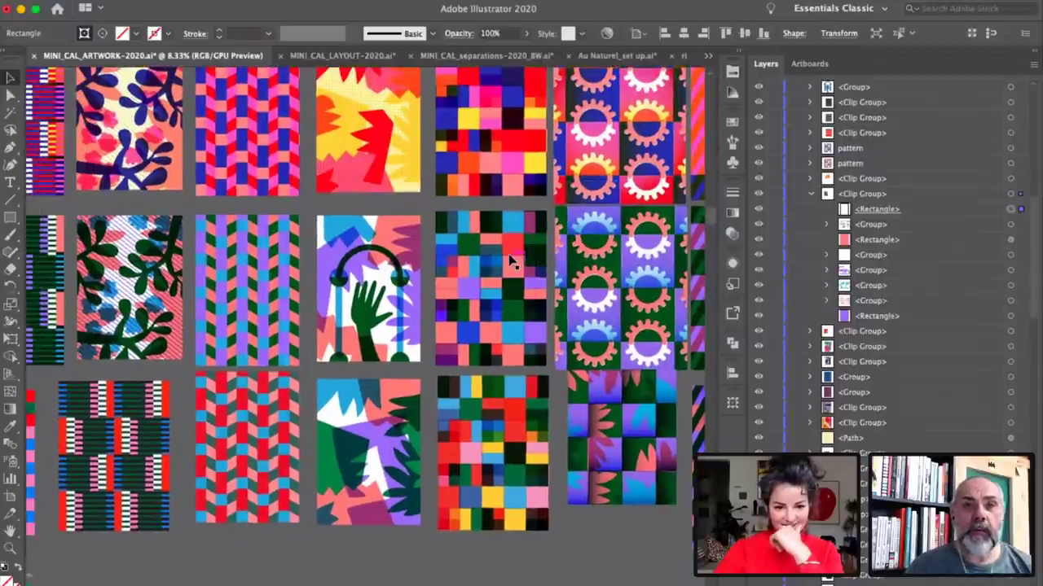
scroll(511, 259, "down", 2)
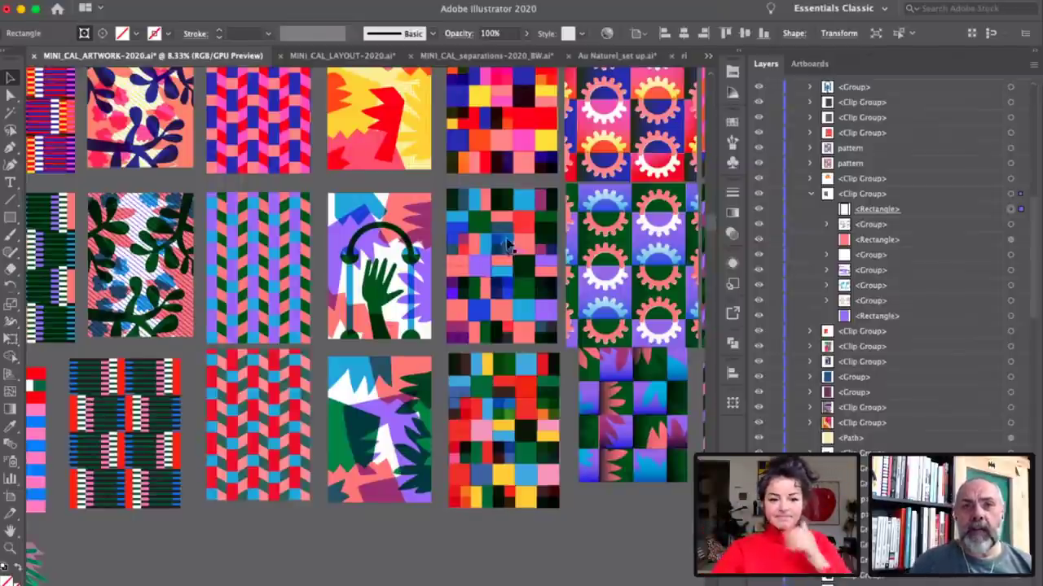
scroll(436, 286, "down", 3)
scroll(436, 289, "left", 5)
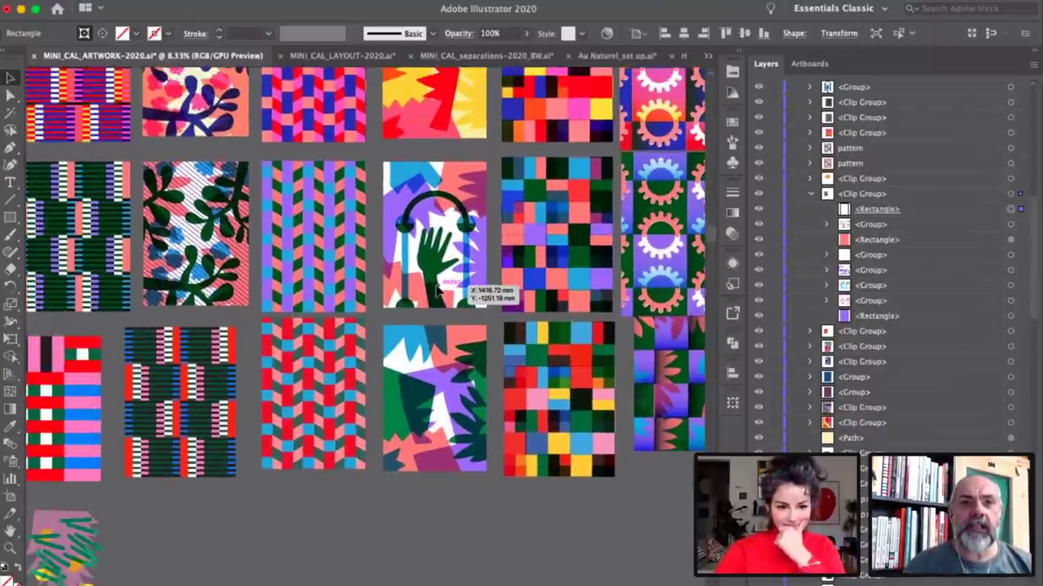
scroll(395, 364, "left", 5)
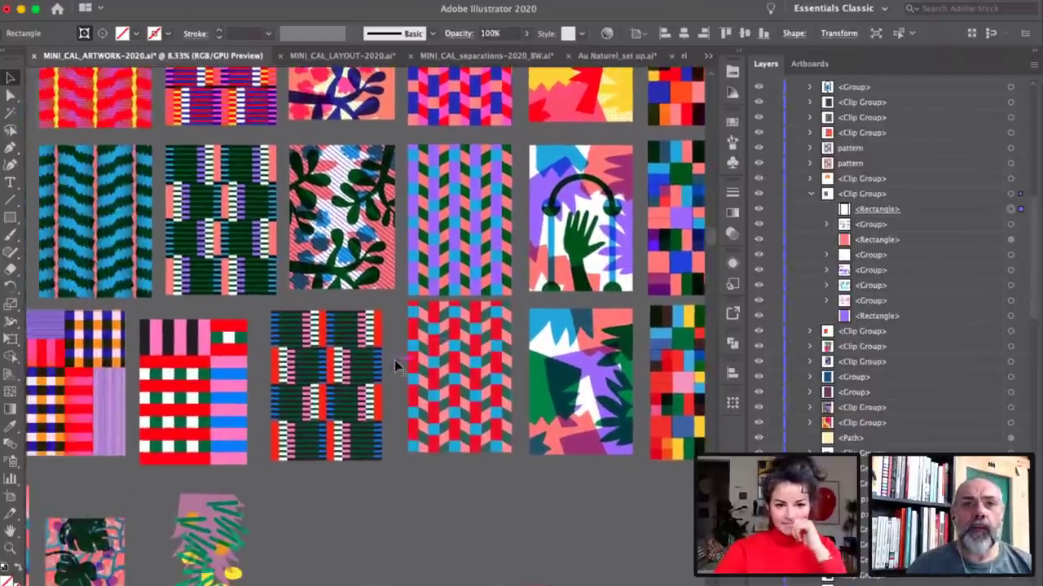
scroll(394, 360, "left", 5)
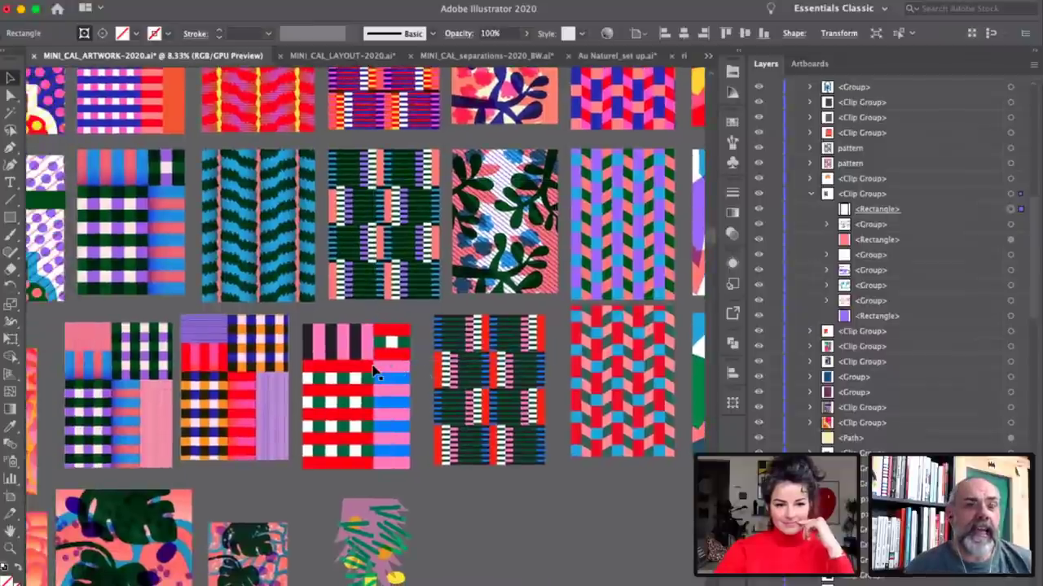
scroll(373, 368, "down", 3)
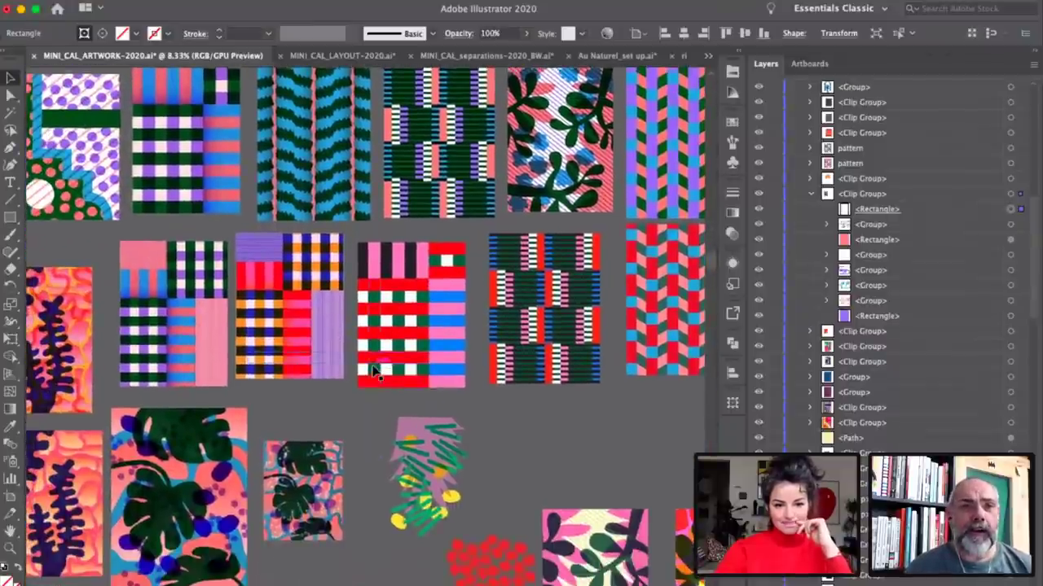
Step: Compare the warm red, orange and yellow row of patterns with the green, blue and purple versions beneath it
scroll(373, 368, "up", 5)
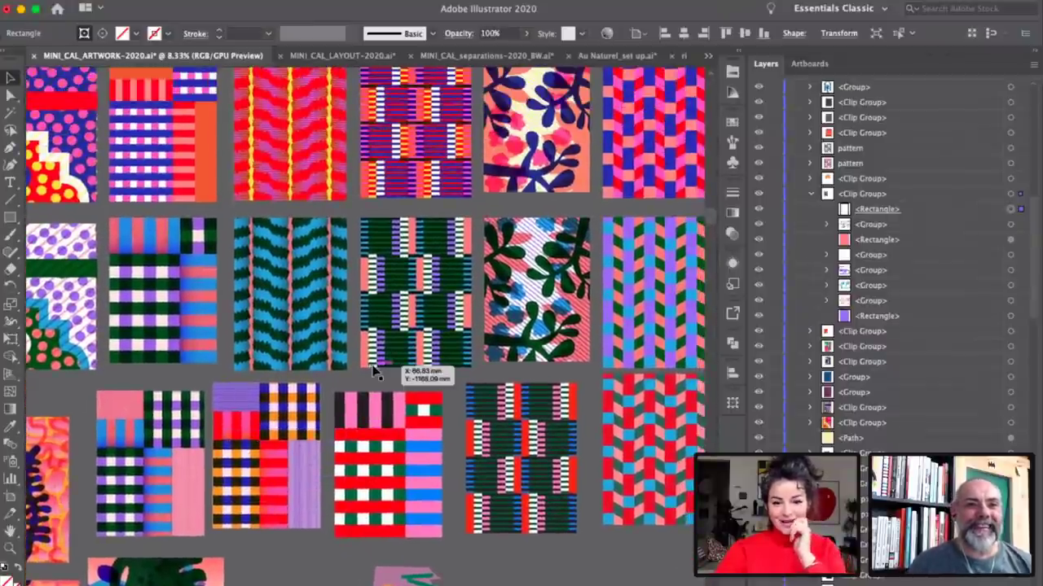
scroll(379, 366, "up", 5)
scroll(380, 366, "right", 2)
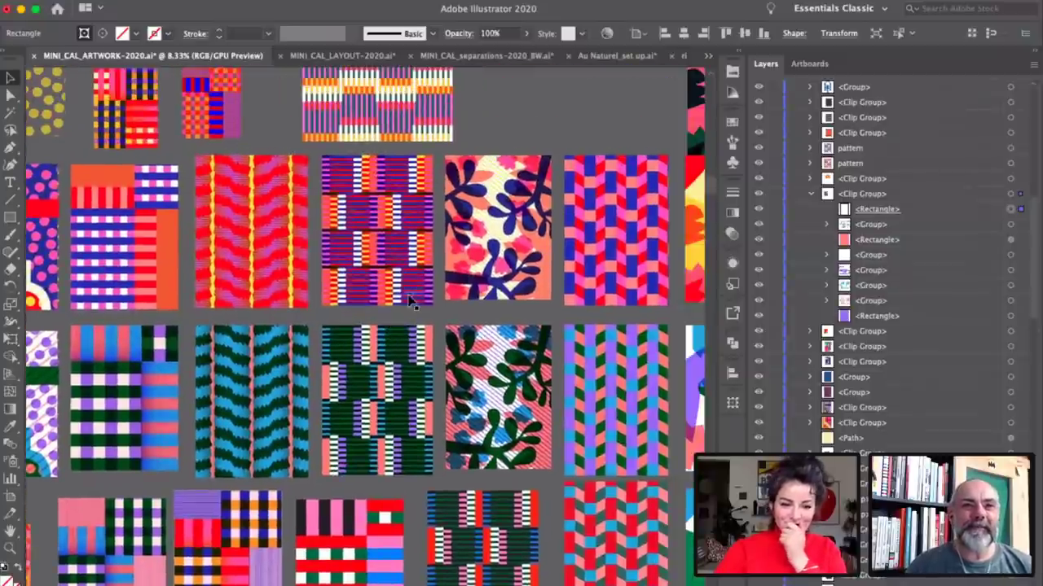
scroll(410, 301, "down", 1)
scroll(410, 301, "left", 1)
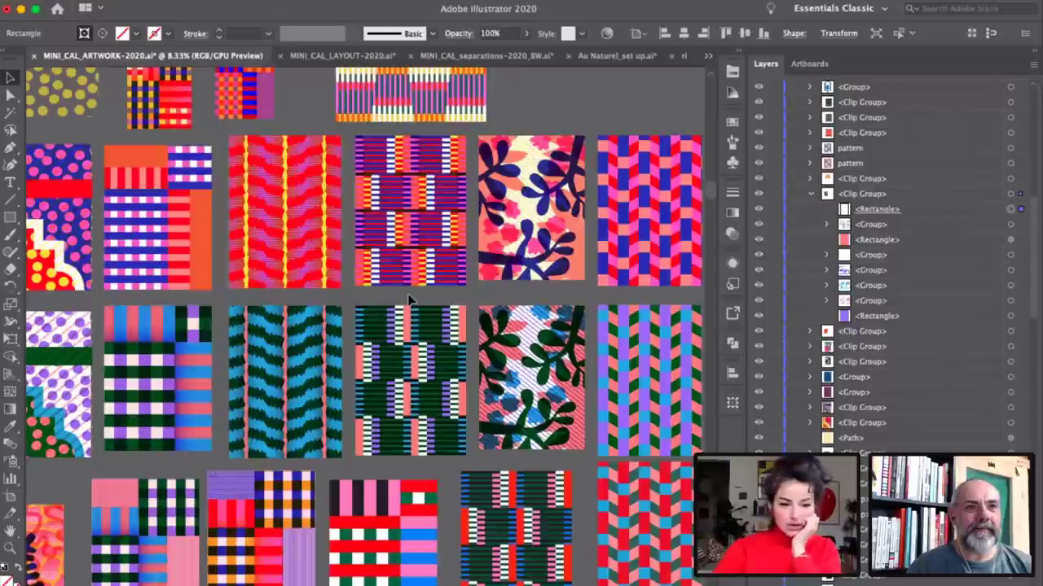
scroll(488, 264, "right", 1)
scroll(489, 264, "up", 1)
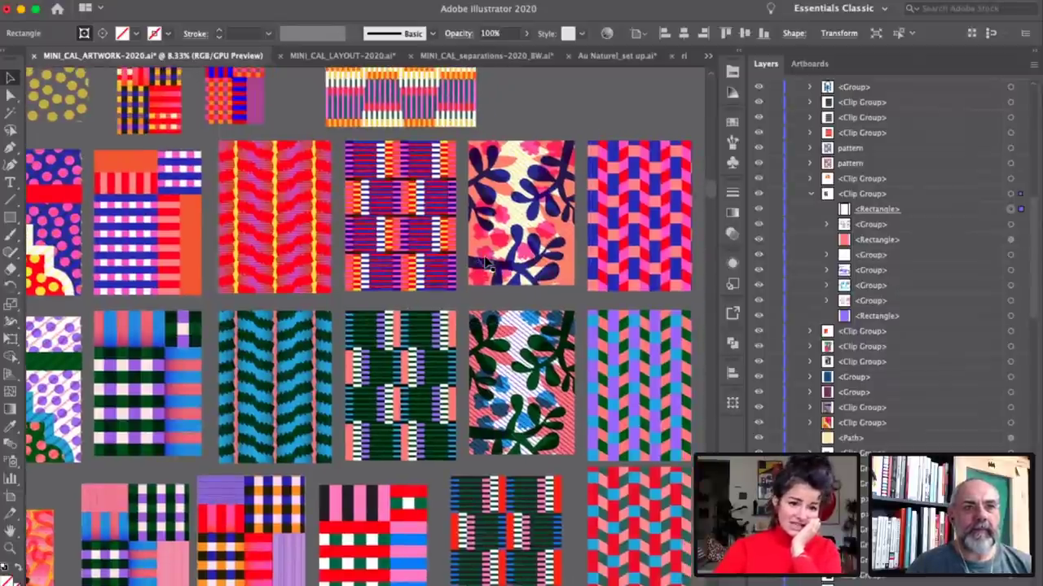
scroll(486, 262, "left", 8)
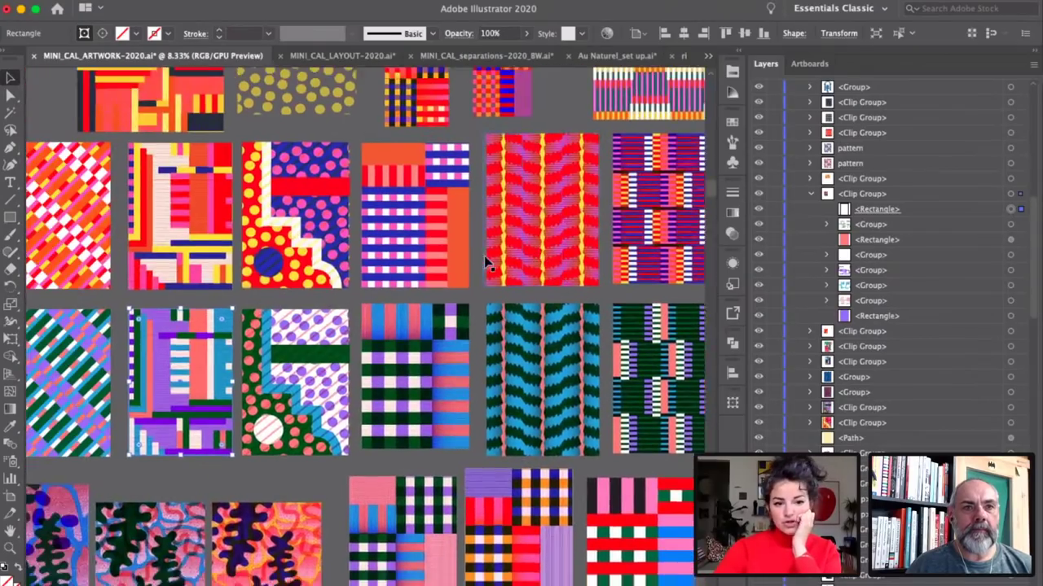
scroll(487, 262, "left", 4)
scroll(486, 262, "down", 1)
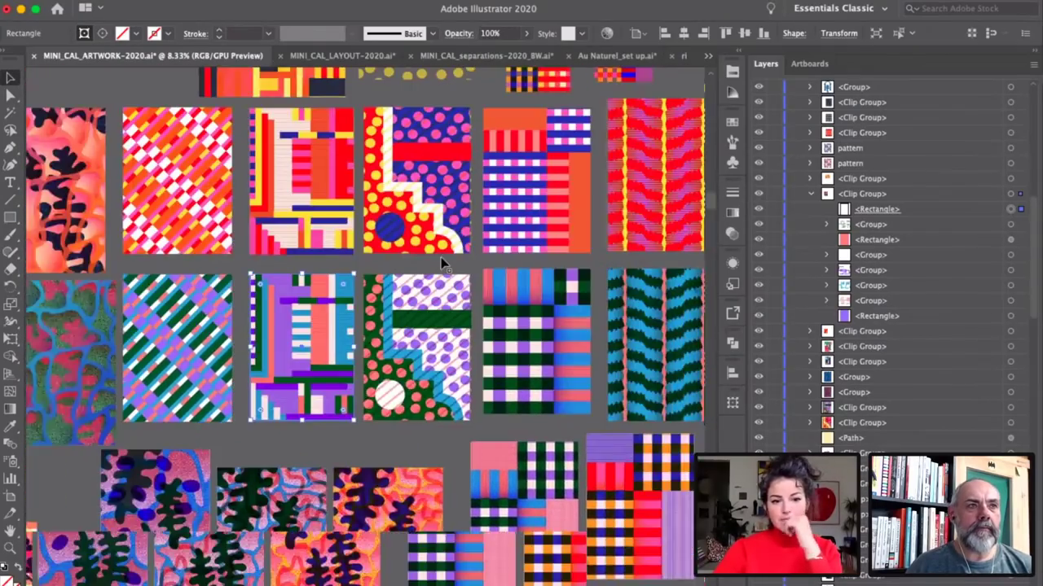
scroll(443, 262, "right", 9)
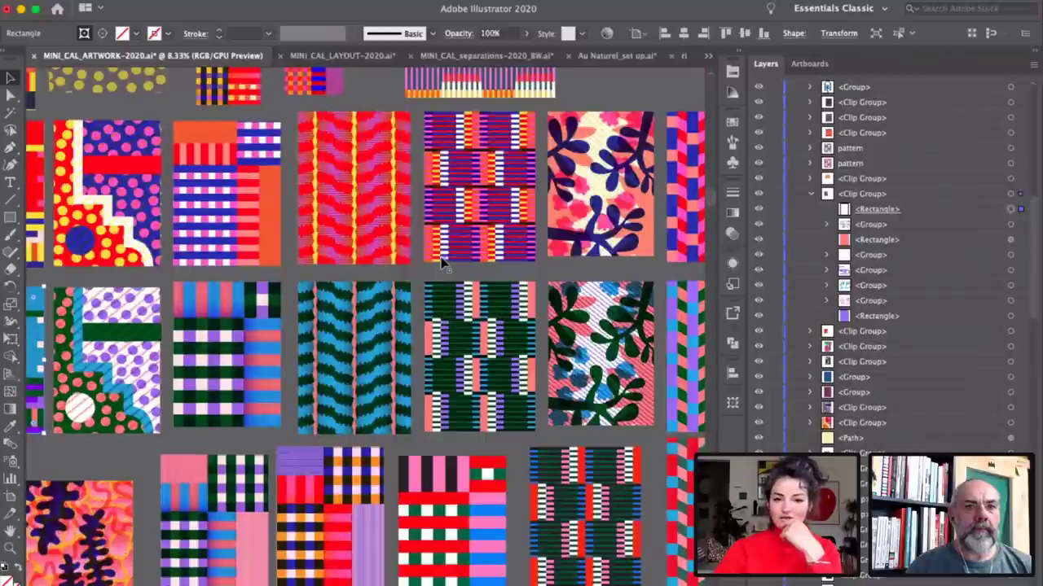
scroll(444, 262, "right", 5)
scroll(444, 262, "down", 1)
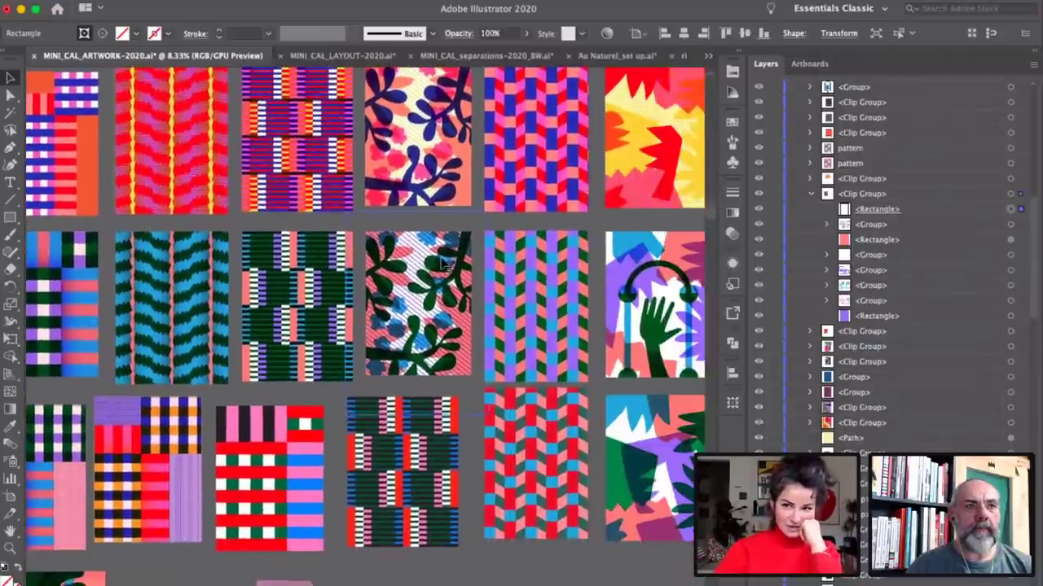
scroll(444, 262, "right", 5)
scroll(444, 262, "down", 1)
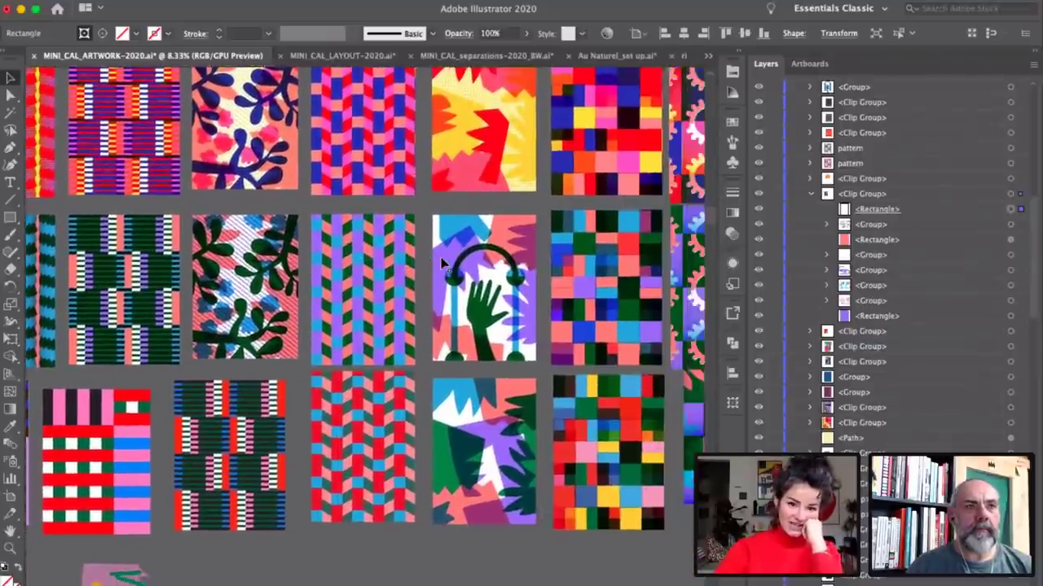
scroll(443, 262, "left", 4)
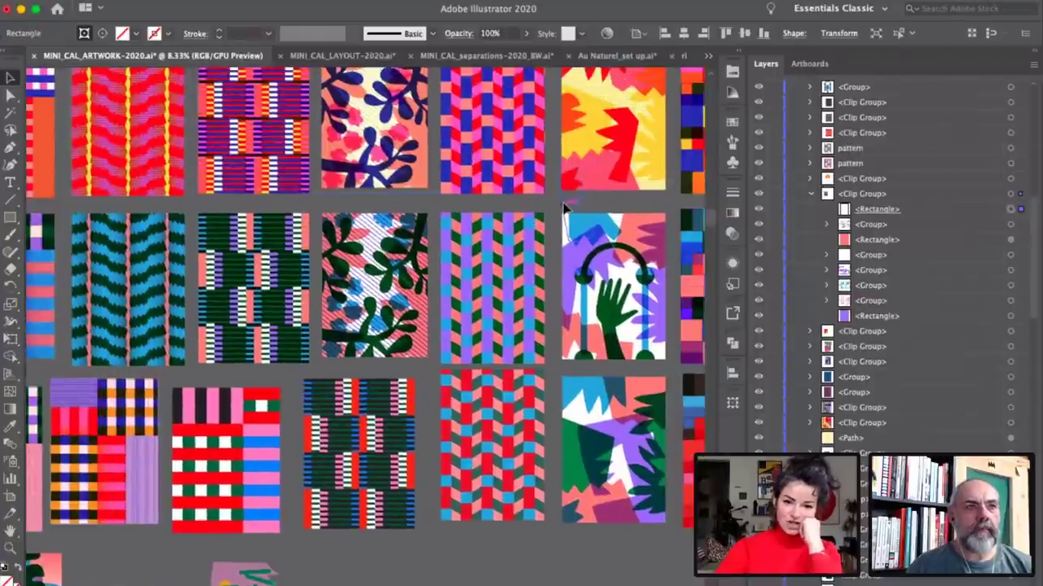
Step: Compare the pattern artwork with the MINI_CAL_LAYOUT-2020 colour layout and the black-and-white MINI_CAL_separations-2020_BW file
scroll(564, 208, "up", 1)
scroll(564, 209, "right", 1)
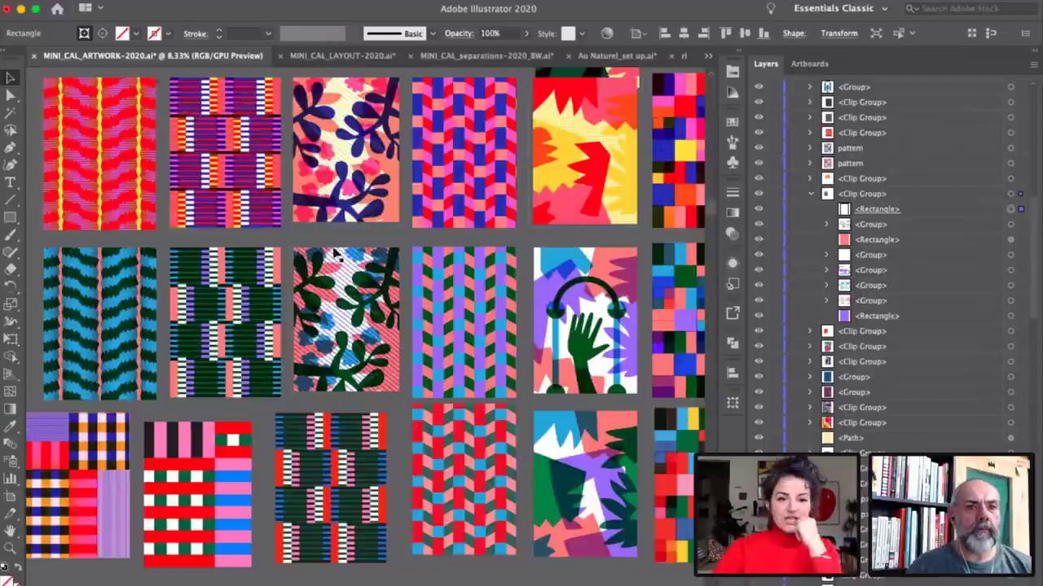
left_click(336, 55)
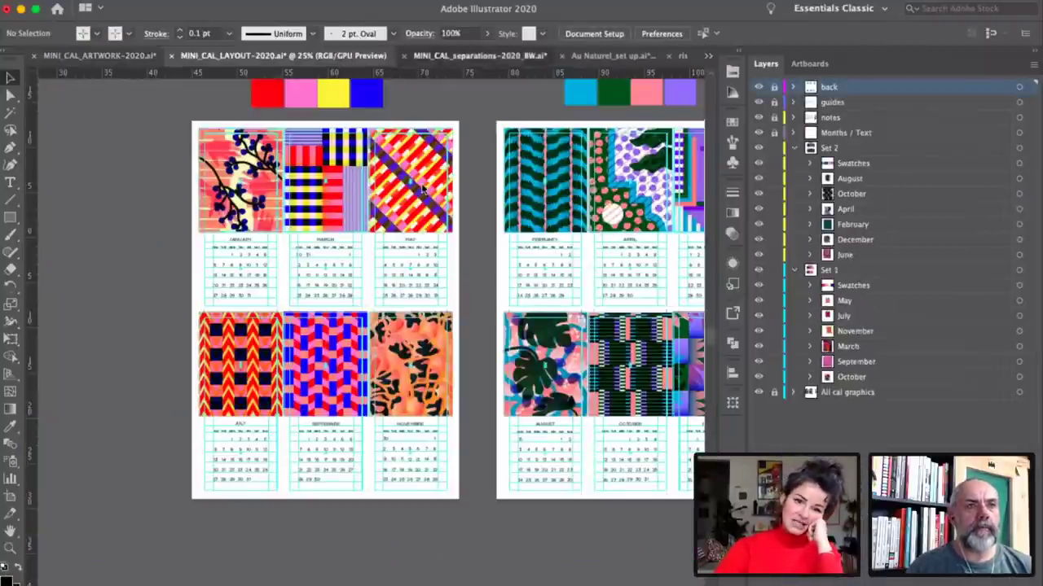
left_click(440, 57)
scroll(366, 287, "left", 3)
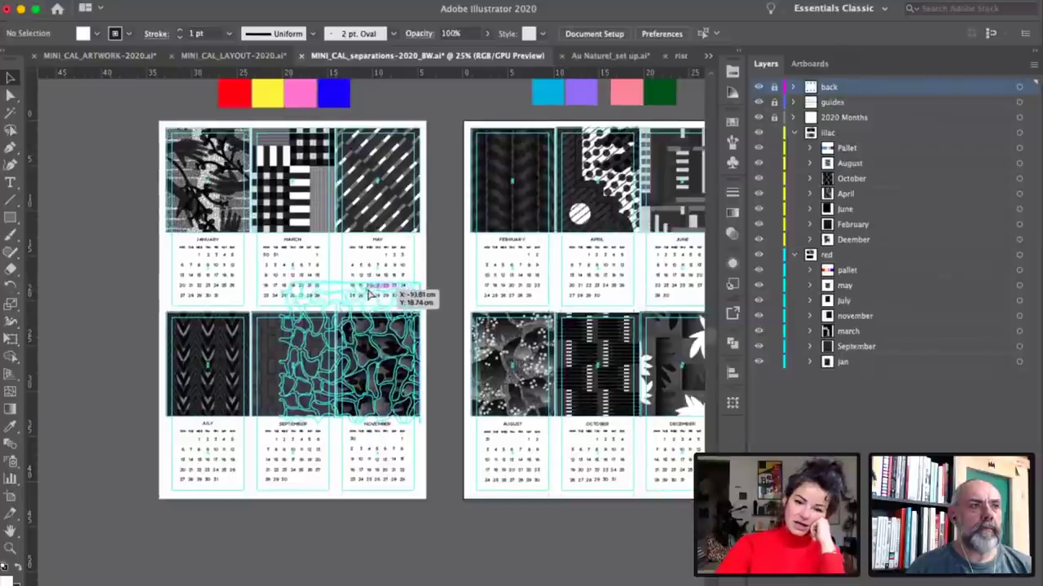
Step: Look closely at the upper row of months in the separations, select the March artwork and expand its march group to list its colour groups
scroll(369, 295, "up", 5)
scroll(617, 233, "down", 3)
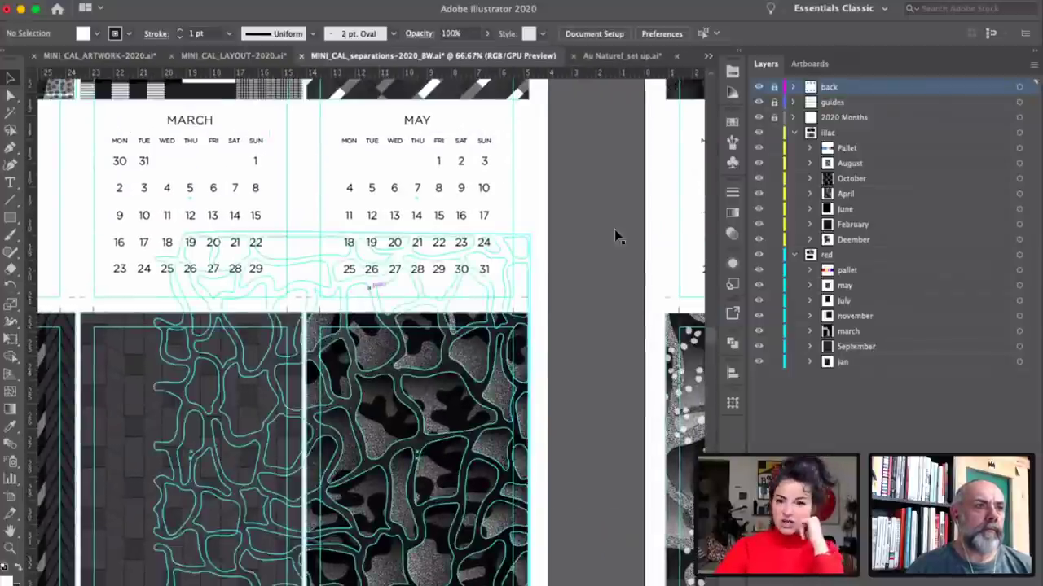
scroll(553, 260, "up", 2)
scroll(553, 261, "up", 5)
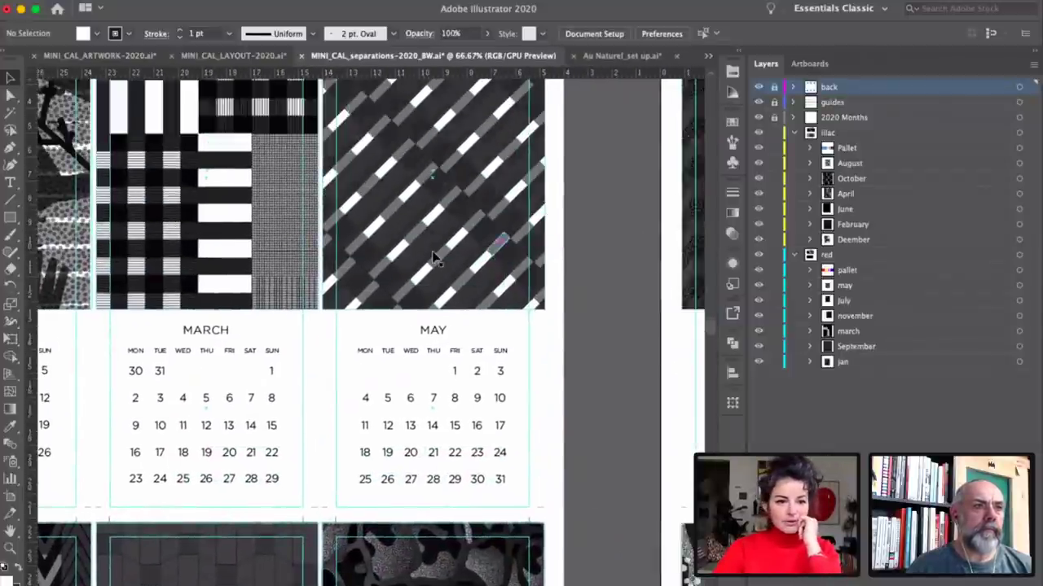
scroll(410, 255, "left", 5)
left_click(411, 246)
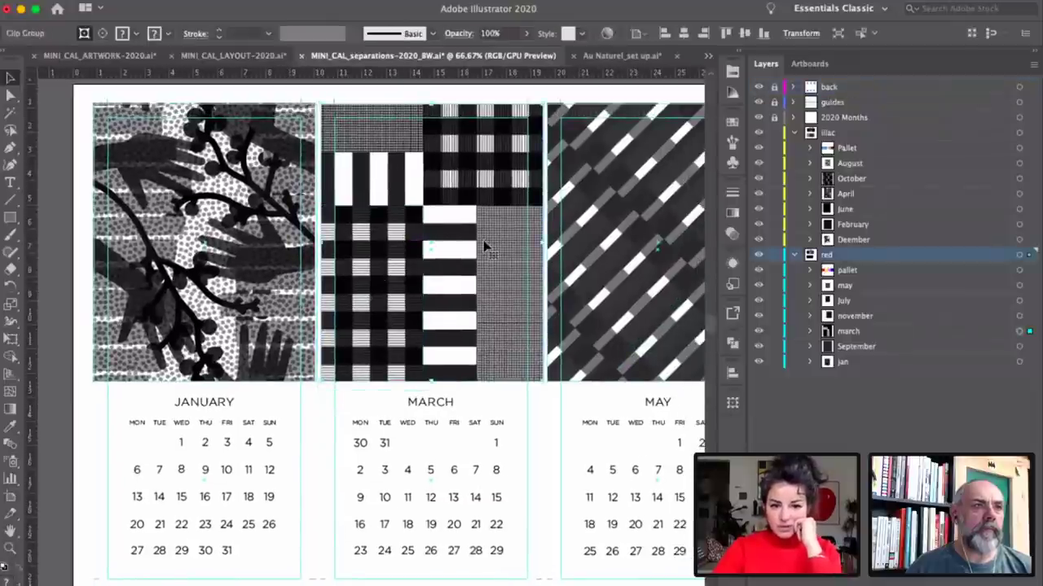
scroll(570, 254, "right", 1)
left_click(810, 331)
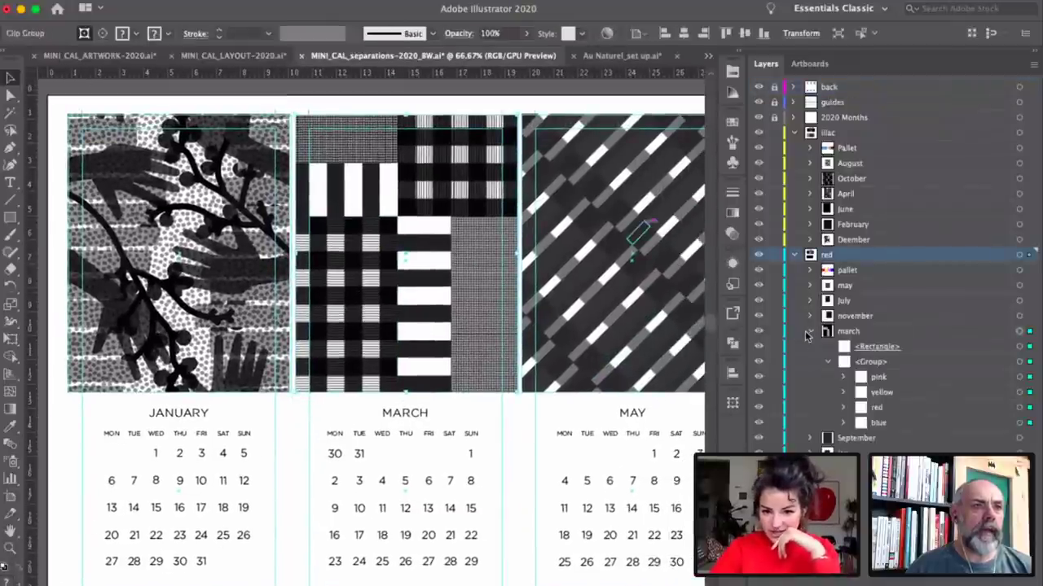
Step: Isolate the March artwork's pink group by hiding the yellow, red and blue groups, and select its tall plain grey rectangle
left_click(758, 407)
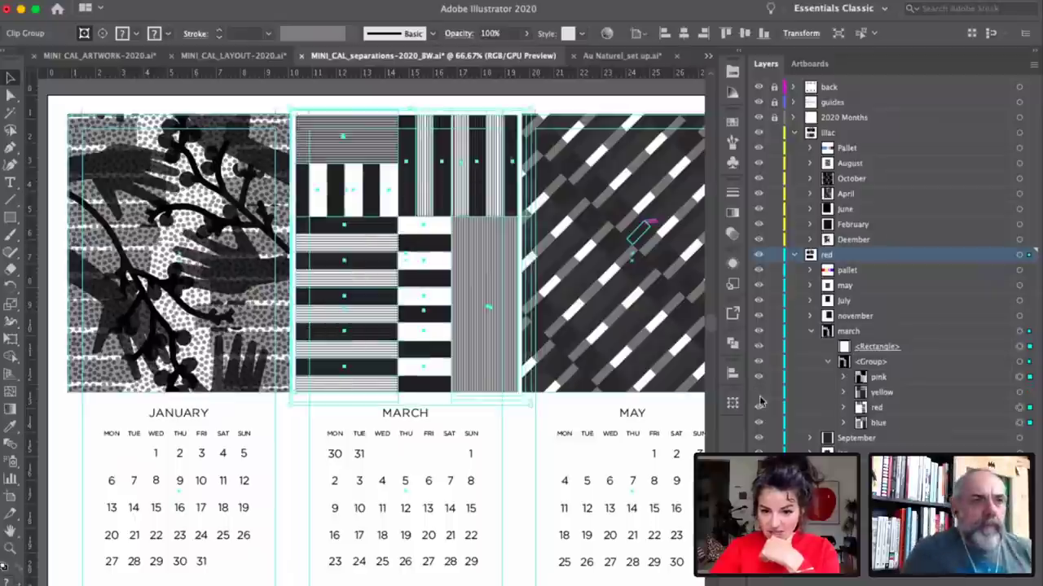
left_click(760, 423)
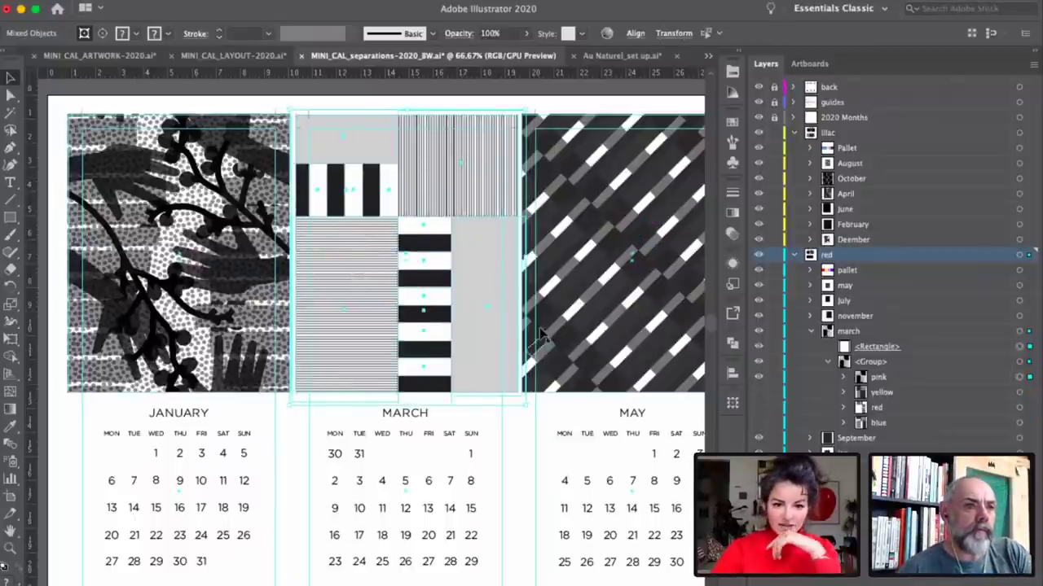
left_click(515, 416)
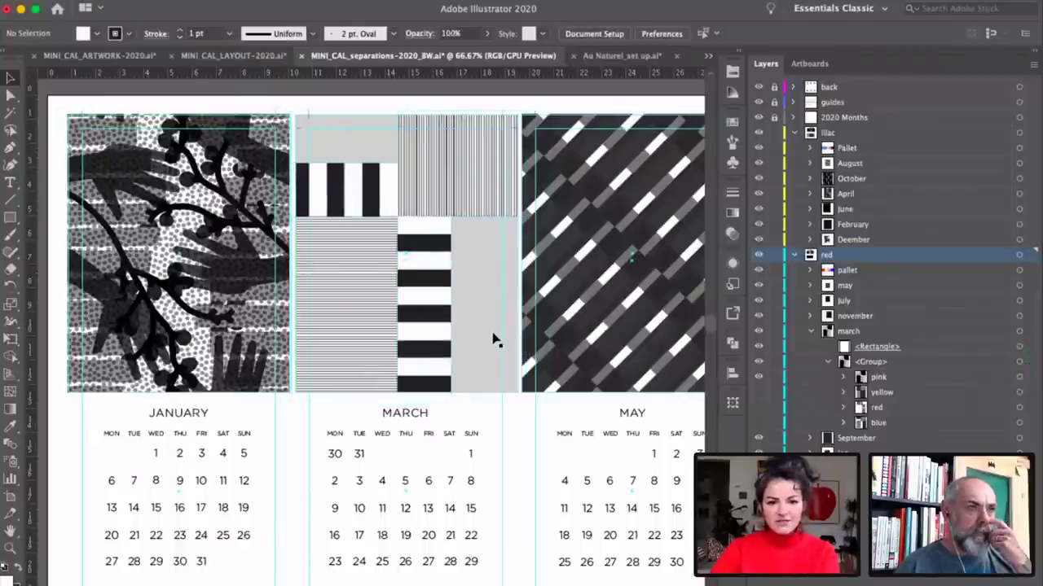
key("a")
left_click(488, 295)
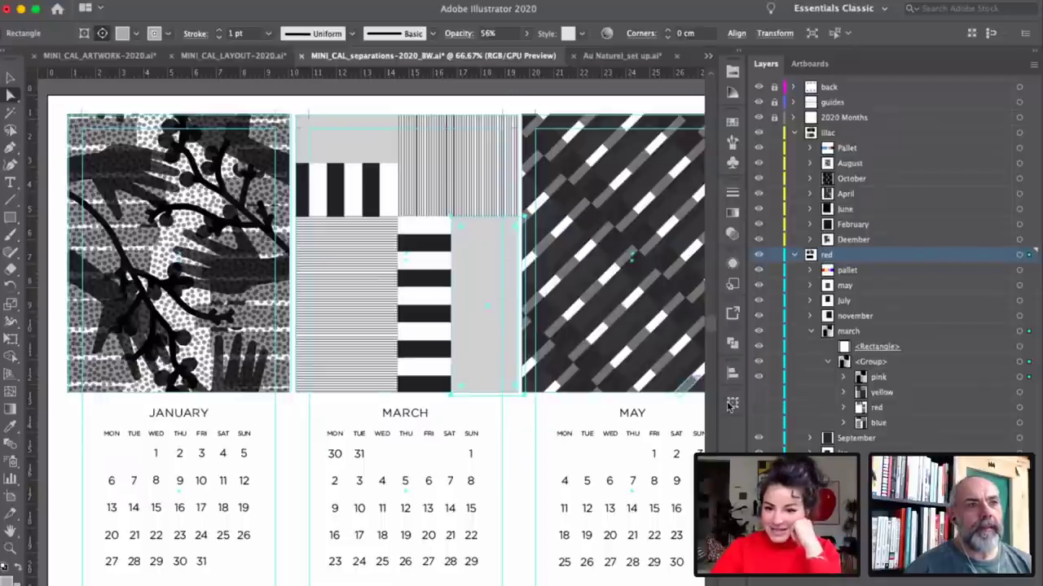
Step: Show the March artwork's yellow, red and blue groups on their own in turn, and restore all four colour groups
left_click(757, 378)
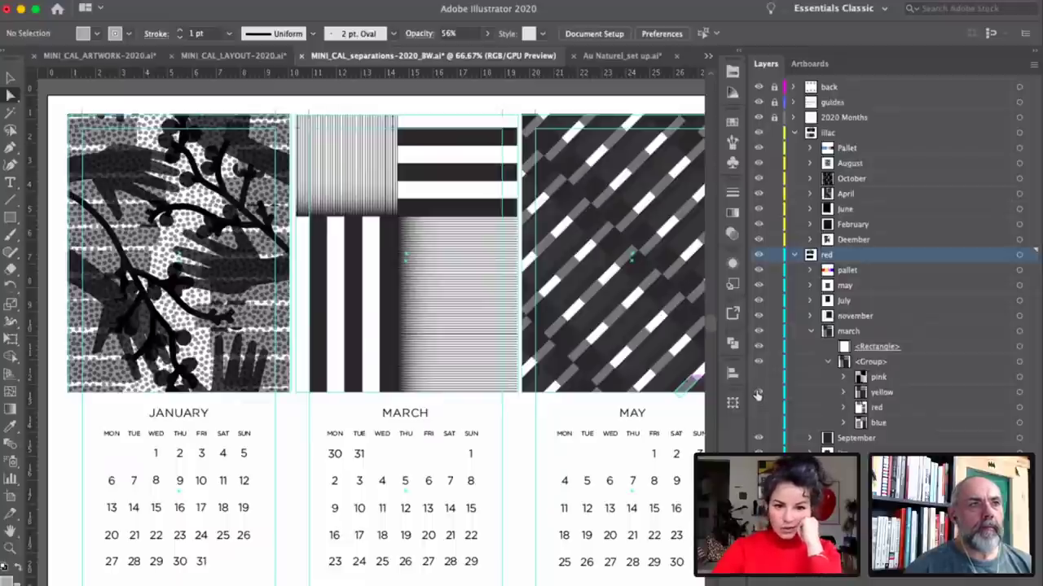
left_click(757, 395)
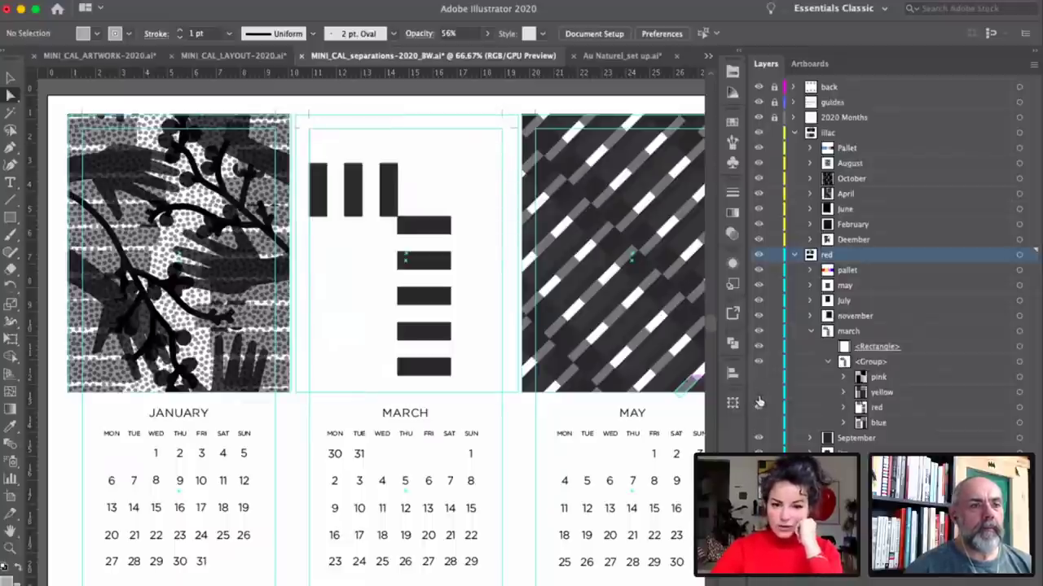
left_click(759, 394)
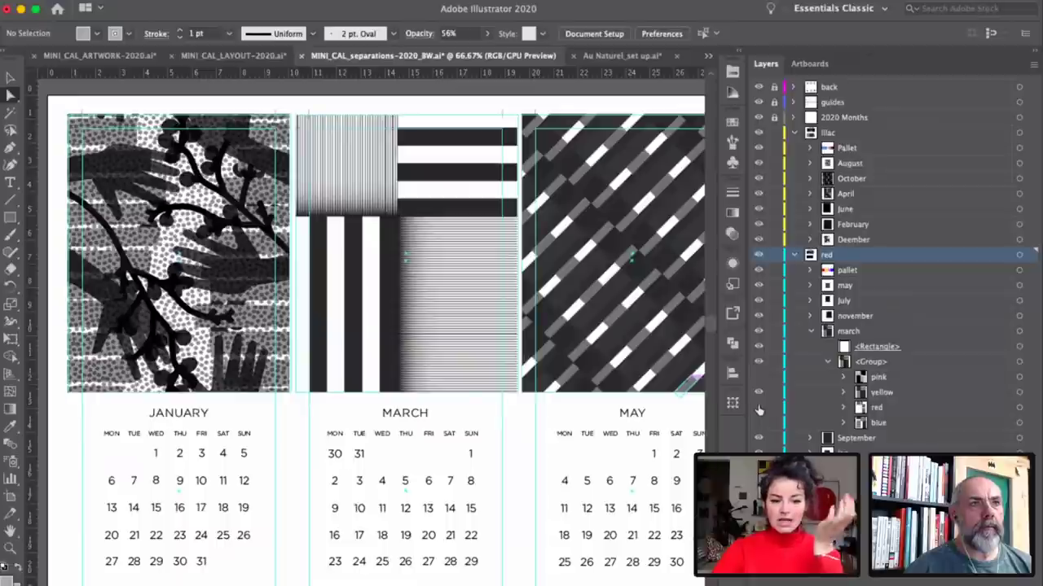
left_click(758, 408)
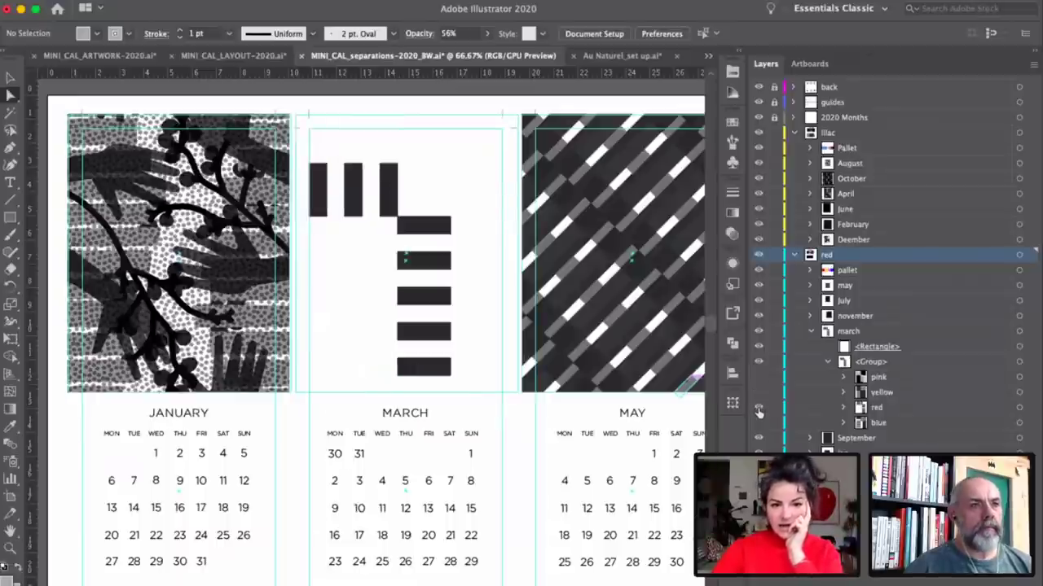
left_click(758, 409)
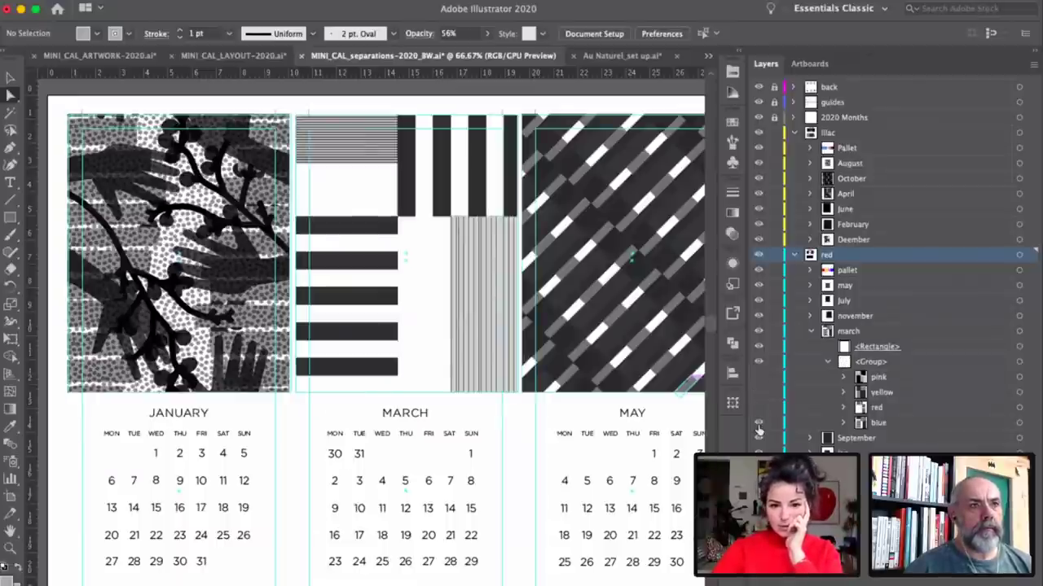
left_click(758, 424)
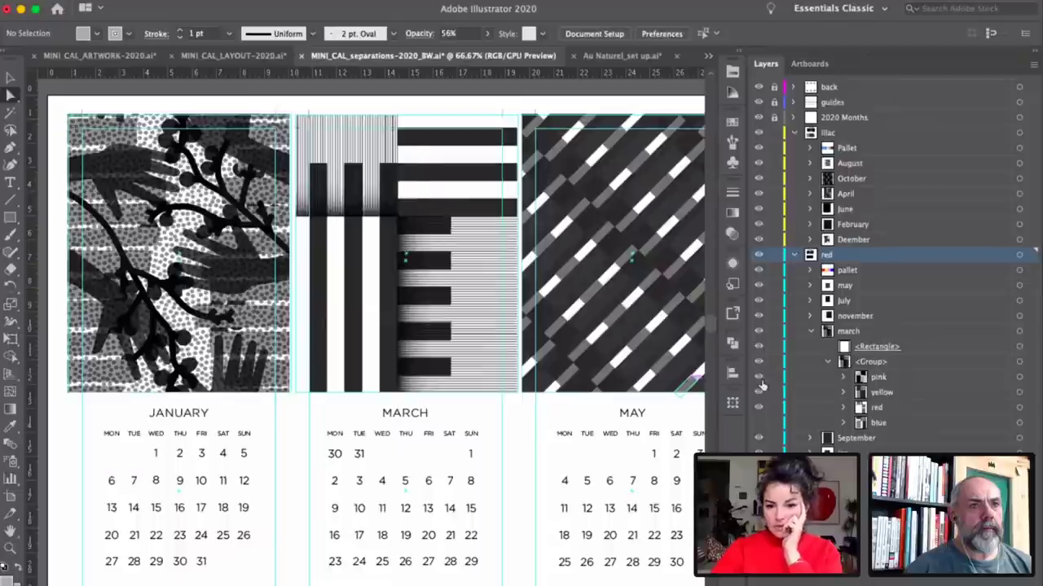
left_click(759, 381)
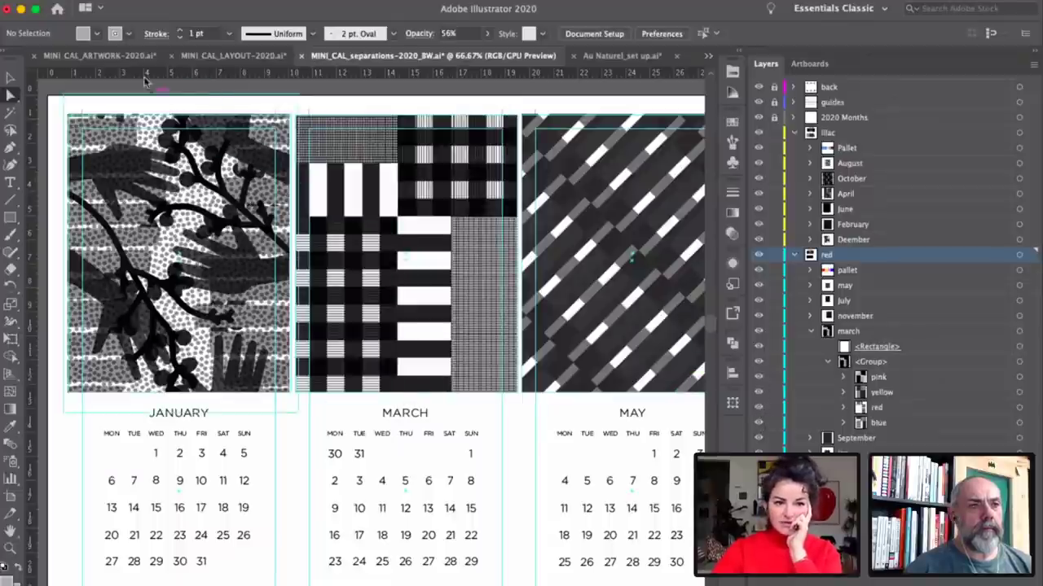
Step: Revisit the mini calendar artwork and layout files, and bring up the draft prints in Au Naturel_set up.ai
left_click(100, 56)
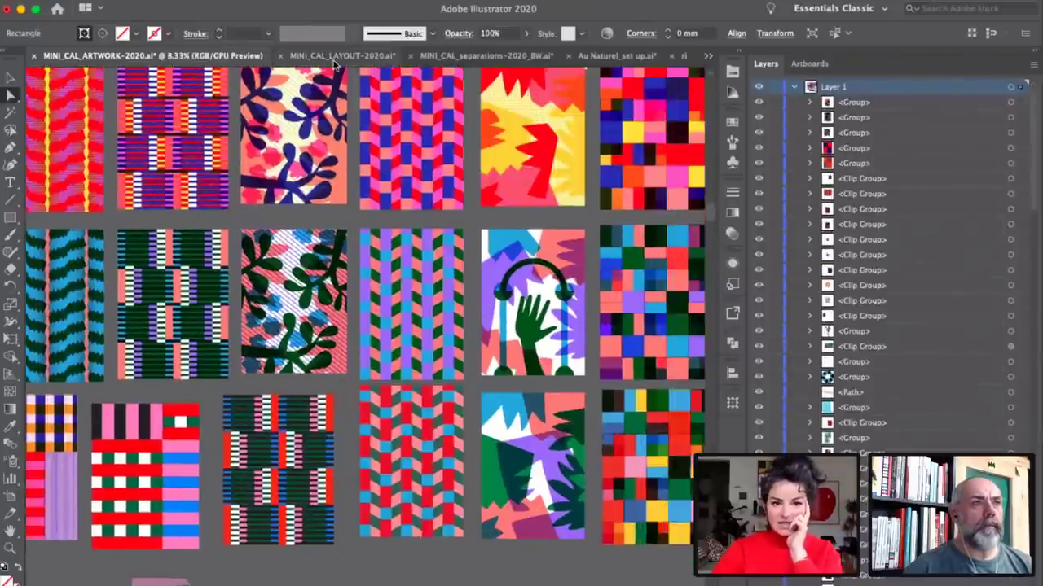
left_click(336, 62)
left_click(594, 56)
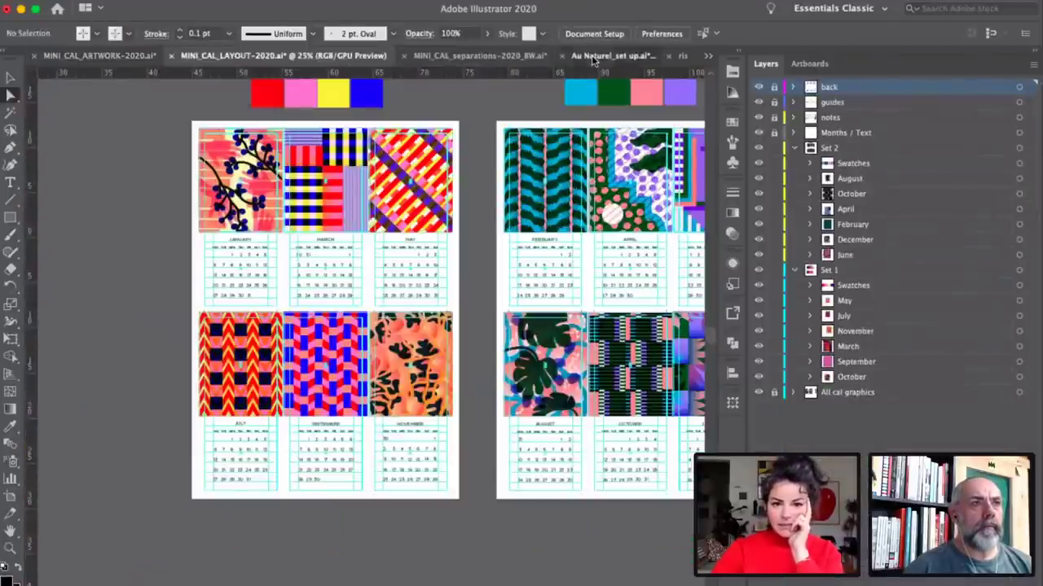
scroll(489, 210, "left", 3)
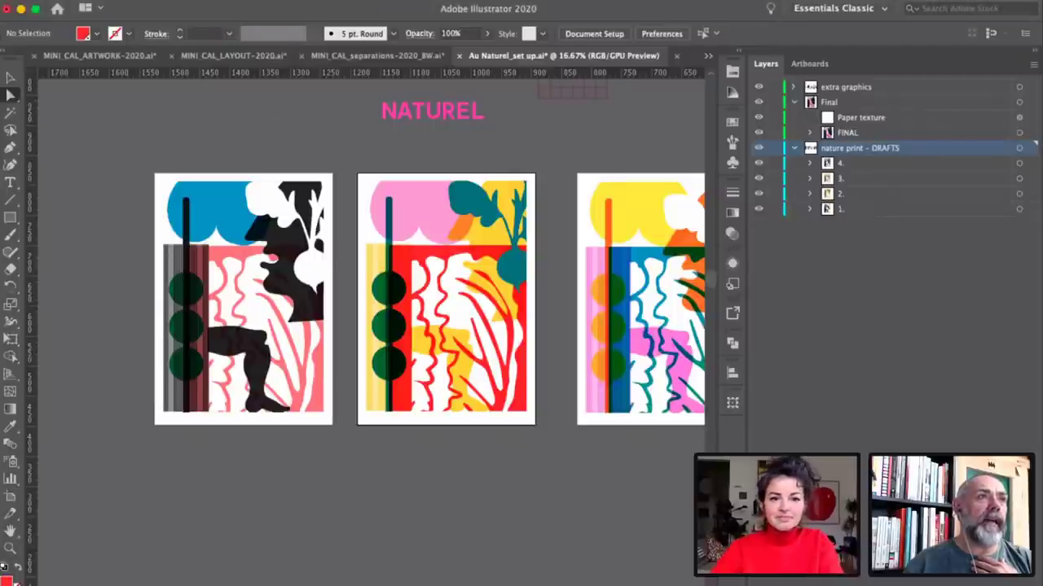
Step: Display Separations Preview, turn on Overprint Preview for the Au Naturel drafts, and move the separations window slightly aside
left_click(373, 8)
scroll(424, 212, "down", 5)
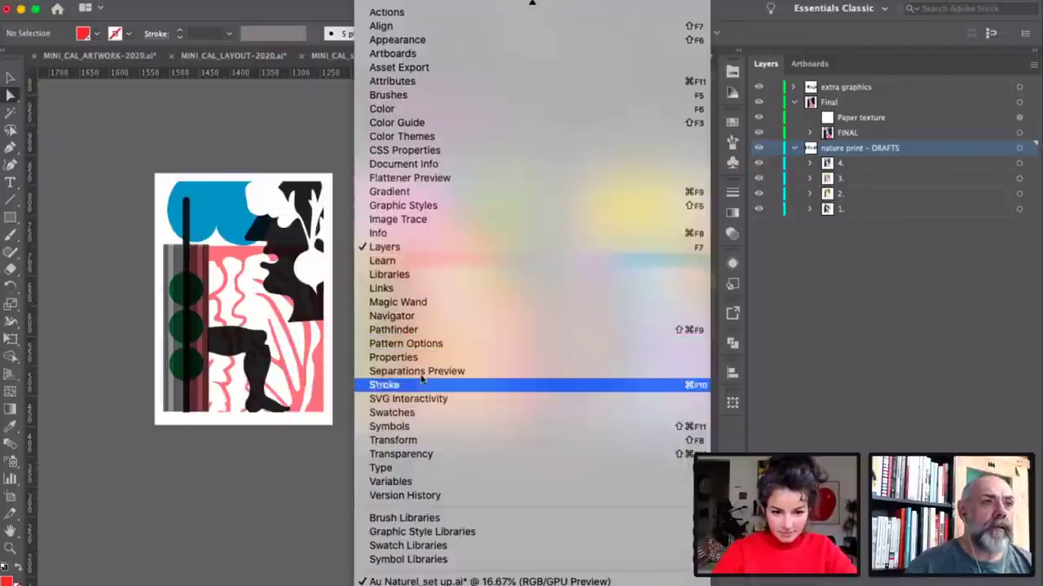
left_click(422, 371)
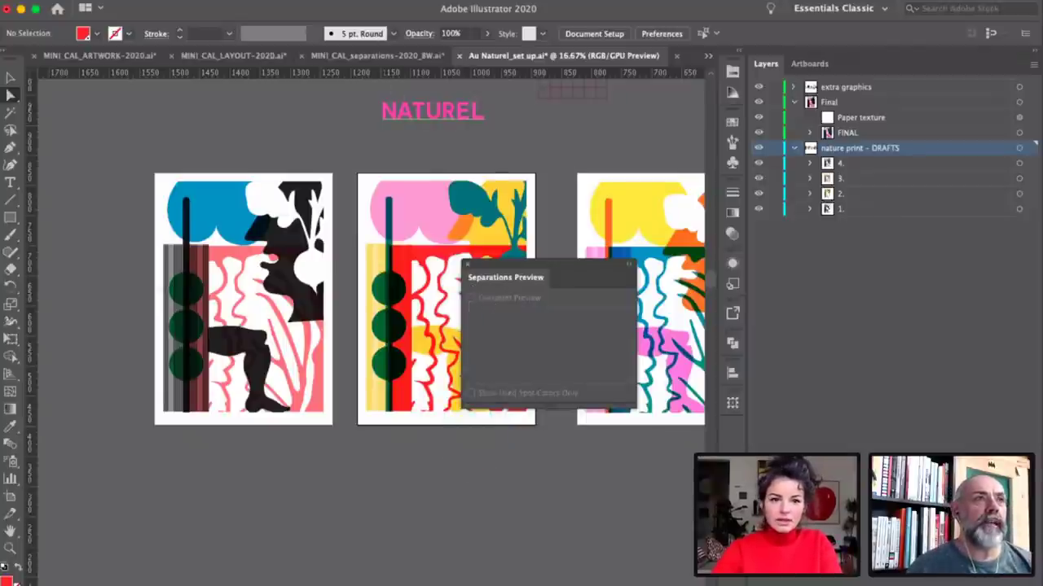
left_click(354, 2)
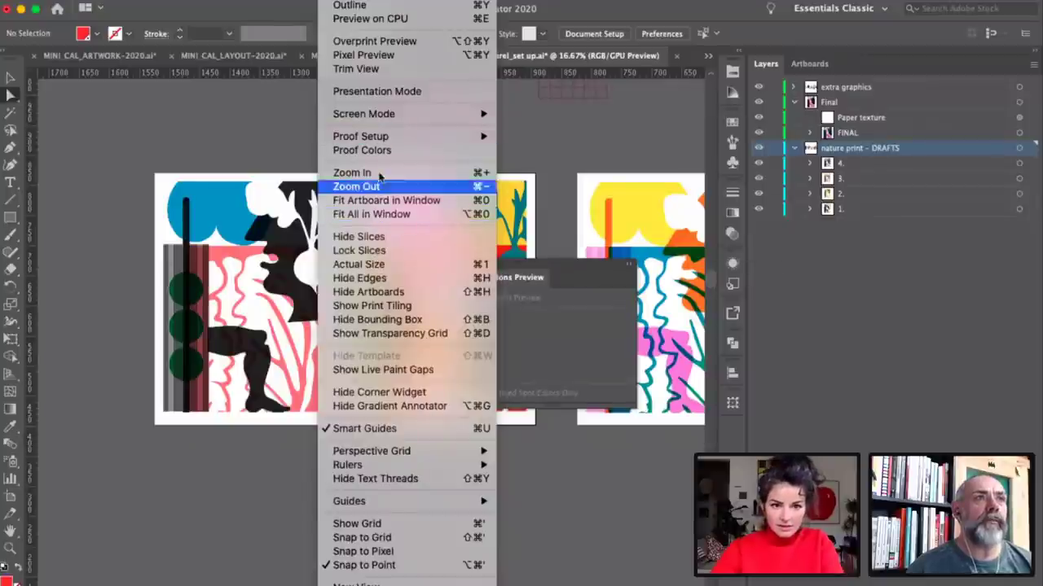
left_click(387, 42)
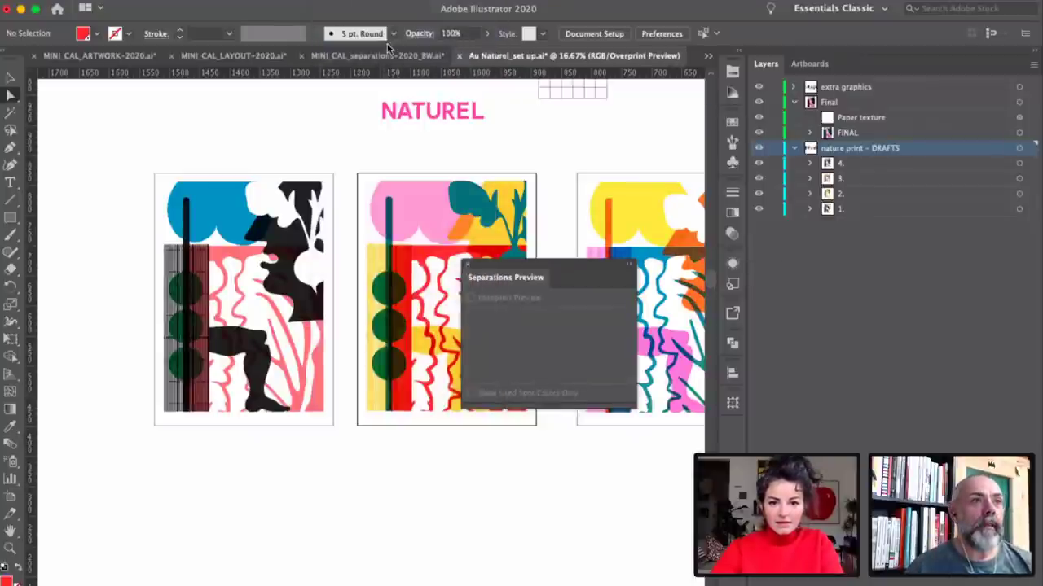
scroll(442, 222, "left", 5)
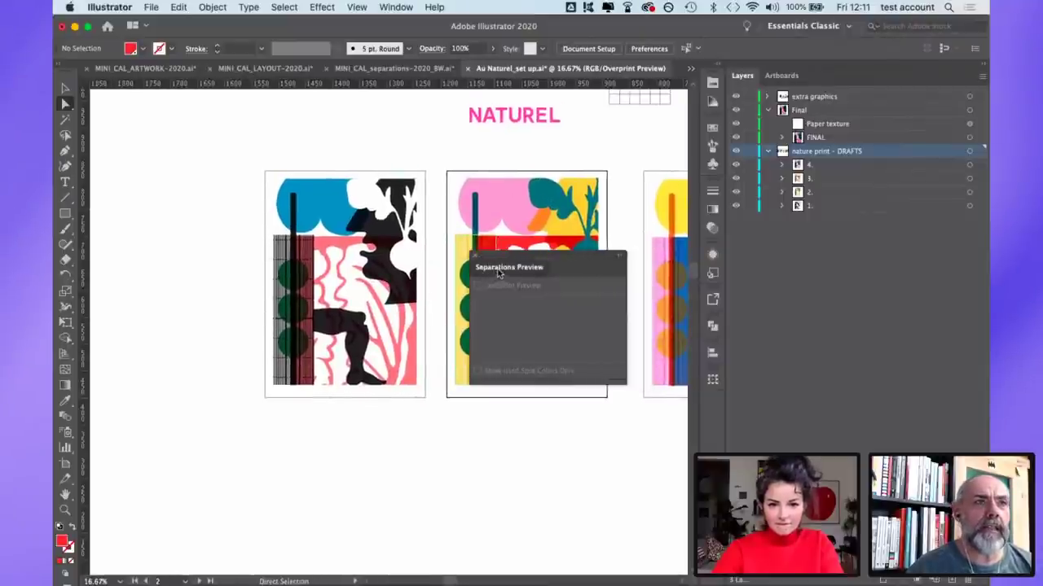
left_click_drag(518, 257, 550, 263)
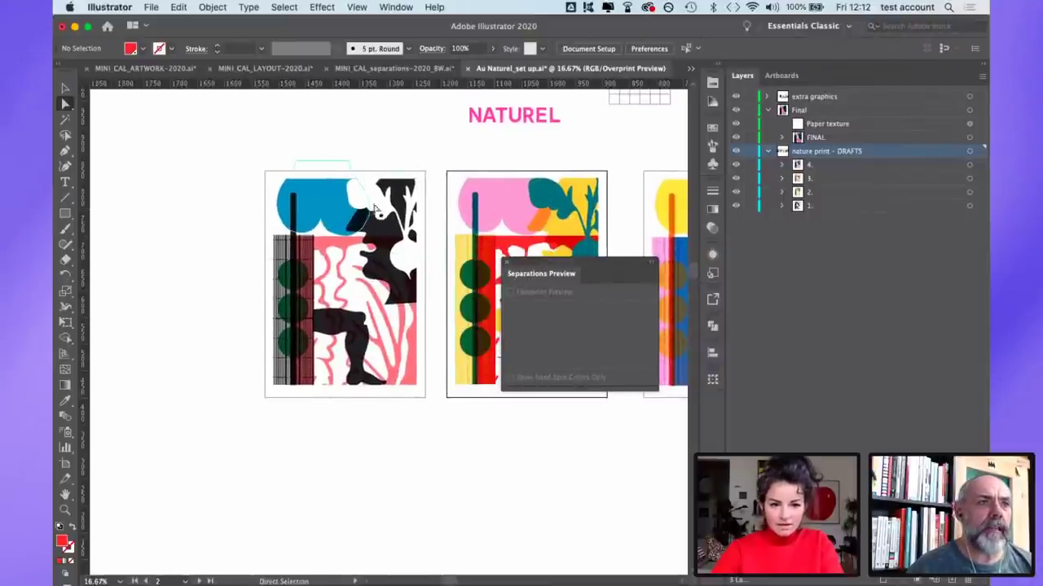
Step: Select the lettuce shape in draft 1, expand the draft's elements, and select its line and stipe elements to examine the striped area closely
left_click(395, 312)
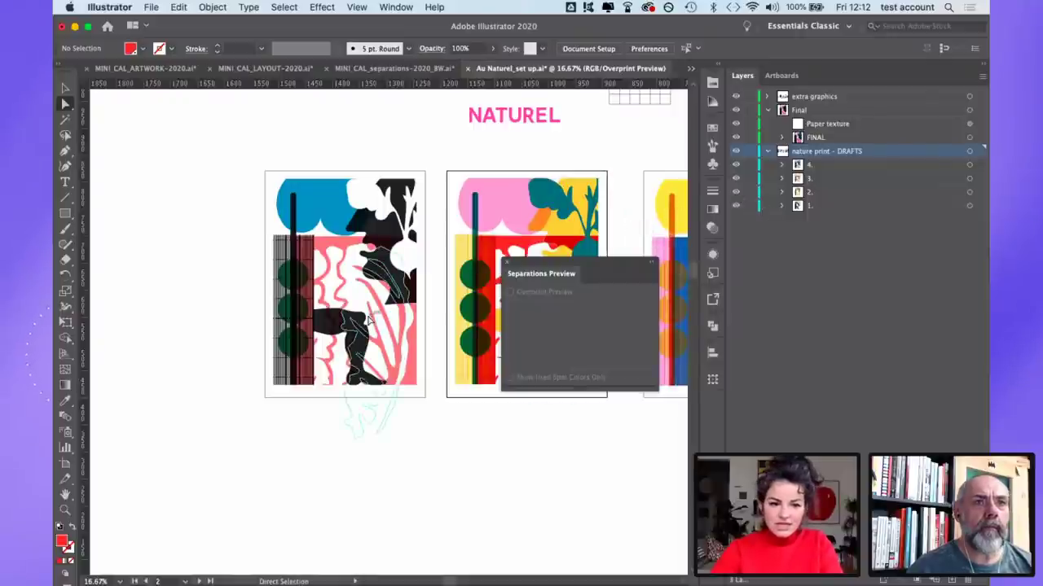
left_click(782, 205)
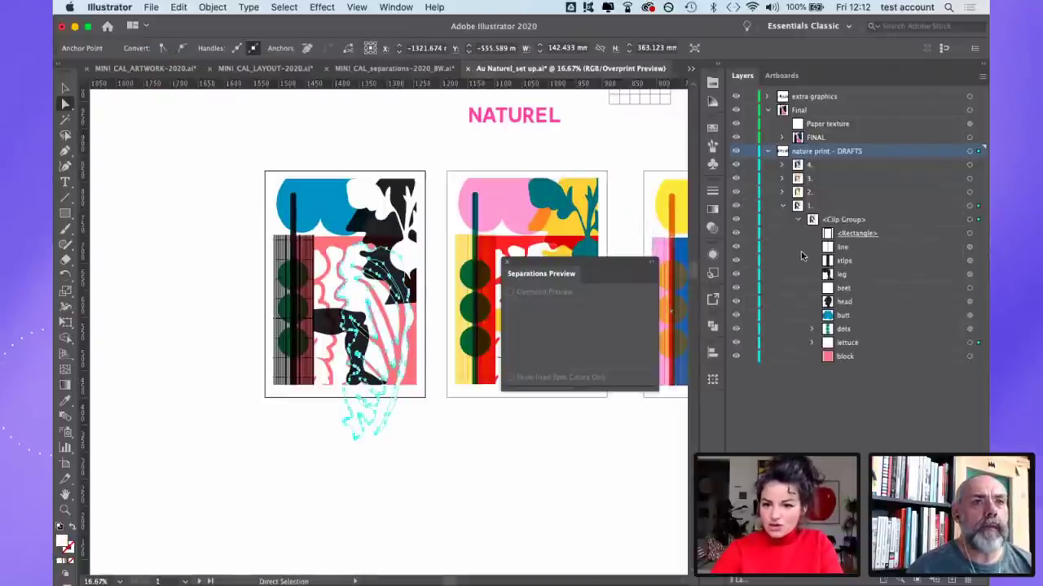
left_click(968, 249)
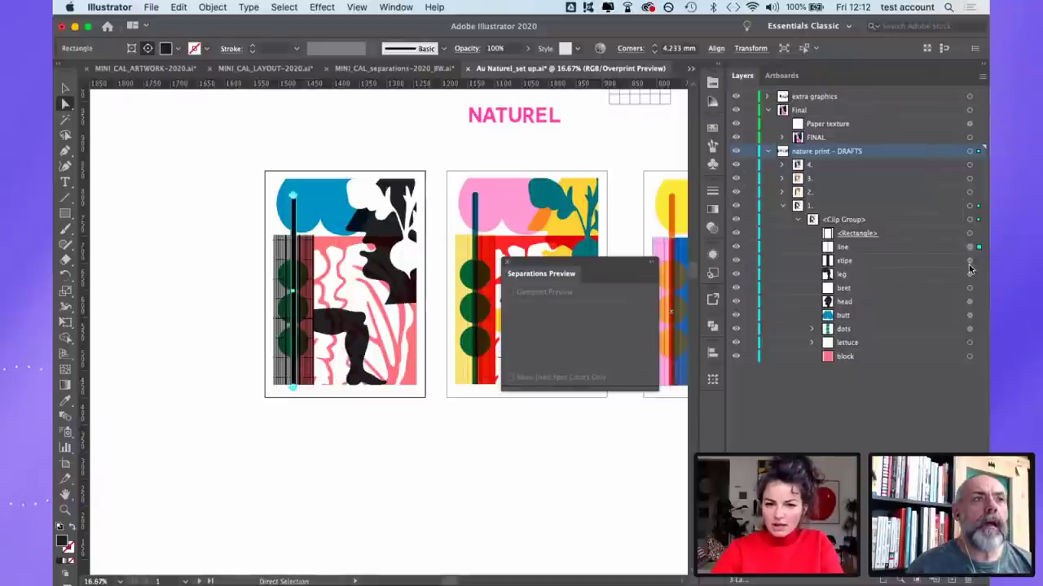
left_click(970, 261)
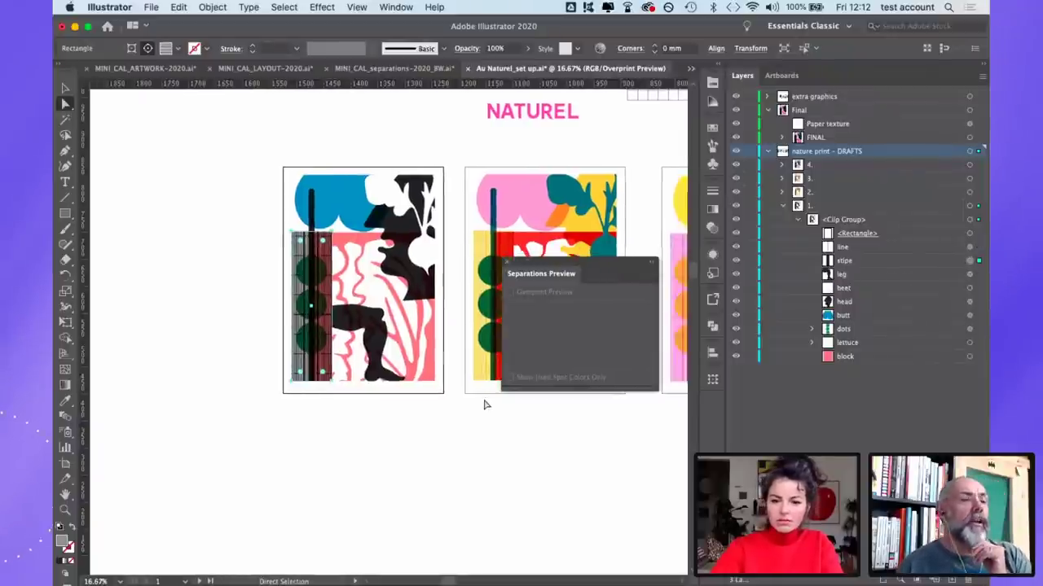
key("super+equal")
key("super+equal")
scroll(411, 405, "right", 4)
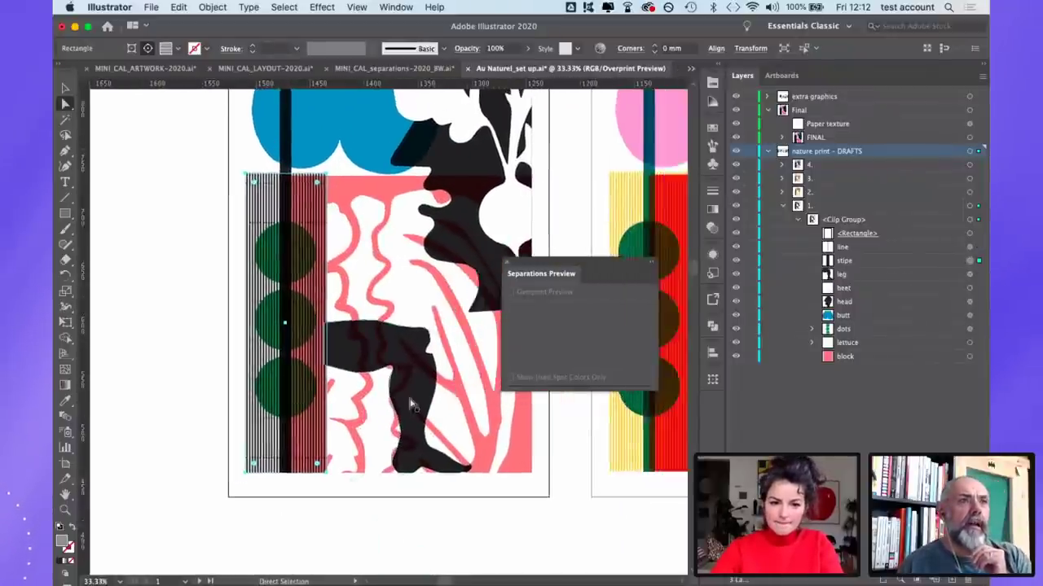
scroll(459, 369, "right", 1)
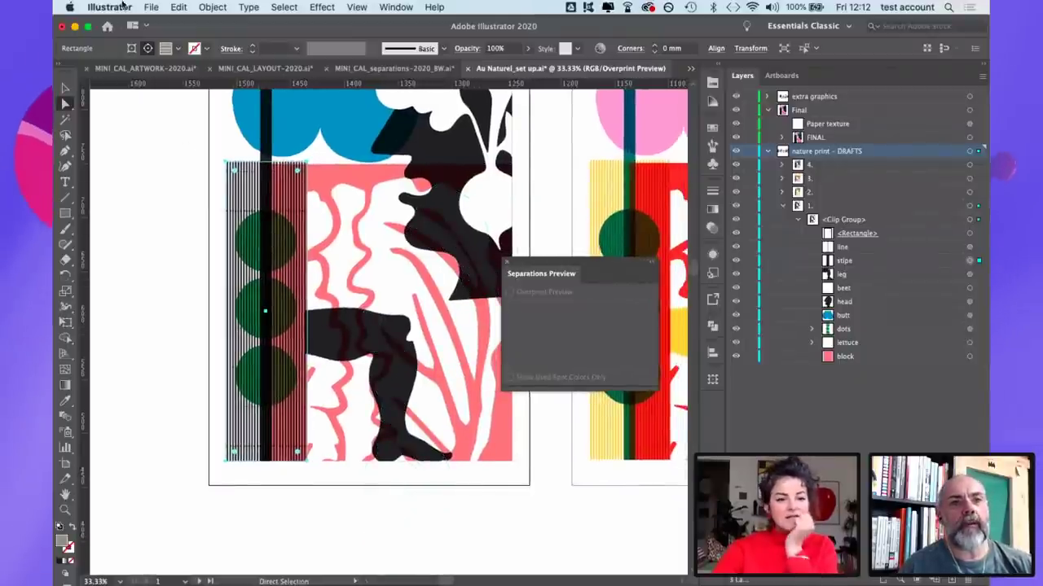
Step: Change the Au Naturel document's colour mode to CMYK Color
left_click(151, 7)
mouse_move(224, 313)
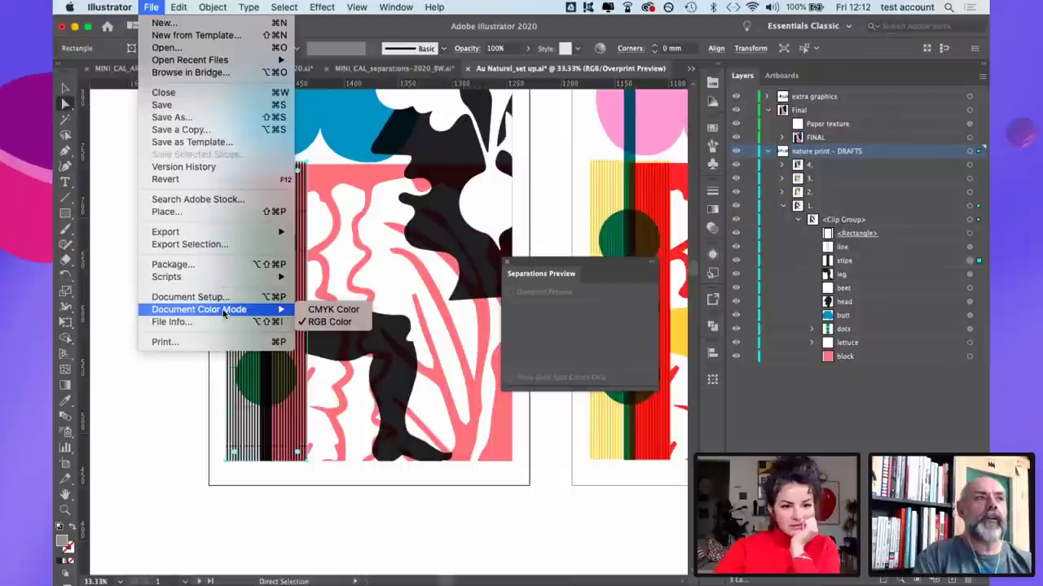
left_click(330, 310)
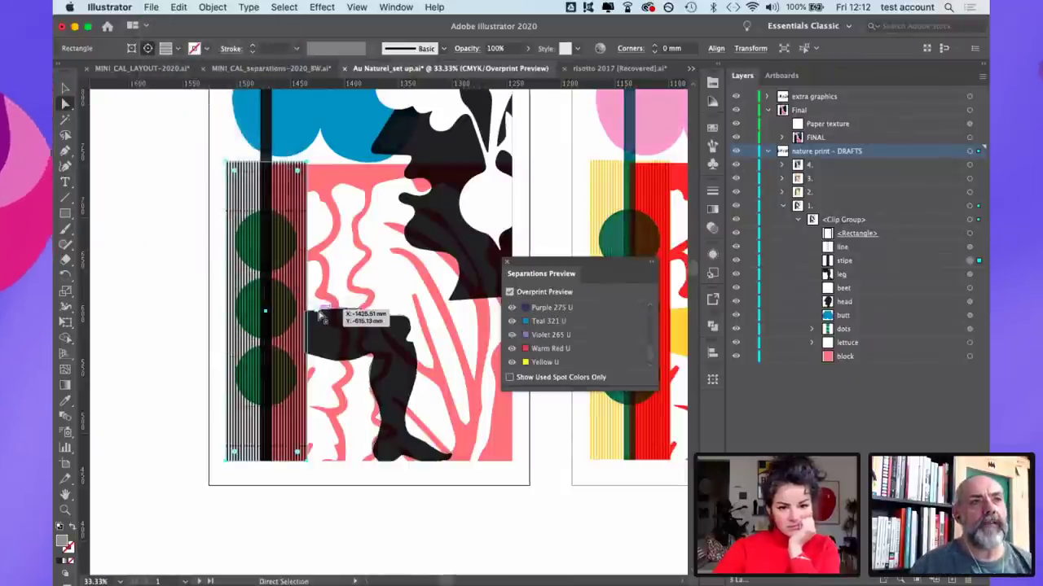
Step: Enlarge the separations list and hide the Cyan, Magenta, Yellow and Black plates to view only the spot colours in the drafts
scroll(375, 314, "right", 2)
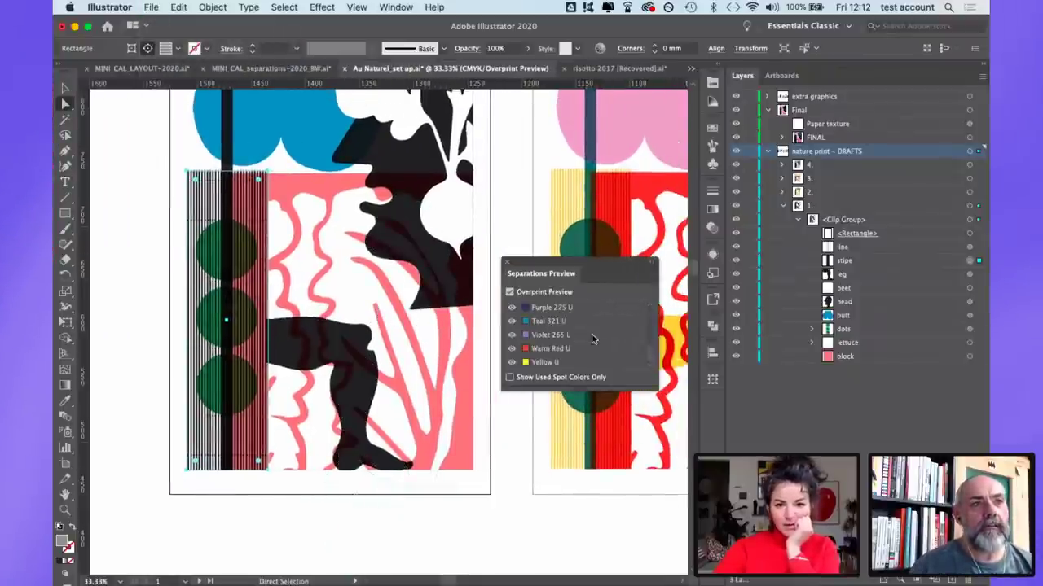
left_click_drag(656, 389, 658, 475)
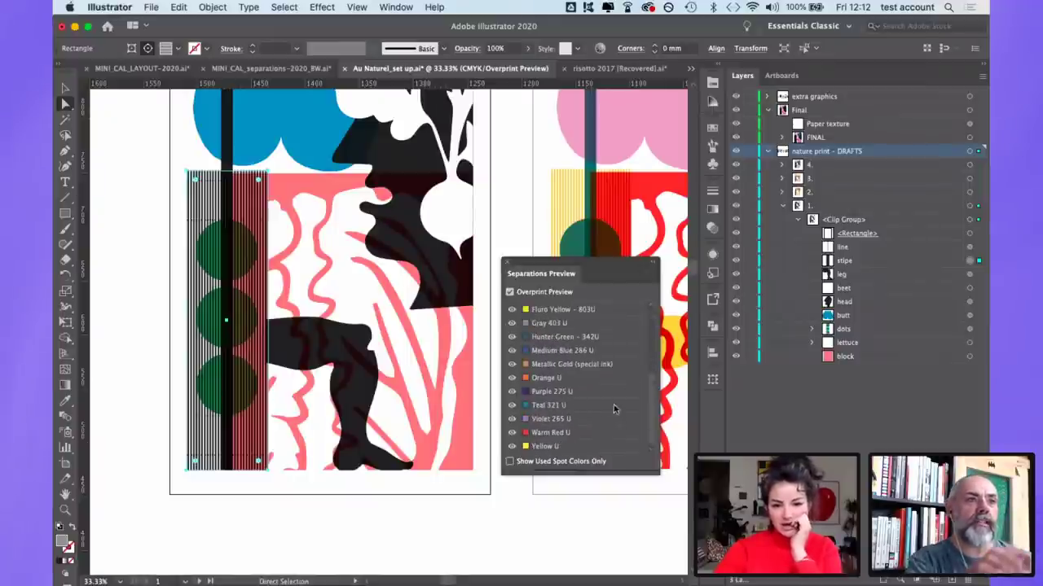
scroll(609, 416, "up", 5)
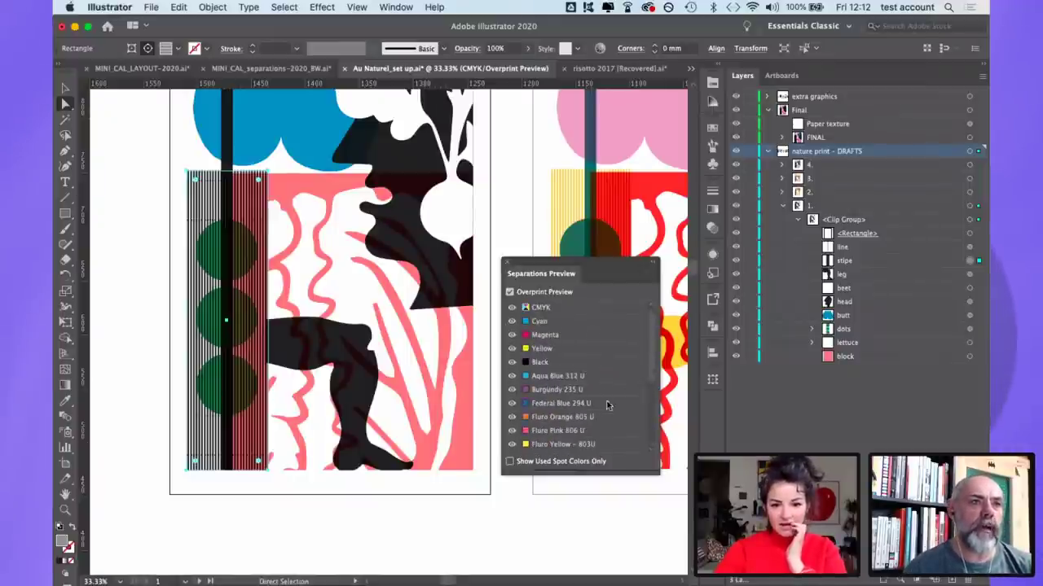
left_click(512, 321)
left_click(512, 335)
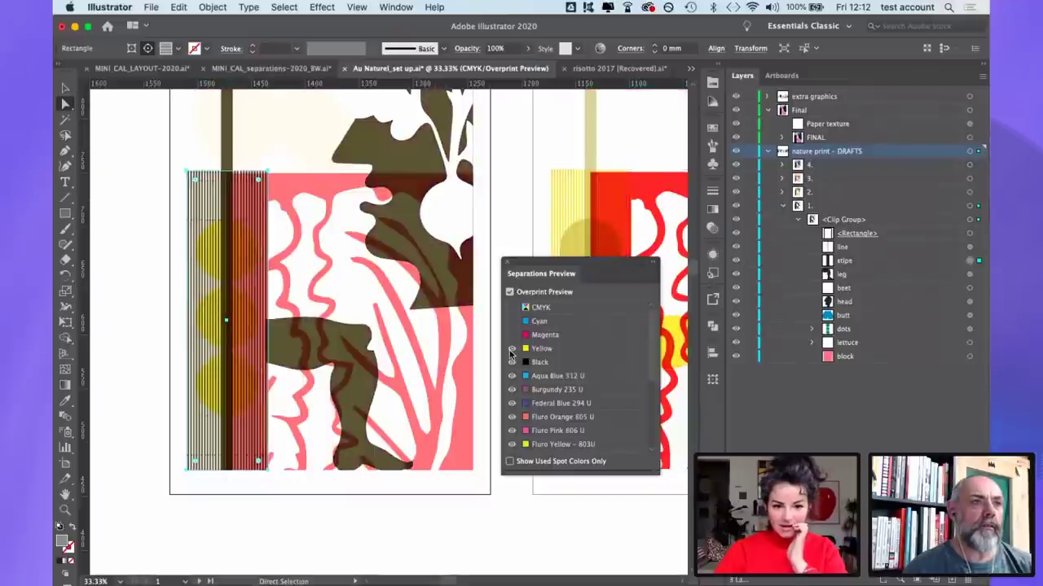
left_click(512, 349)
left_click(511, 362)
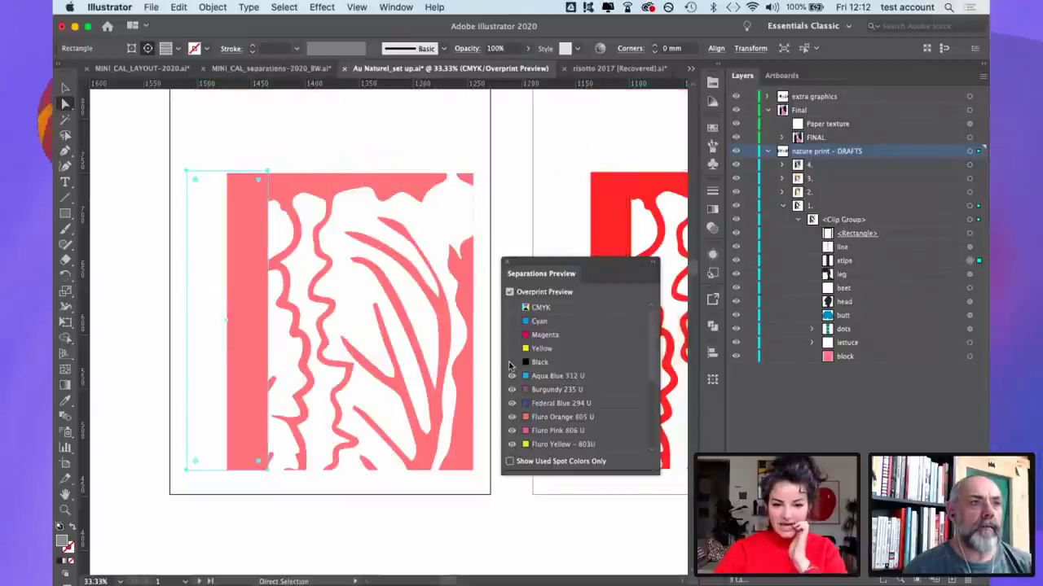
left_click(510, 361)
left_click(512, 360)
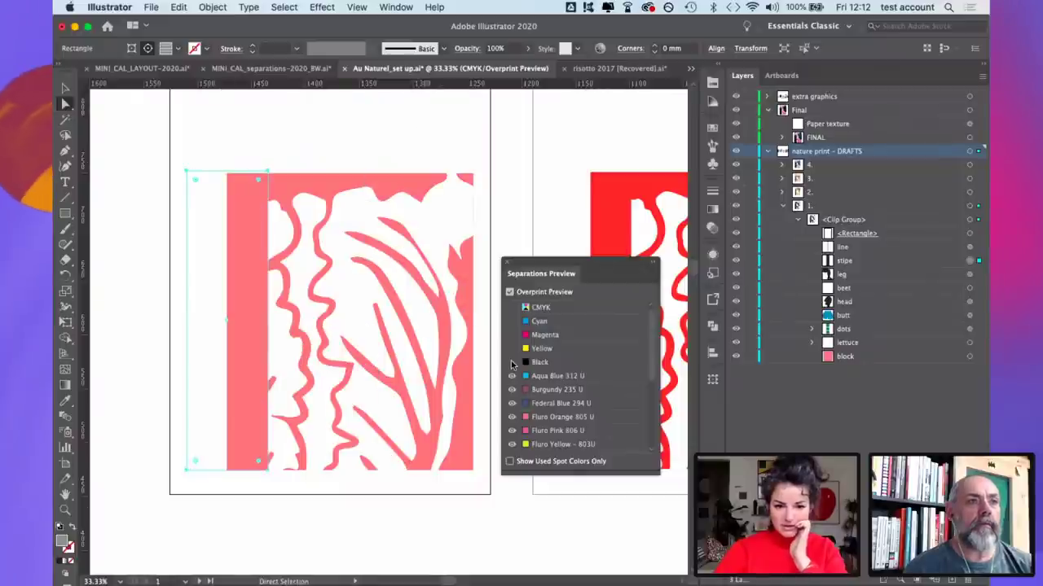
Step: Turn the Black, Yellow, Magenta and Cyan plates back on in the separations preview
left_click(512, 362)
left_click(511, 349)
left_click(512, 334)
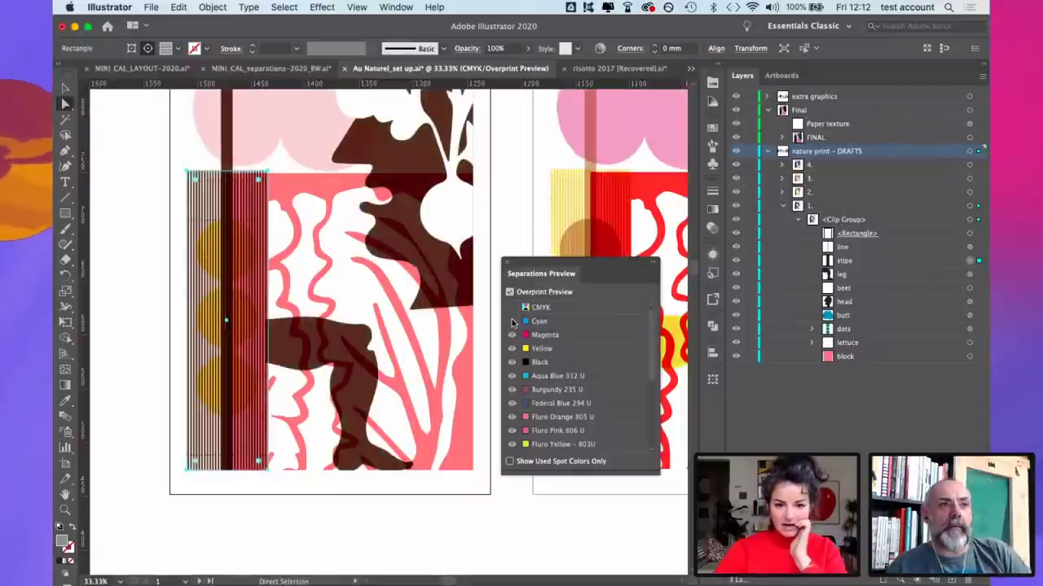
left_click(511, 321)
Step: Look over the spot-colour plates in the separations list and dock Separations Preview with the other collapsed panels
scroll(463, 326, "right", 3)
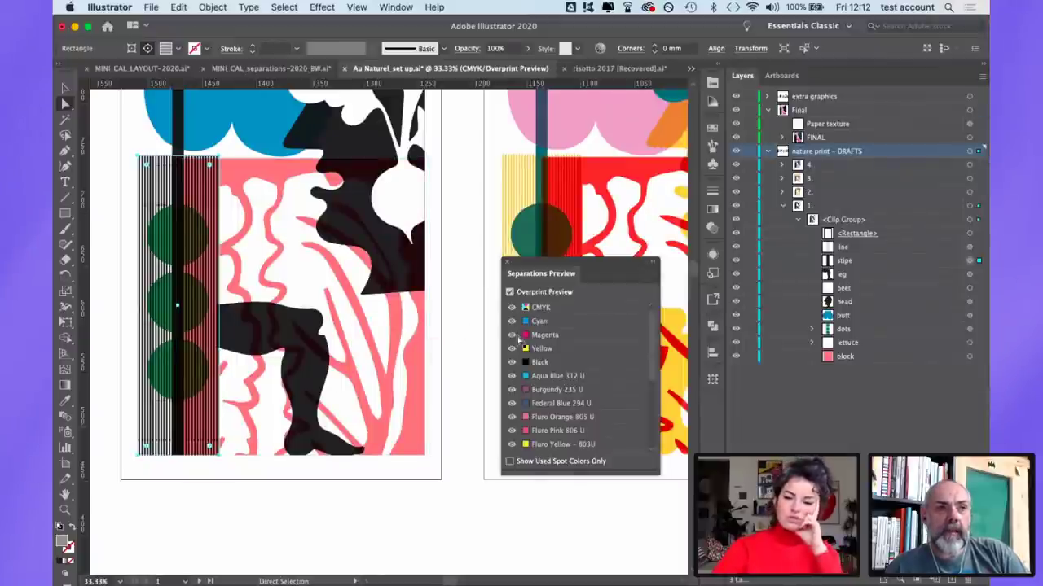
scroll(517, 335, "down", 1)
left_click(511, 376)
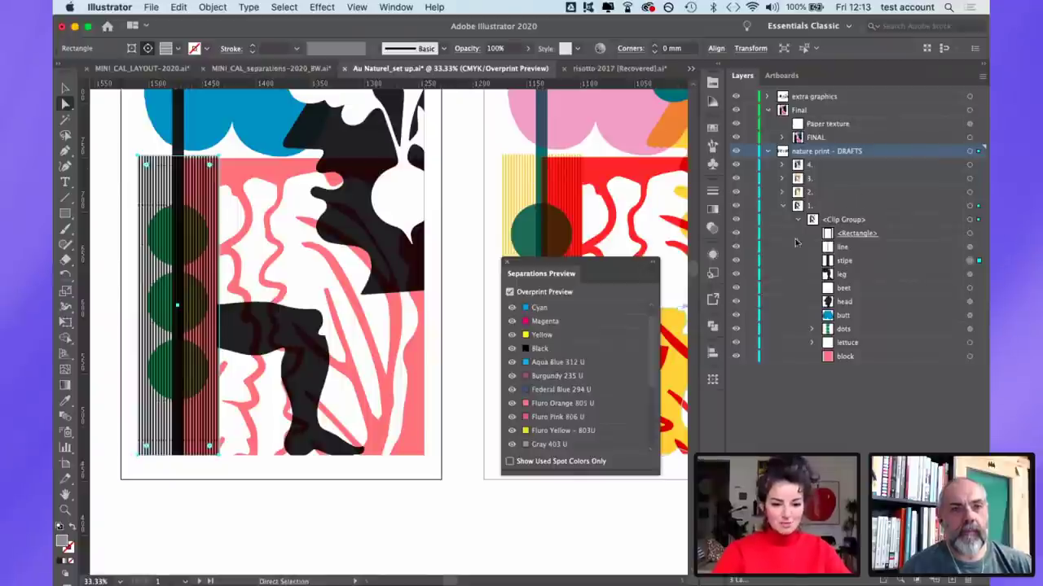
left_click_drag(516, 270, 708, 412)
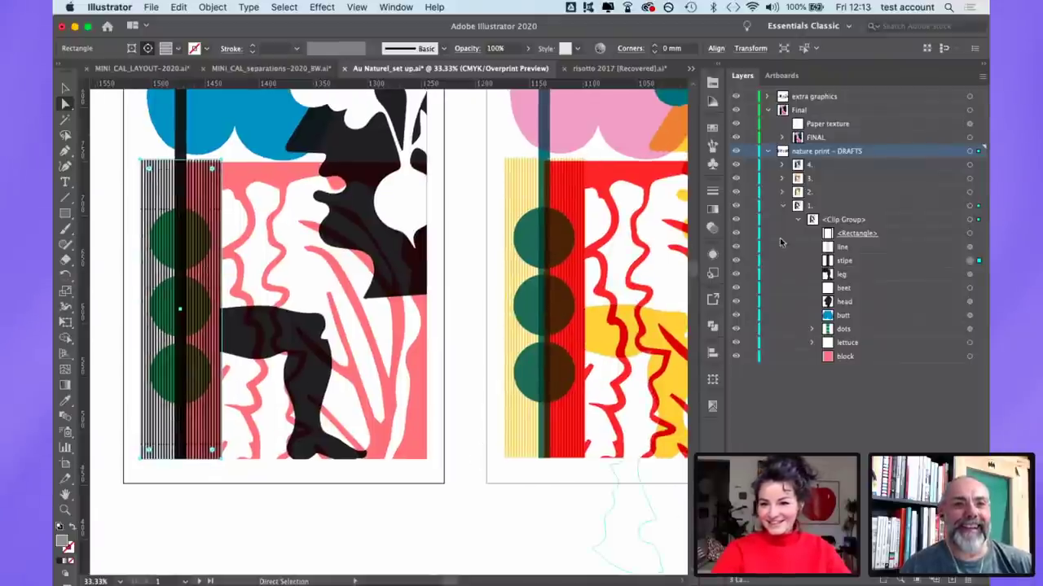
Step: Compare the drafts with the final AU NATUREL print, expand the FINAL group into its ink colours, and highlight Fluro pink
scroll(519, 319, "down", 4)
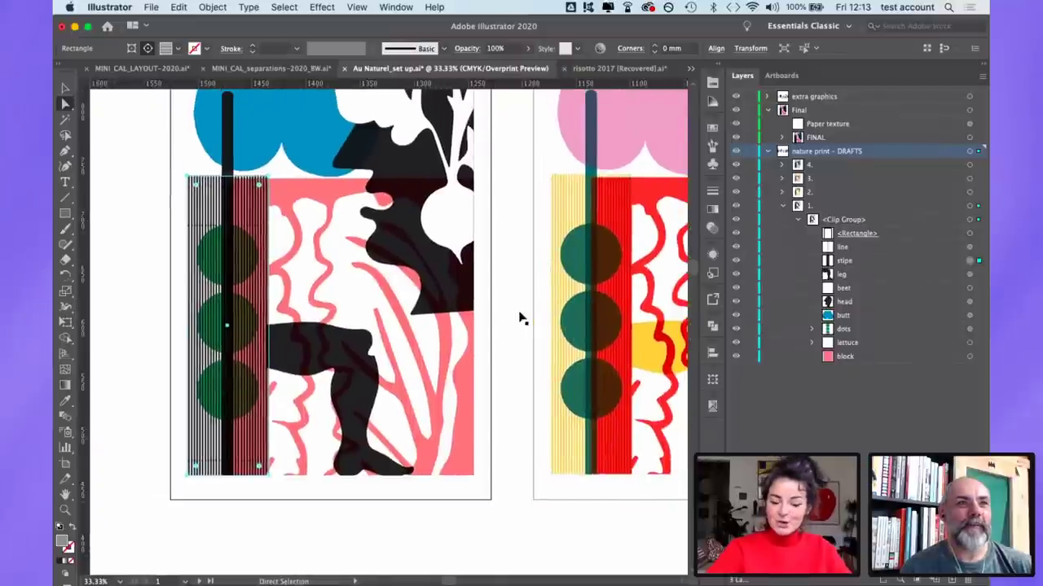
scroll(519, 319, "right", 6)
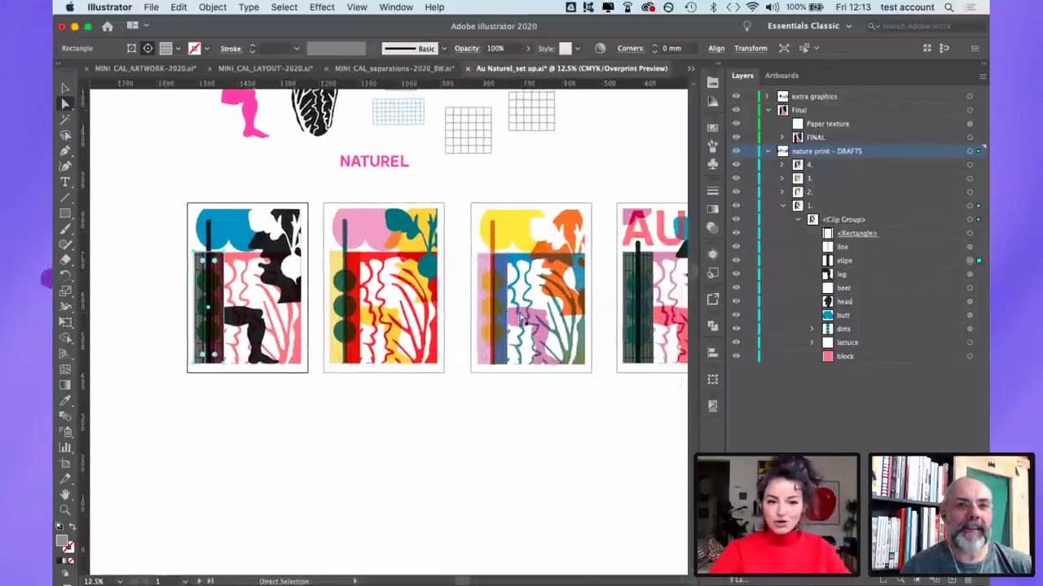
scroll(432, 306, "right", 2)
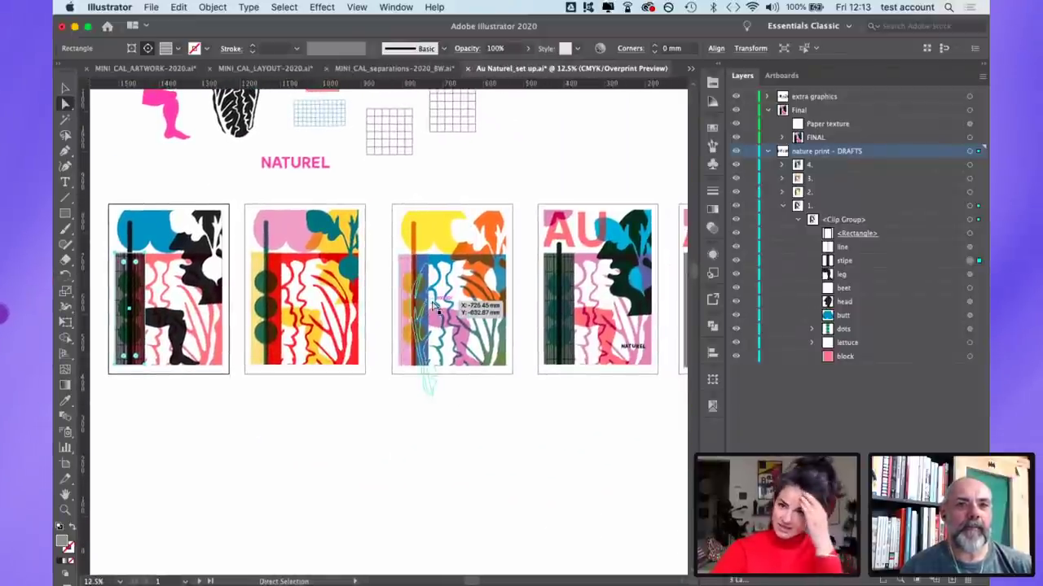
scroll(433, 307, "left", 3)
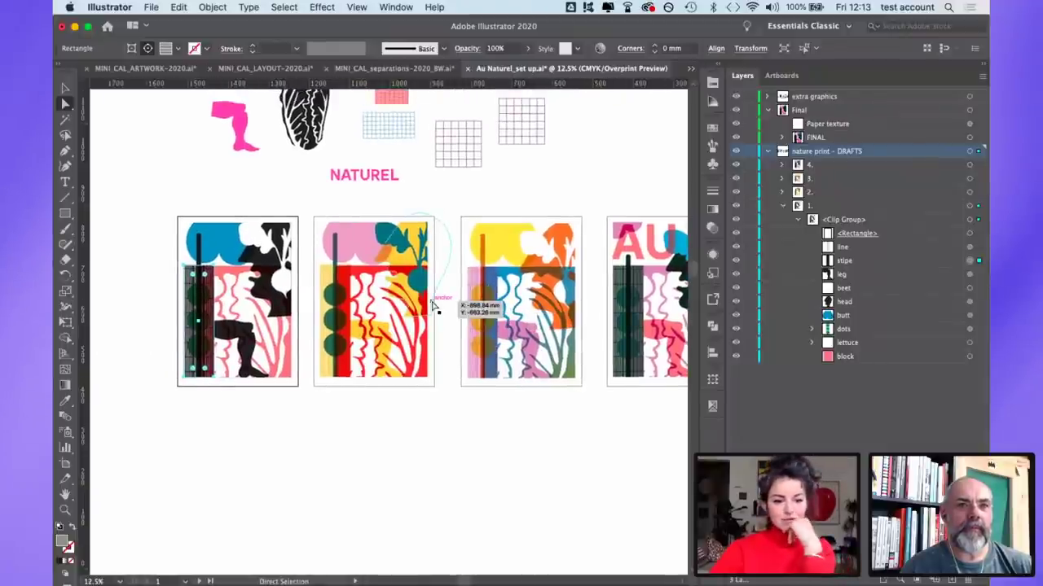
scroll(434, 307, "right", 2)
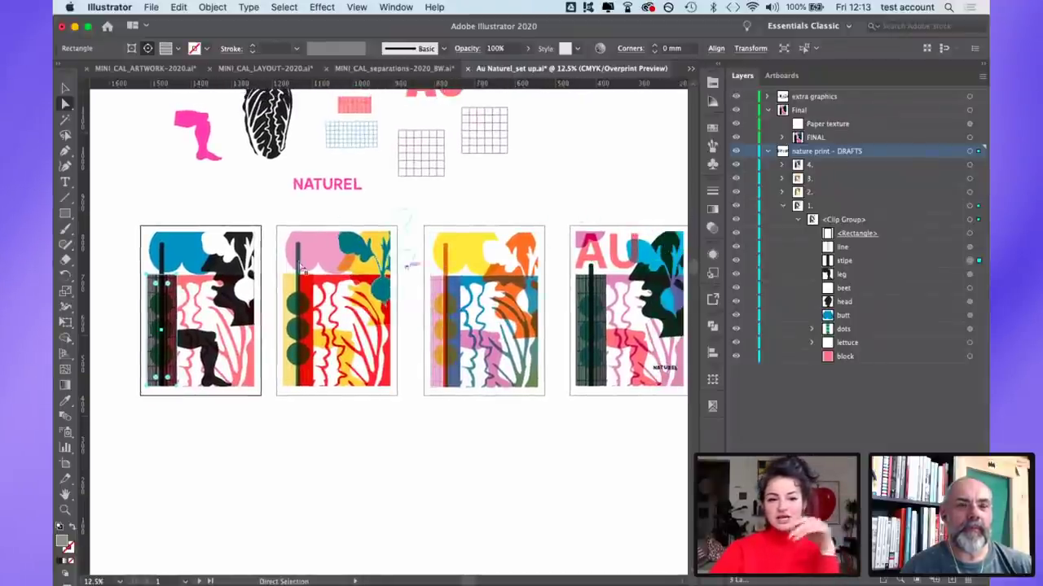
scroll(489, 321, "right", 10)
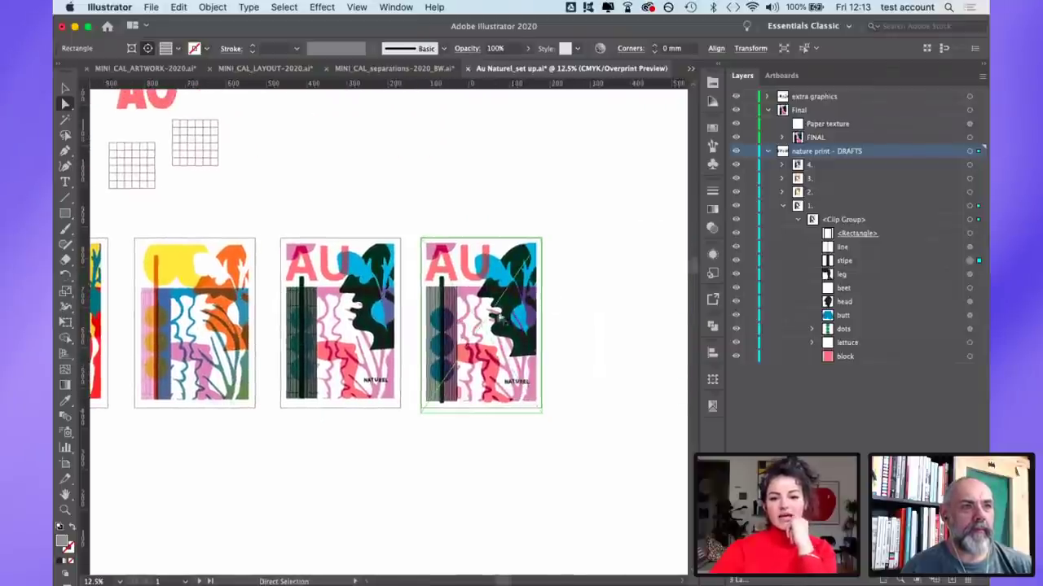
left_click(554, 296)
key("super+equal")
key("super+equal")
scroll(557, 298, "up", 3)
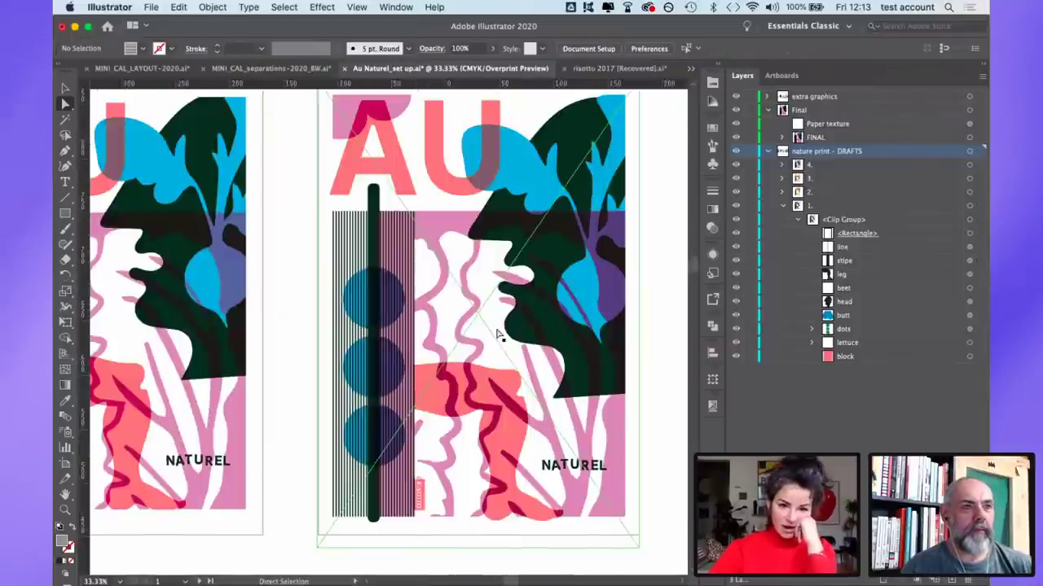
scroll(495, 331, "right", 2)
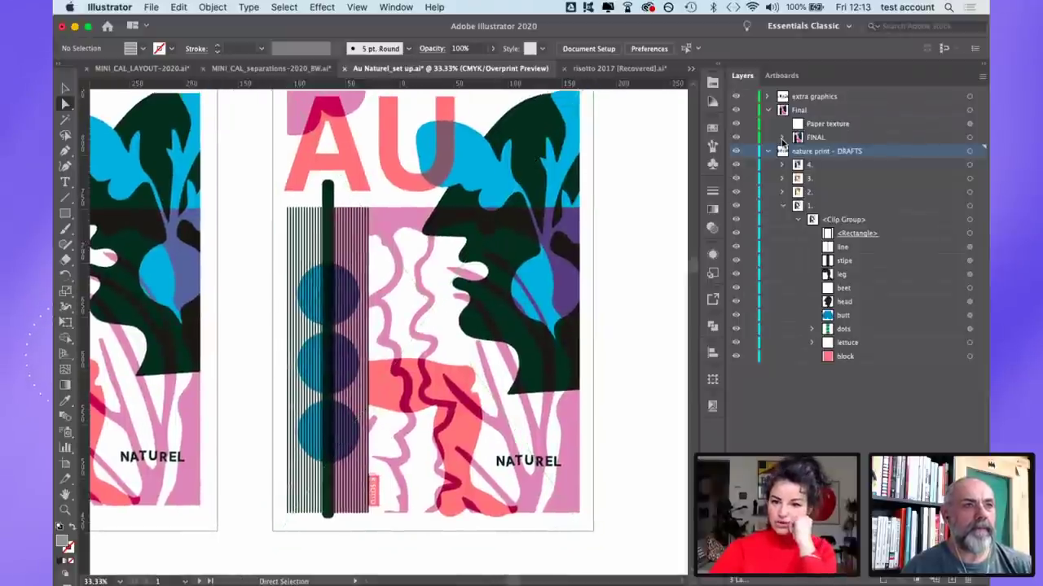
left_click(782, 137)
left_click(830, 193)
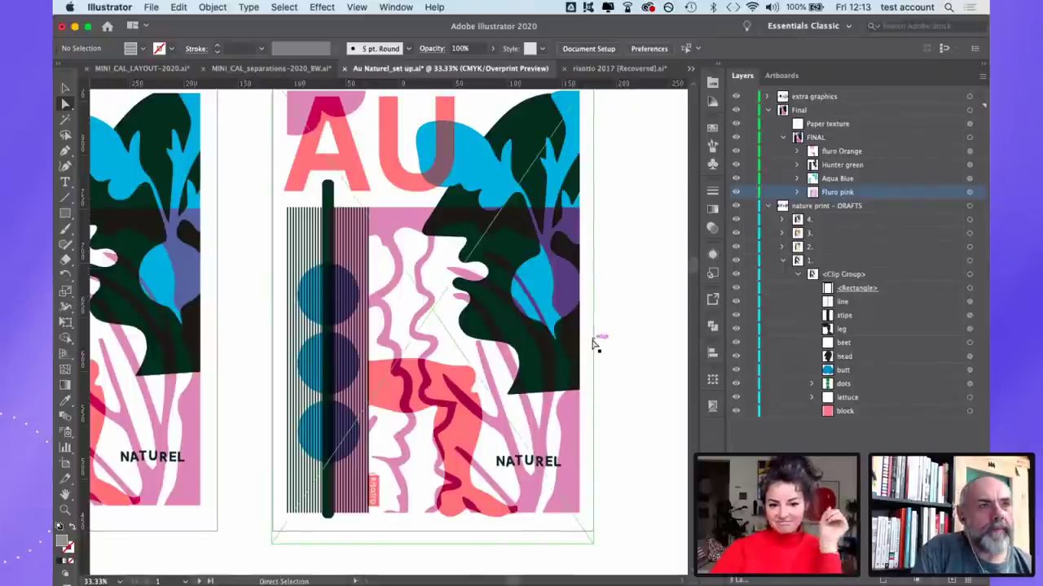
Step: Return to draft 1 and target the whole draft, followed by its individual elements from line to block, to examine each shape
scroll(489, 366, "left", 10)
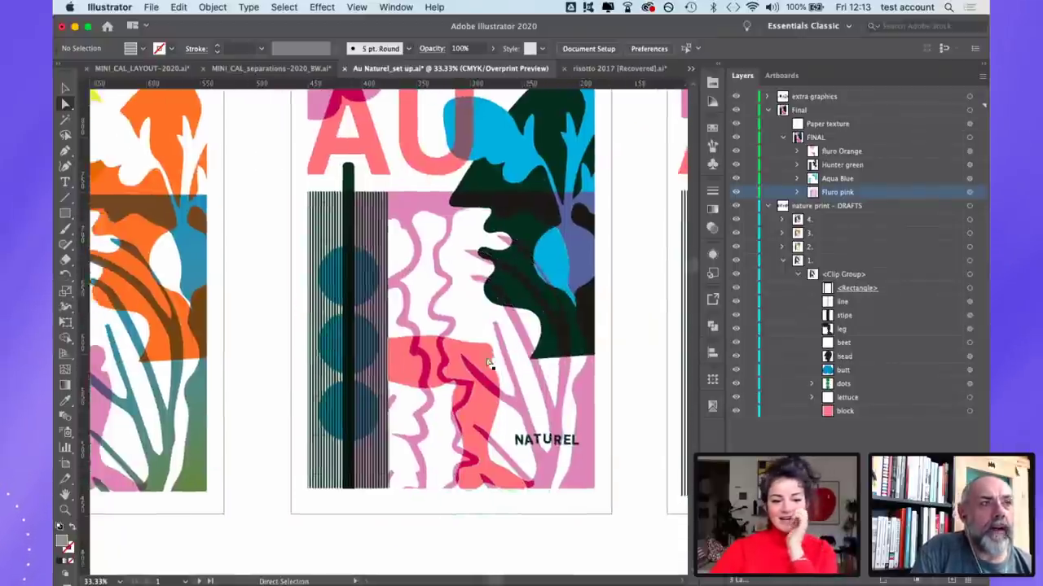
scroll(489, 366, "left", 15)
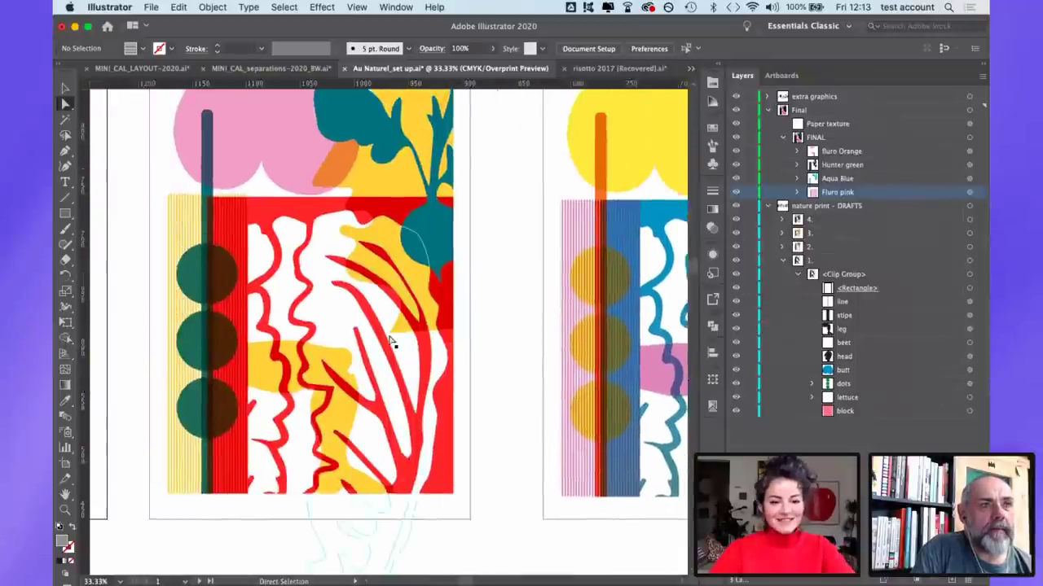
scroll(391, 342, "left", 15)
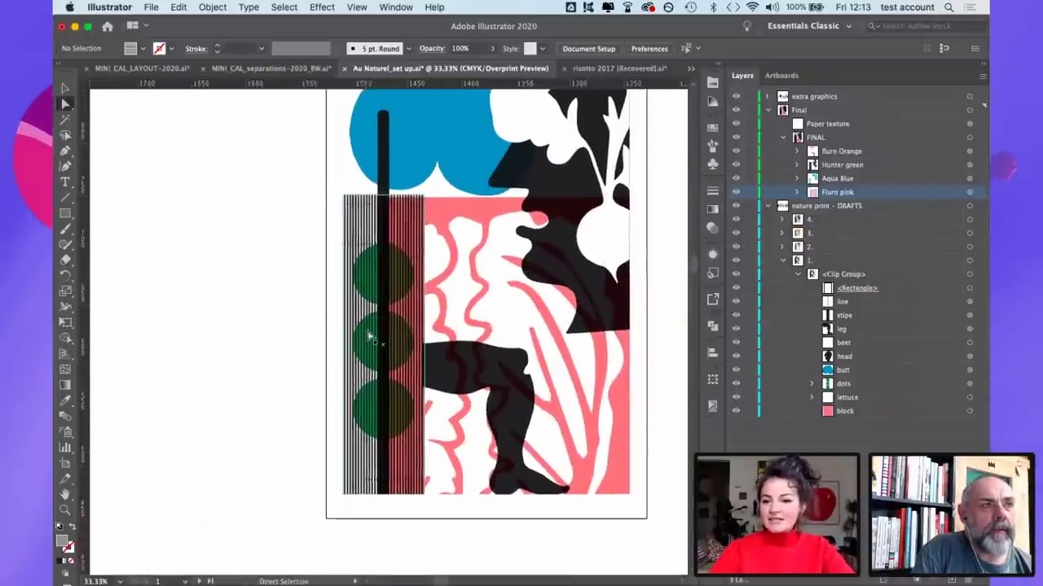
scroll(369, 337, "right", 3)
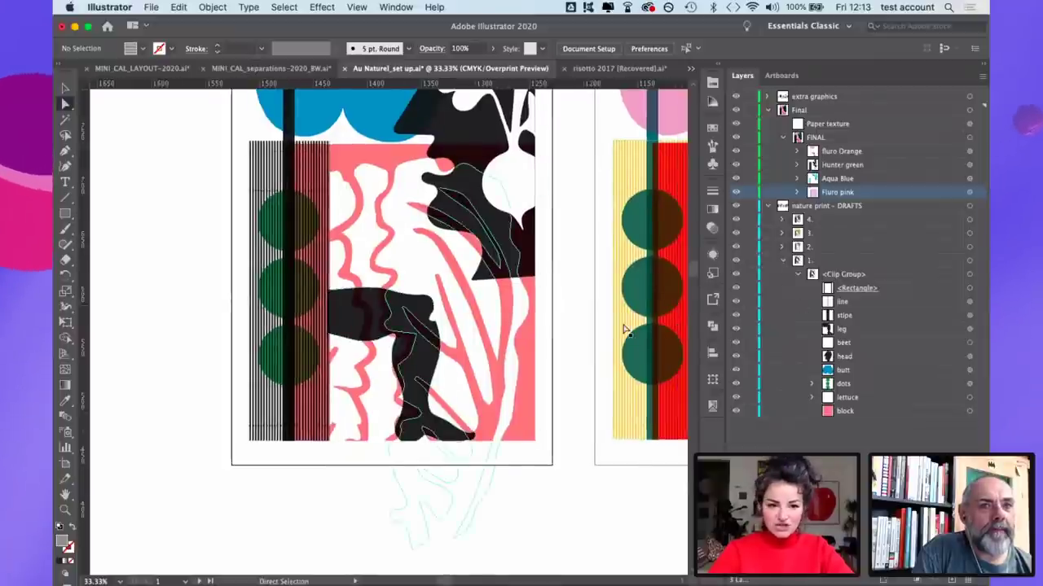
scroll(623, 329, "up", 3)
scroll(624, 329, "right", 2)
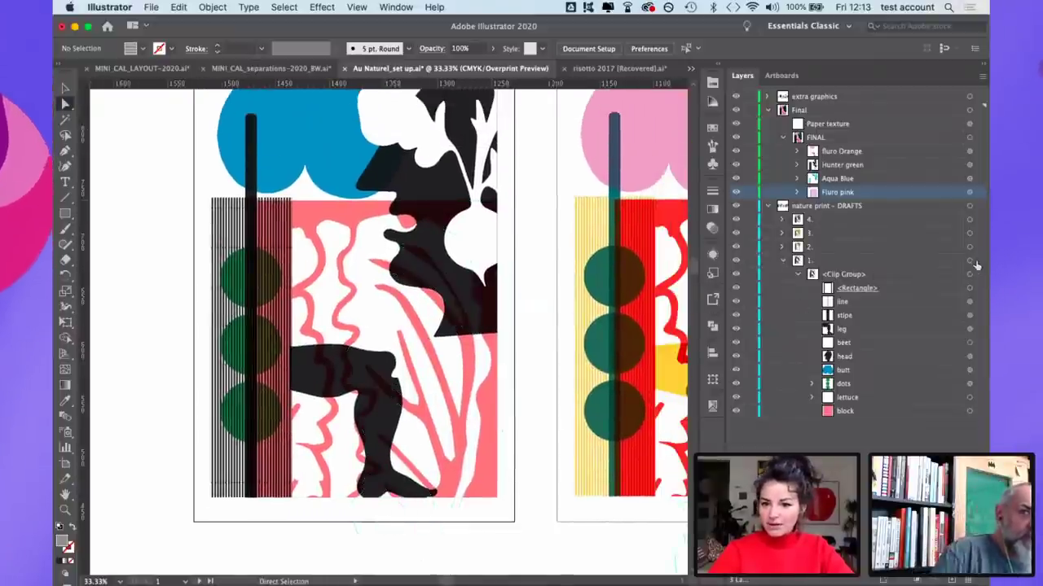
left_click(972, 261)
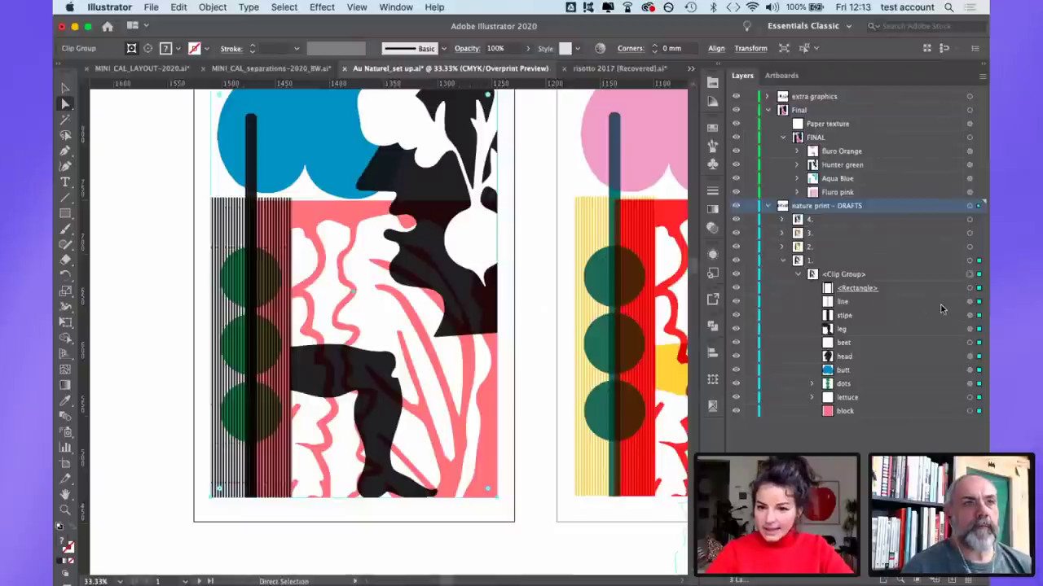
left_click(973, 301)
left_click(972, 316)
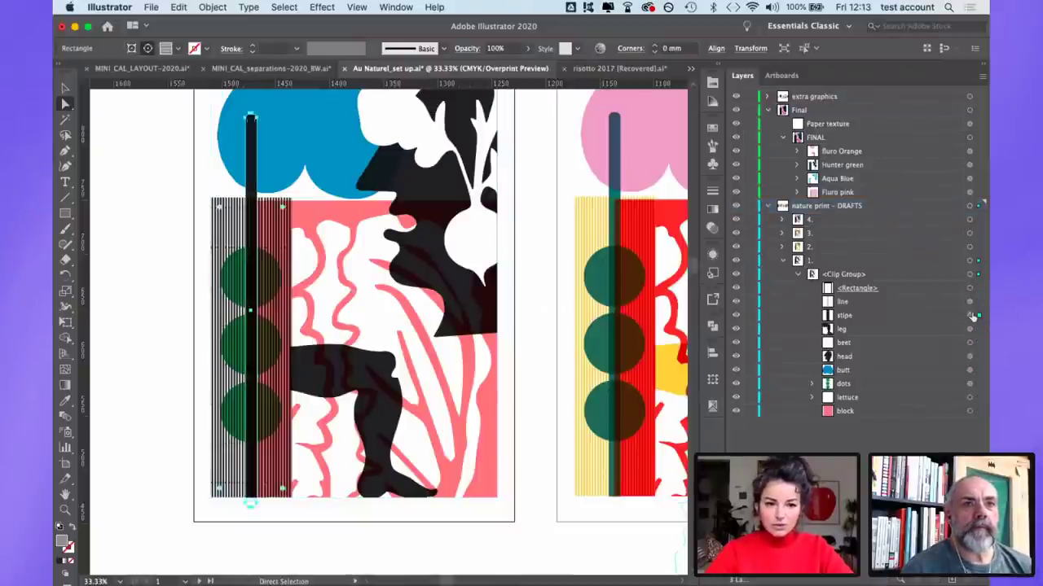
left_click(970, 329)
left_click(970, 342)
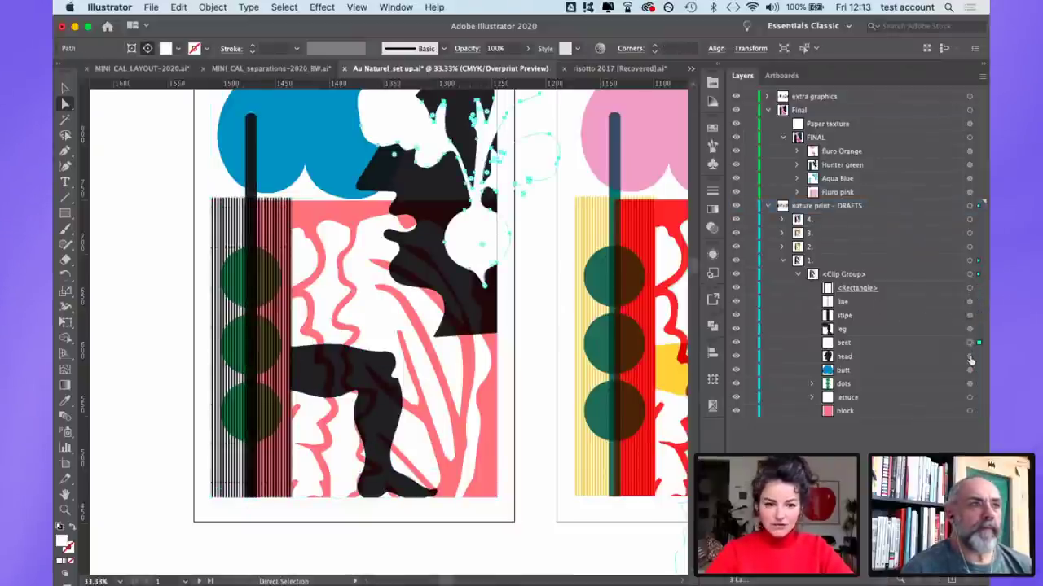
left_click(970, 356)
left_click(970, 370)
left_click(970, 383)
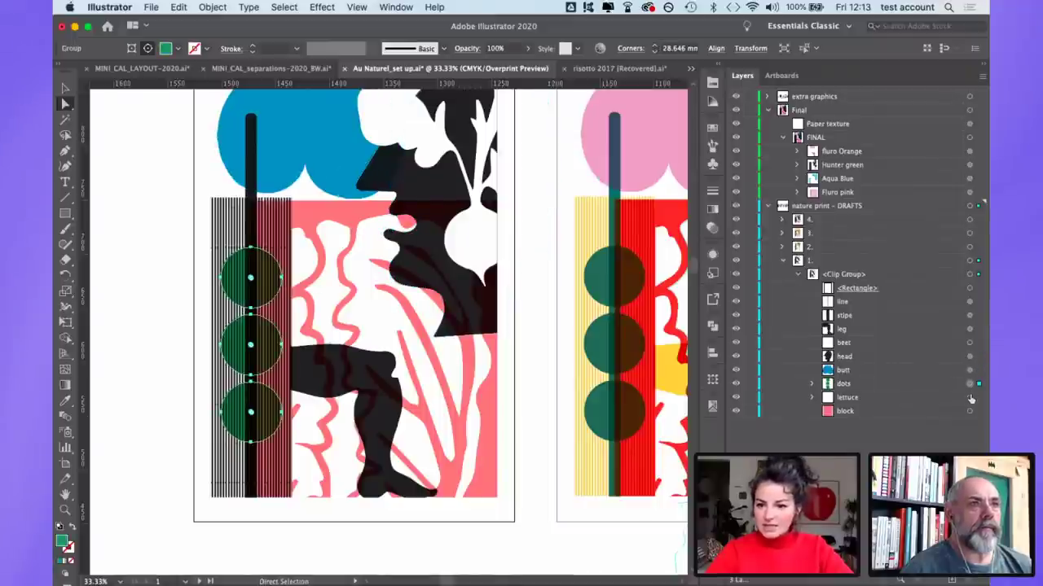
left_click(970, 397)
left_click(969, 412)
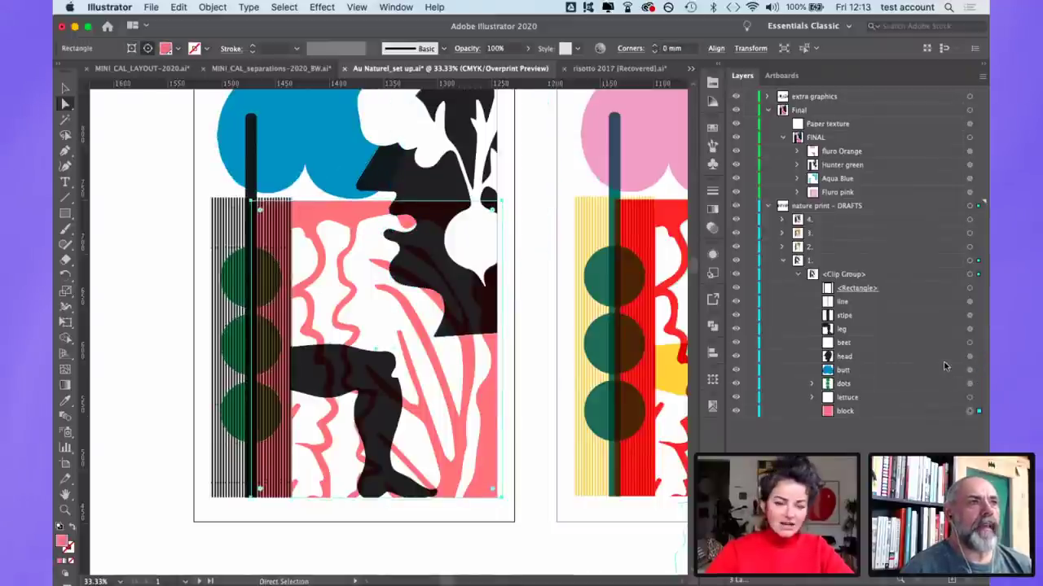
Step: Target draft 1's line and white beet elements again, and switch the beet's visibility off and back on
left_click(971, 316)
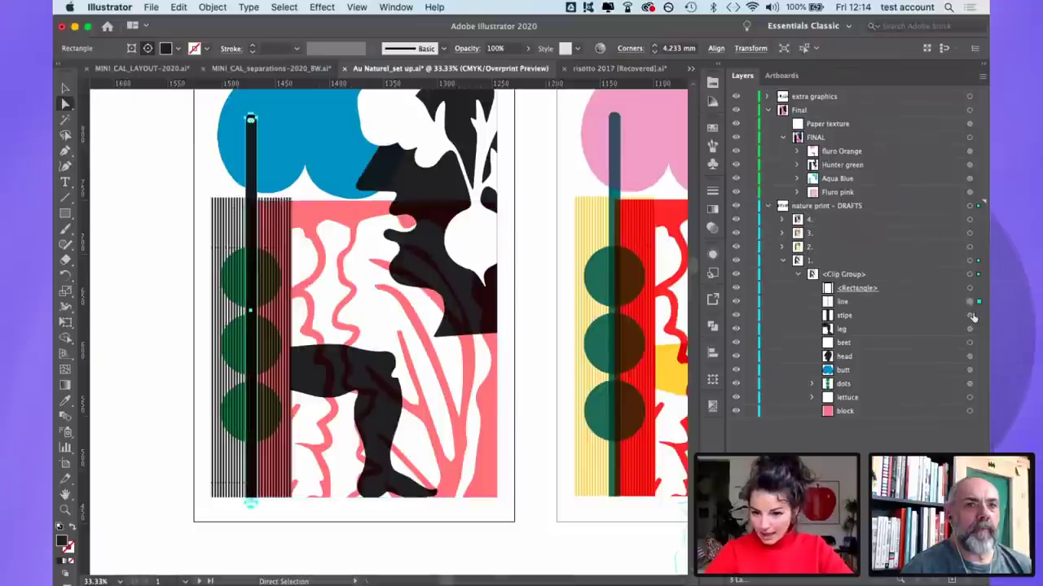
left_click(970, 342)
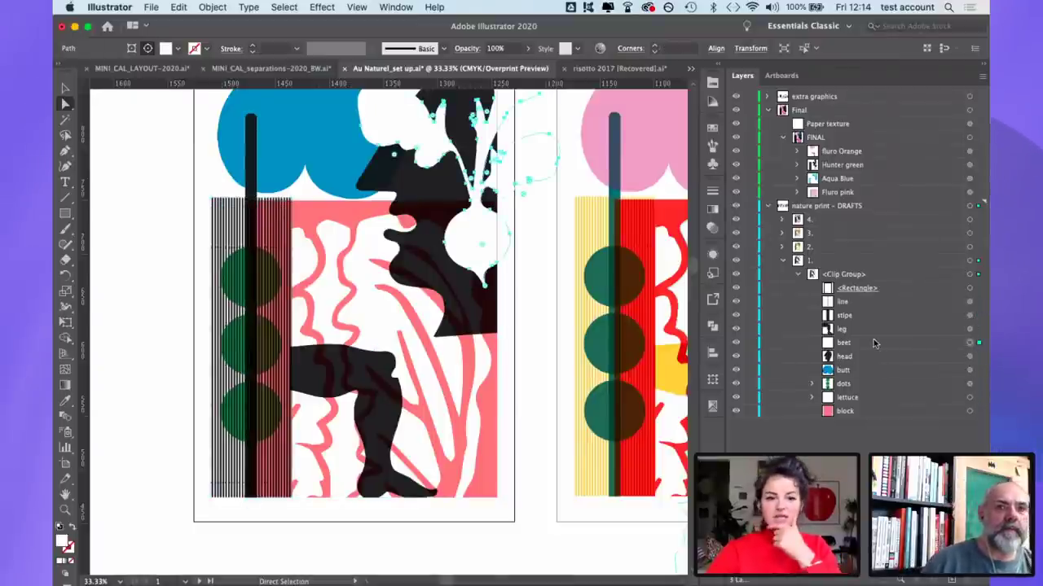
scroll(533, 277, "up", 2)
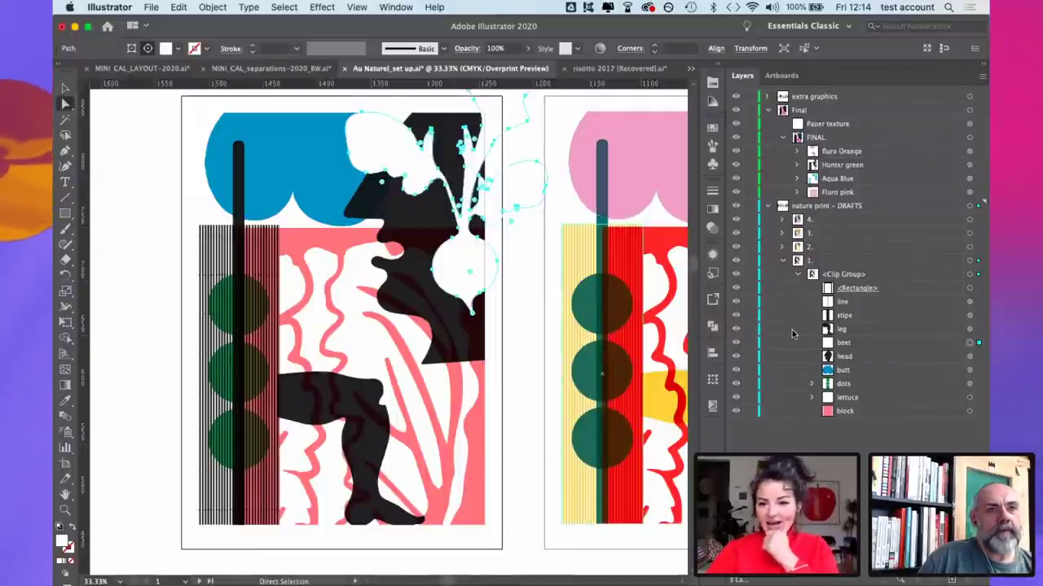
left_click(736, 343)
left_click(736, 343)
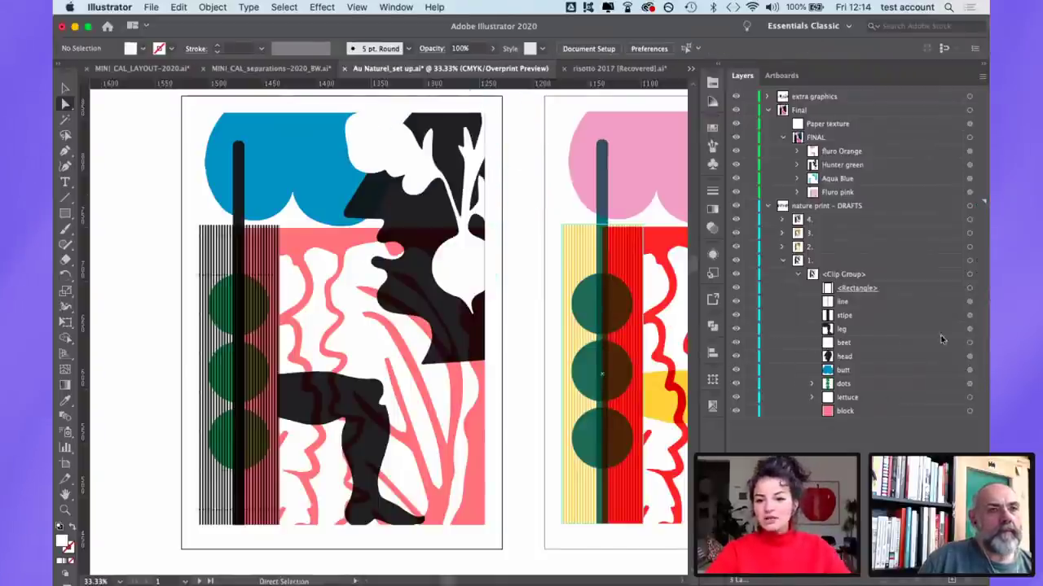
Step: Target draft 1's beet and head elements together and open Pathfinder
left_click(970, 343)
left_click(970, 357, "shift")
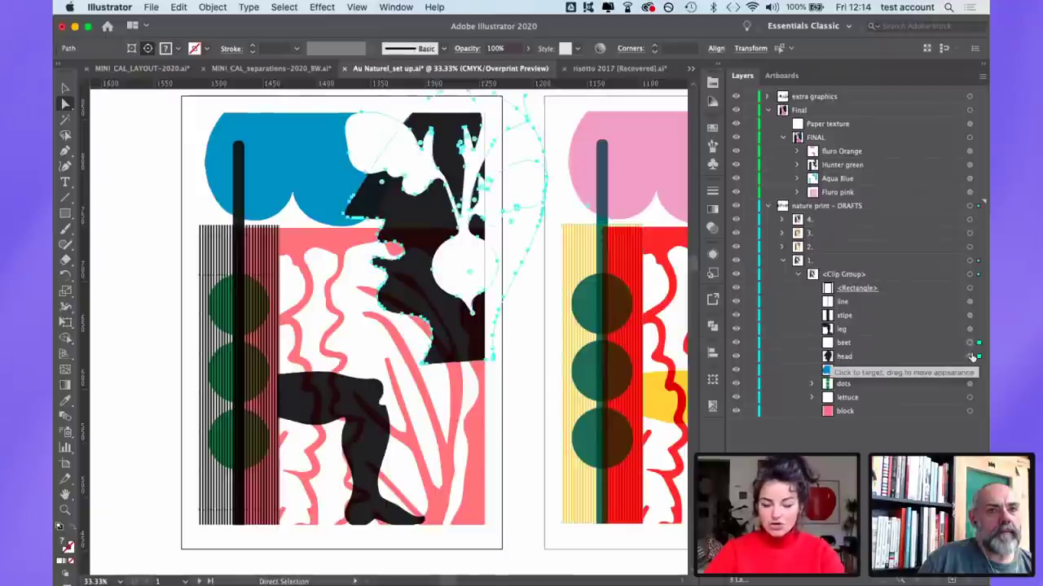
left_click(708, 330)
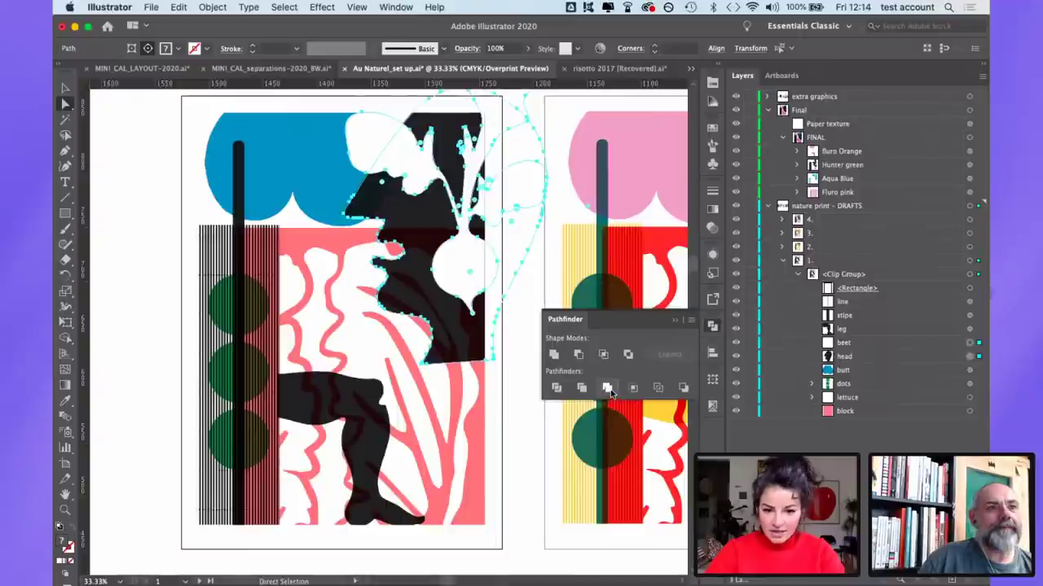
Step: Try Pathfinder's Crop and Outline on the beet and head, undoing each one
left_click(634, 390)
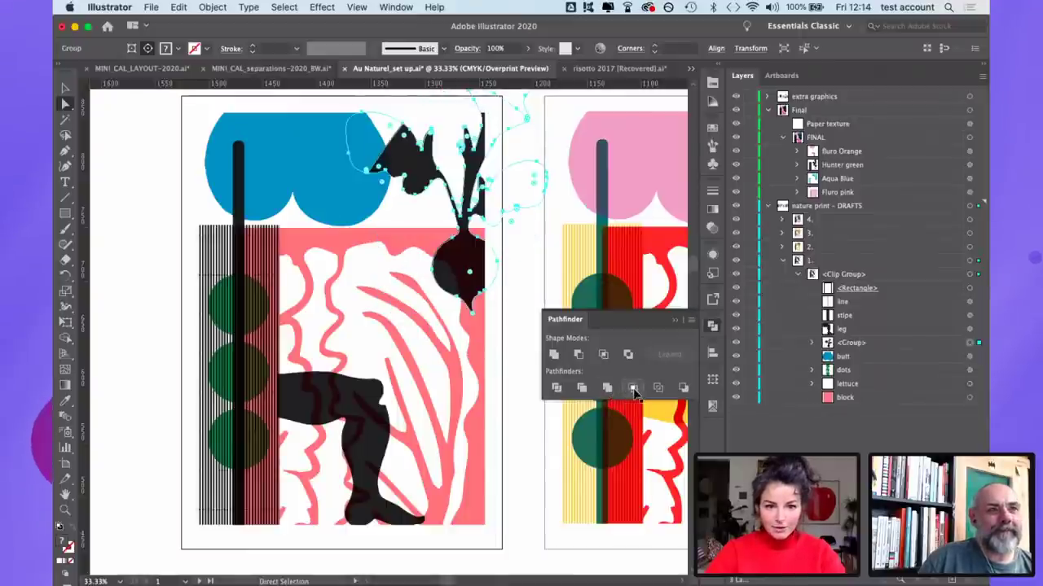
key("cmd+z")
left_click(658, 388)
key("cmd+z")
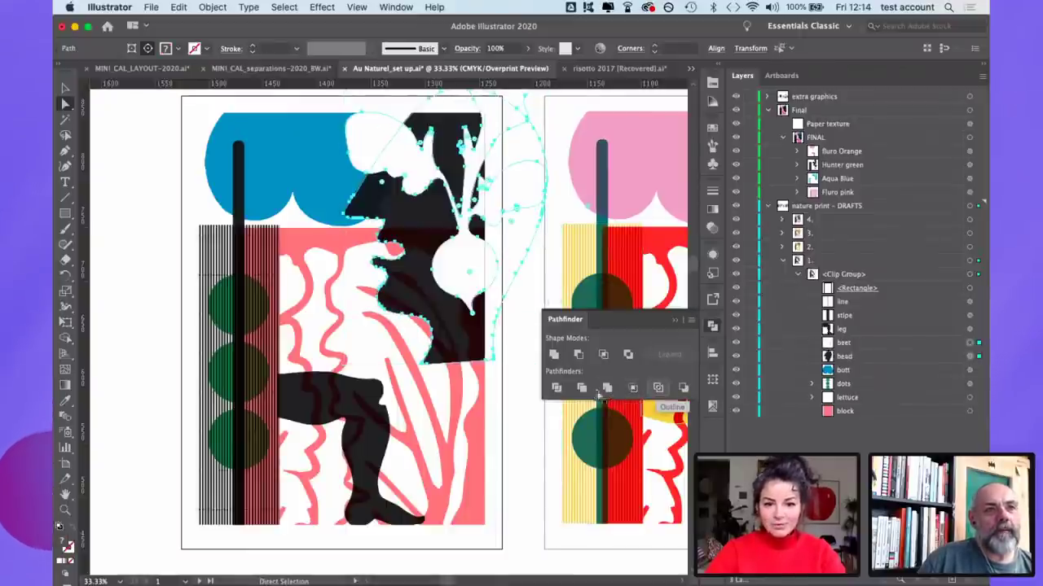
Step: Apply Pathfinder Trim to the beet and head, inspect the white beet path inside the resulting group, and target the whole group
left_click(600, 391)
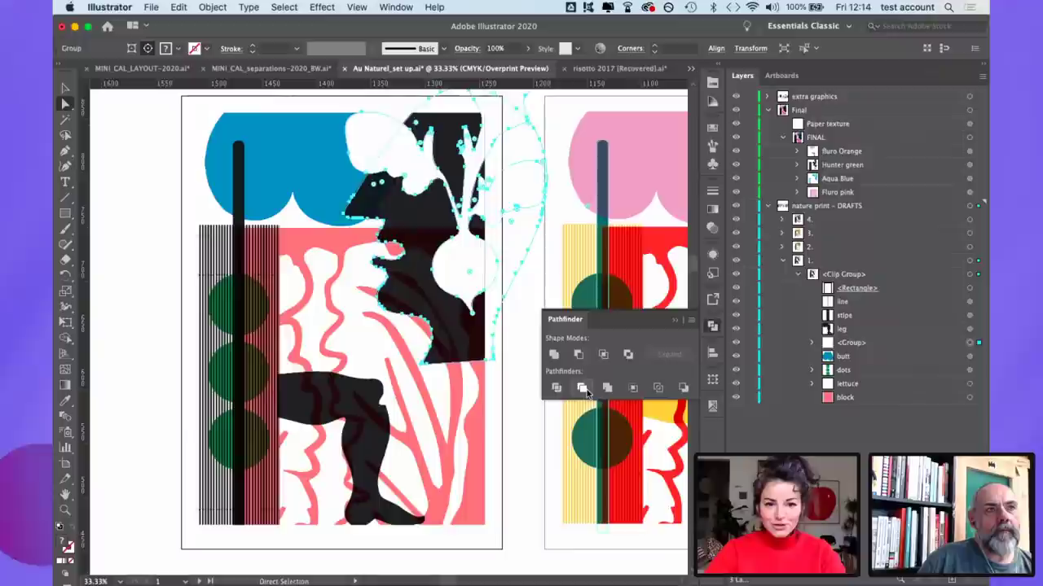
left_click(811, 343)
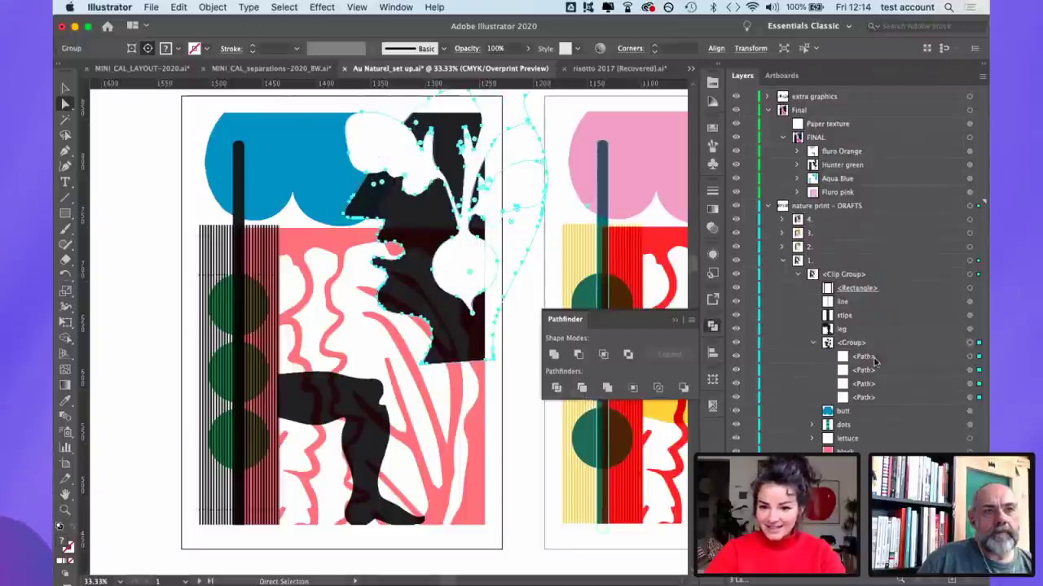
left_click(970, 356)
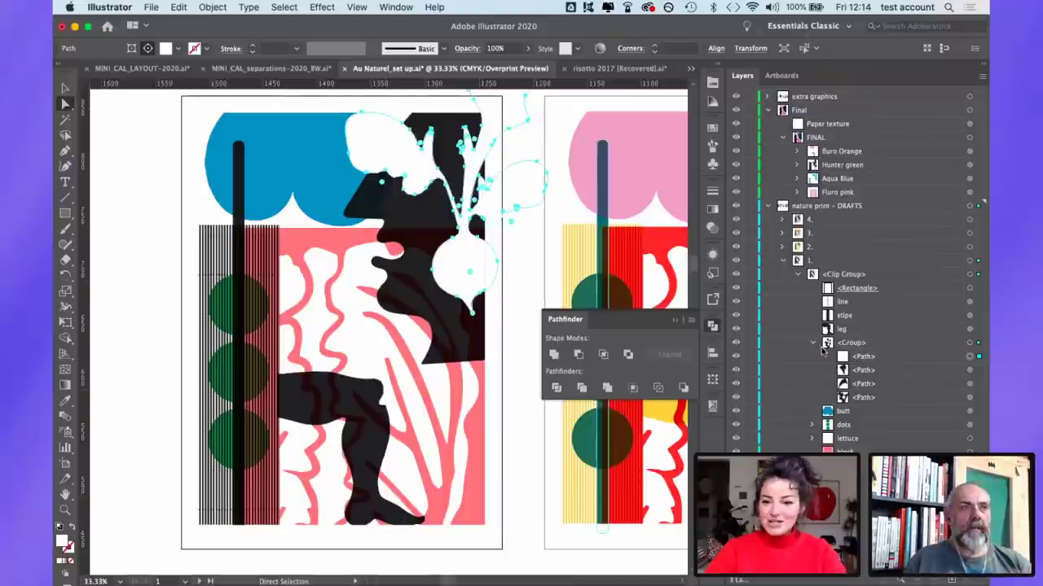
left_click(810, 343)
left_click(968, 343)
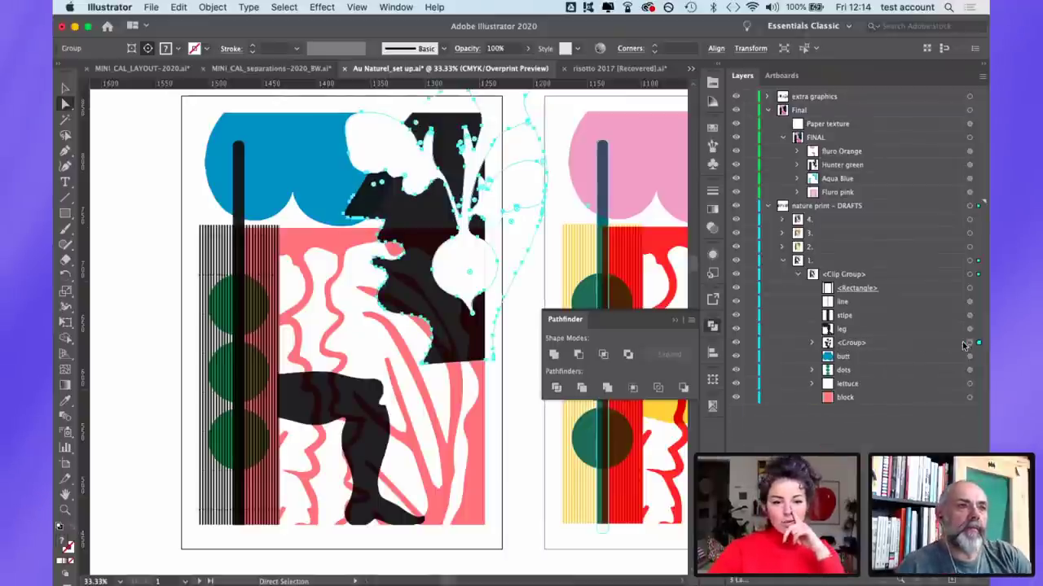
Step: Switch the trimmed beet and head group's visibility off and on to examine what it contributes to draft 1
left_click(737, 343)
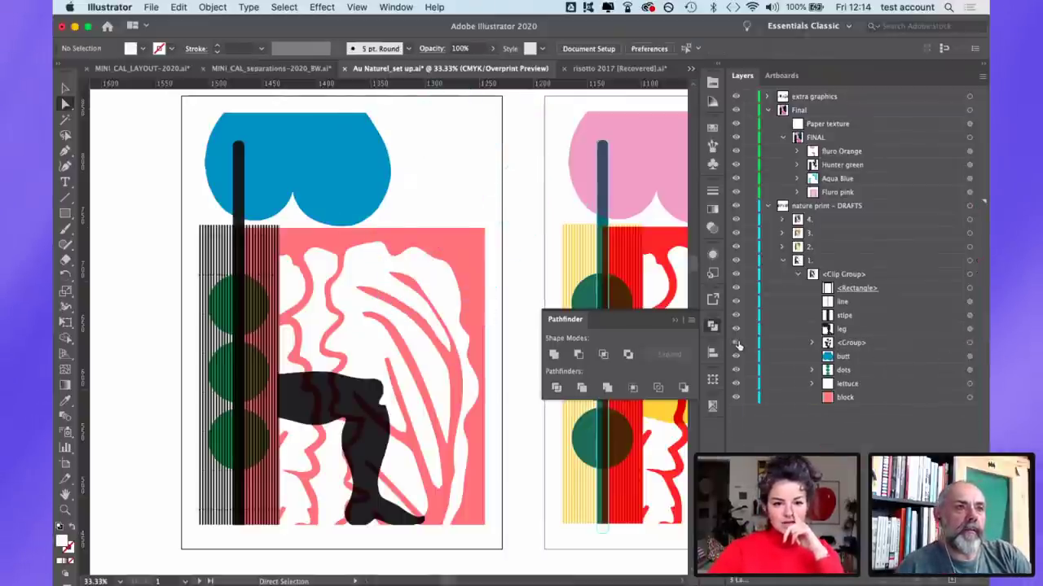
left_click(737, 343)
left_click(737, 344)
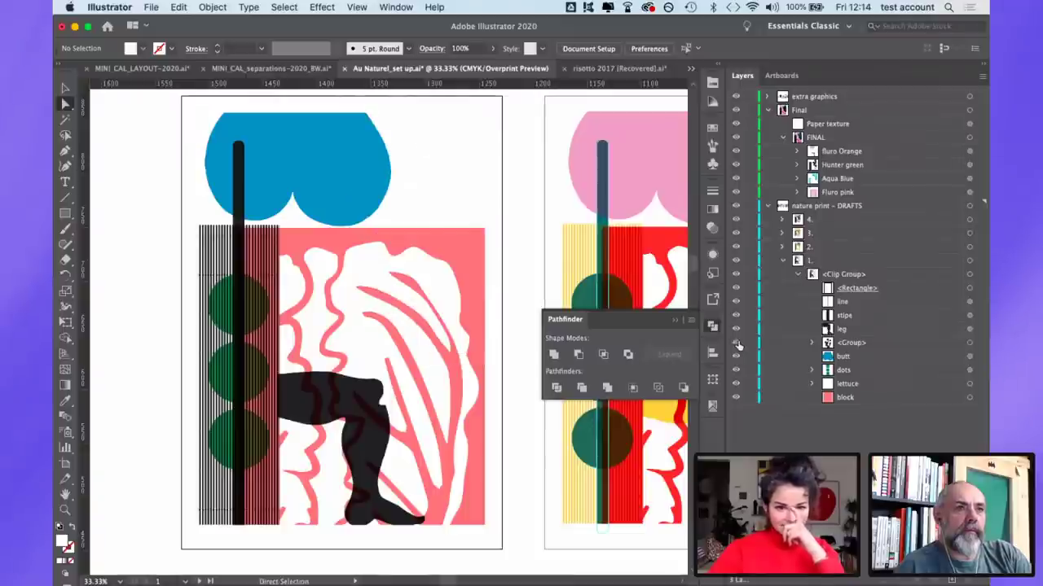
left_click(737, 344)
Step: Group the trimmed beet and head group with draft 1's leg, stipe and line elements
scroll(662, 304, "down", 3)
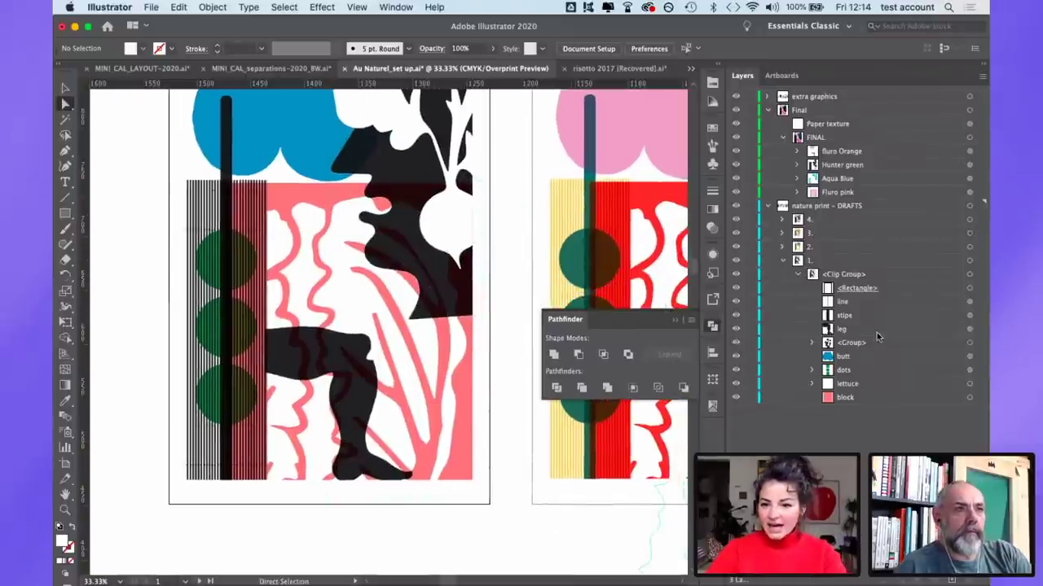
left_click(975, 342)
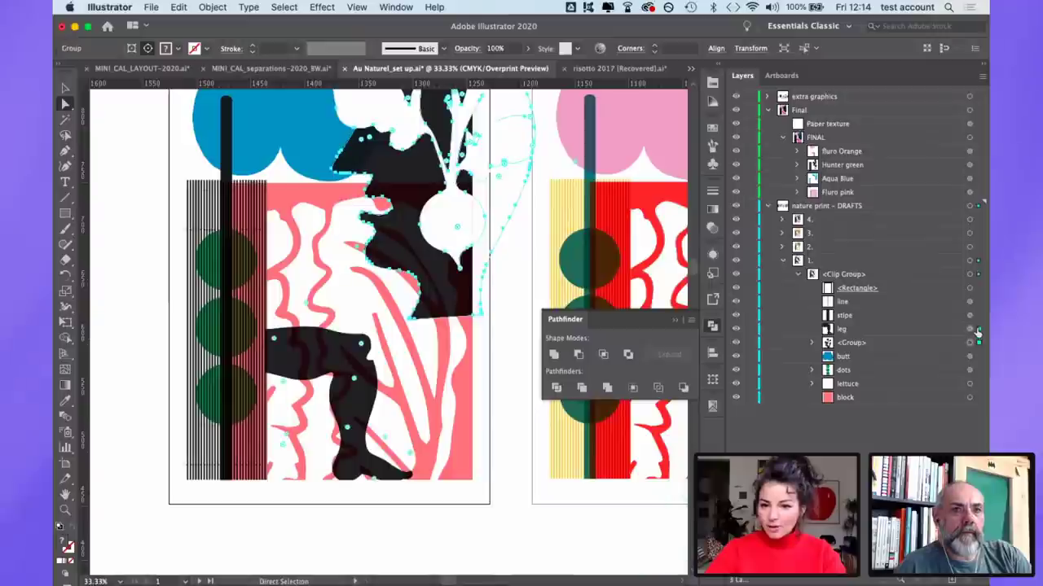
left_click(976, 329, "shift")
left_click(976, 317, "shift")
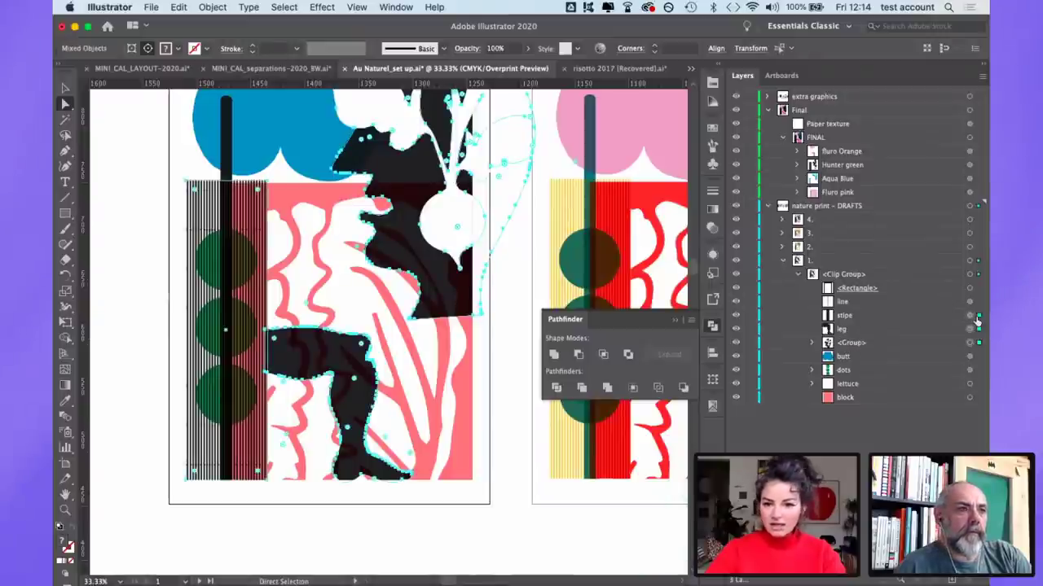
left_click(977, 302, "shift")
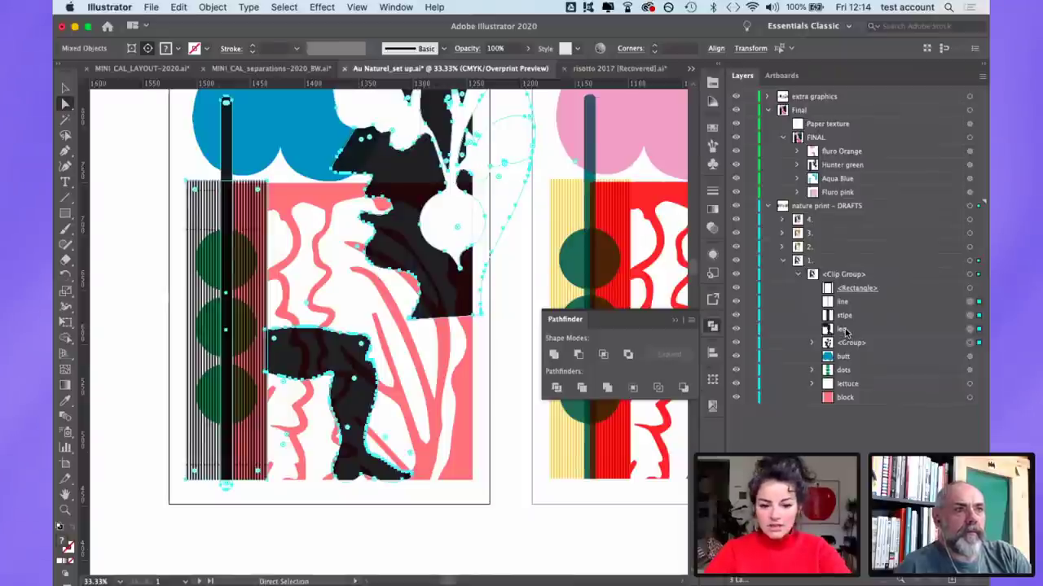
key("super+g")
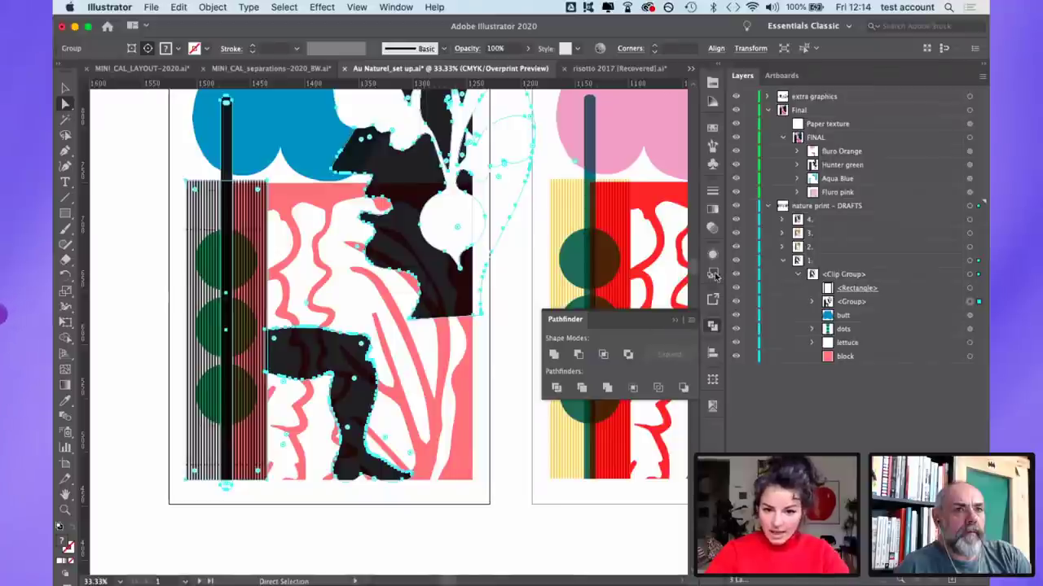
Step: Set the blending mode of draft 1's new group of black elements to Multiply
left_click(712, 230)
left_click(574, 206)
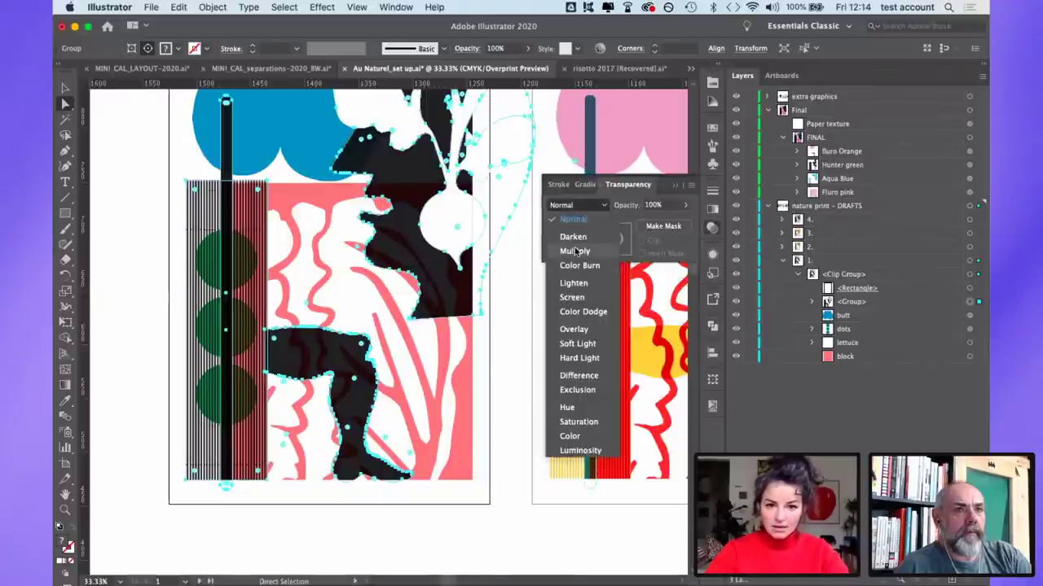
left_click(574, 247)
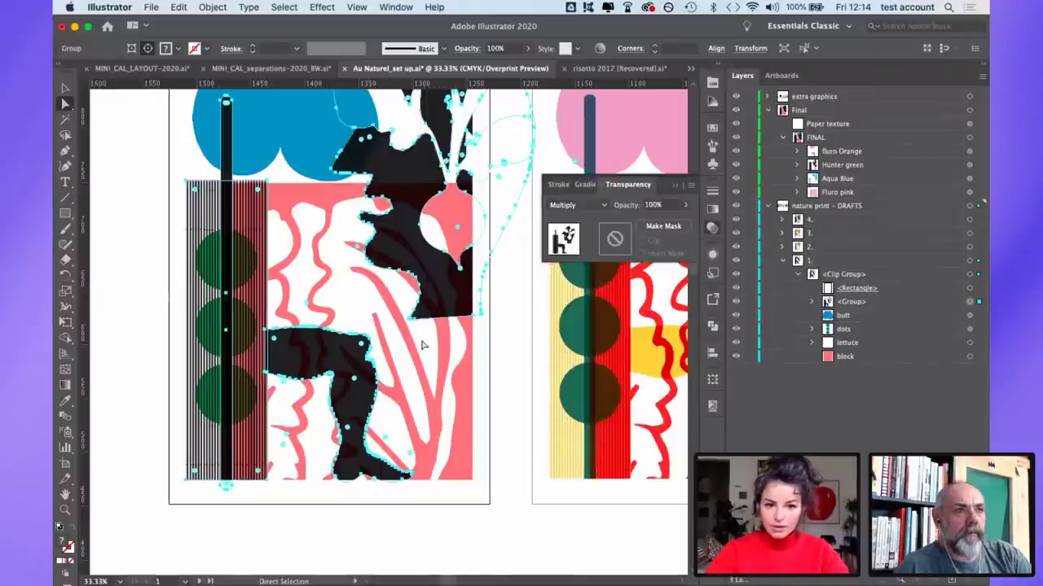
scroll(454, 271, "up", 3)
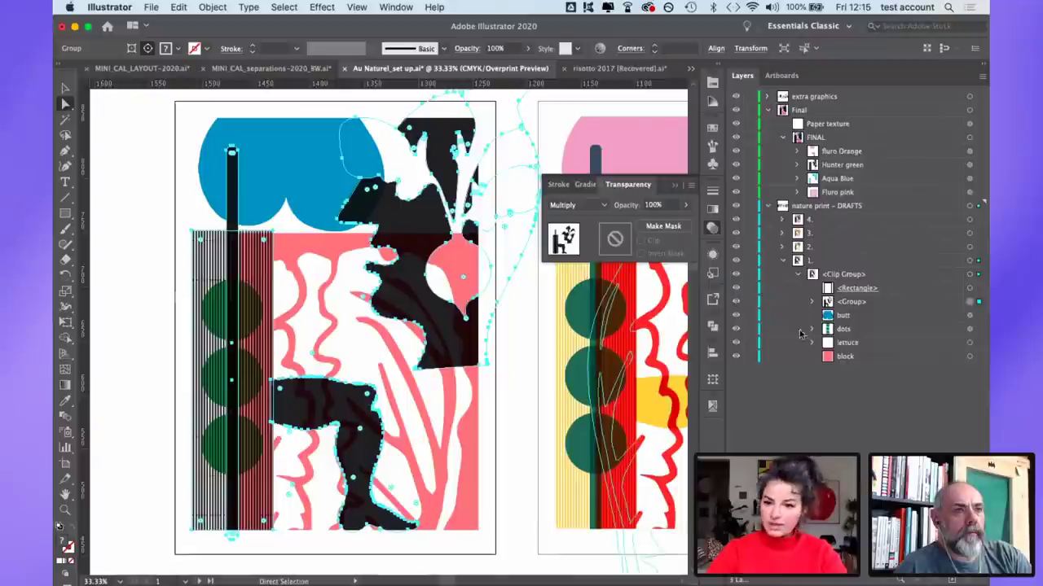
Step: Expand the multiplied group and its nested group, and paste a copy of the white beet path in front of the original
left_click(812, 301)
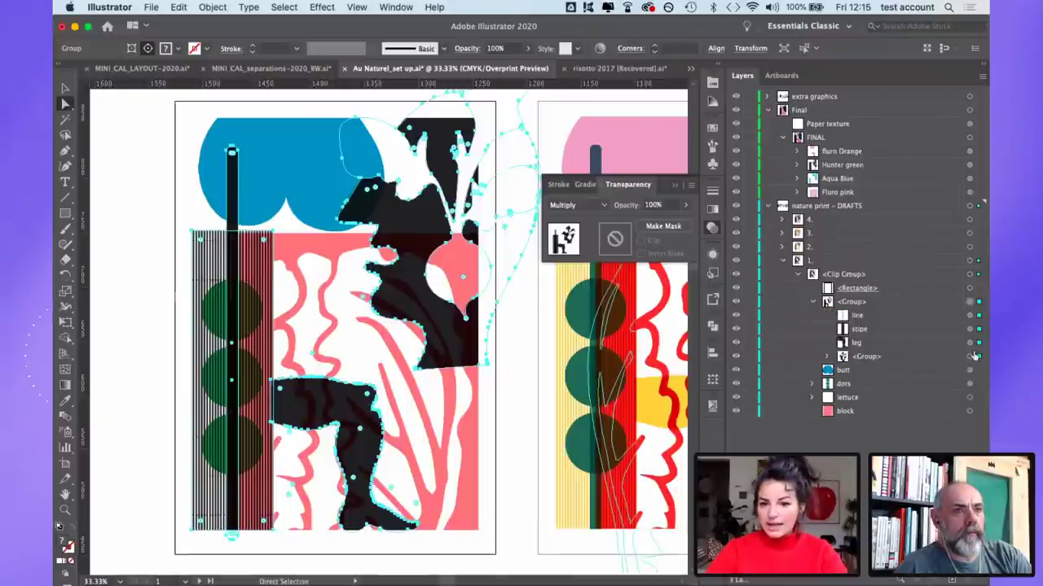
left_click(827, 356)
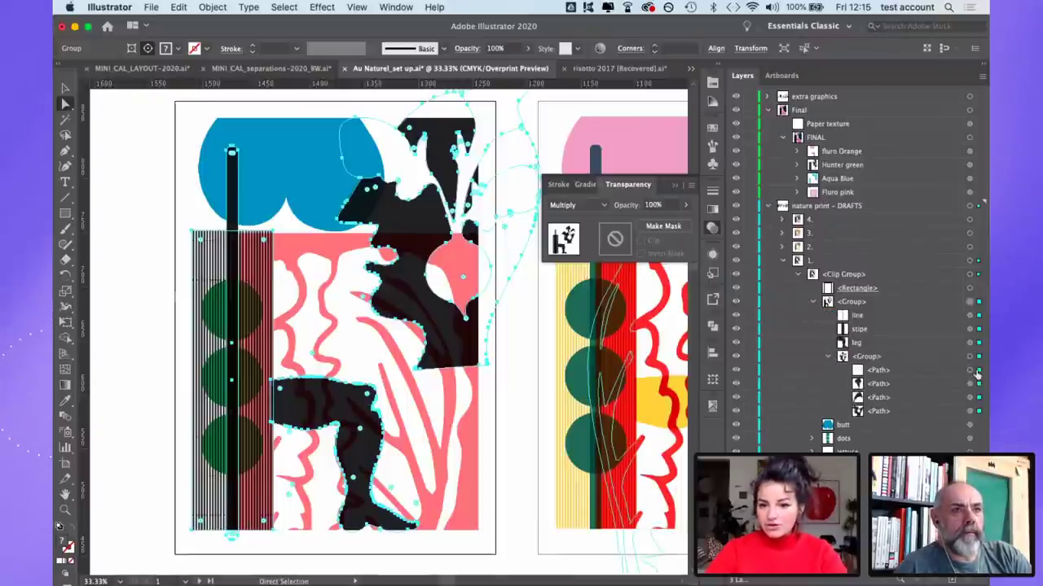
left_click(977, 373)
key("super+v")
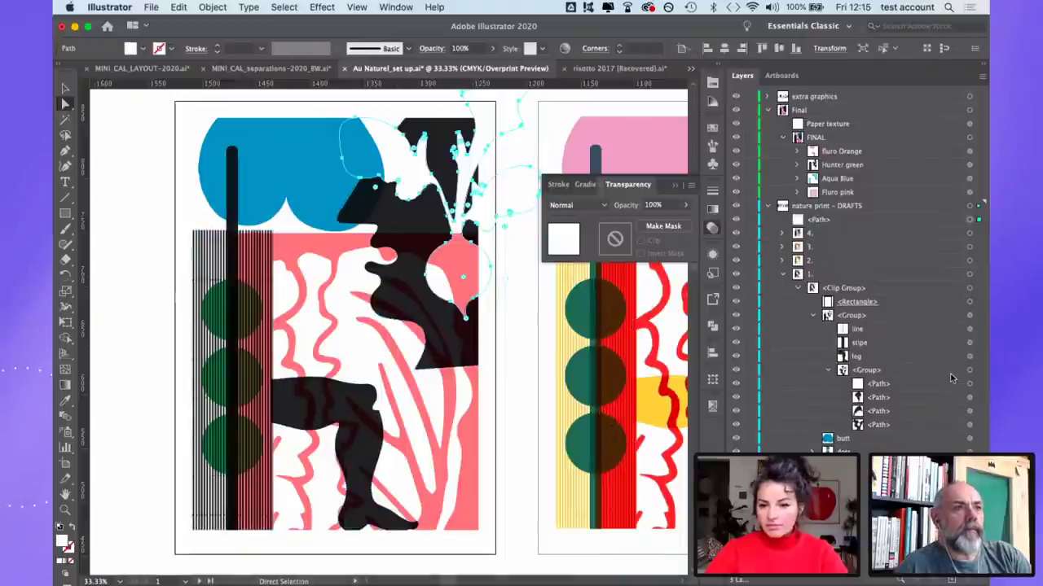
key("super+z")
left_click(911, 371)
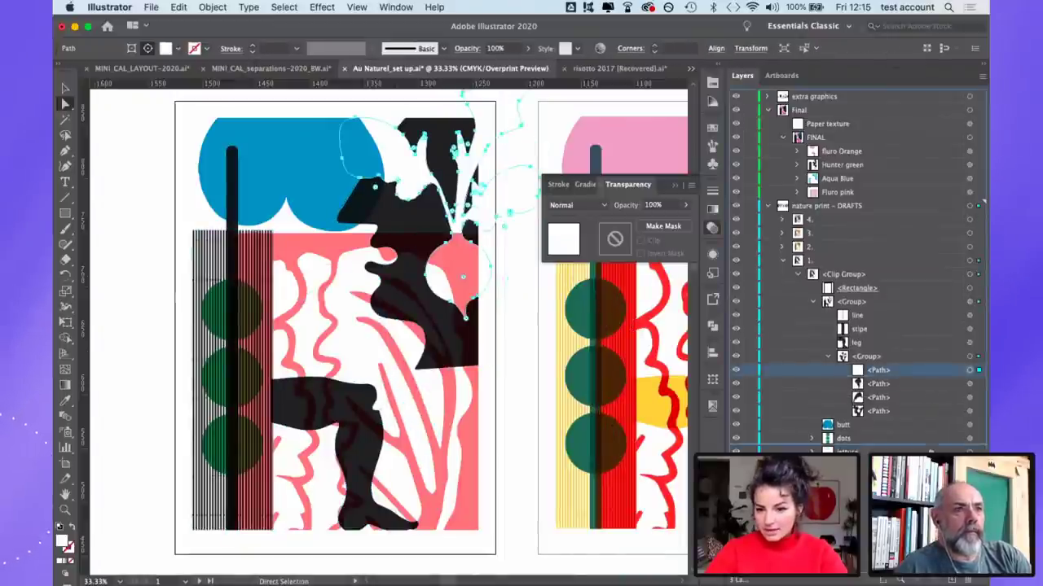
key("super+f")
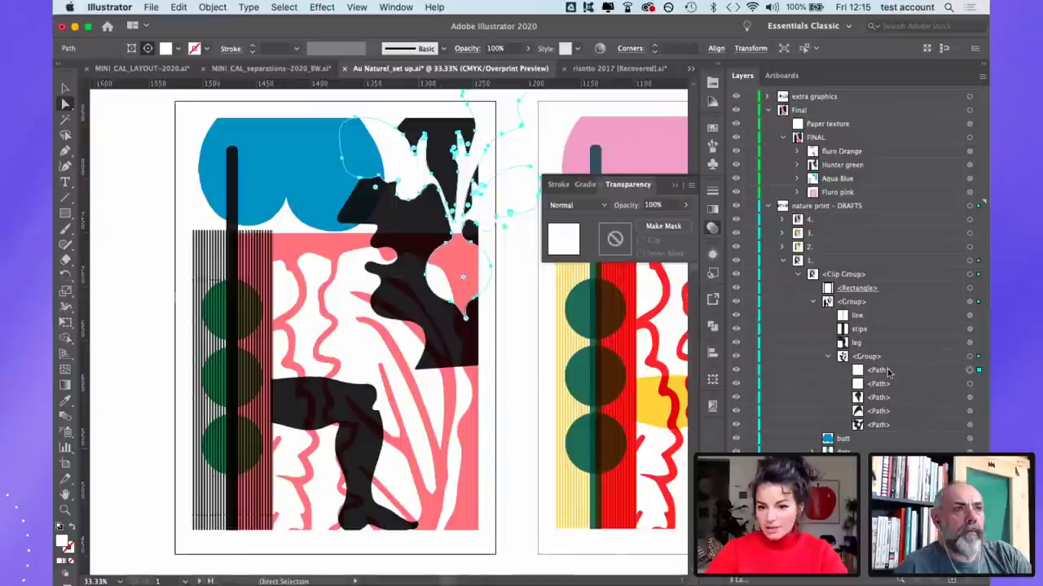
Step: Move the copied white beet path out of both groups to between dots and lettuce, and hide it
left_click_drag(887, 372, 842, 360)
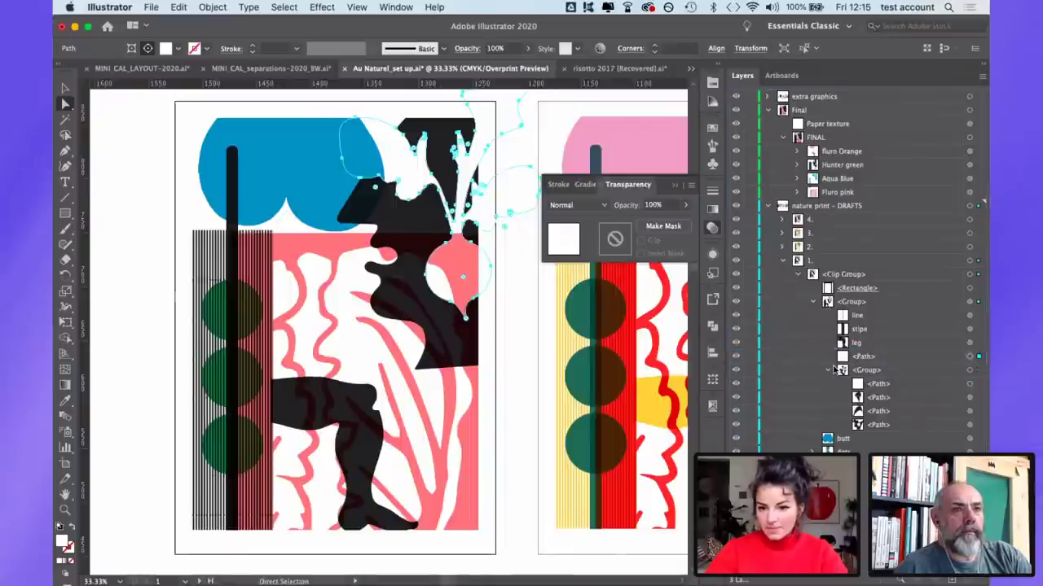
left_click(832, 370)
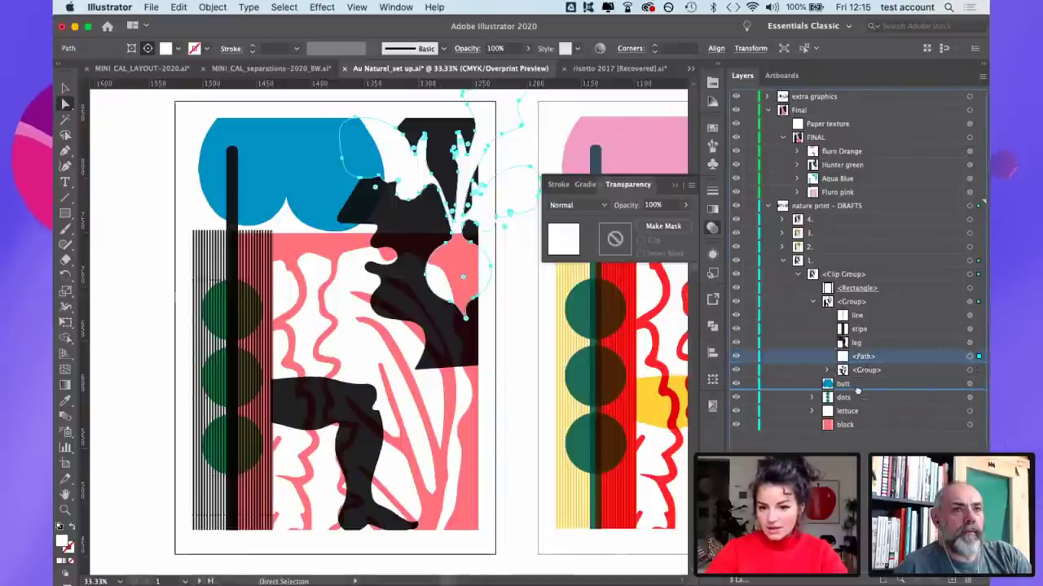
left_click(854, 410)
left_click_drag(854, 411, 853, 406)
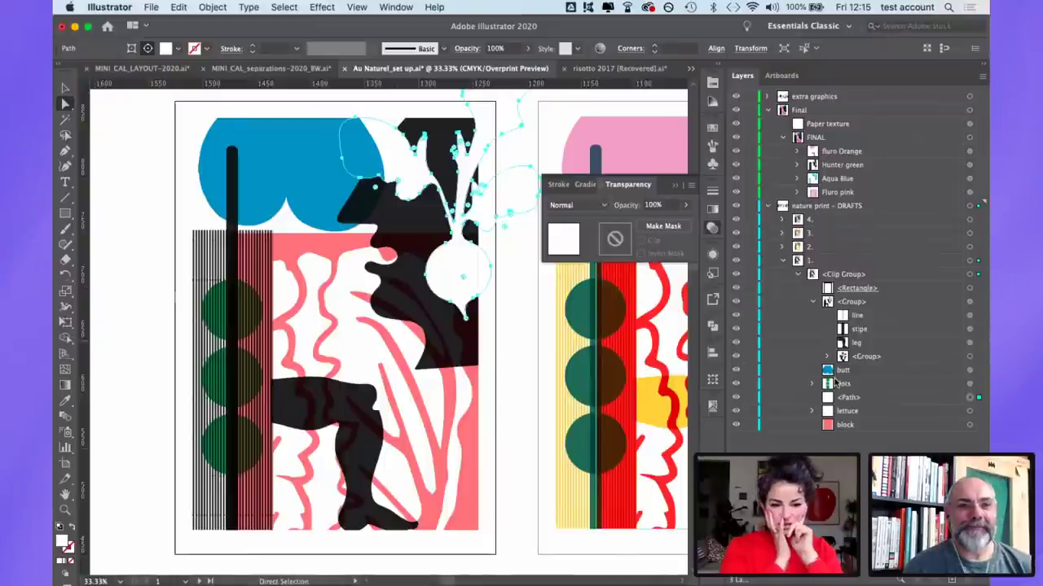
left_click(737, 398)
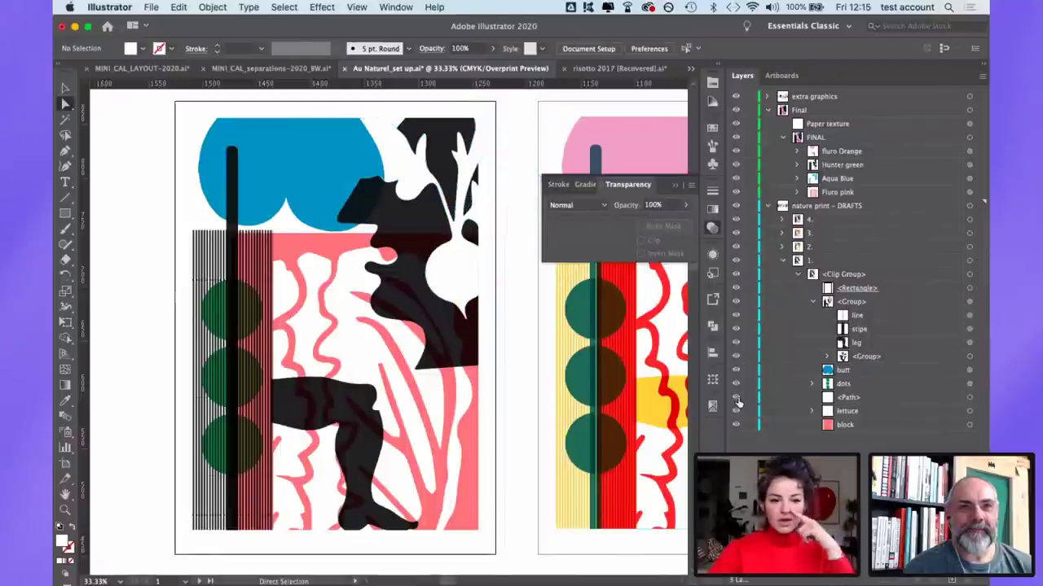
left_click(737, 399)
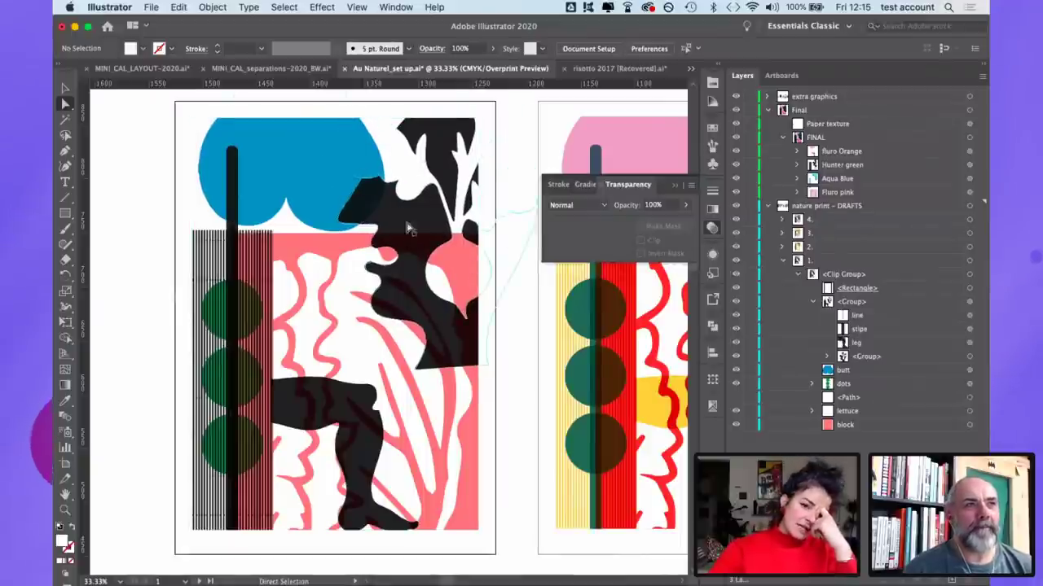
Step: Compare the beet and head overlap in draft 1 with the same area in the coloured draft beside it
scroll(399, 269, "down", 2)
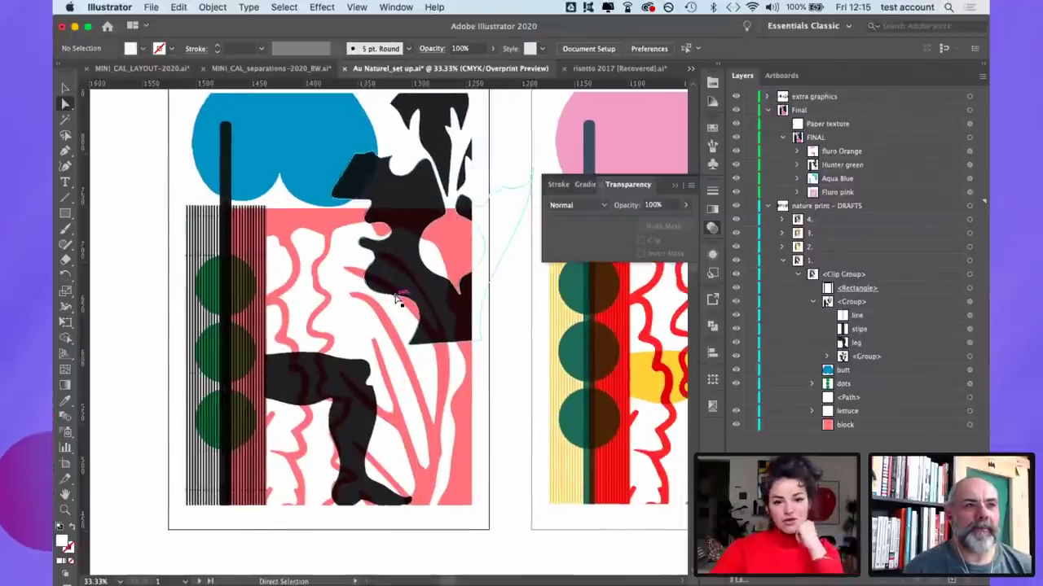
scroll(397, 297, "left", 3)
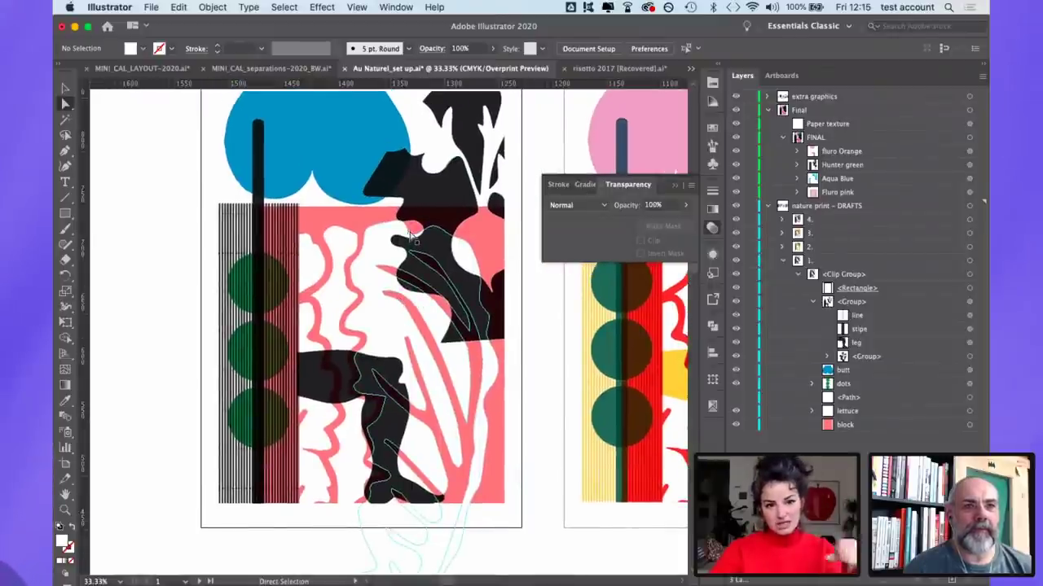
scroll(411, 236, "right", 2)
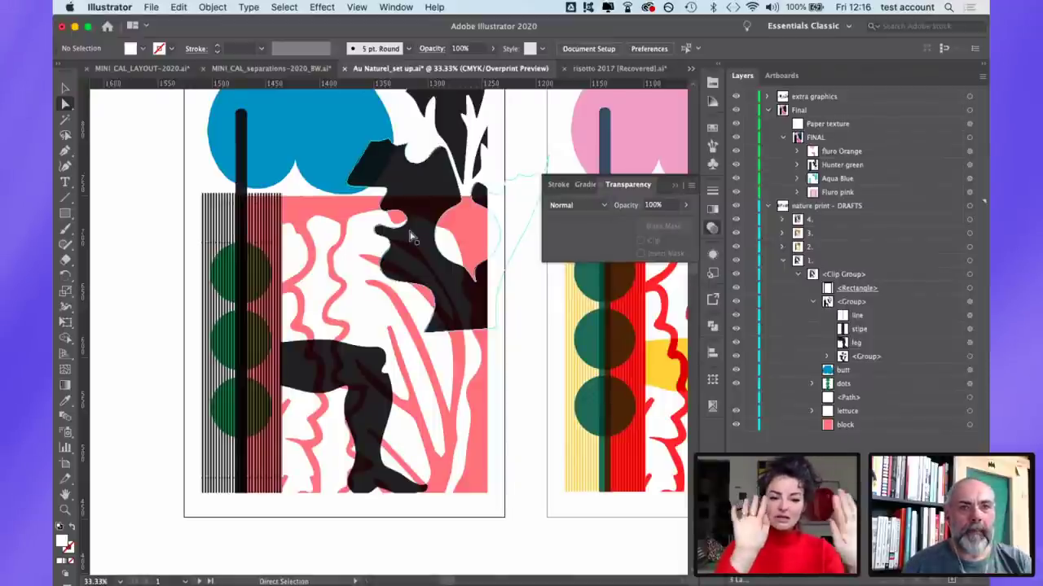
scroll(418, 260, "down", 1)
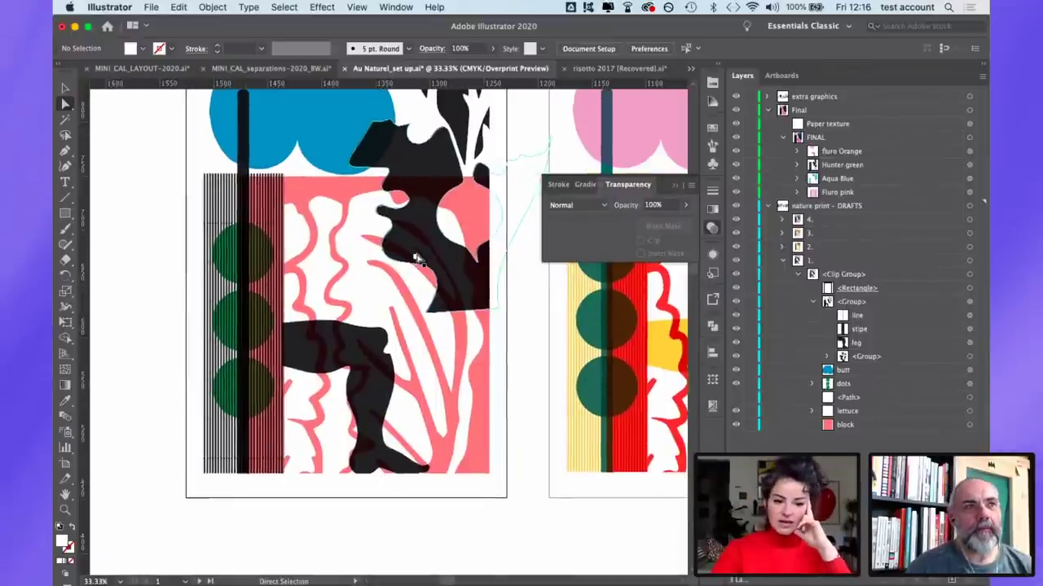
scroll(418, 261, "right", 5)
scroll(417, 261, "right", 3)
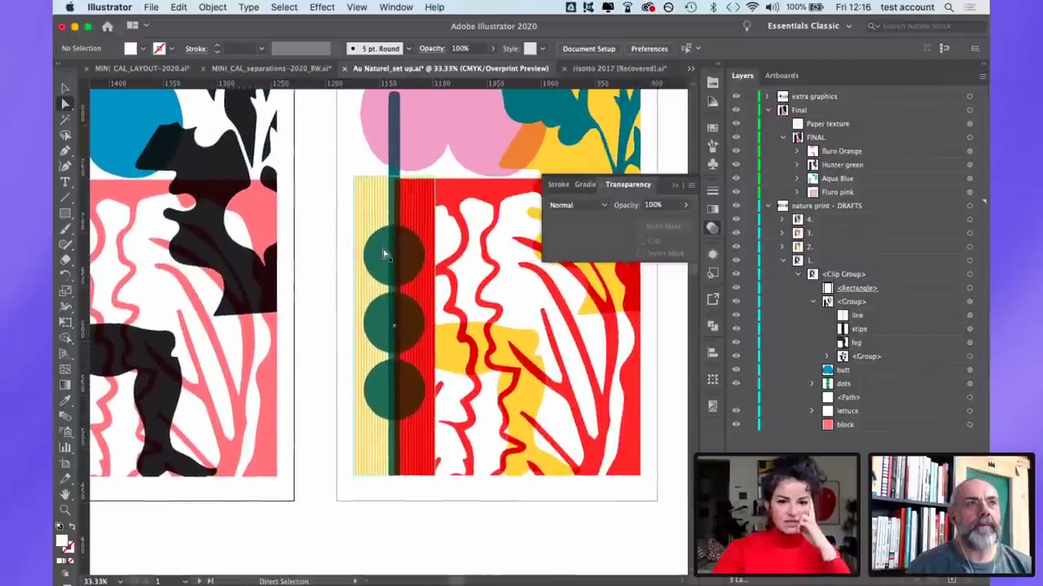
scroll(411, 273, "down", 1)
scroll(412, 273, "right", 3)
scroll(408, 276, "up", 1)
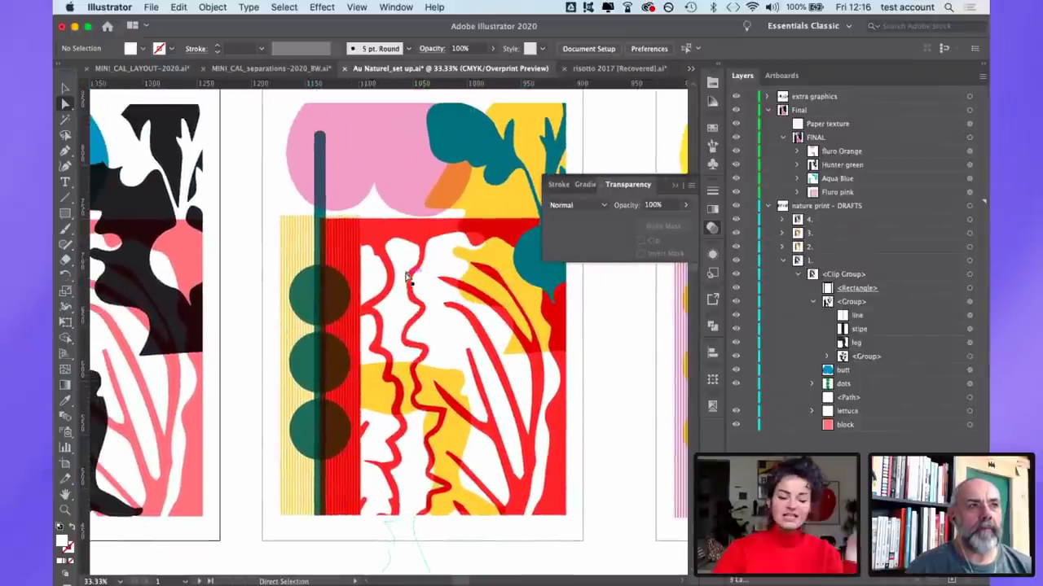
scroll(488, 281, "right", 1)
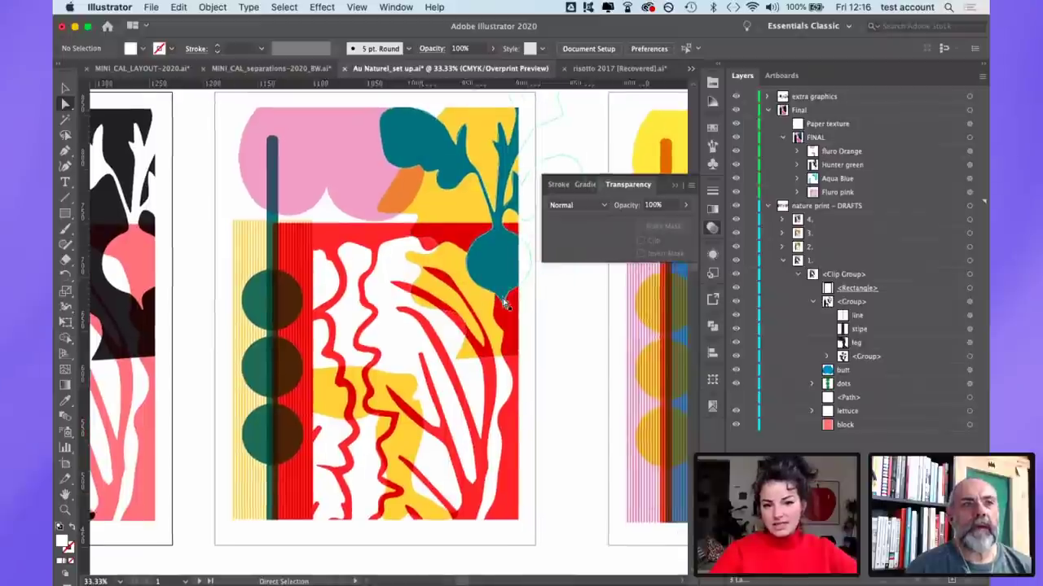
Step: Collapse draft 1 in the layer list and expand draft 3
scroll(513, 317, "right", 1)
scroll(456, 342, "down", 1)
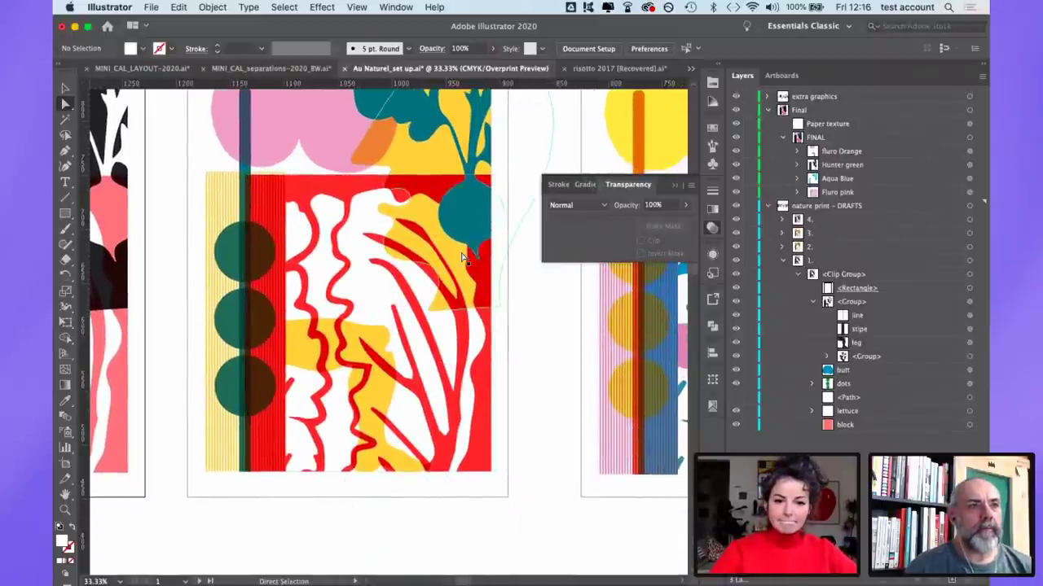
scroll(456, 244, "up", 1)
scroll(461, 257, "right", 3)
scroll(461, 258, "right", 2)
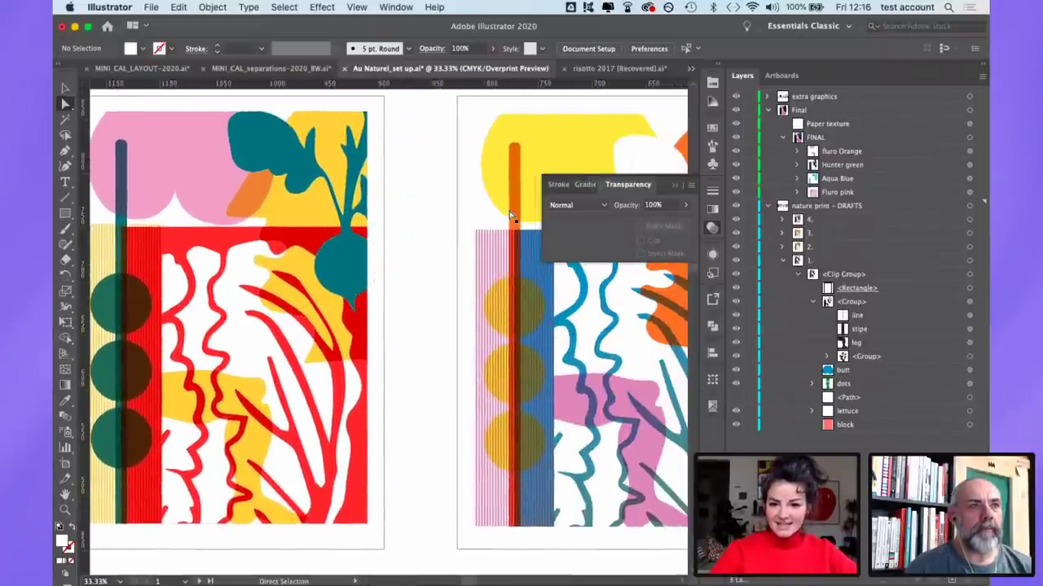
left_click(783, 261)
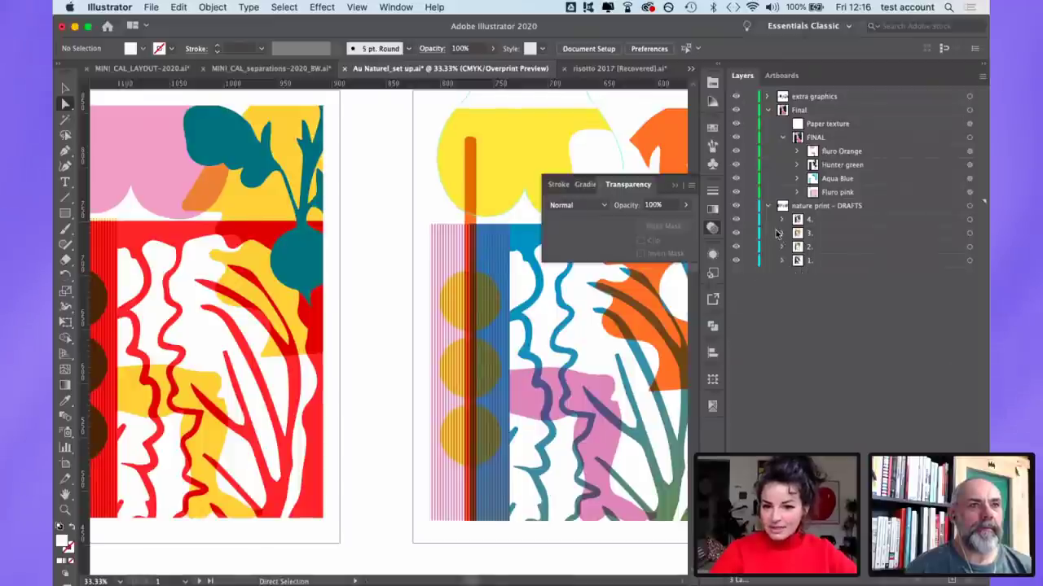
left_click(782, 233)
Step: Target the whole of draft 3 and try several random colour orders on it with Recolor Artwork
scroll(489, 325, "right", 6)
left_click(517, 344)
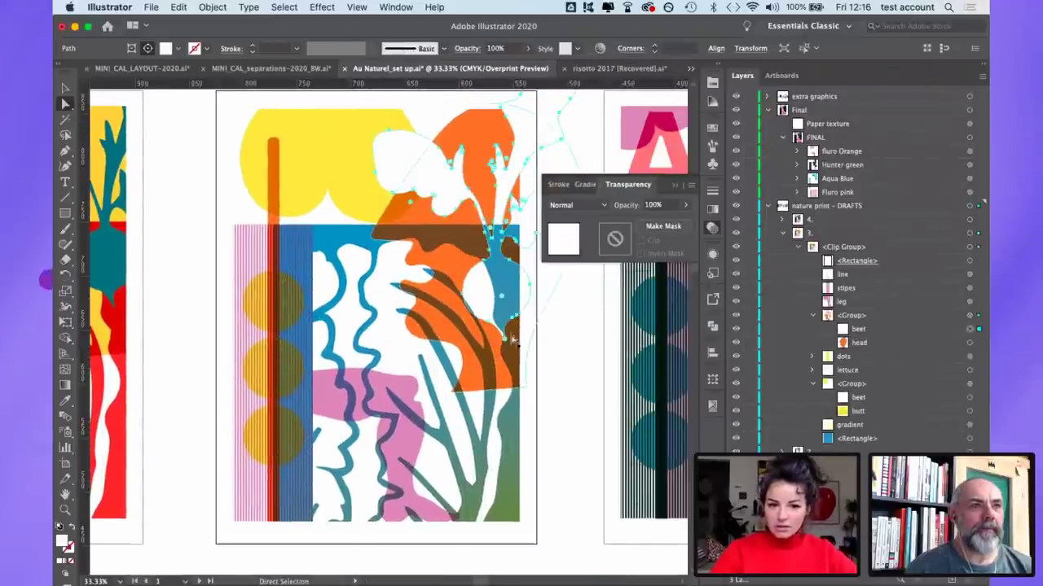
left_click(977, 235)
scroll(652, 114, "down", 2)
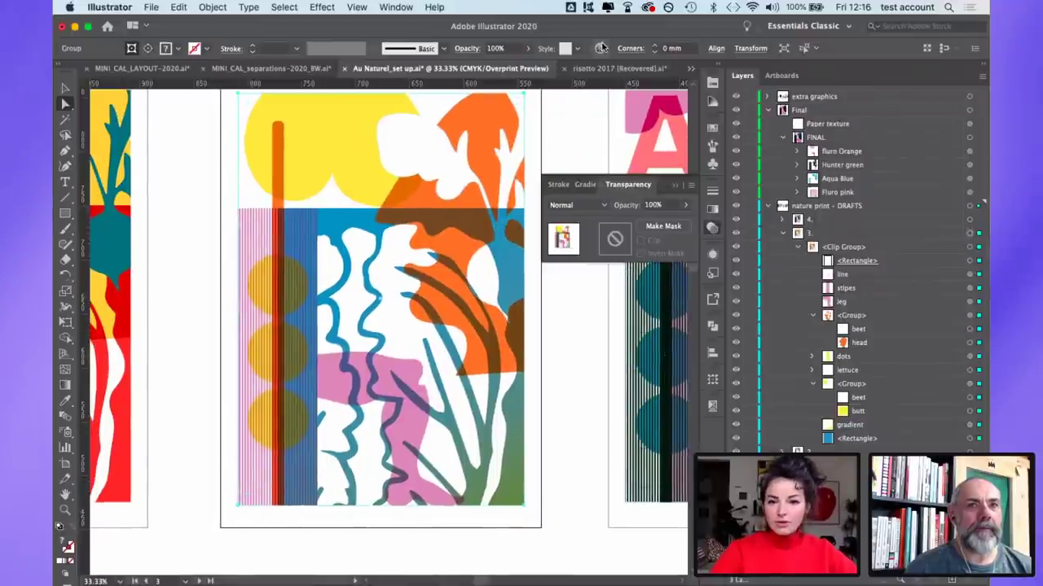
left_click(600, 48)
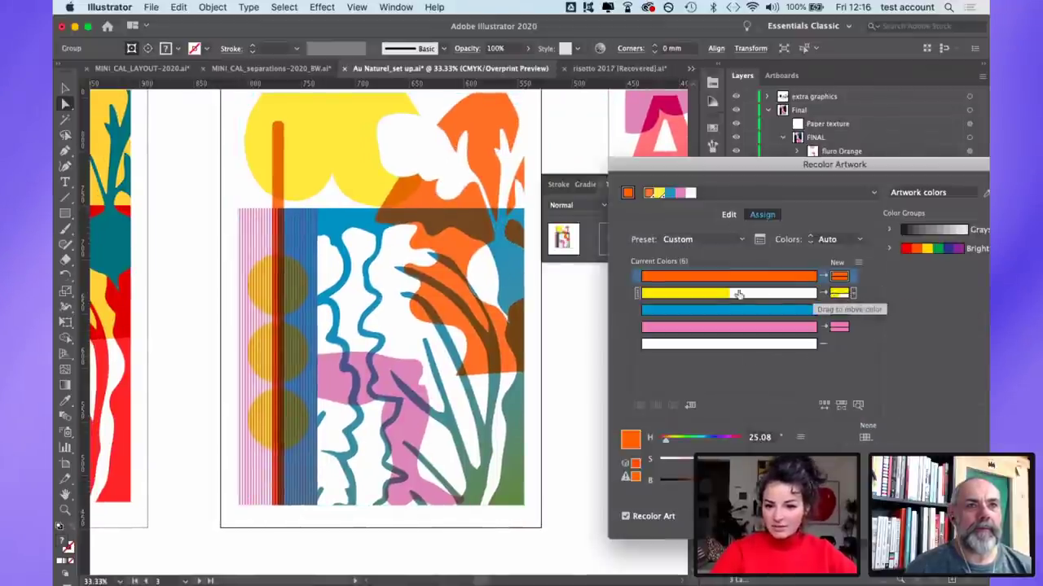
left_click(823, 403)
left_click(824, 403)
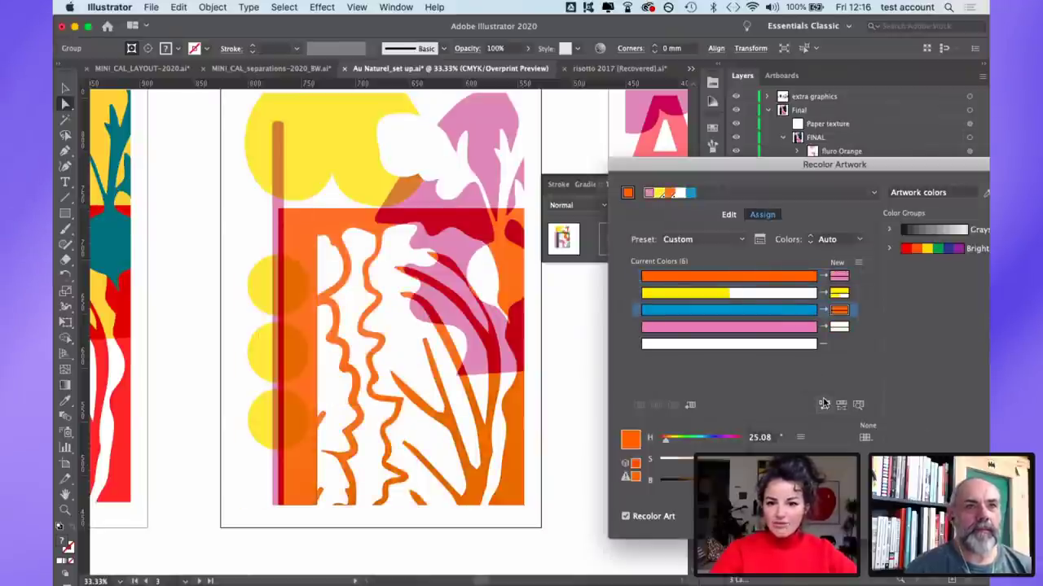
left_click(824, 403)
left_click(824, 403)
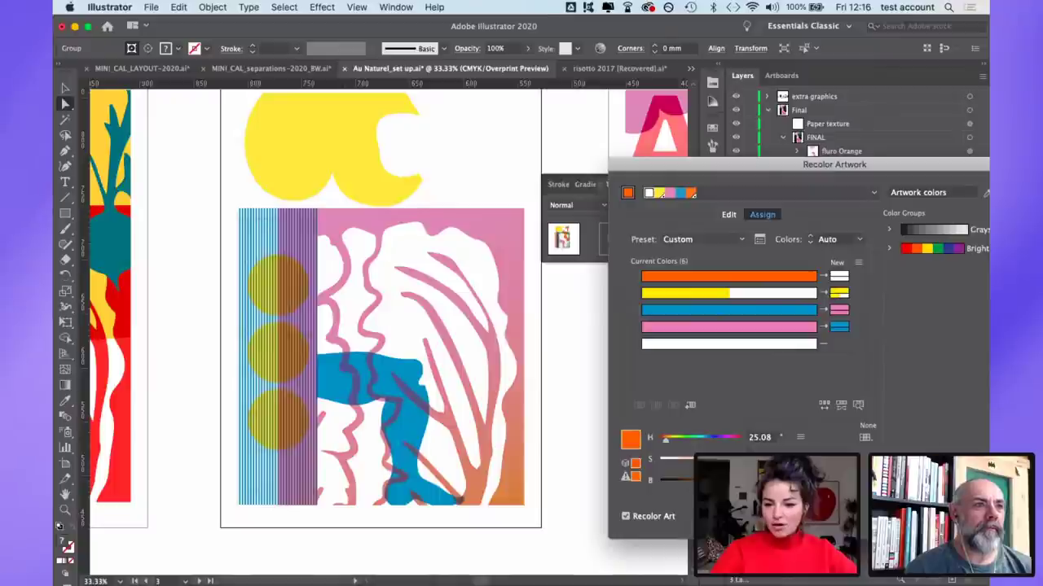
key("Return")
Step: Switch the document colour mode from CMYK to RGB, with the head in draft 4 selected
scroll(661, 425, "right", 6)
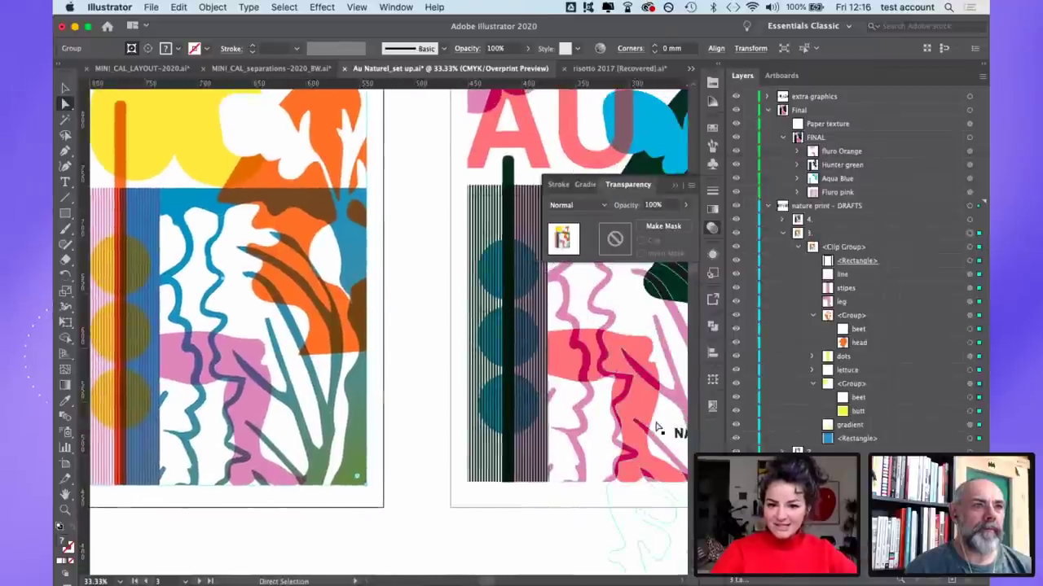
scroll(658, 429, "right", 6)
scroll(570, 367, "up", 1)
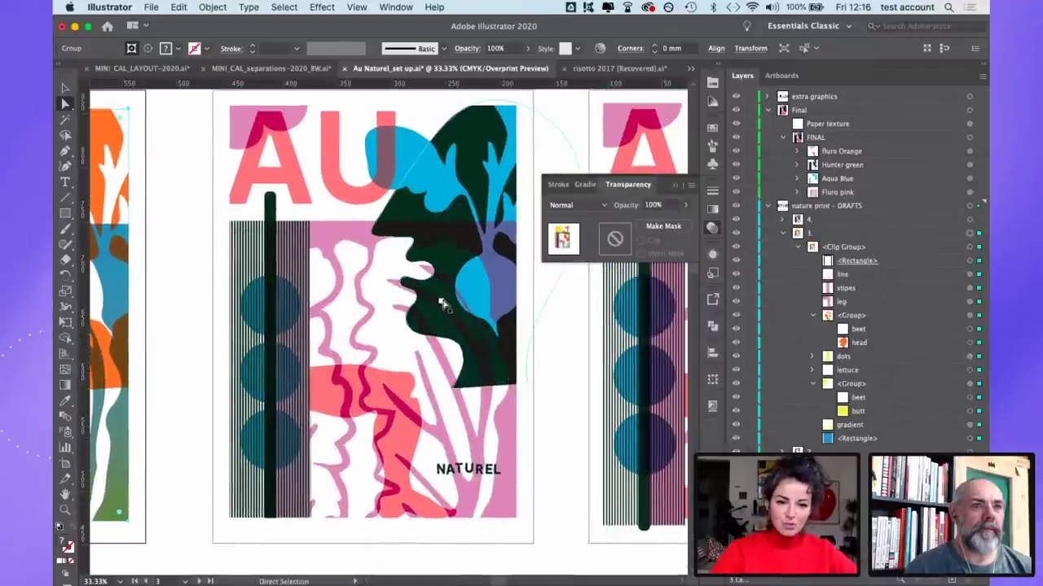
left_click(467, 218)
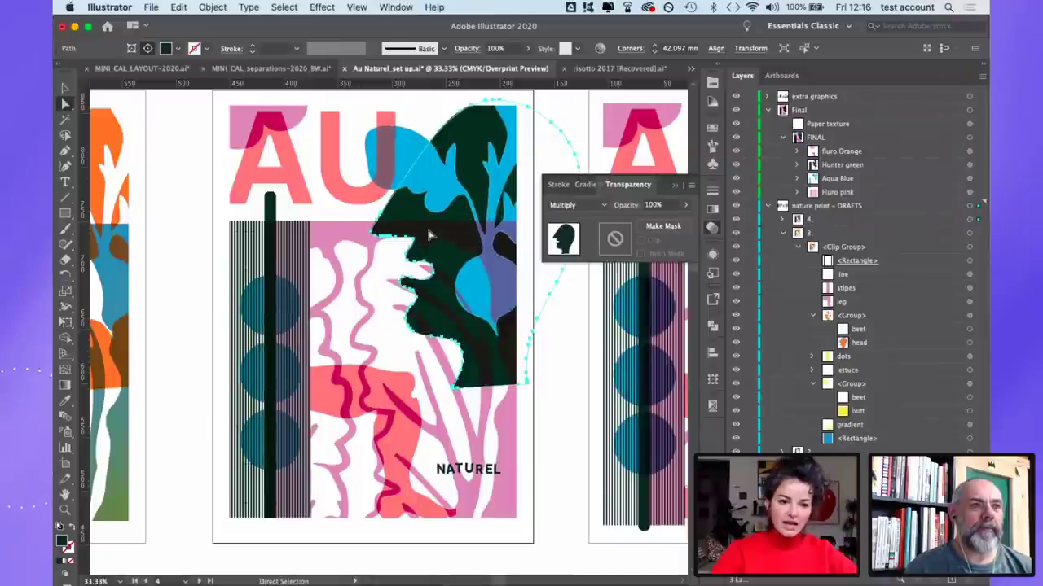
left_click(150, 7)
mouse_move(269, 310)
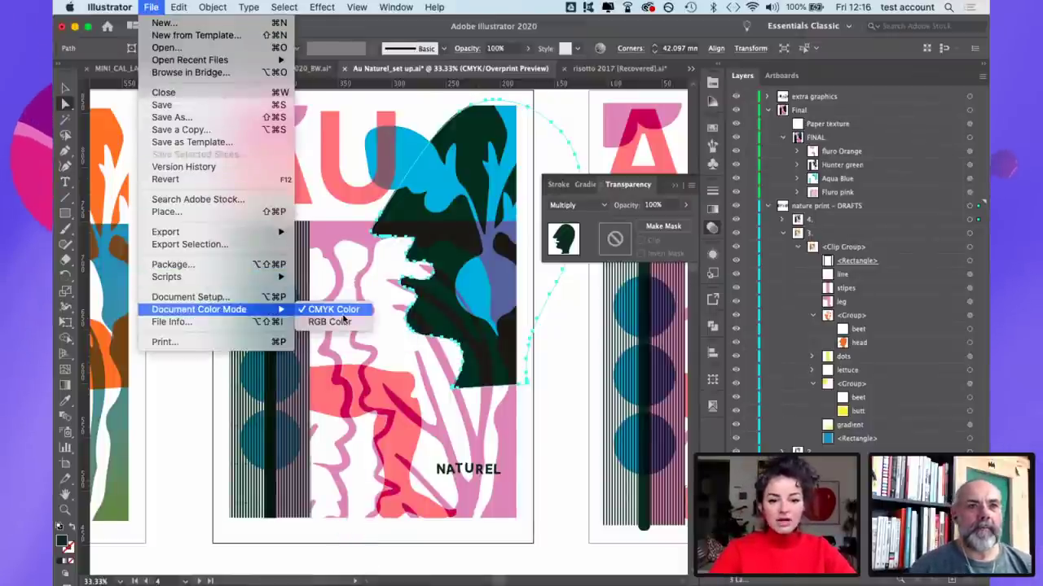
left_click(340, 322)
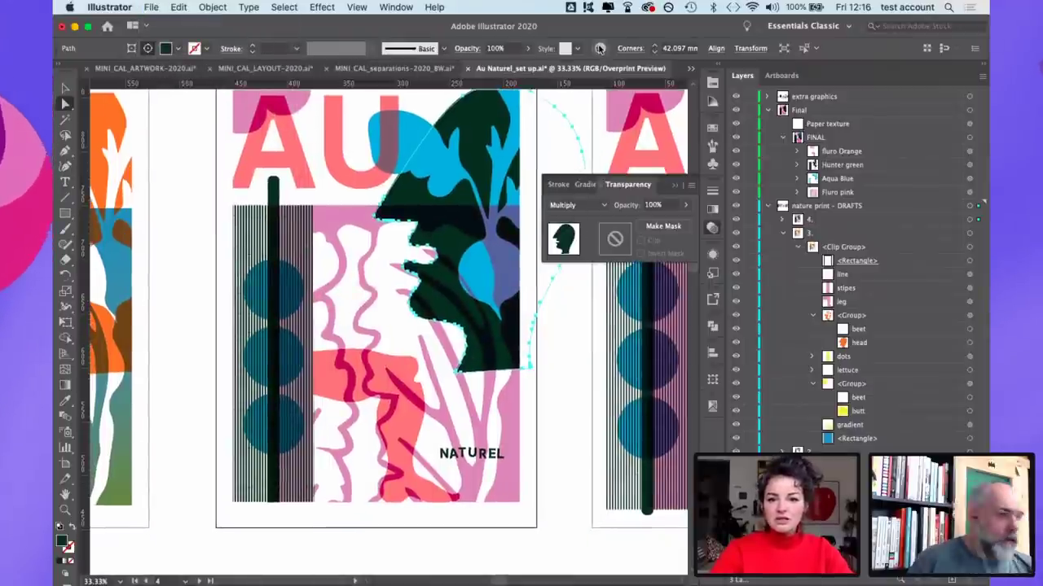
Step: Recolor the whole of draft 4, raising the saturation of its light pink to a vivid pink
left_click(599, 48)
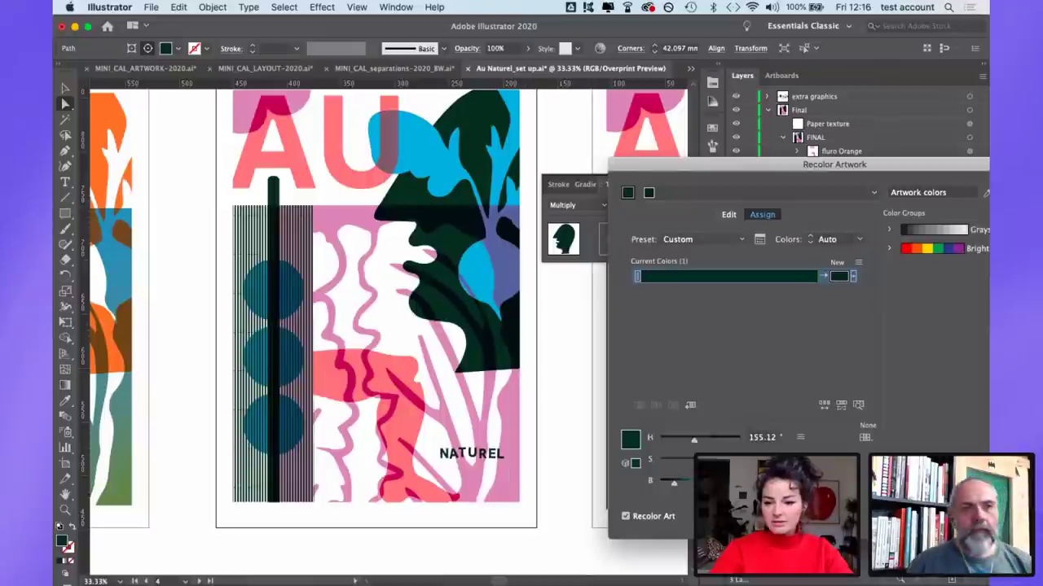
left_click(949, 516)
left_click(971, 220)
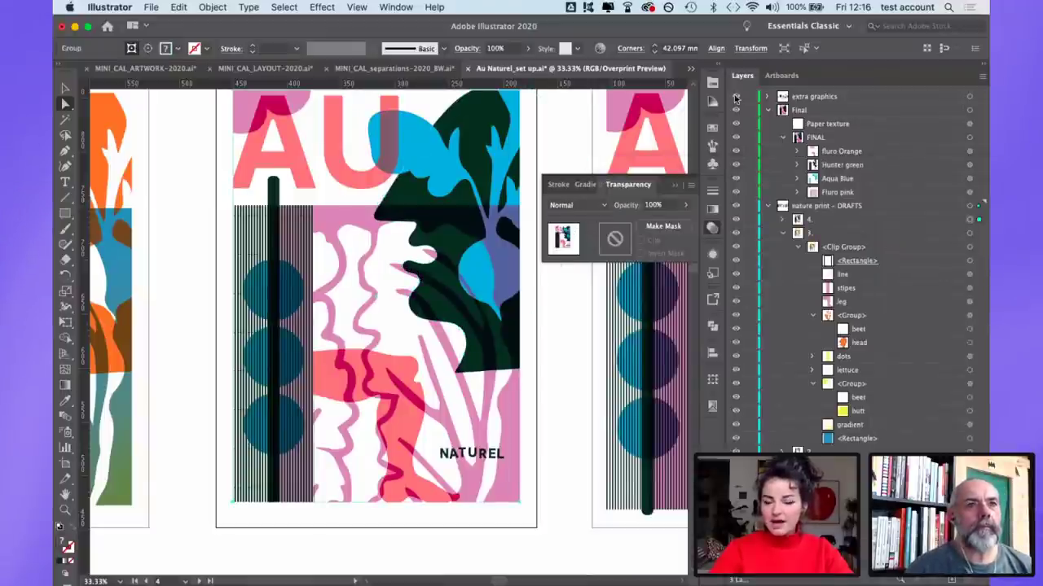
left_click(600, 48)
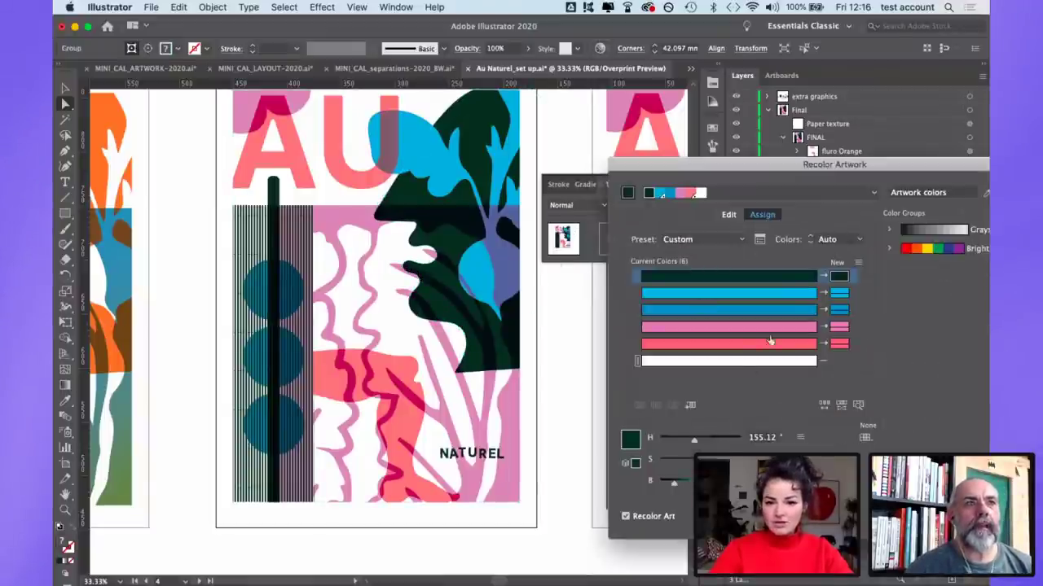
left_click(766, 327)
left_click_drag(691, 460, 729, 460)
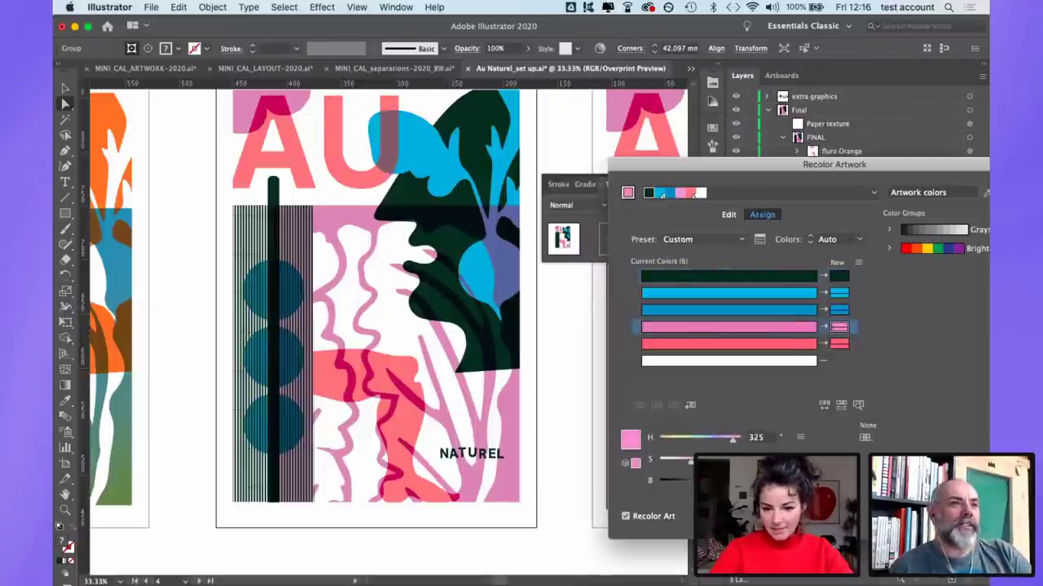
left_click(839, 345)
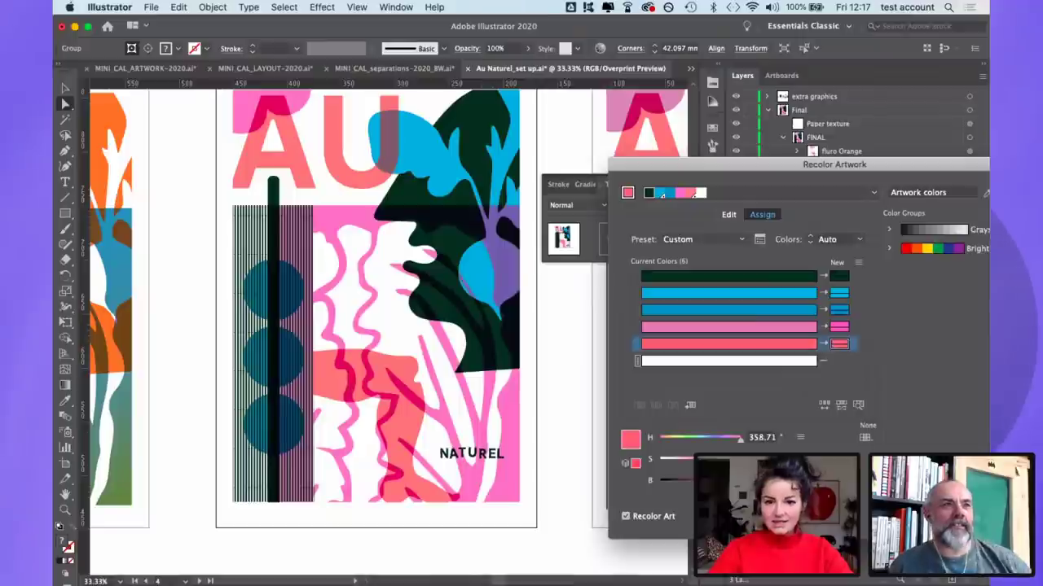
left_click(813, 295)
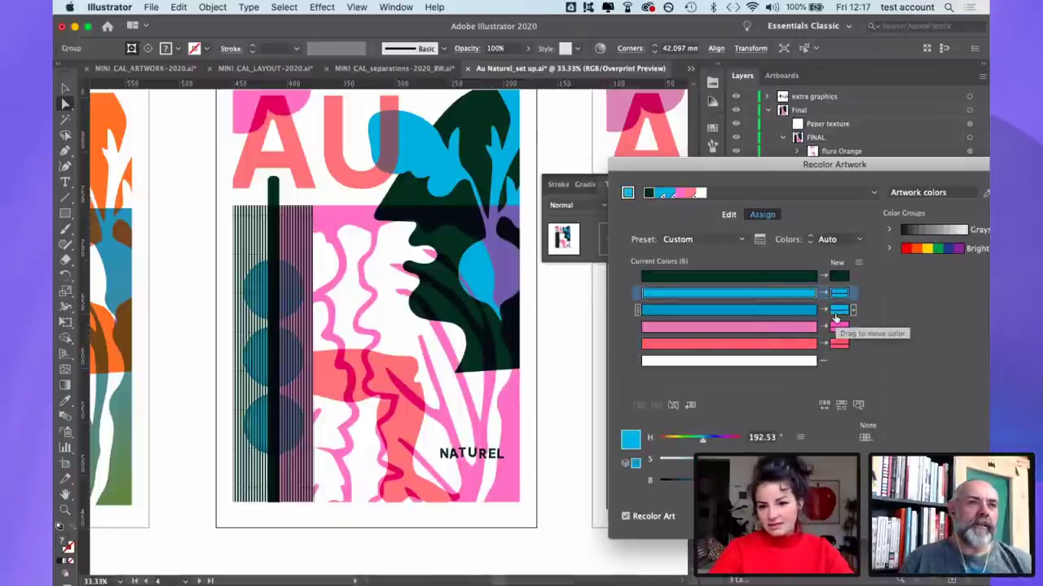
key("Return")
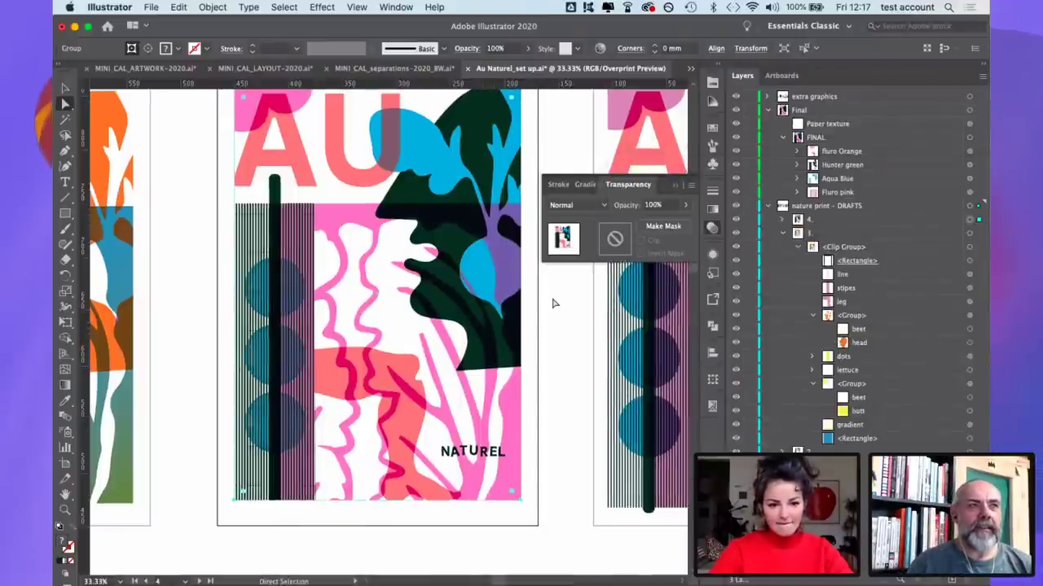
scroll(552, 303, "left", 2)
scroll(552, 303, "down", 2)
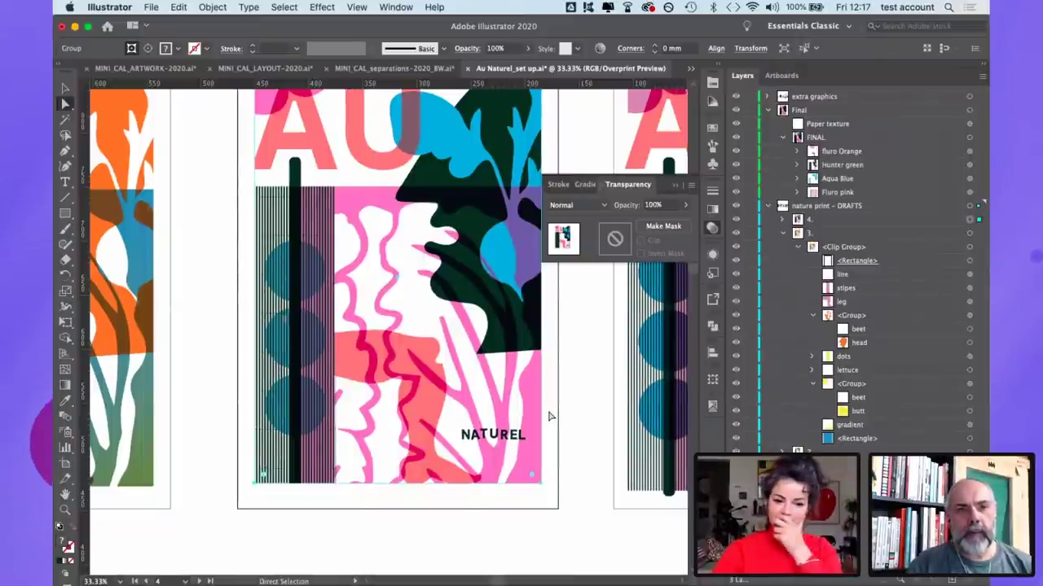
scroll(549, 417, "right", 2)
scroll(549, 416, "up", 1)
scroll(549, 416, "up", 1)
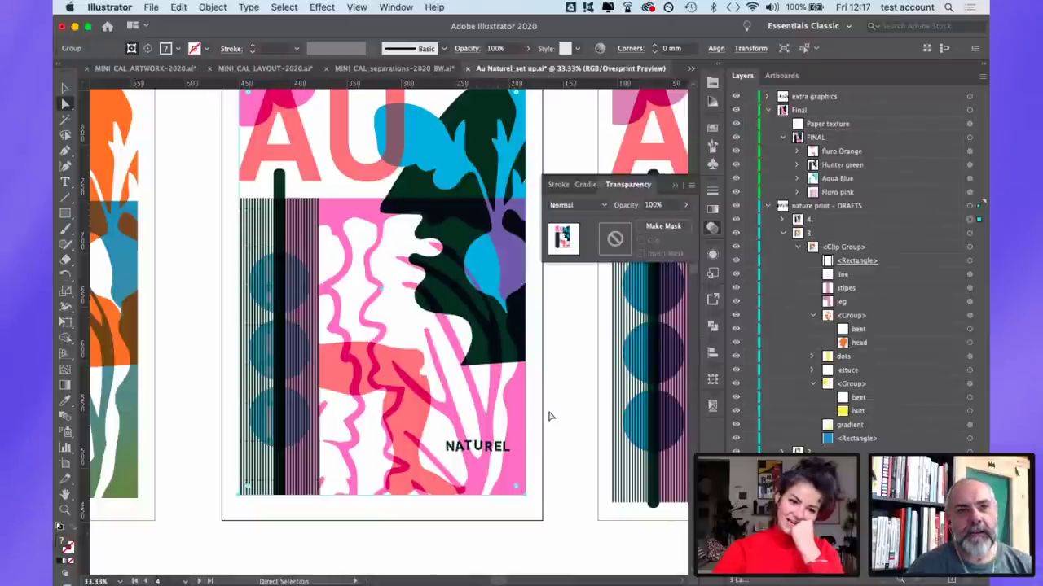
scroll(551, 355, "up", 1)
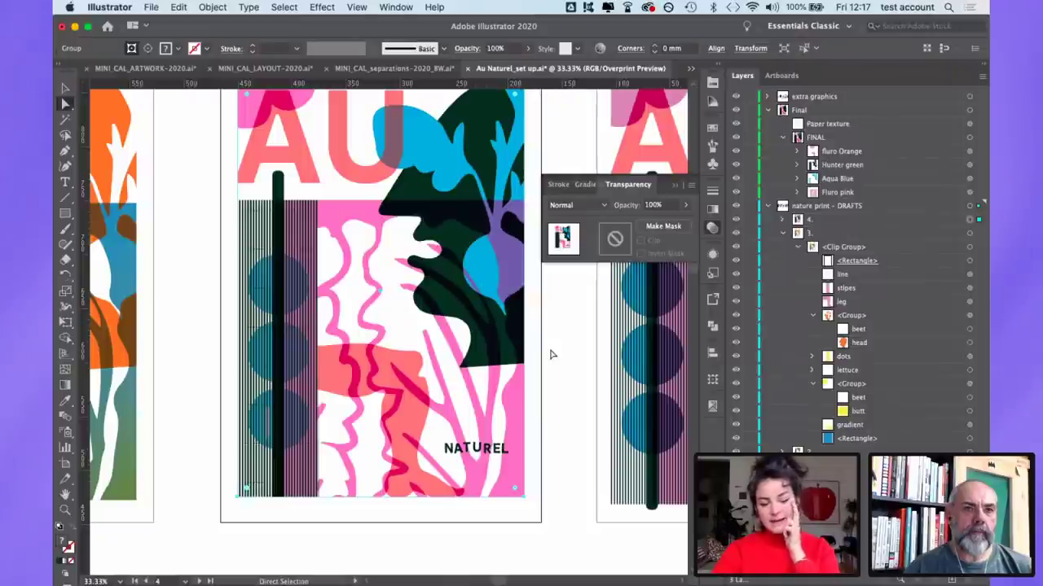
scroll(550, 355, "up", 2)
scroll(550, 355, "right", 1)
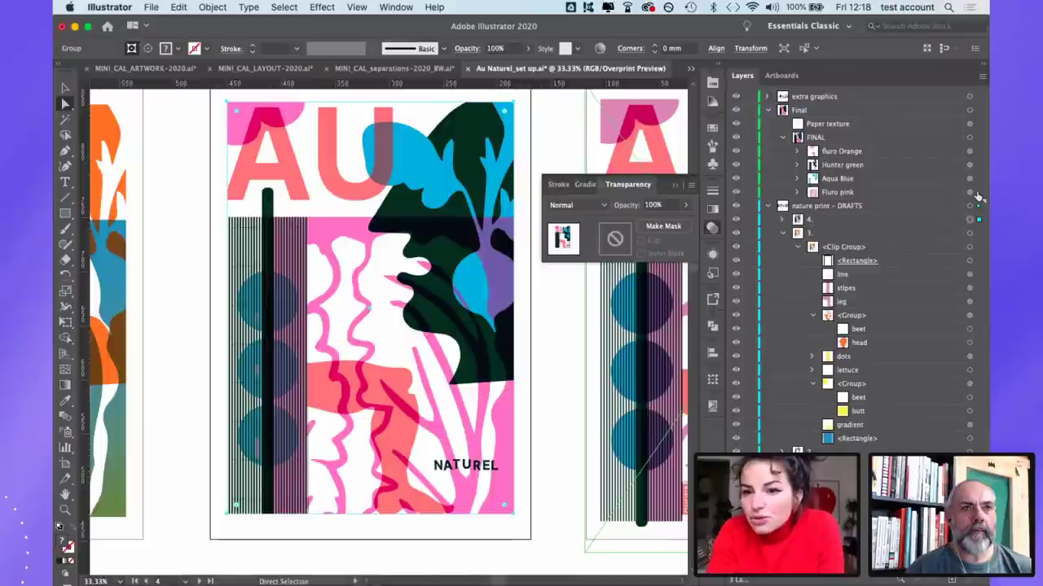
Step: Target the Aqua Blue colour group of the final artwork and look over drafts 3 and 4
left_click(969, 178)
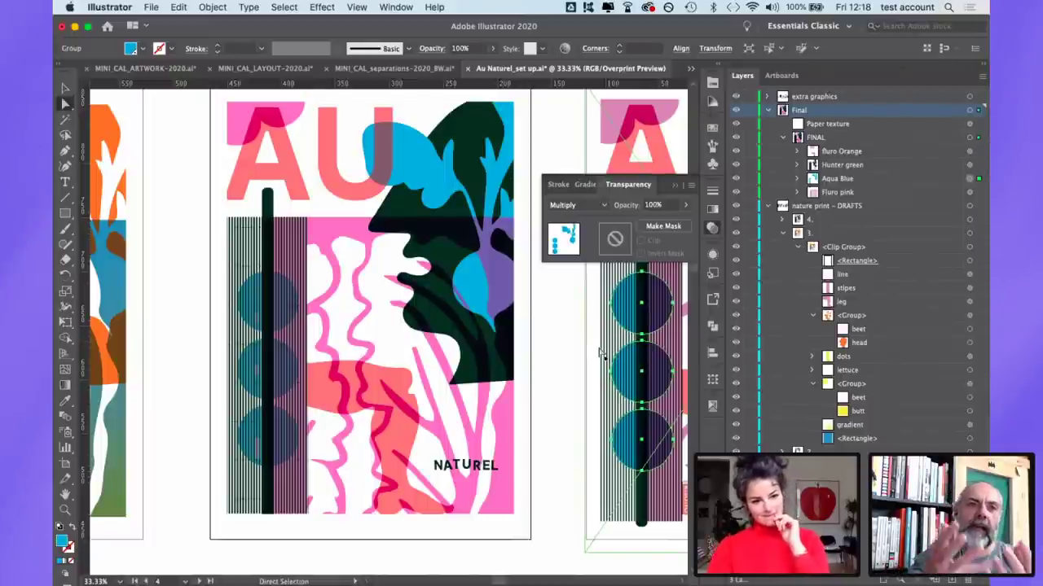
scroll(565, 347, "down", 2)
scroll(565, 347, "right", 2)
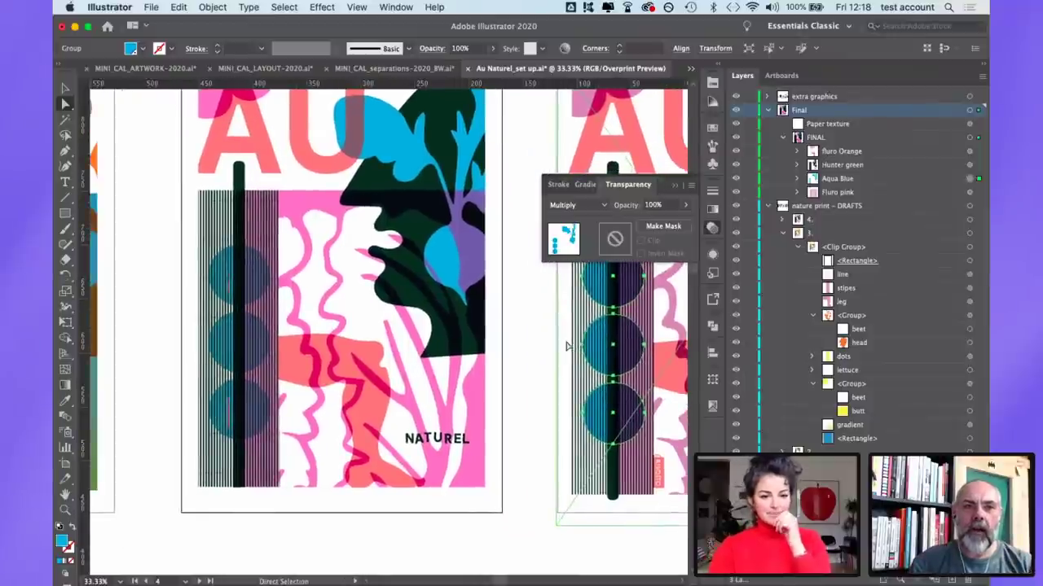
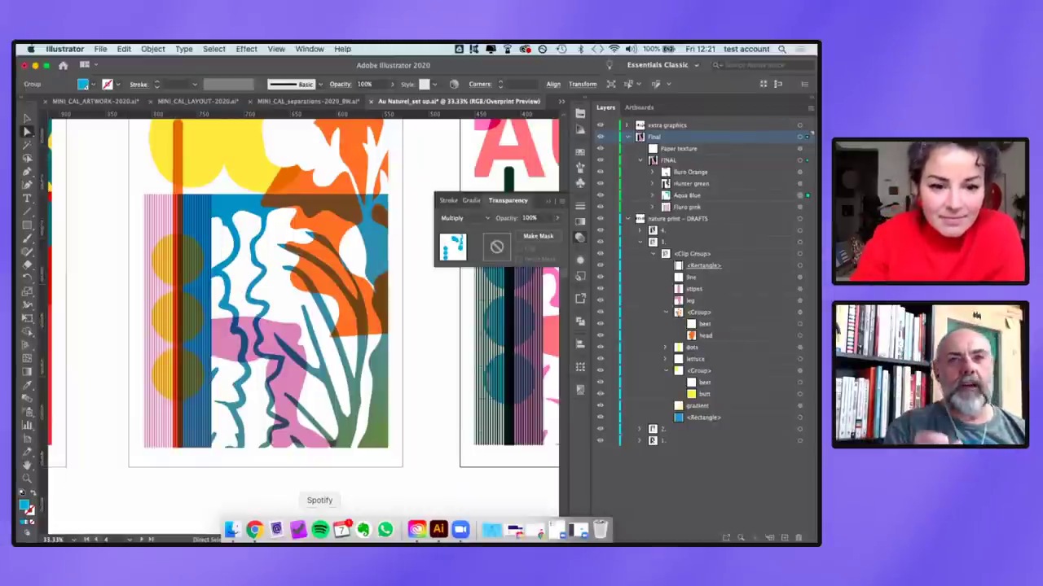
scroll(326, 453, "up", 3)
scroll(325, 454, "right", 2)
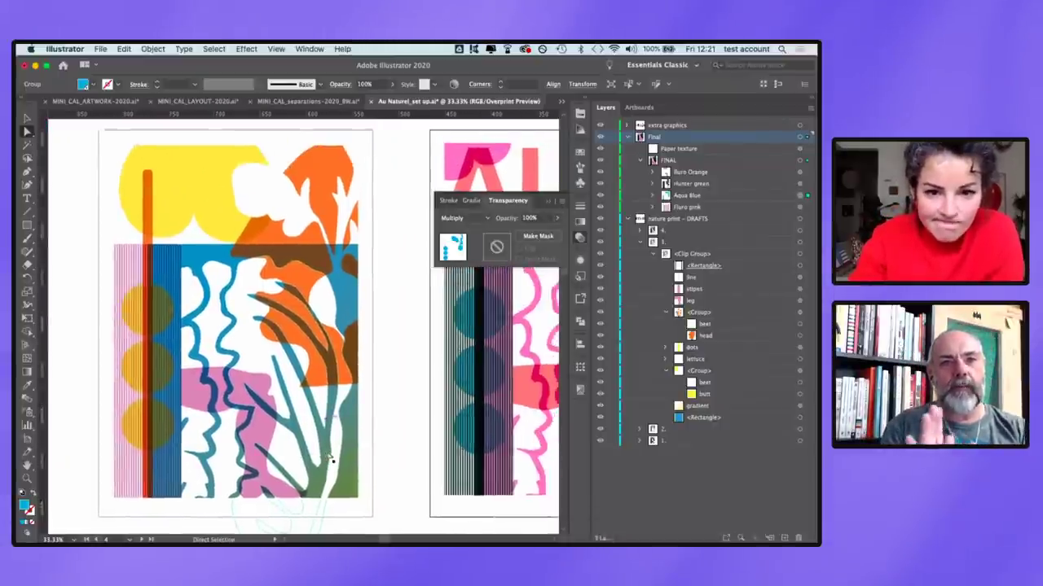
scroll(331, 461, "right", 5)
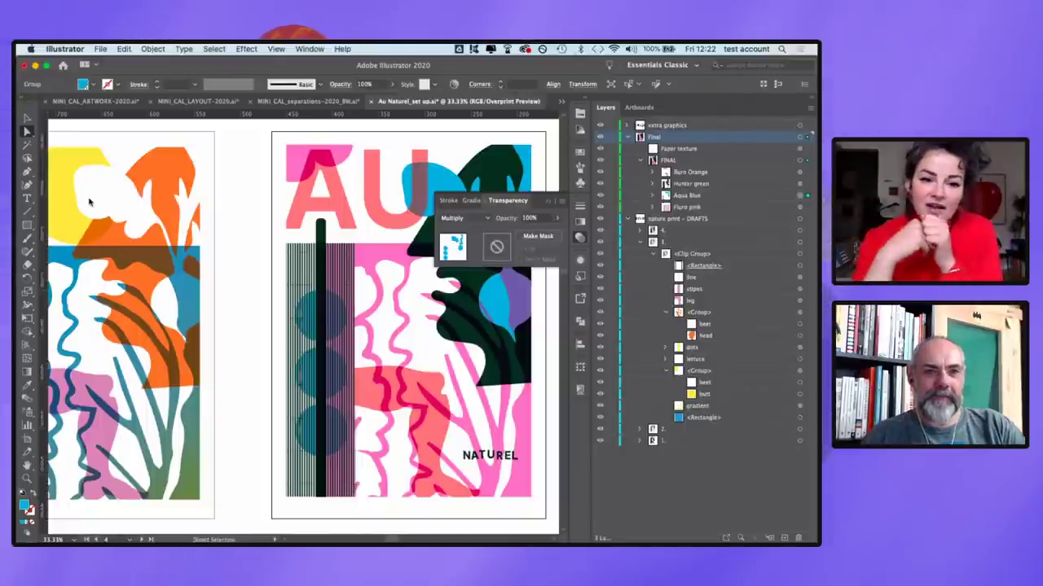
key("a")
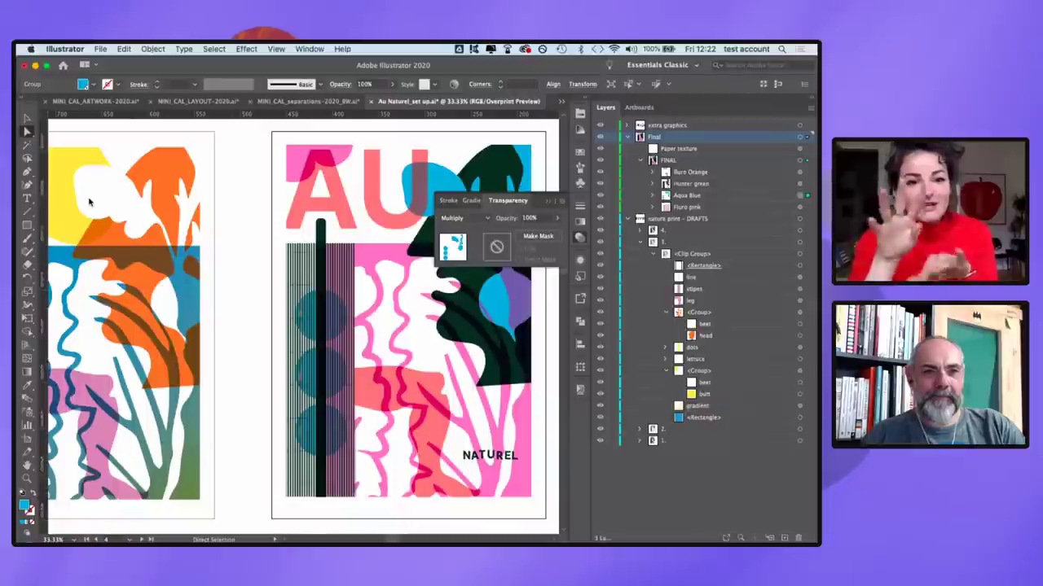
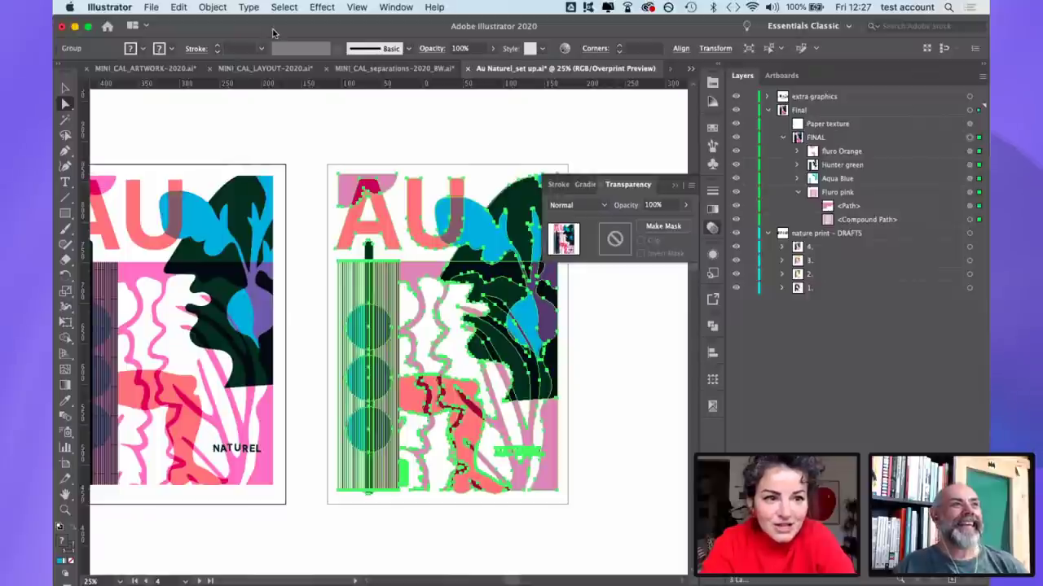
Step: Recolor the whole FINAL artwork, raising the saturation of its pink to a vivid pink and slightly strengthening the coral
left_click_drag(272, 33, 283, 76)
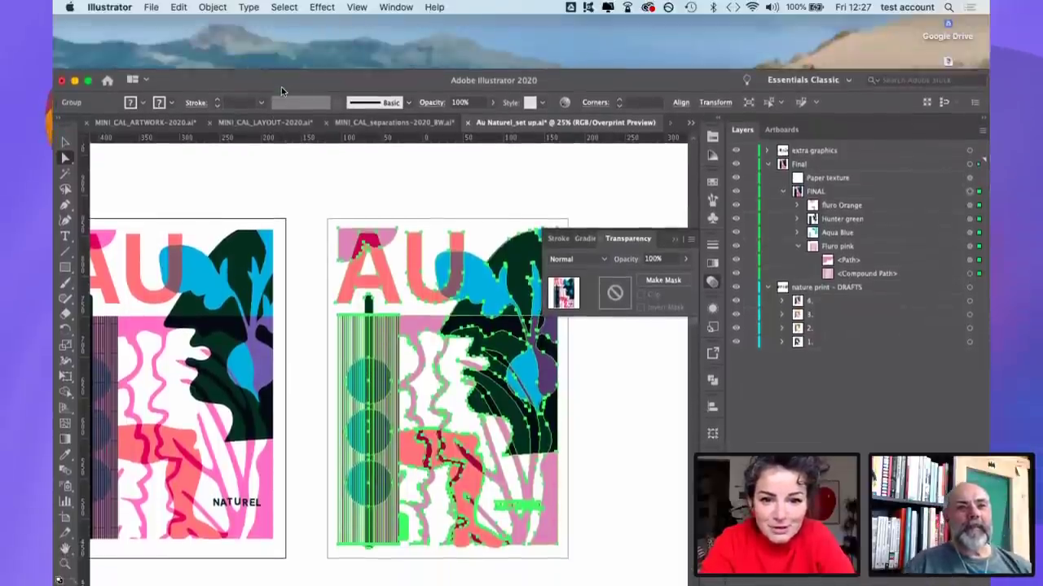
left_click(564, 99)
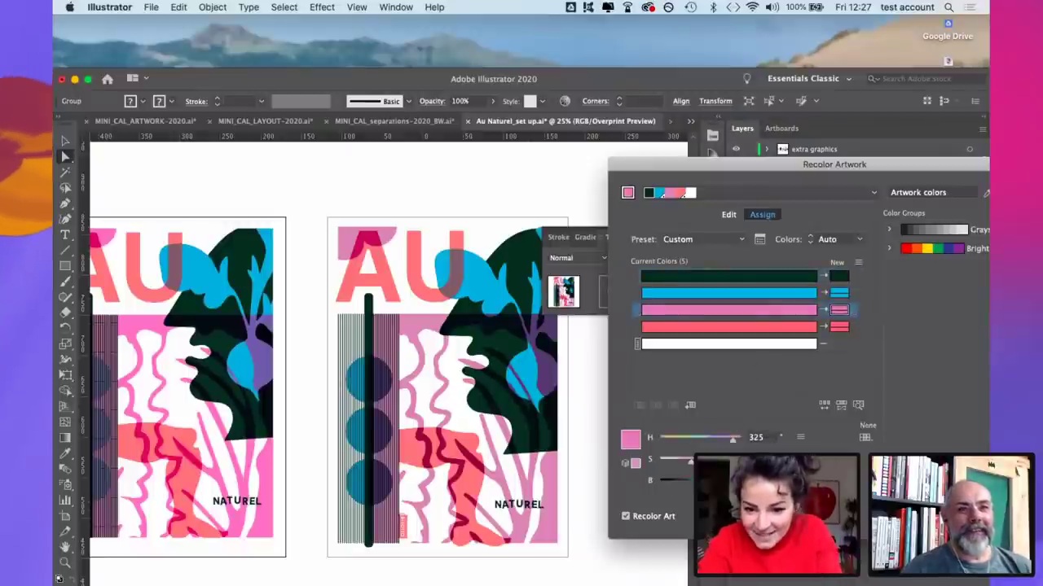
left_click_drag(691, 460, 741, 461)
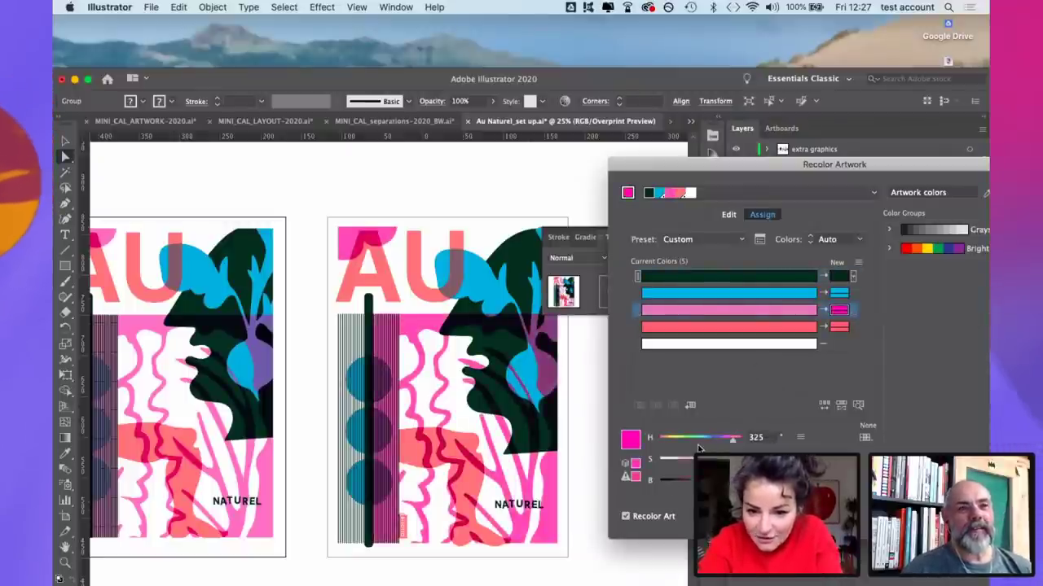
left_click(840, 327)
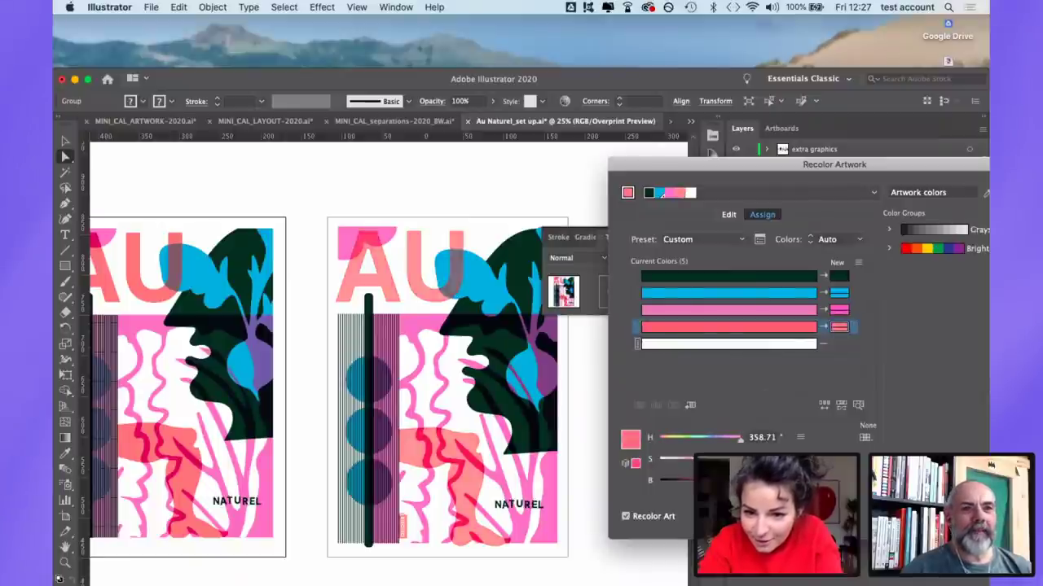
mouse_move(708, 460)
left_mouse_down()
mouse_move(742, 460)
mouse_move(706, 461)
left_mouse_up()
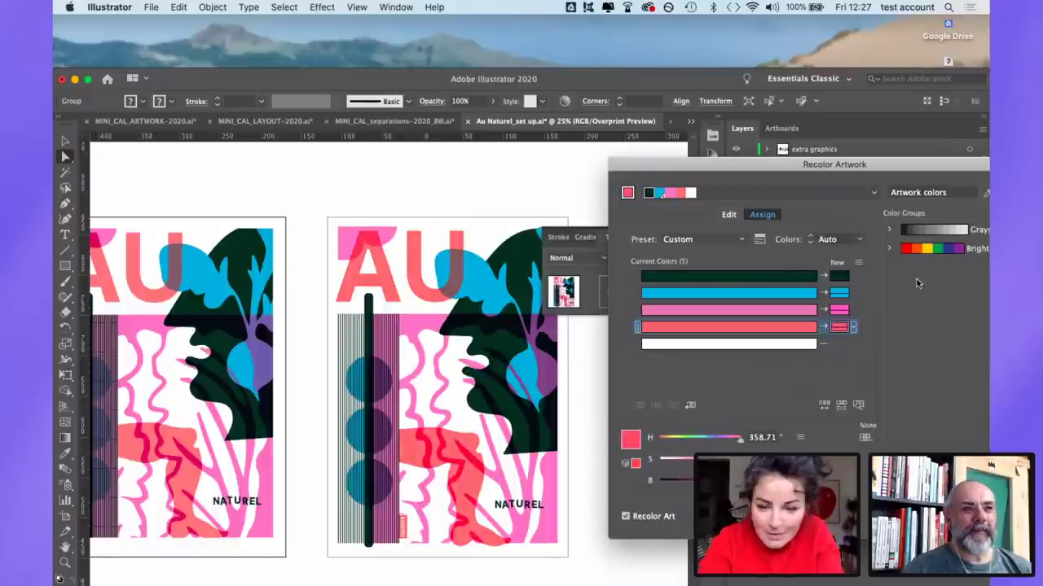
left_click(844, 278)
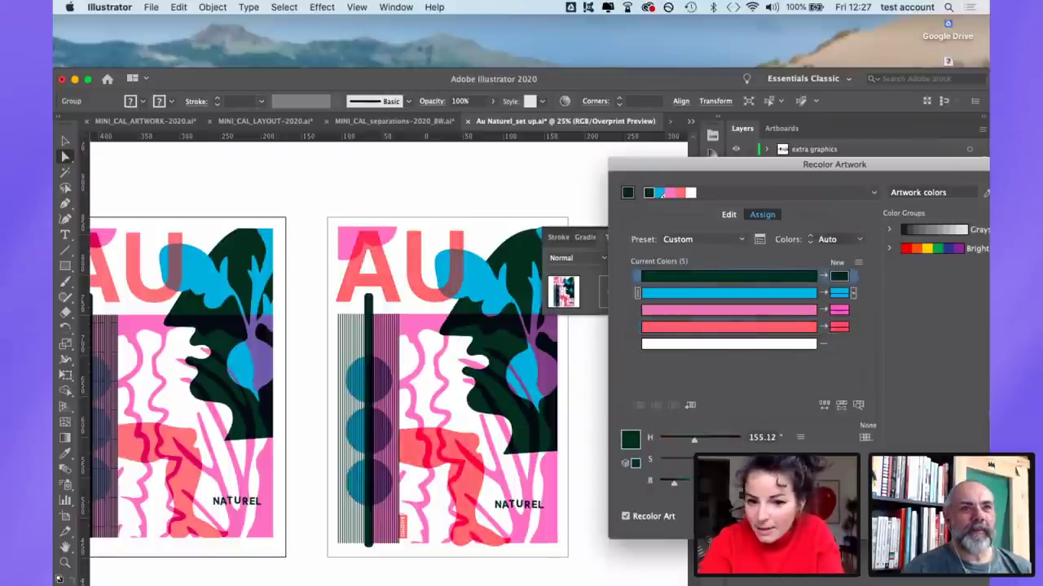
key("Return")
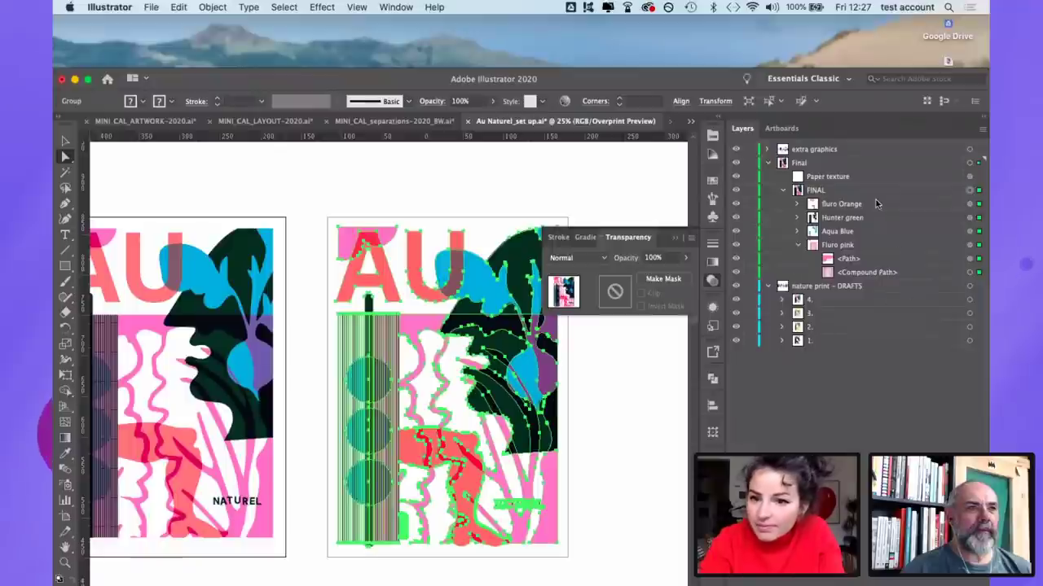
Step: Isolate the Fluro pink group of the final artwork by hiding the other colour groups, and clear the selection
left_click(798, 244)
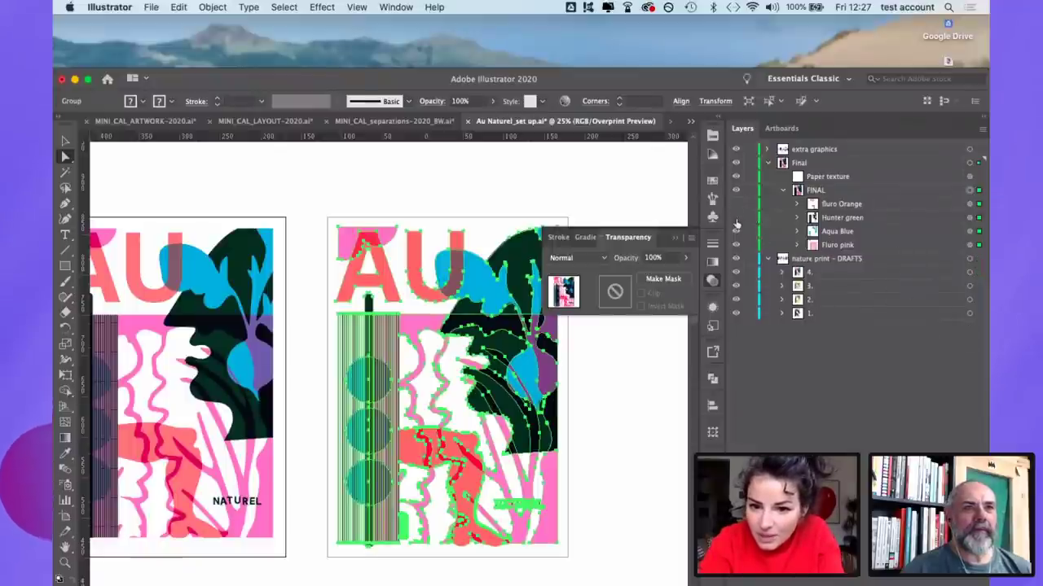
left_click(735, 244, "alt")
left_click(602, 196)
scroll(605, 197, "down", 1)
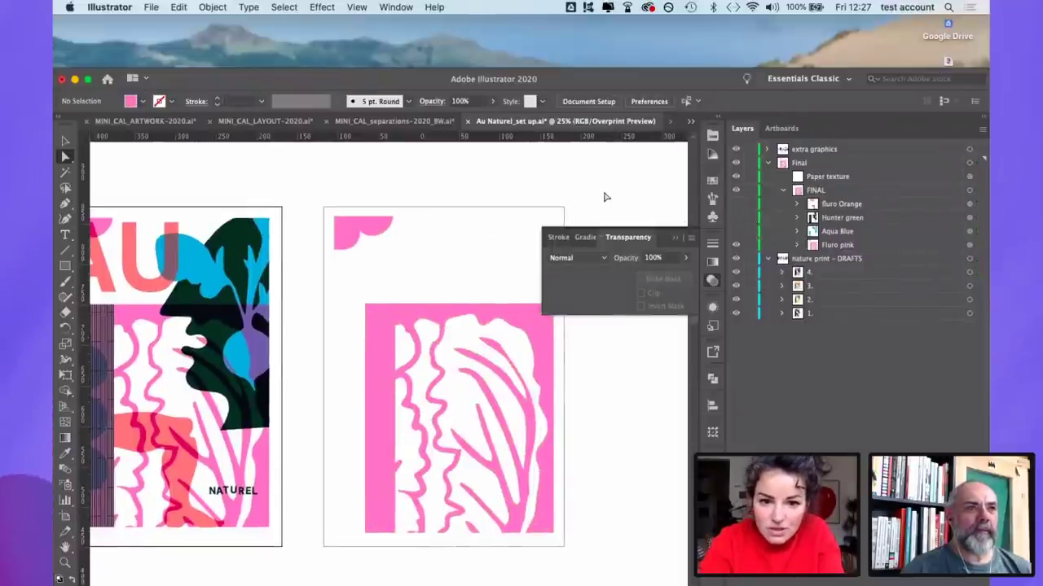
scroll(605, 196, "down", 1)
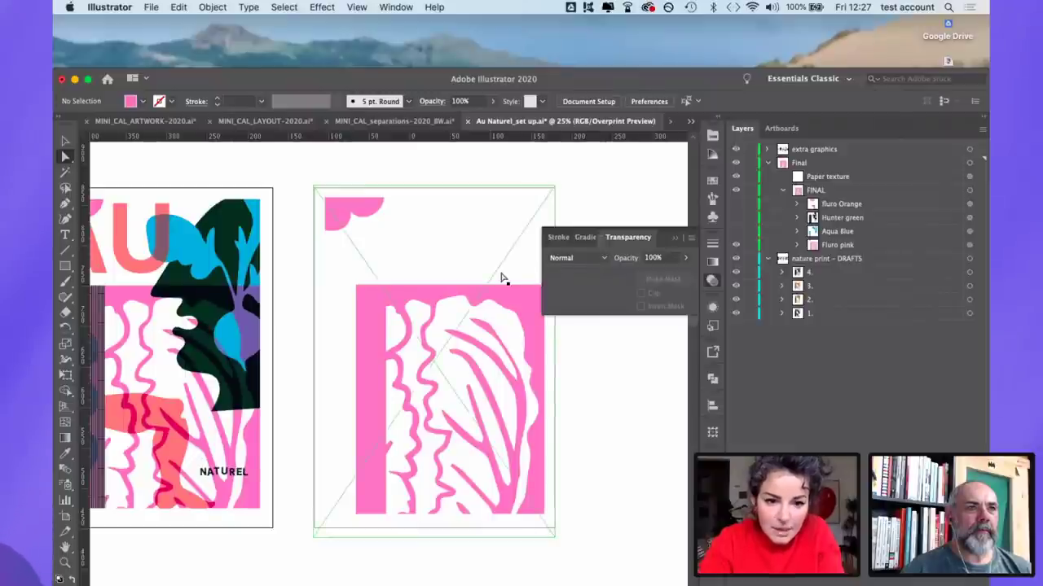
scroll(503, 279, "down", 1)
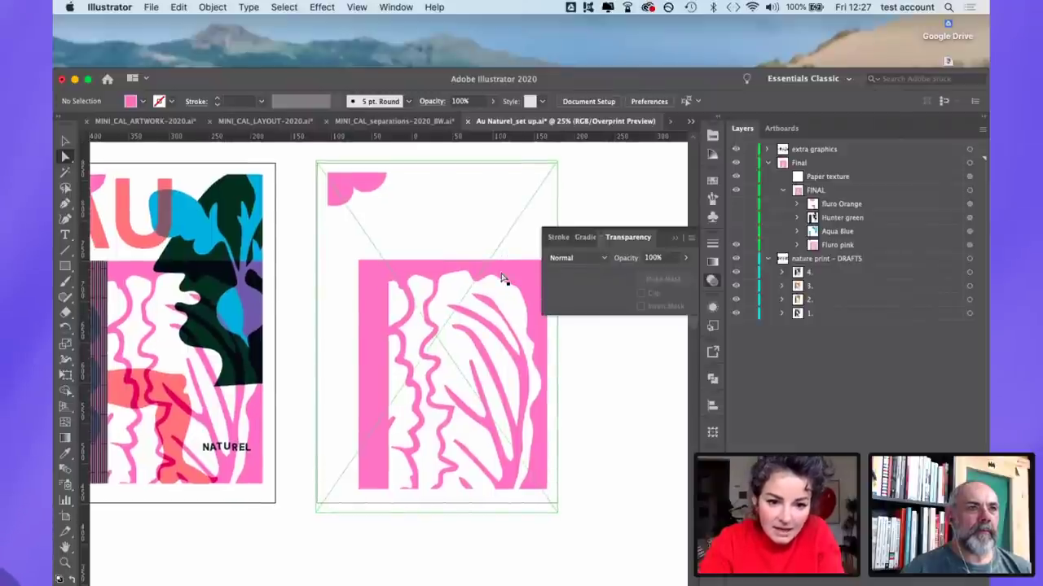
Step: View the Aqua Blue and Hunter green groups of the final artwork one at a time, with Fluro pink hidden
left_click(736, 245)
left_click(735, 231)
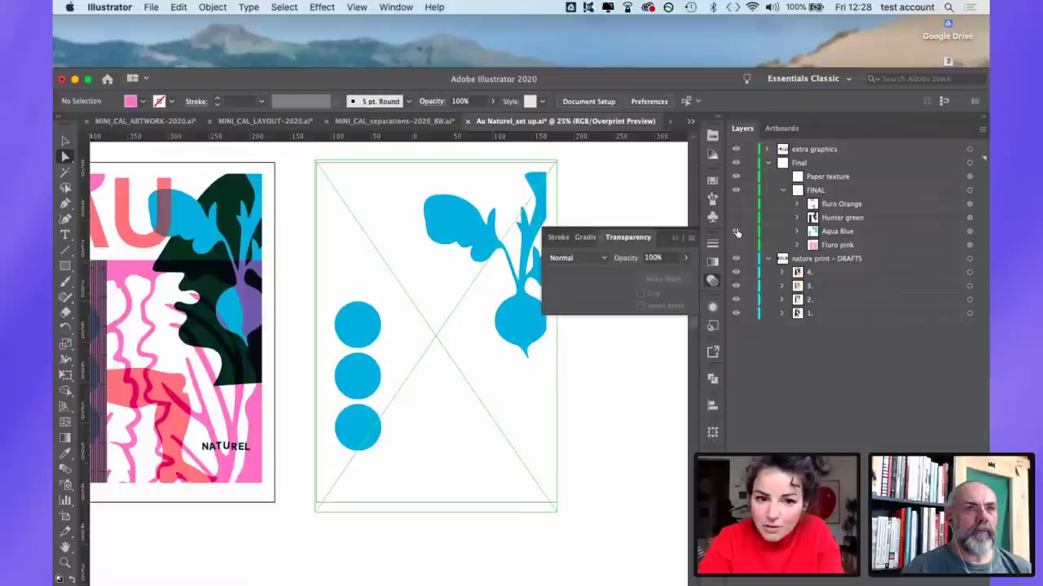
left_click(735, 232)
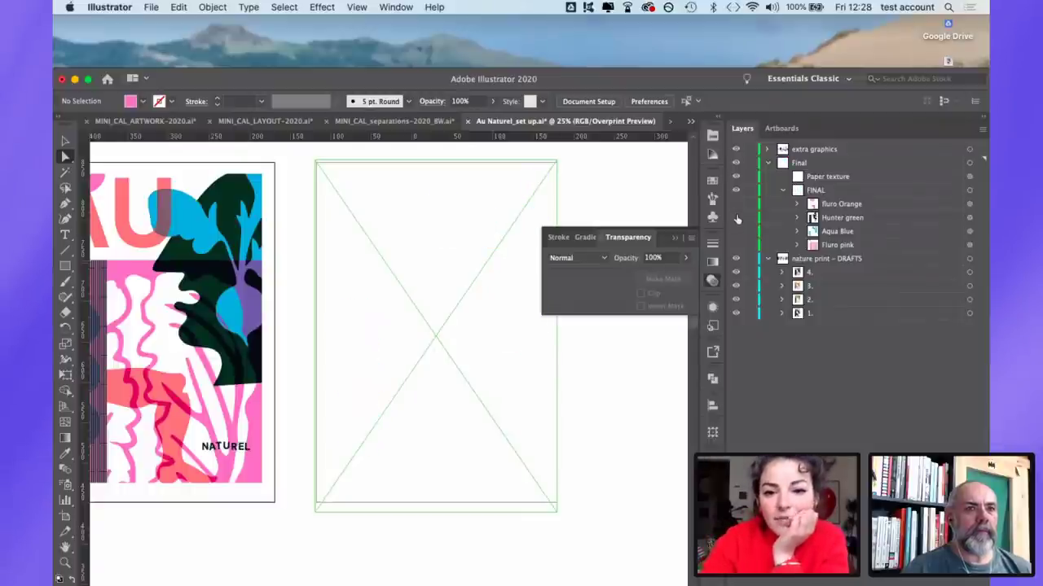
left_click(736, 218)
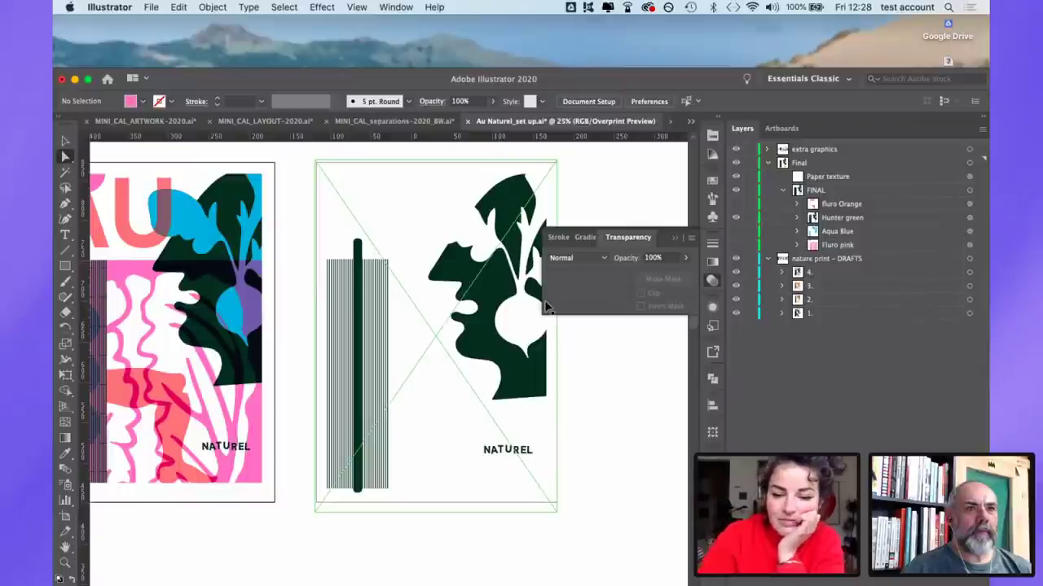
scroll(548, 307, "up", 5)
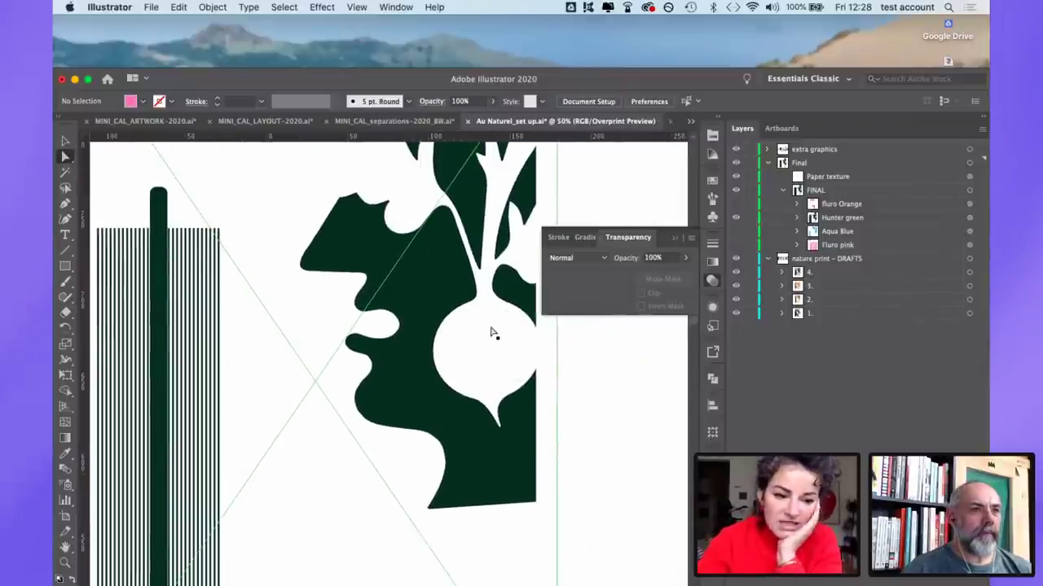
Step: Show Aqua Blue together with Hunter green to examine where the leaves meet the head, and hide Hunter green to leave Aqua Blue alone
left_click(736, 232)
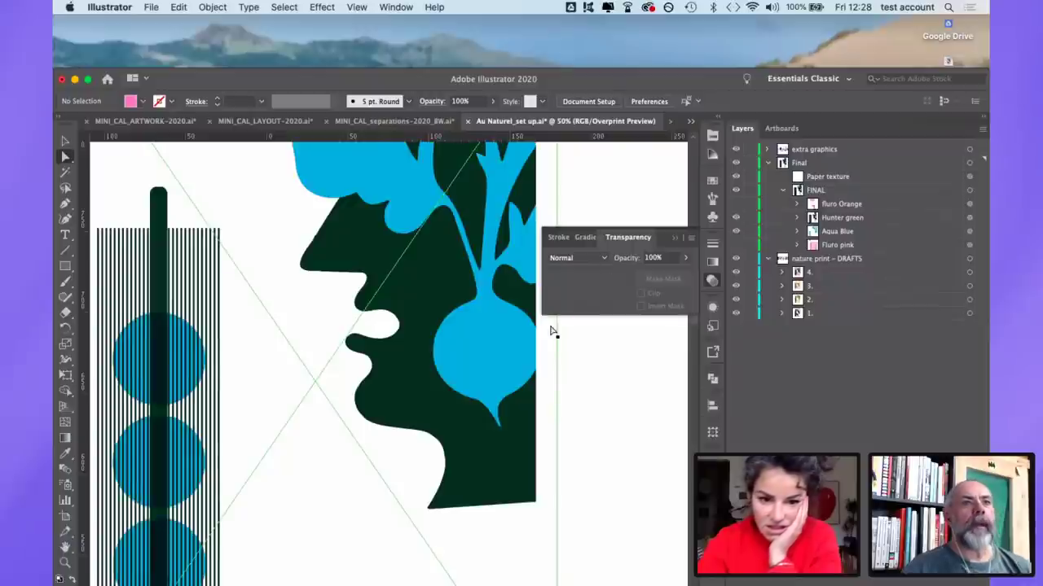
scroll(551, 330, "up", 1)
scroll(552, 329, "up", 2)
scroll(465, 252, "up", 5)
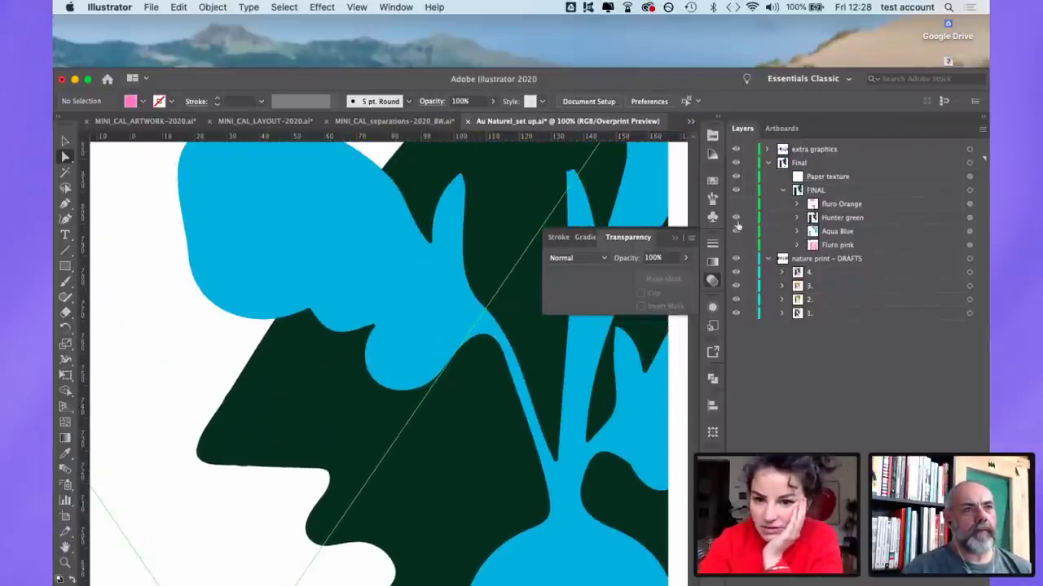
left_click(735, 219)
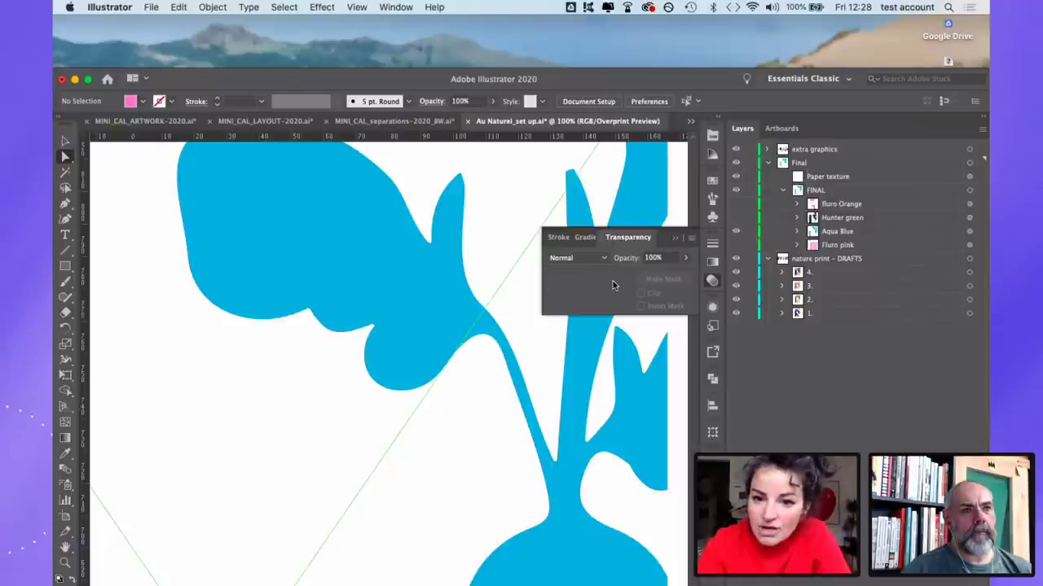
scroll(420, 341, "right", 3)
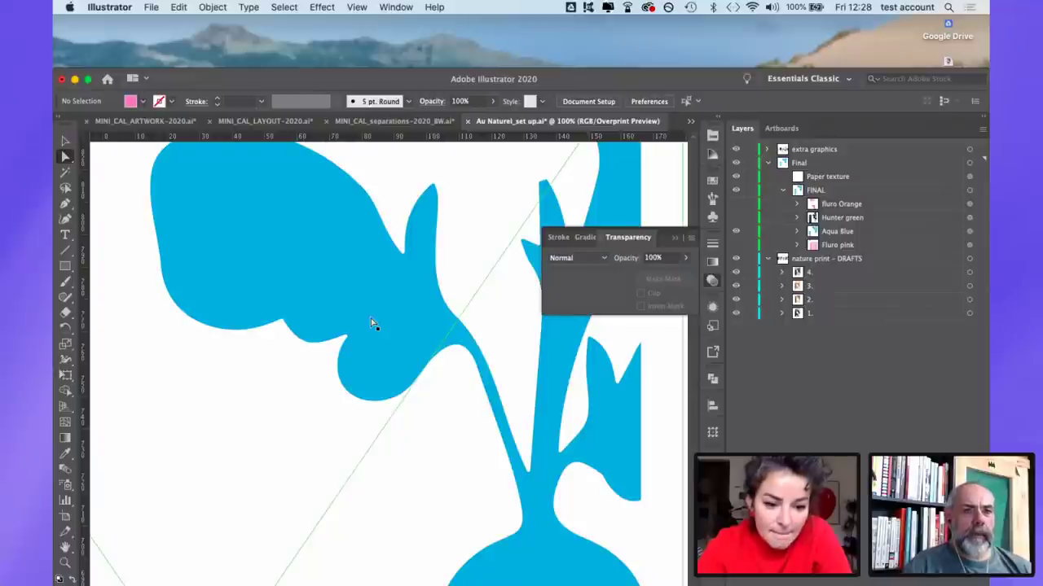
scroll(370, 324, "left", 2)
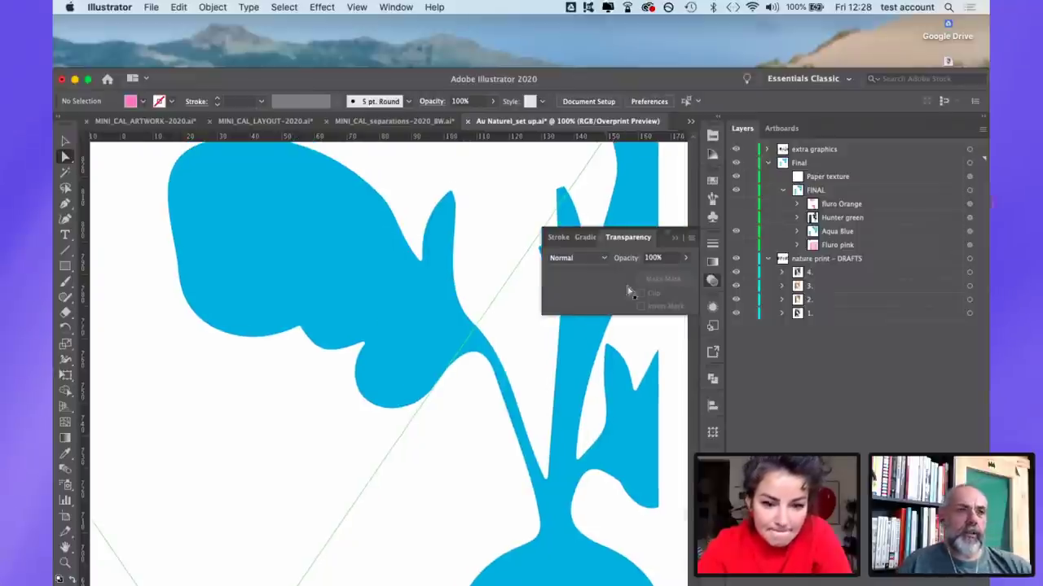
Step: Target the radish path inside the Aqua Blue group and give it a 1 pt stroke in the same aqua blue
left_click(798, 231)
left_click(969, 246)
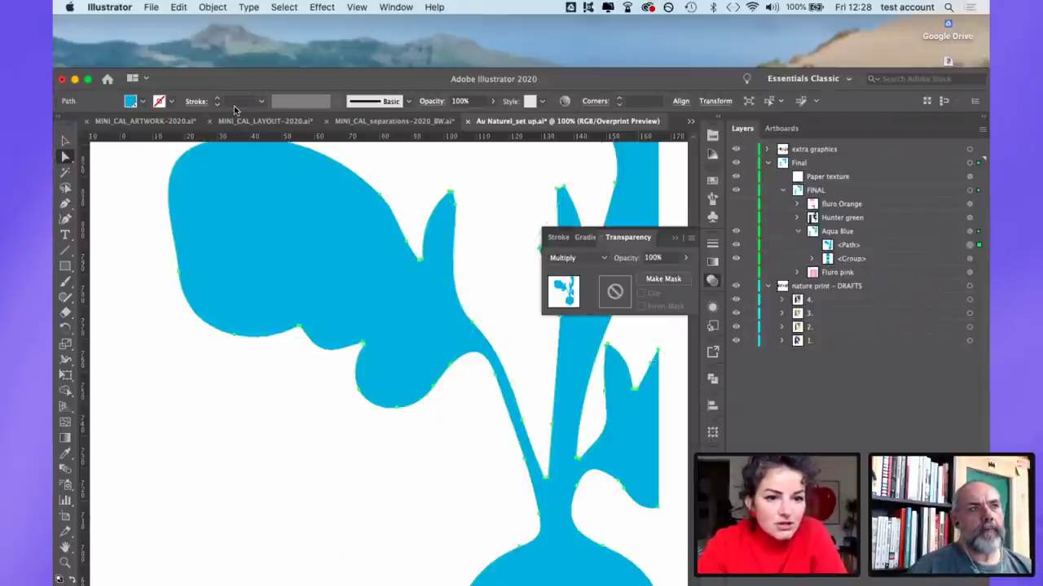
type("1")
key("Return")
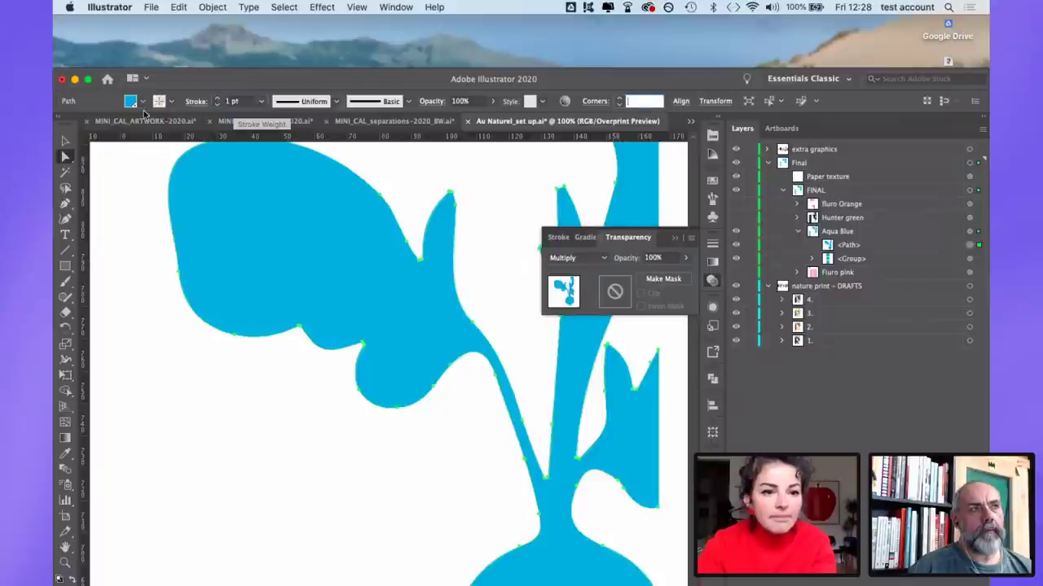
left_click(171, 101)
left_click(316, 272)
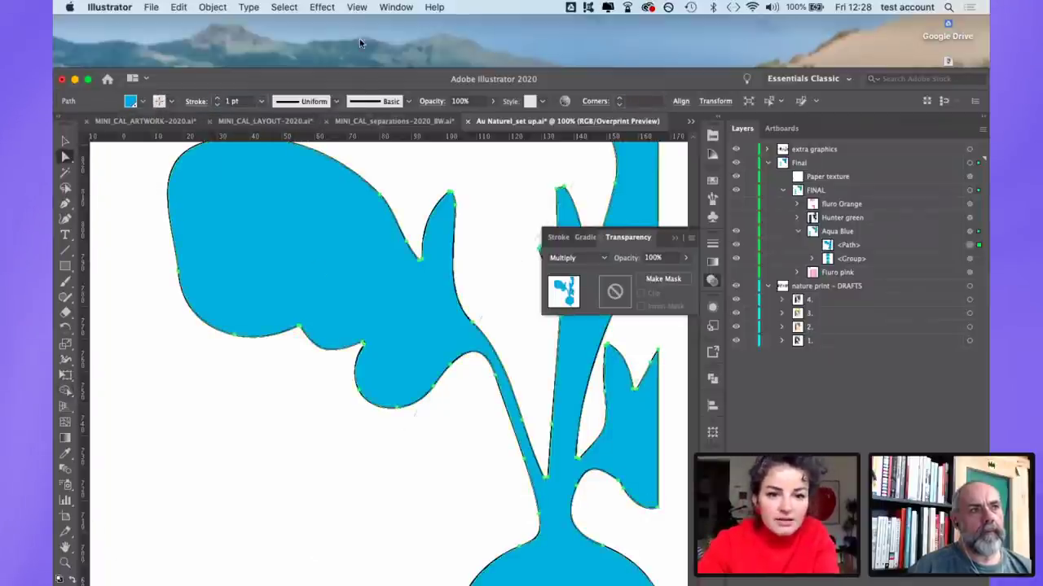
left_click_drag(359, 78, 364, 25)
scroll(191, 345, "up", 5)
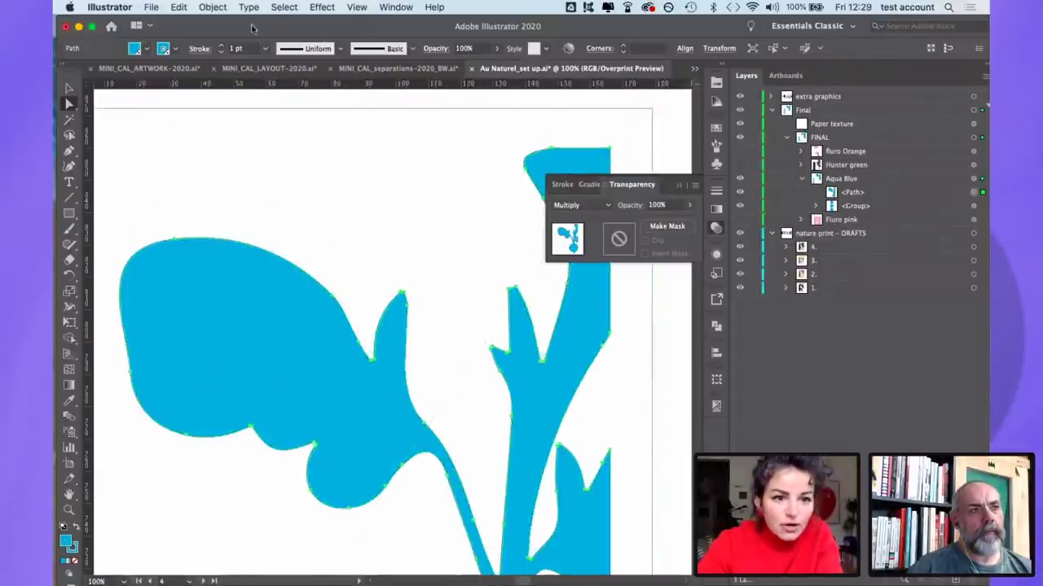
Step: Set the radish path's stroke weight to 2 pt
left_click(236, 49)
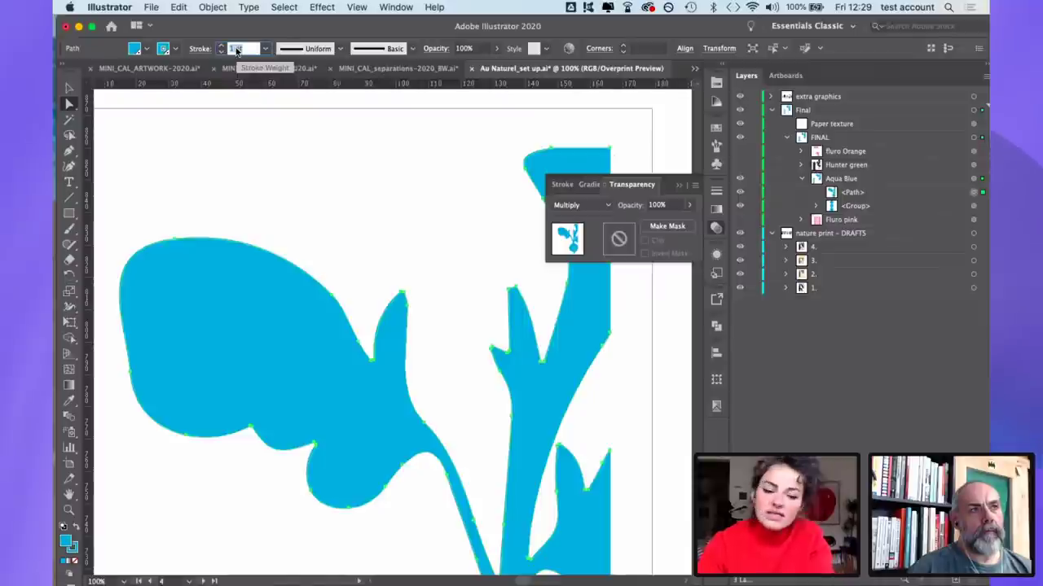
type("2")
key("Tab")
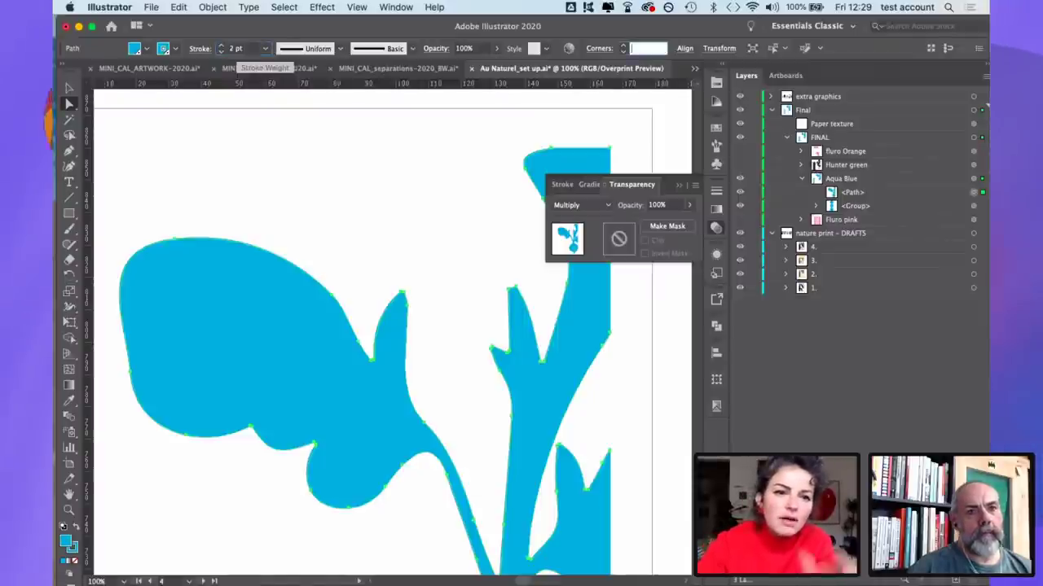
Step: Set the radish path's stroke weight to 1 mm
left_click(242, 49)
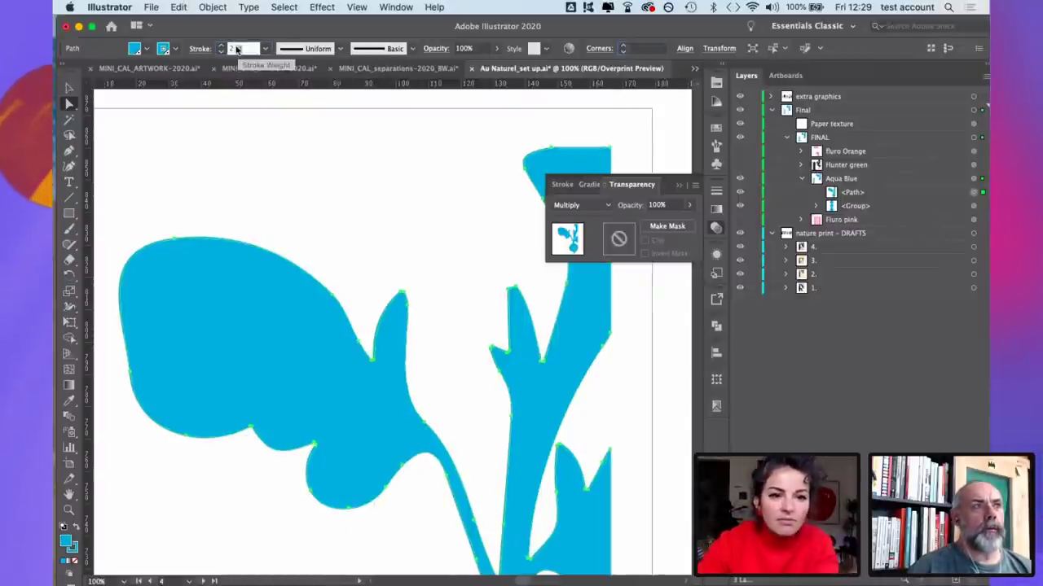
type("1mm")
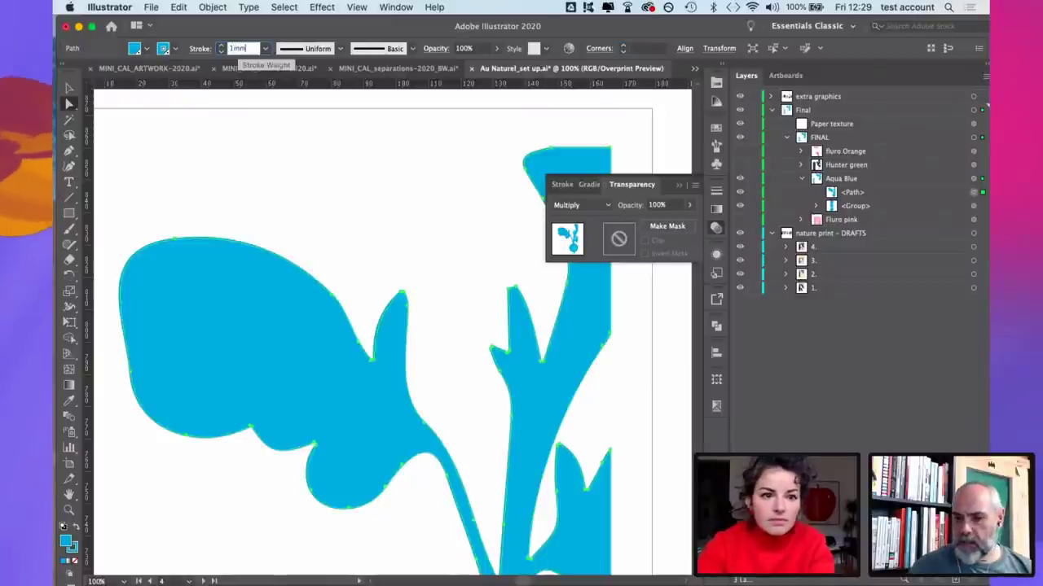
key("Tab")
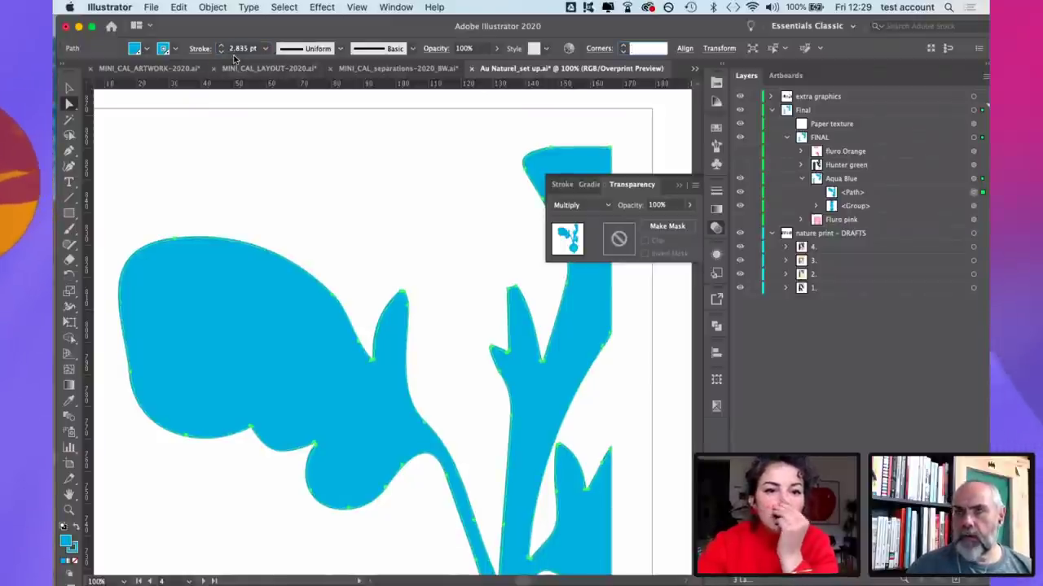
scroll(228, 90, "down", 2)
scroll(228, 90, "left", 1)
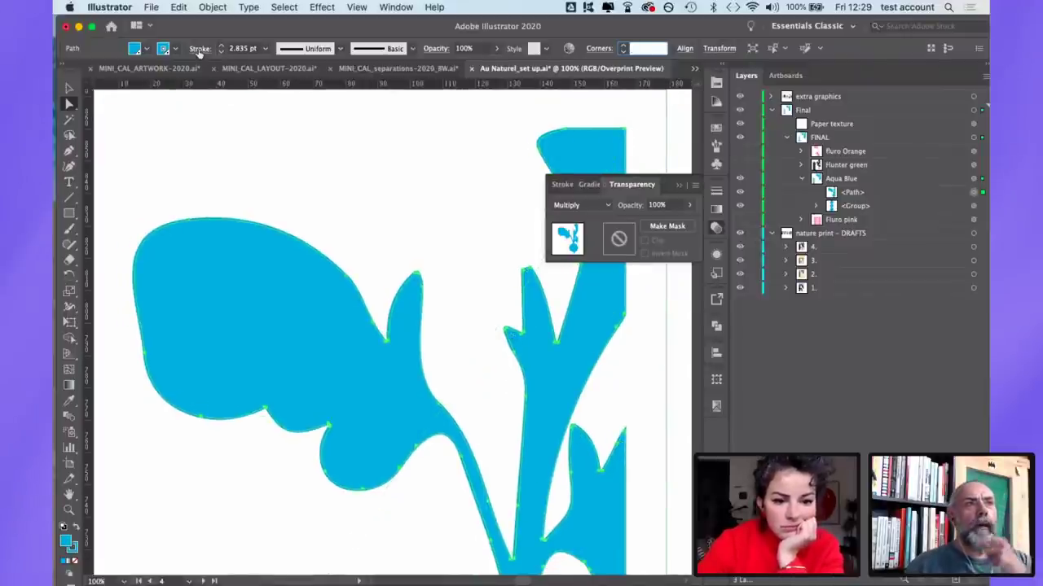
left_click(239, 49)
type("1")
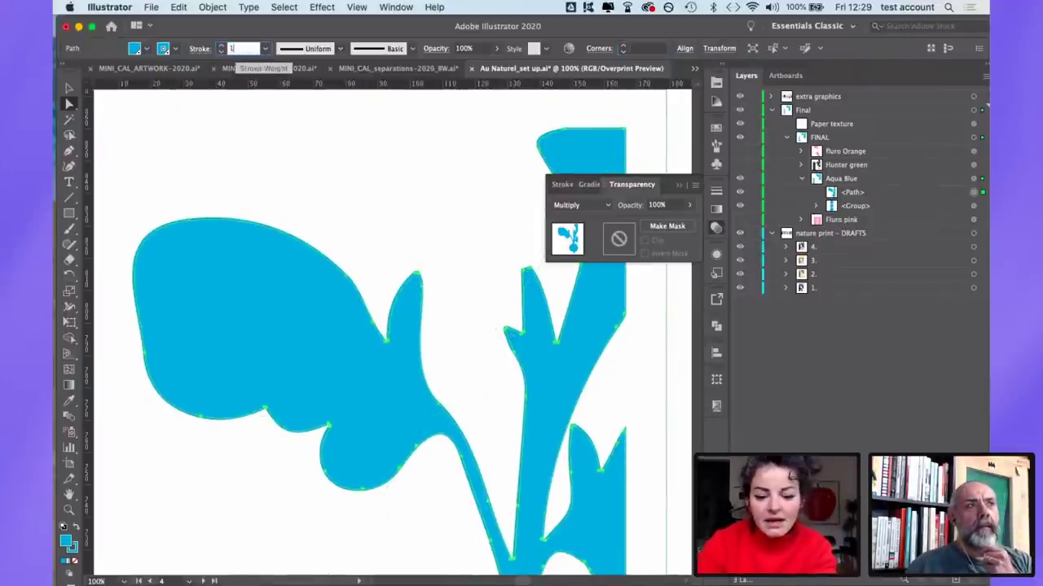
type("mm")
key("Tab")
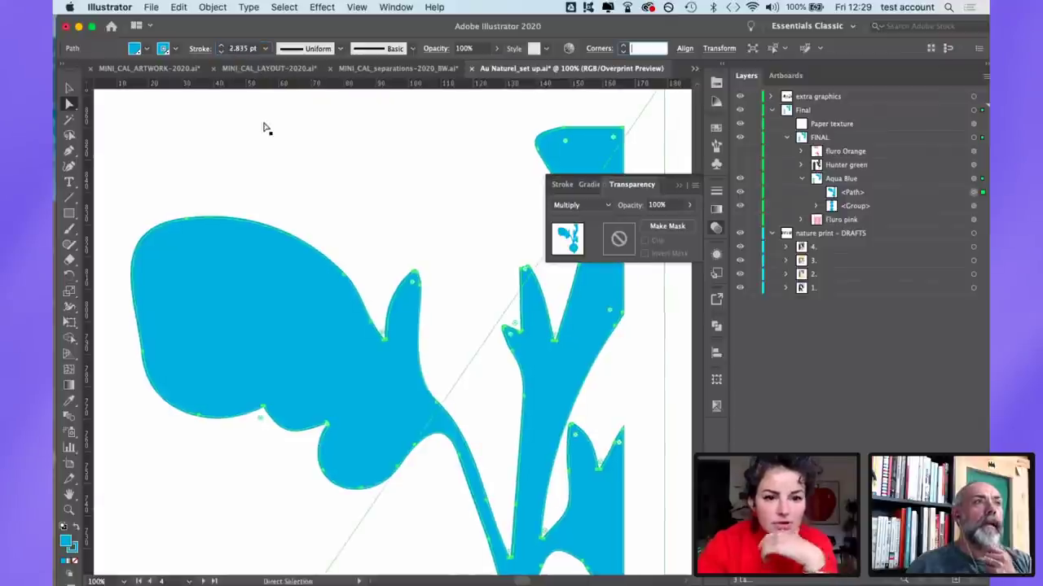
Step: Give the radish path's stroke round joins at its corners and round caps
scroll(263, 163, "down", 2)
scroll(263, 163, "left", 1)
left_click(200, 49)
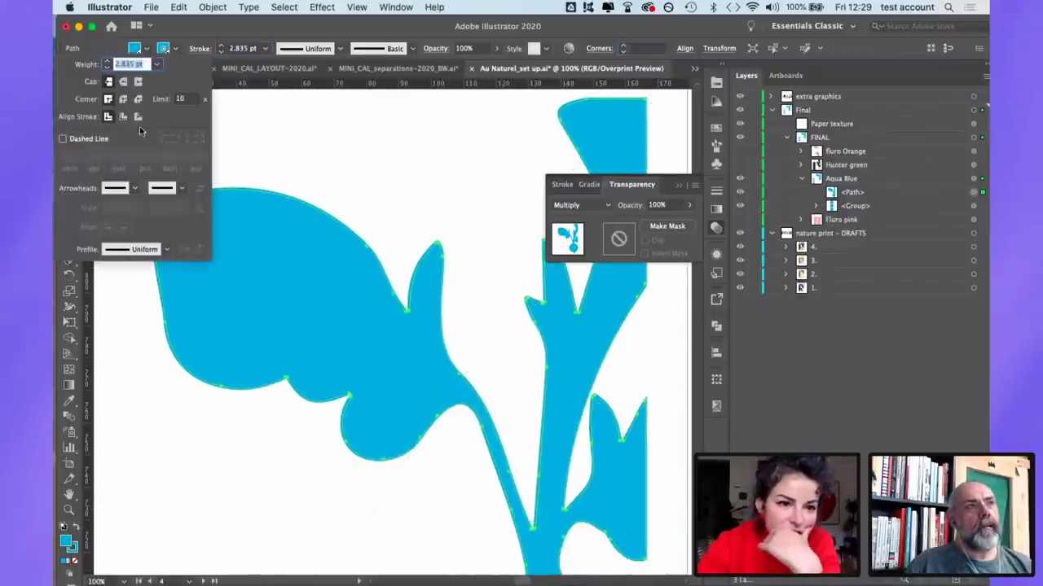
left_click(124, 99)
left_click(123, 81)
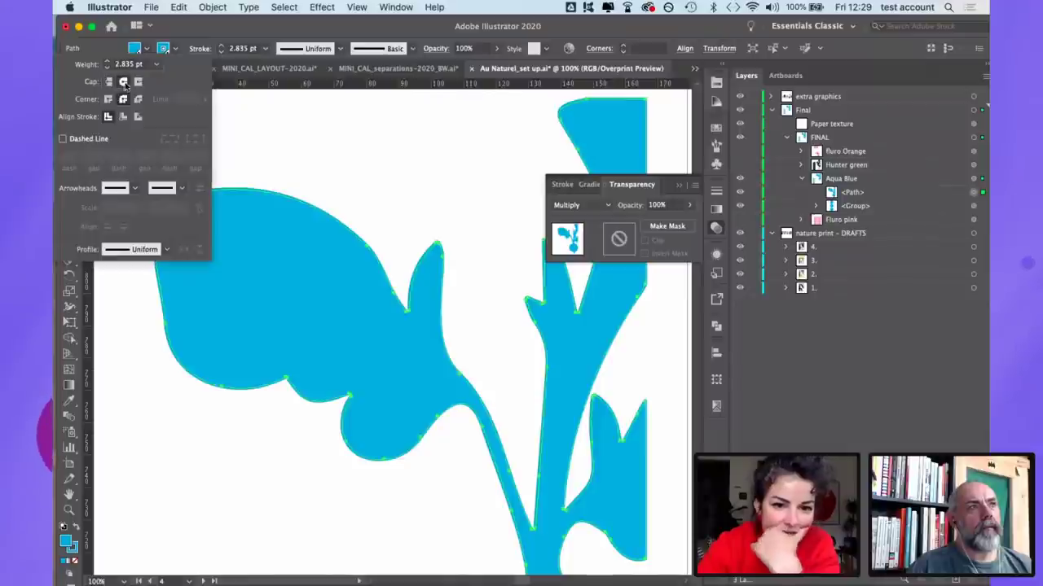
left_click(477, 170)
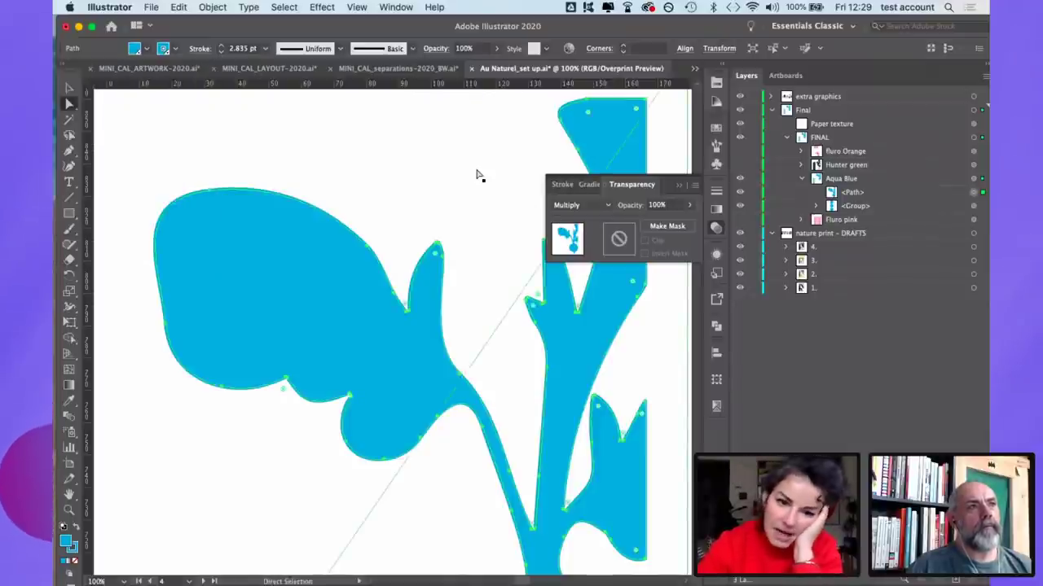
Step: Show the Hunter green group again and examine how the aqua radish's trapping stroke overlaps the dark green edges
left_click(740, 165)
scroll(435, 251, "down", 3)
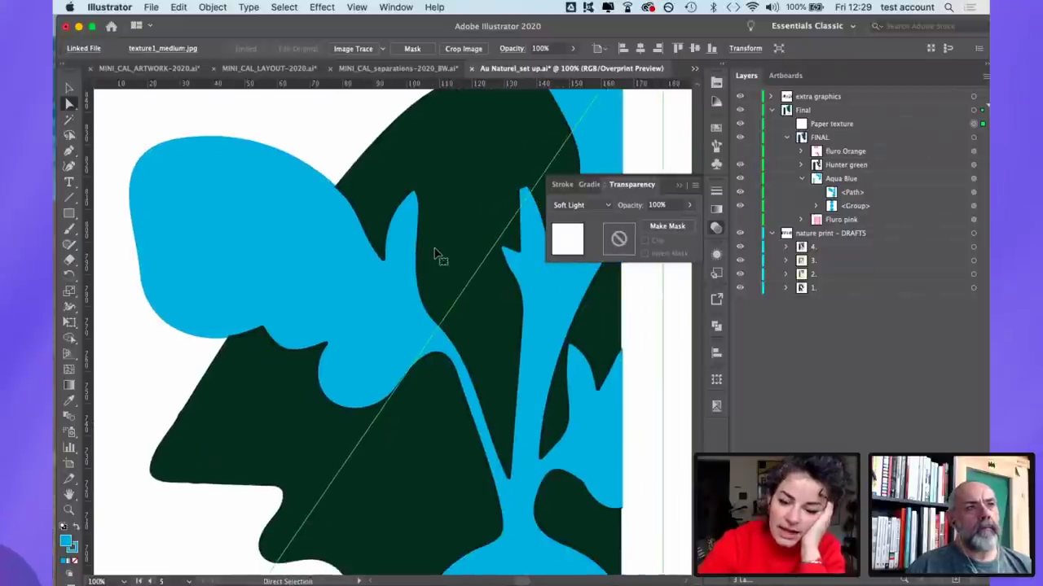
scroll(435, 252, "up", 5)
scroll(435, 253, "up", 2)
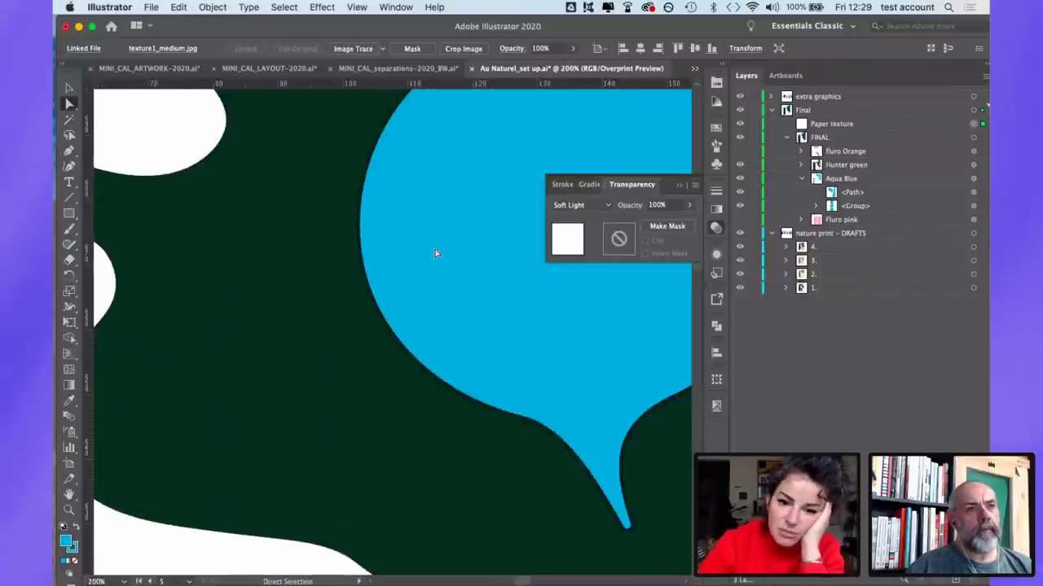
scroll(435, 250, "right", 2)
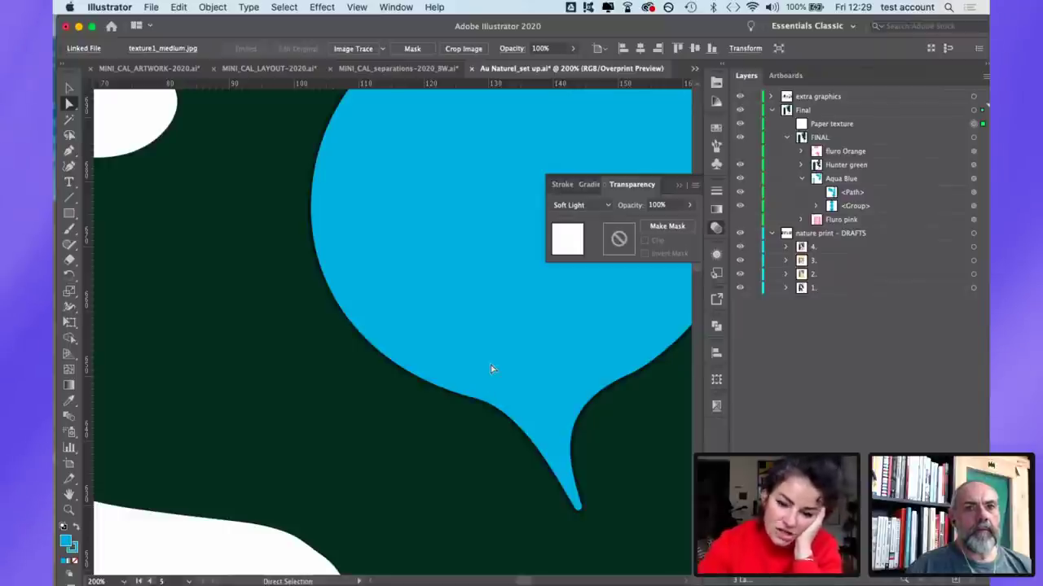
key("super+1")
scroll(489, 369, "down", 2)
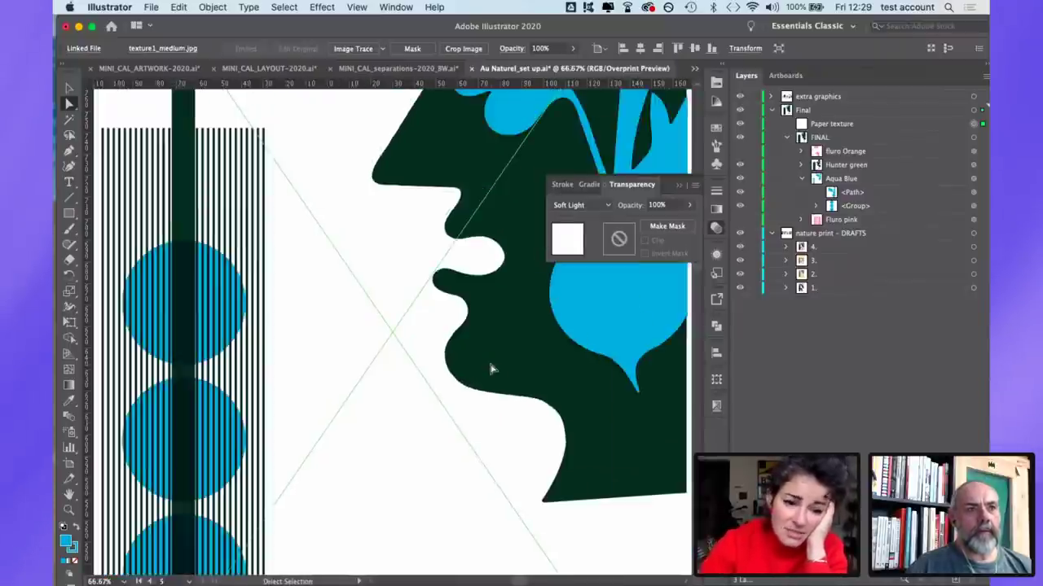
scroll(489, 369, "down", 3)
scroll(490, 369, "down", 3)
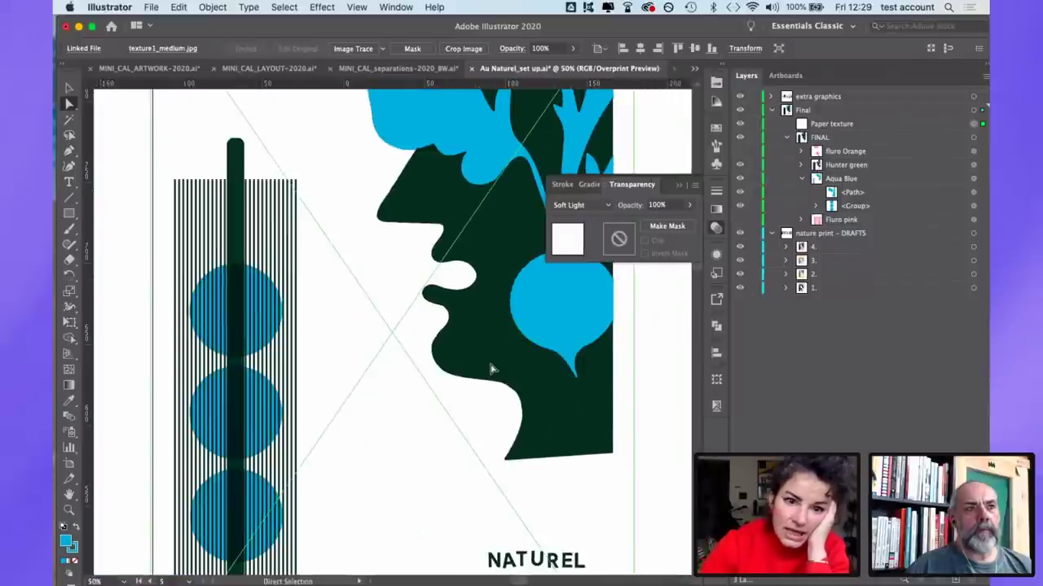
scroll(491, 366, "up", 1)
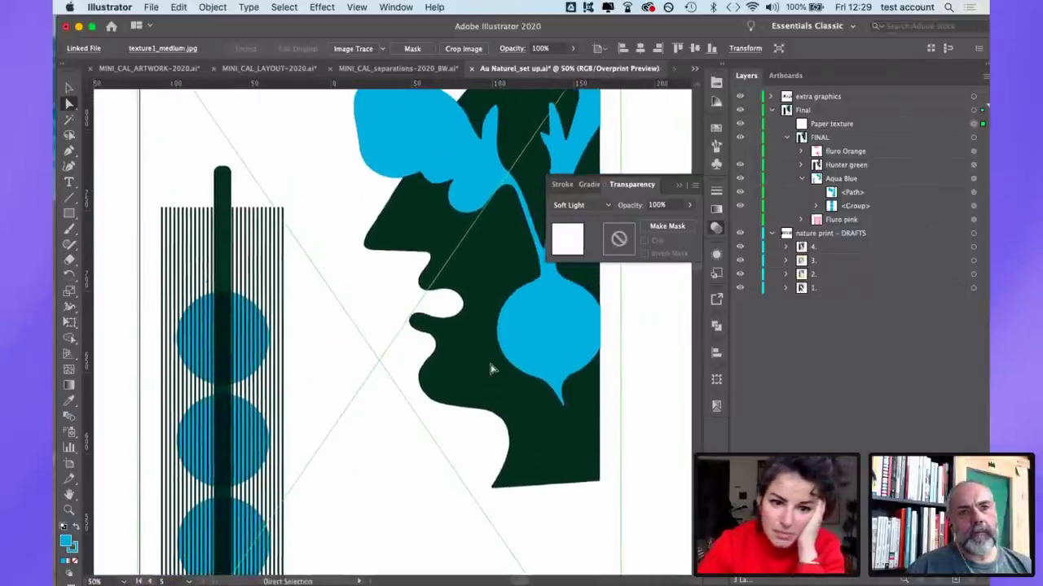
Step: Show the Fluro pink and fluro Orange groups again and target the fluro Orange artwork
left_click(972, 181)
left_click(739, 219)
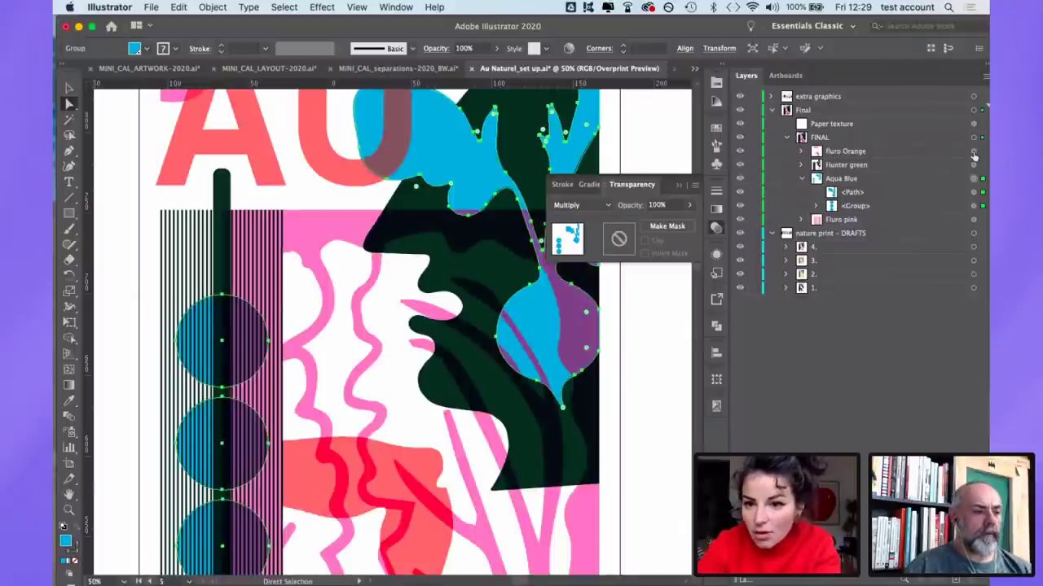
left_click(973, 151)
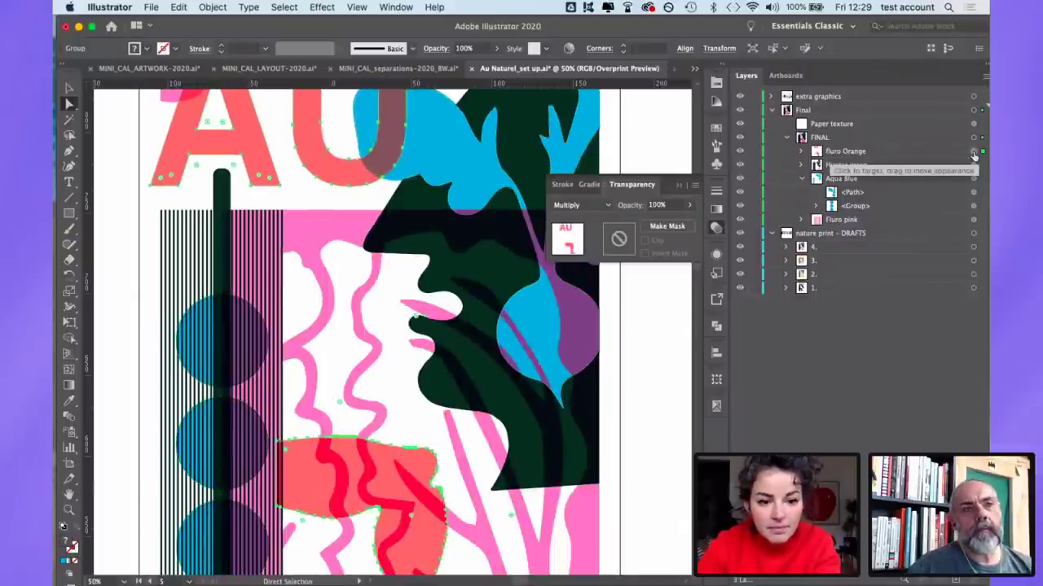
Step: Try shifting the Aqua Blue group slightly out of register to examine the gaps against the other colours
left_click(974, 179)
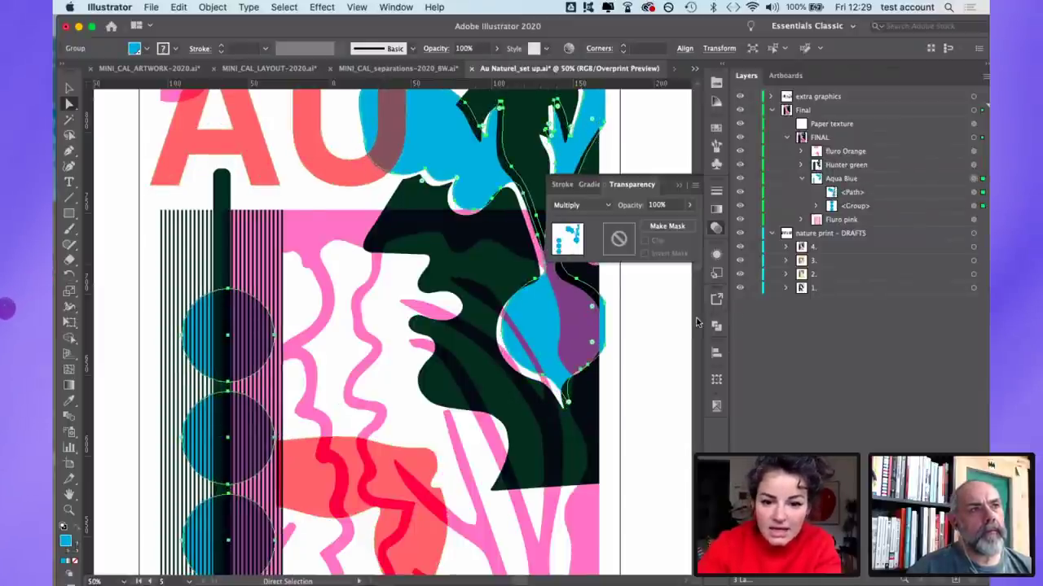
scroll(670, 332, "down", 5)
left_click(670, 331)
scroll(670, 331, "up", 1)
key("super+minus")
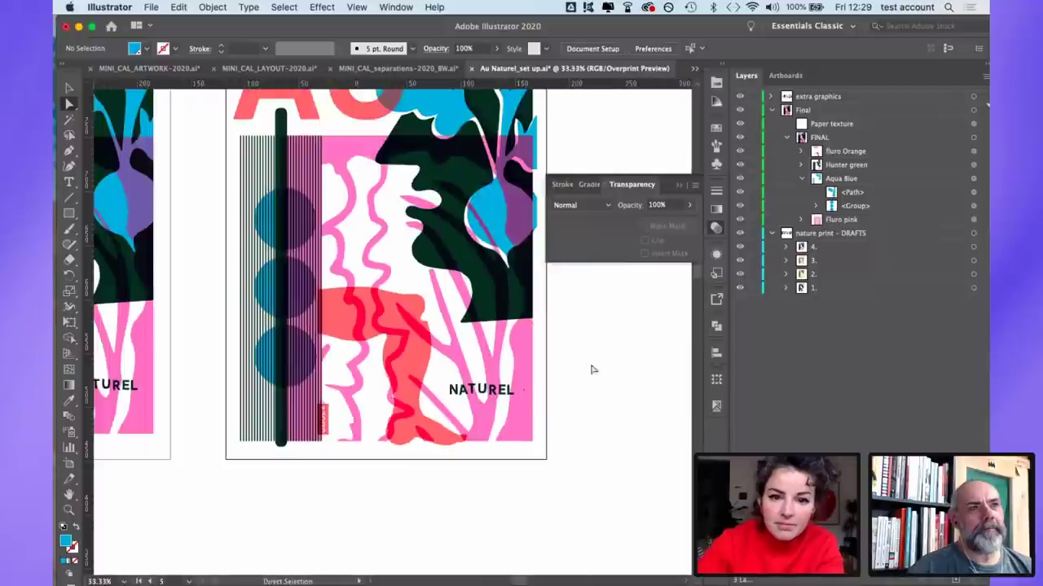
scroll(522, 399, "up", 2)
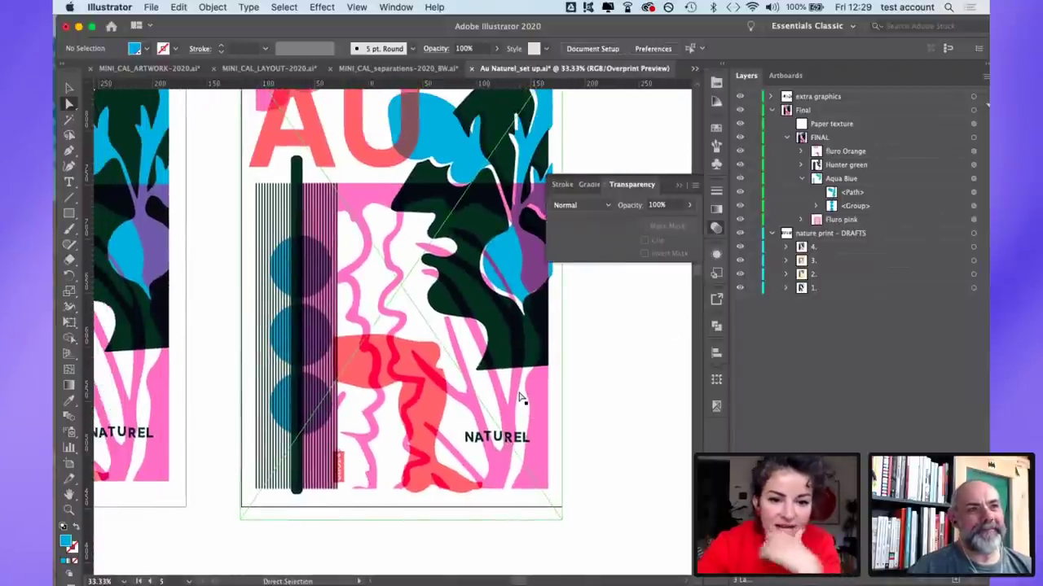
Step: Undo the Aqua Blue group's shift and restore its registration with the other colours
key("super+z")
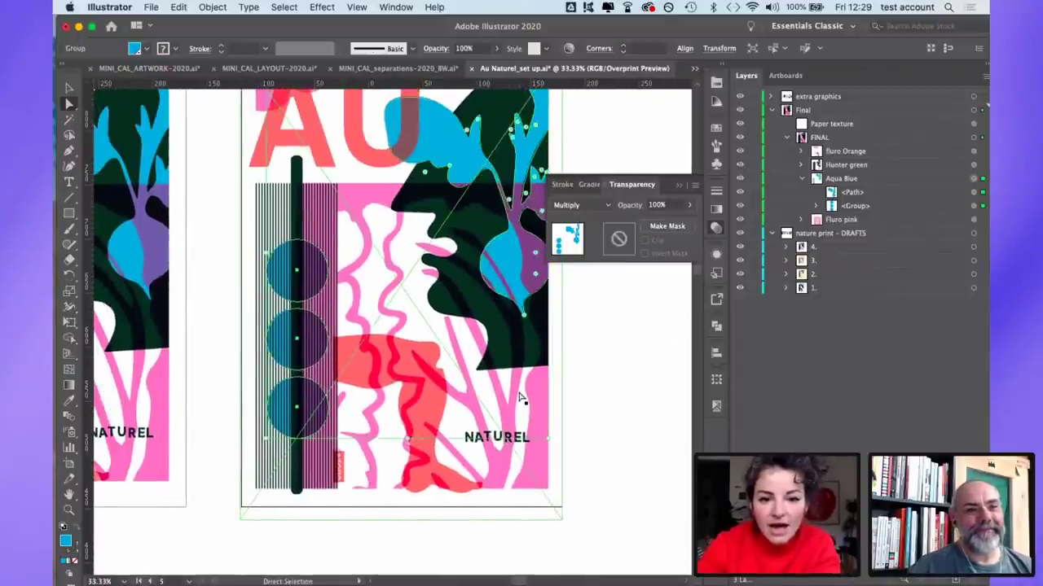
key("super+z")
key("super+z")
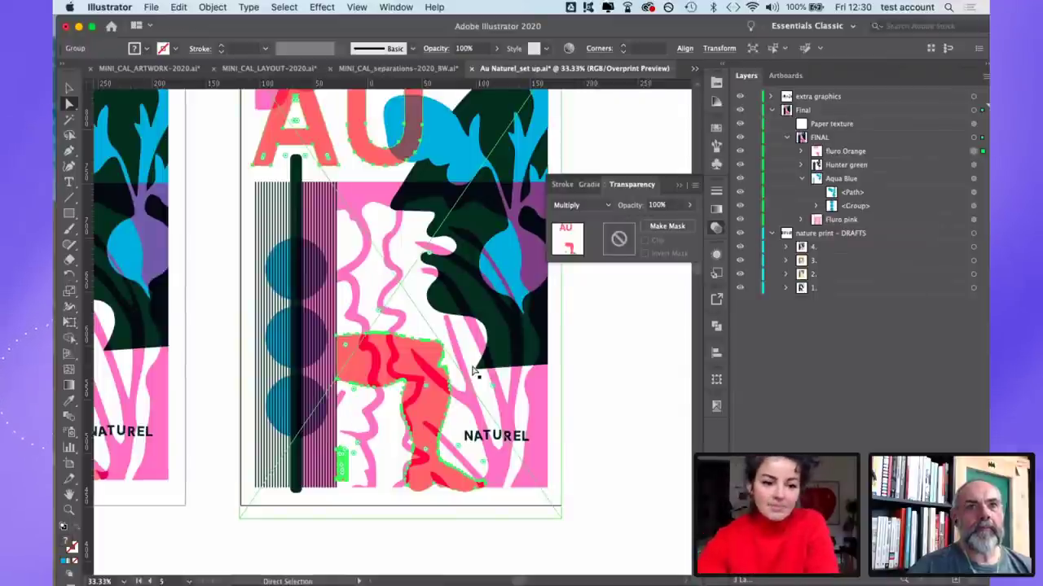
Step: Target the whole FINAL group and use Recolor Artwork to turn the dark green into black with 0% saturation and brightness
left_click(974, 220)
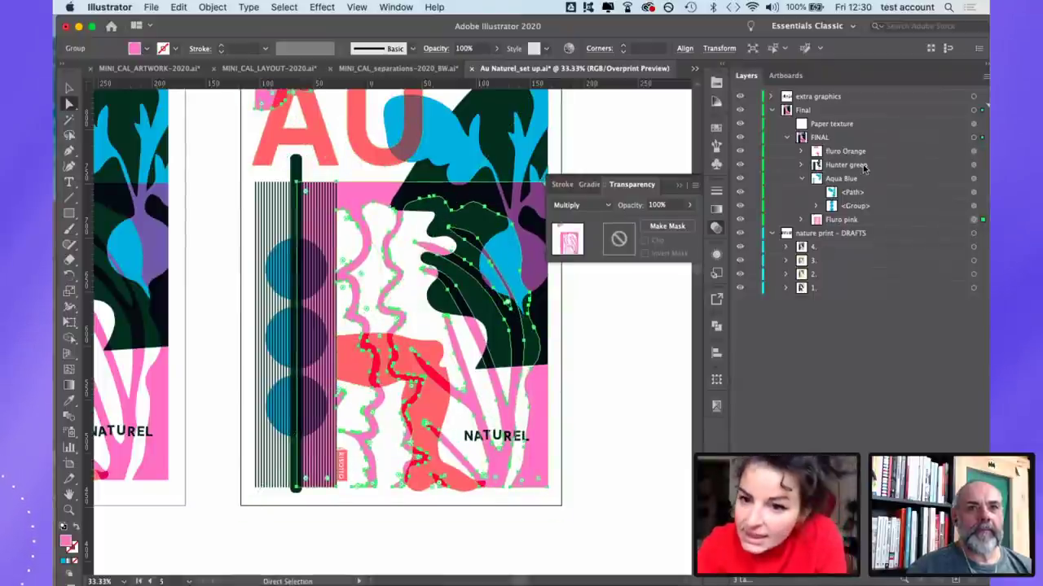
left_click(974, 137)
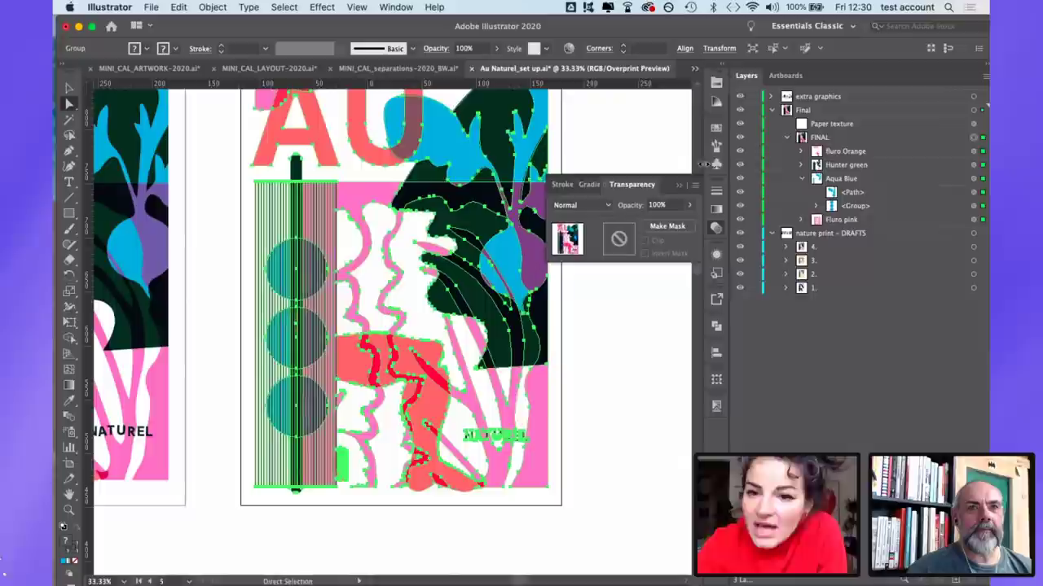
left_click(569, 48)
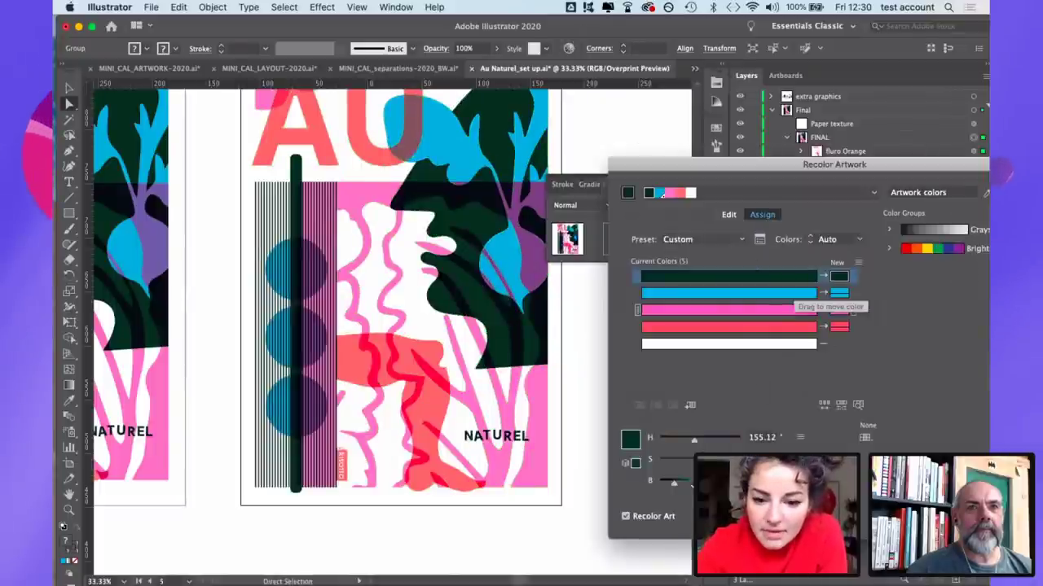
left_click_drag(662, 484, 656, 484)
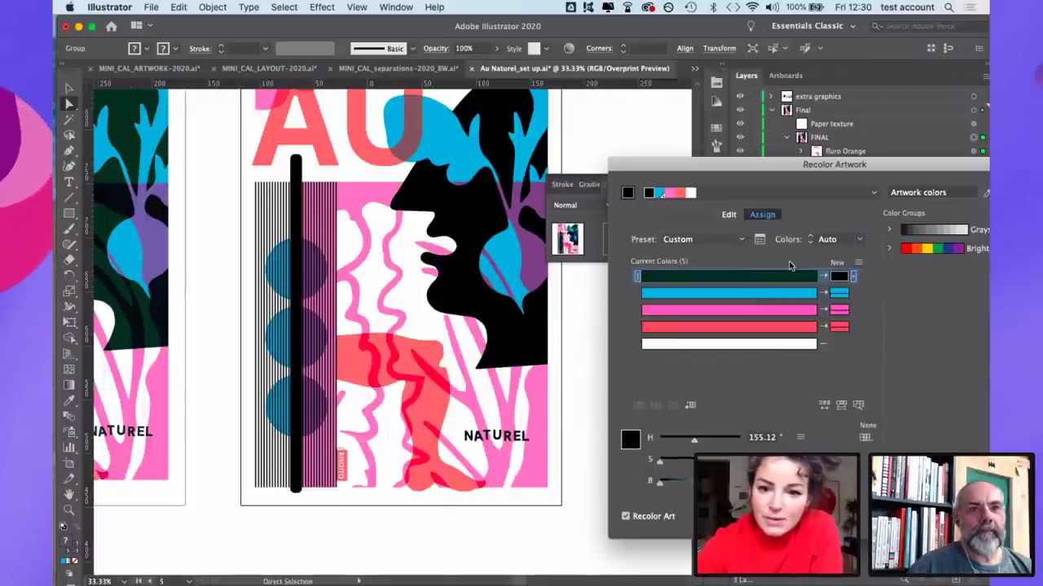
Step: Recolour the aqua blue as a dark neutral grey with 0% saturation and 24% brightness
left_click_drag(767, 168, 702, 143)
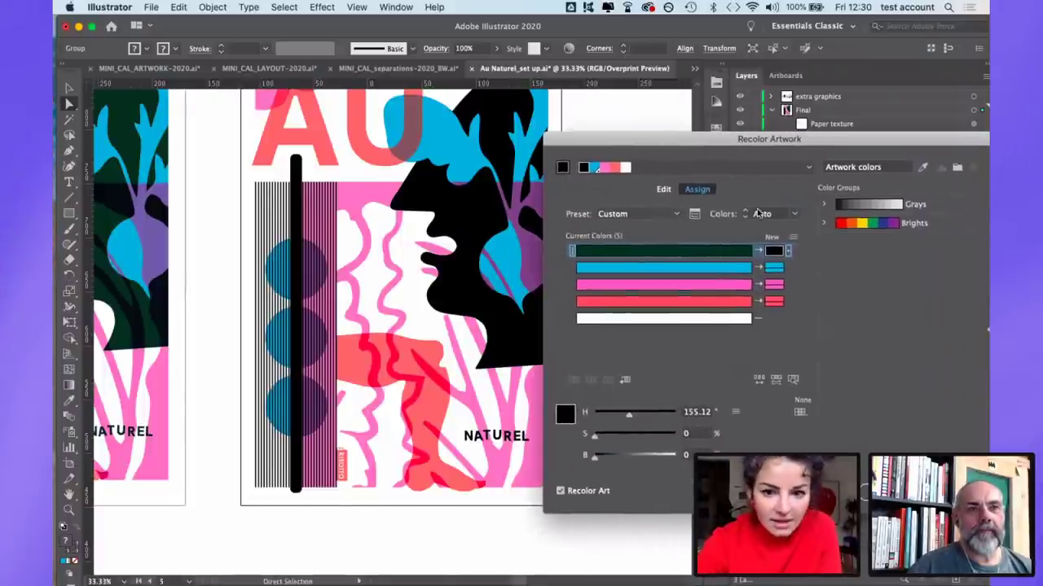
left_click(772, 268)
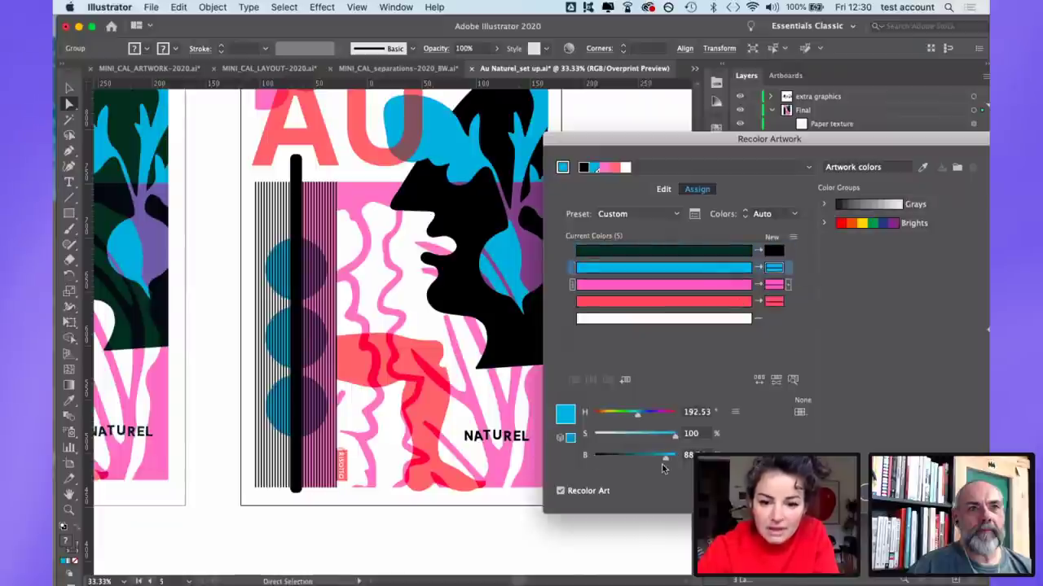
left_click_drag(673, 456, 547, 437)
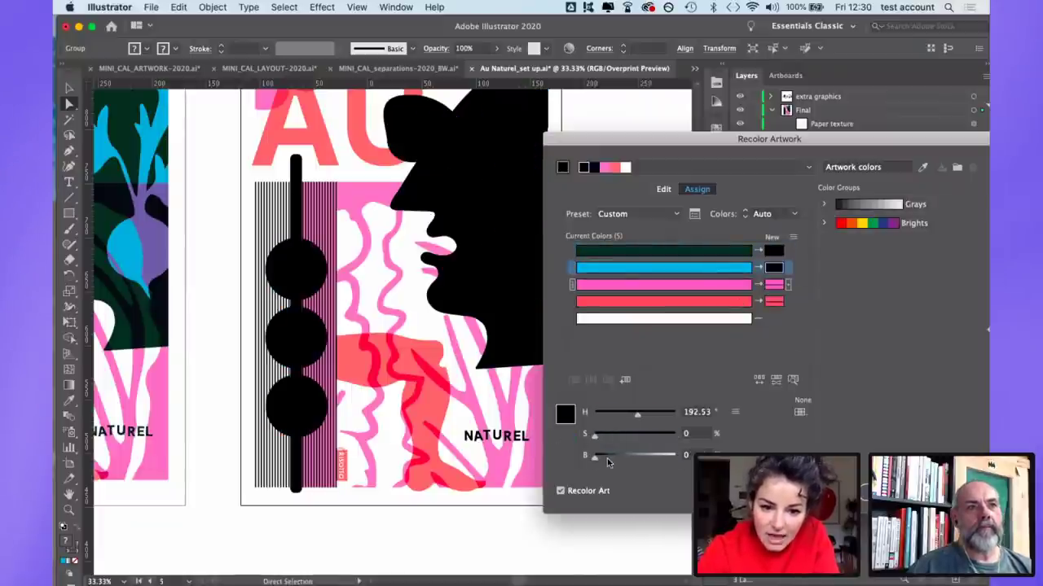
left_click_drag(607, 461, 631, 462)
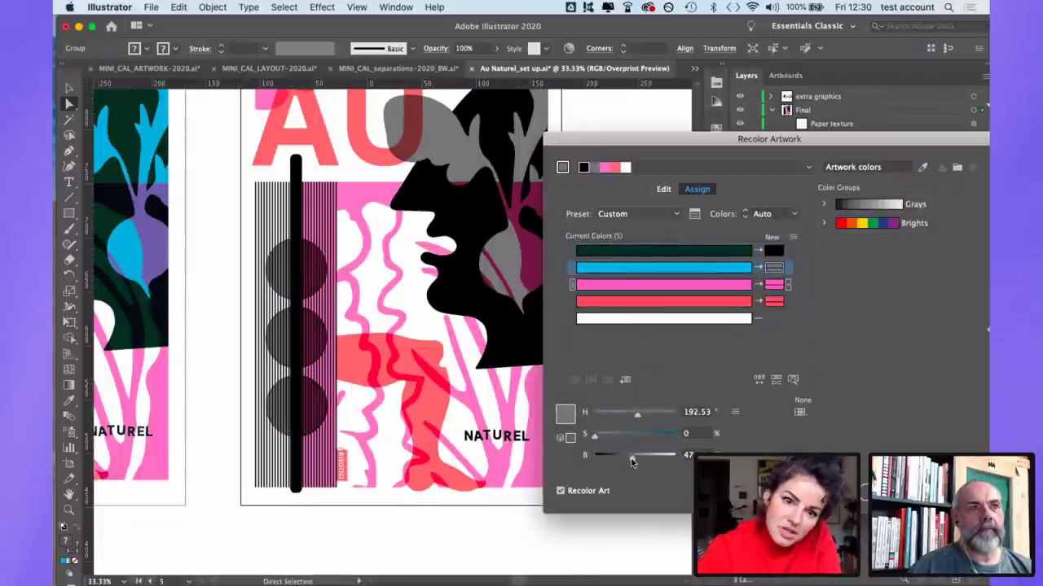
left_click(613, 457)
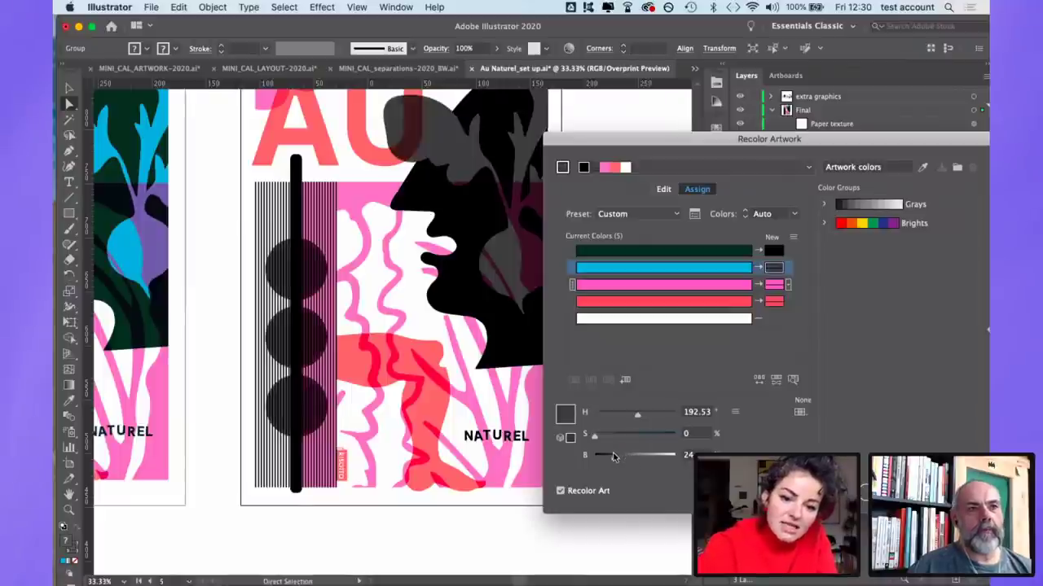
left_click_drag(610, 462, 614, 462)
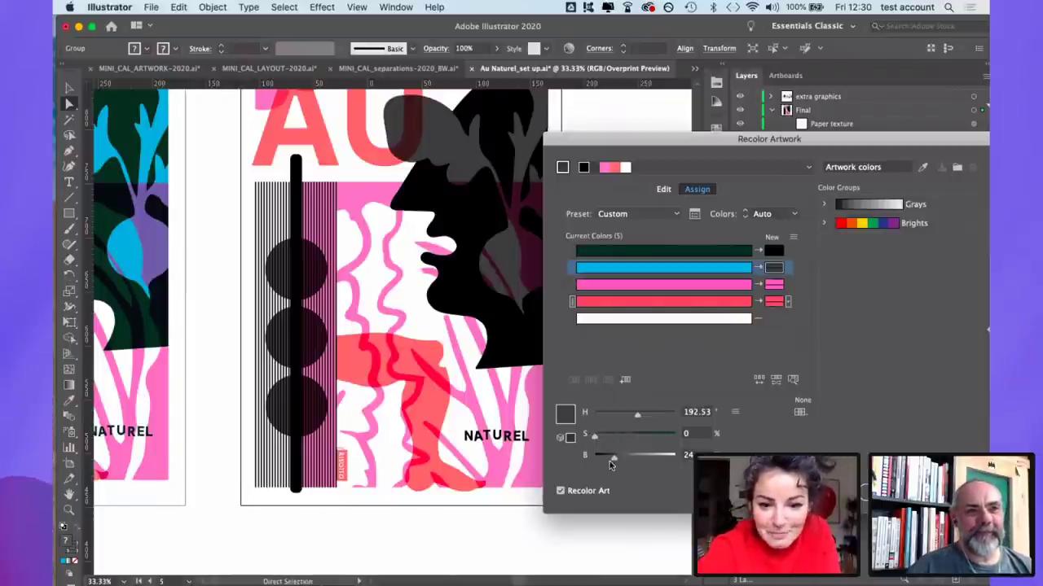
Step: Recolour the pink as a dark neutral grey with 0% saturation and 20% brightness
left_click(769, 285)
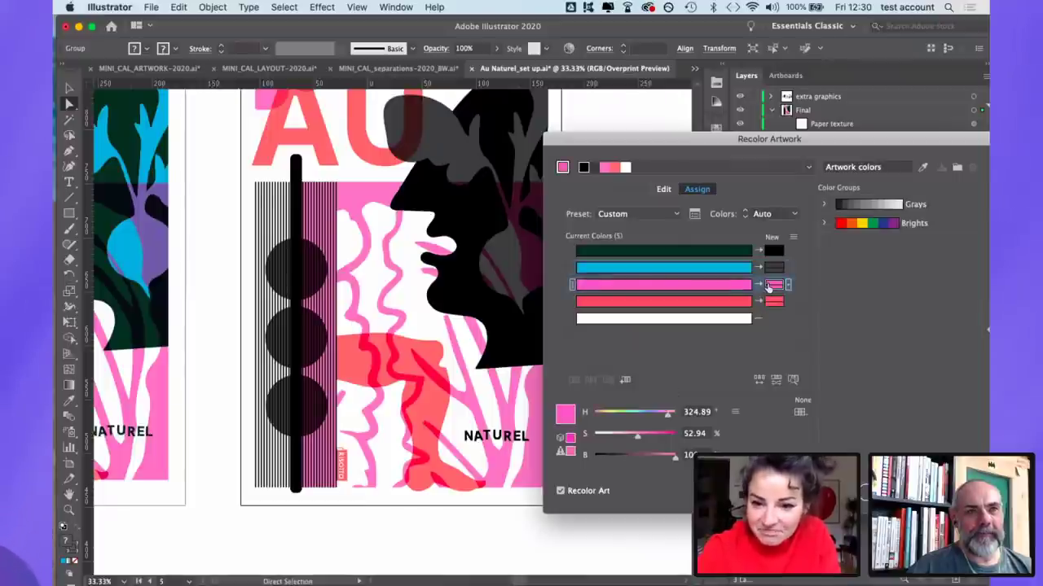
left_click(607, 459)
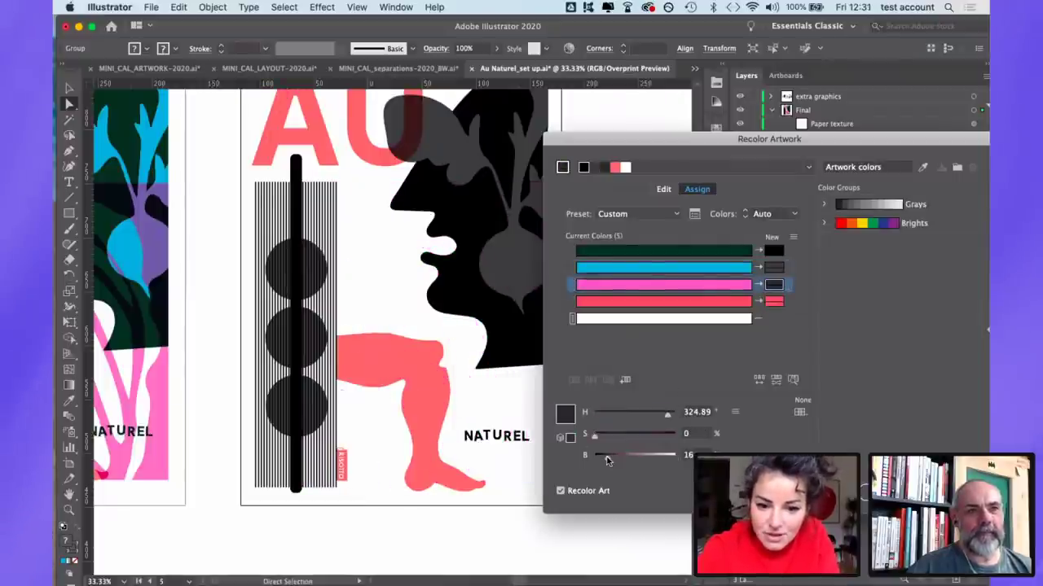
left_click_drag(610, 461, 611, 461)
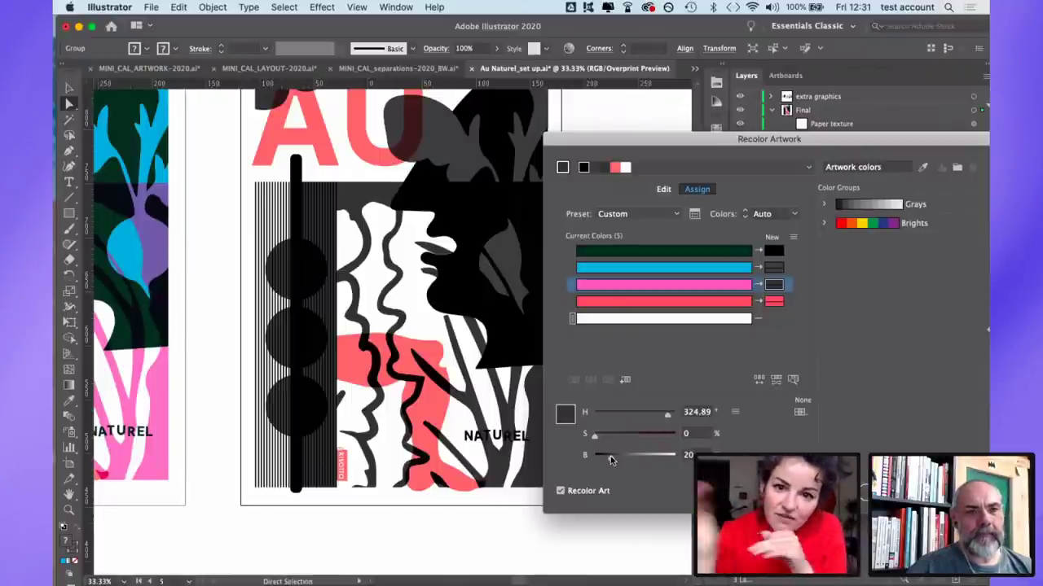
Step: Lighten the dark green's replacement colour from pure black to a near-black grey with 9% brightness
left_click(573, 251)
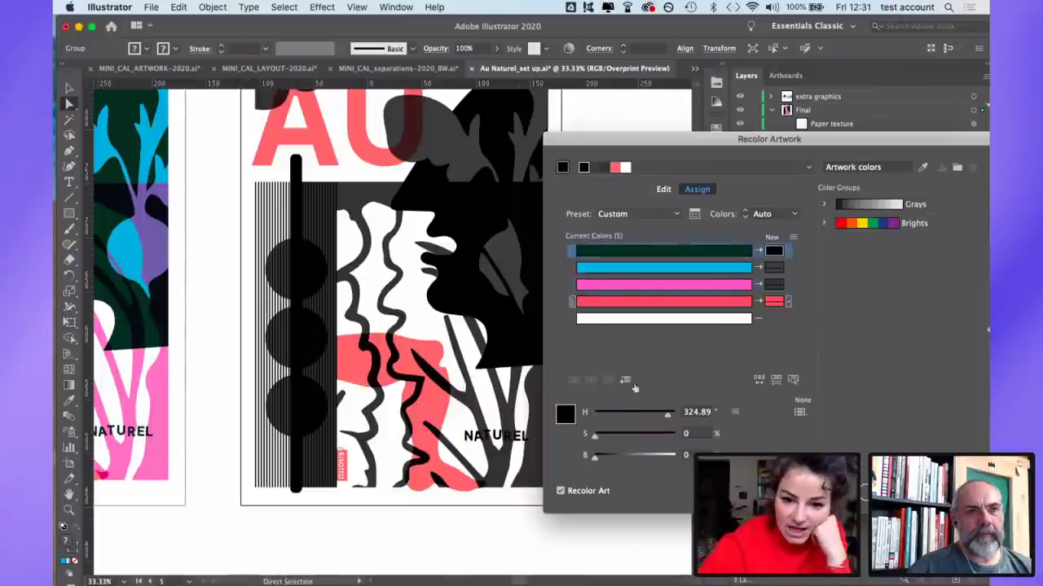
left_click(600, 459)
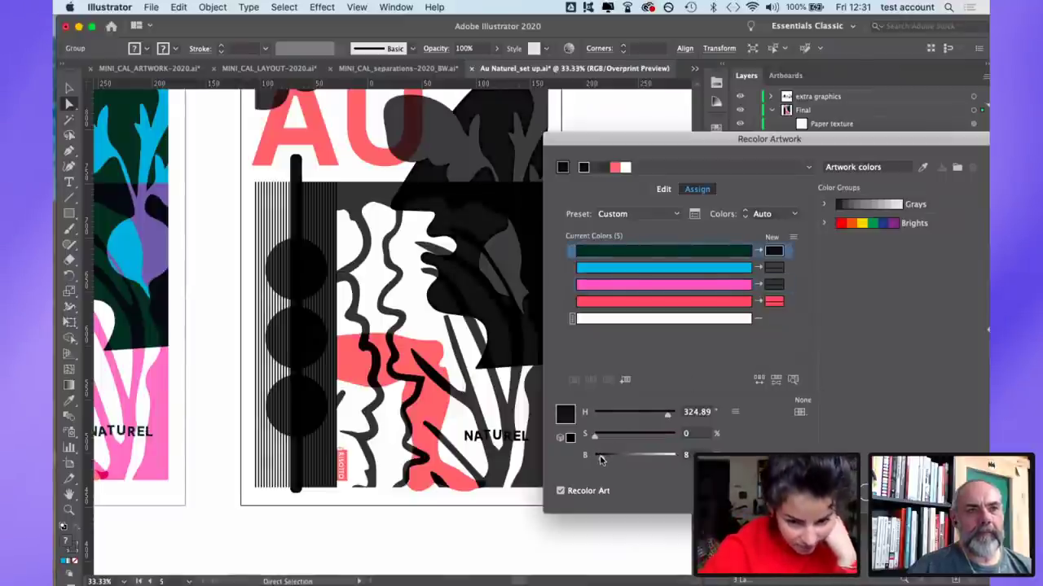
left_click(599, 460)
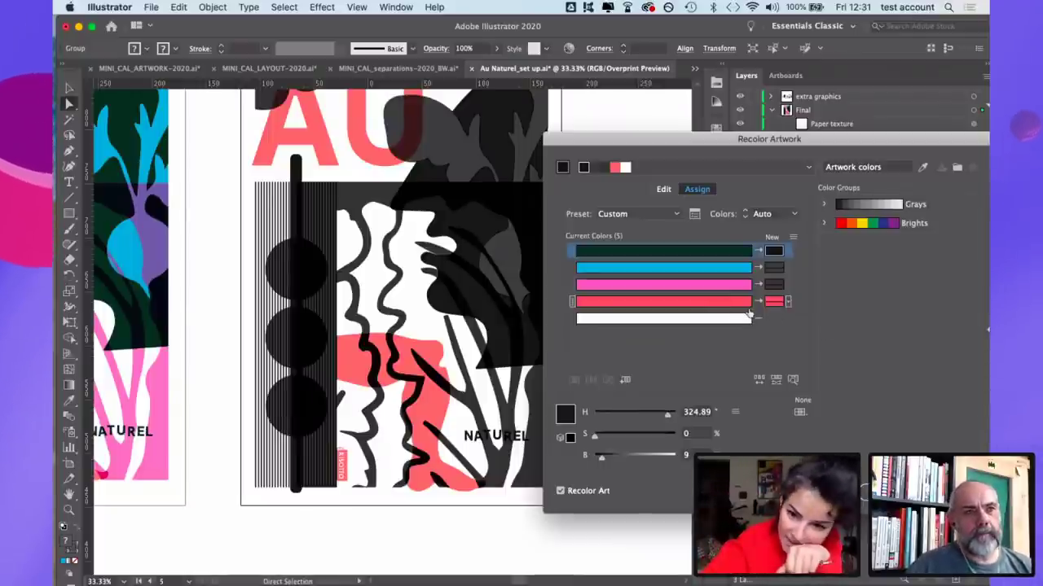
Step: Recolour the orange-red as black with 0% saturation and 0% brightness, and apply the recolouring to the artwork
left_click(772, 302)
left_click_drag(675, 454, 594, 454)
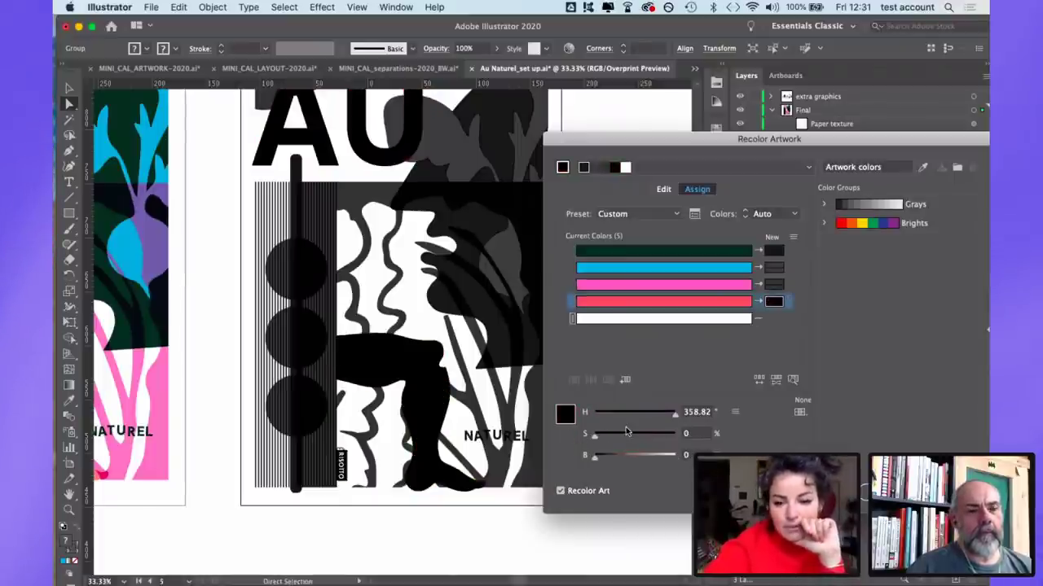
key("Return")
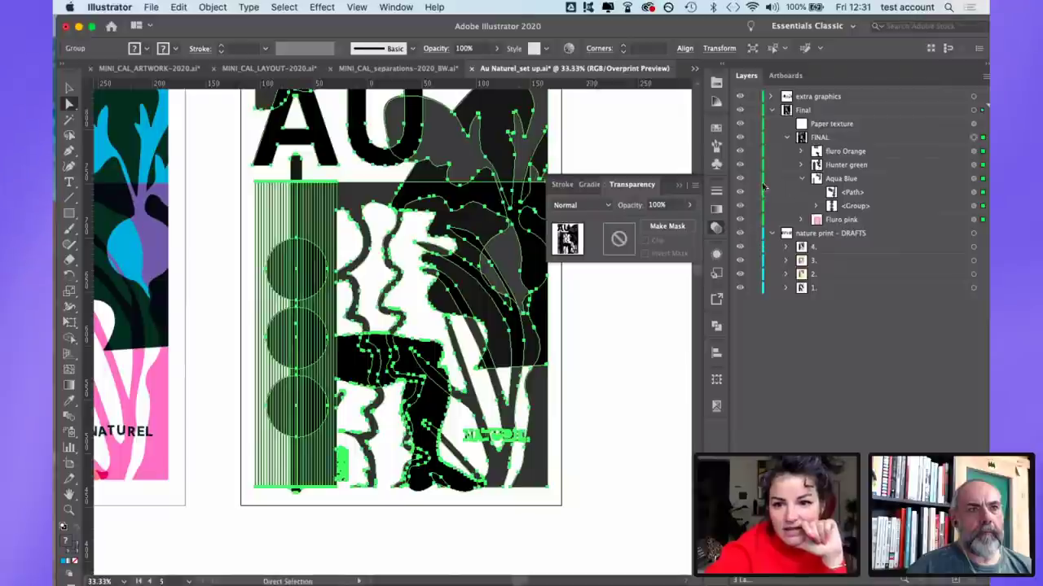
Step: Hide the Aqua Blue, Fluro pink and Hunter green groups to view the fluro Orange separation alone, and hide that group as well
left_click(741, 180)
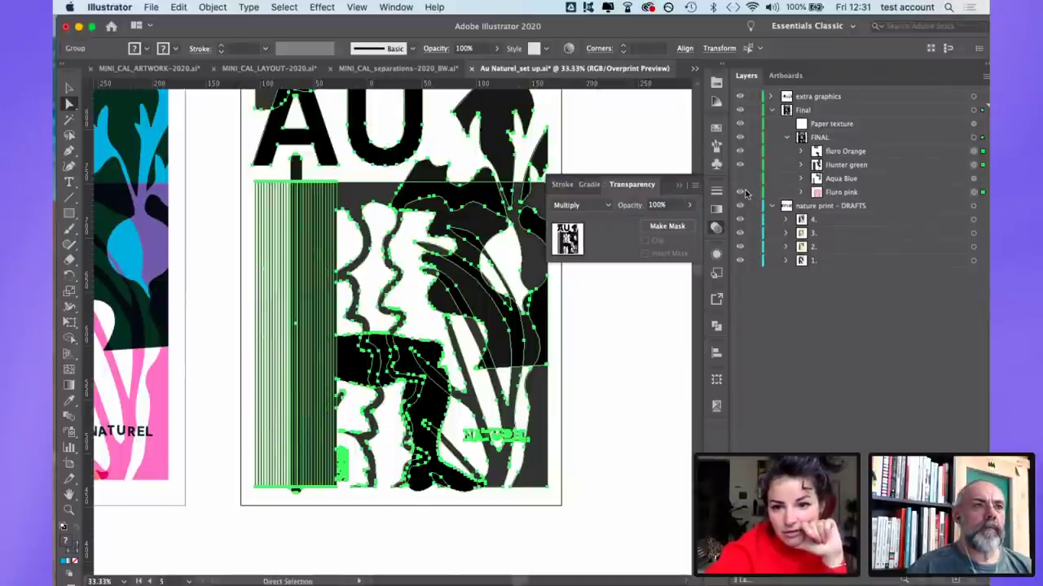
left_click(741, 193)
left_click(741, 165)
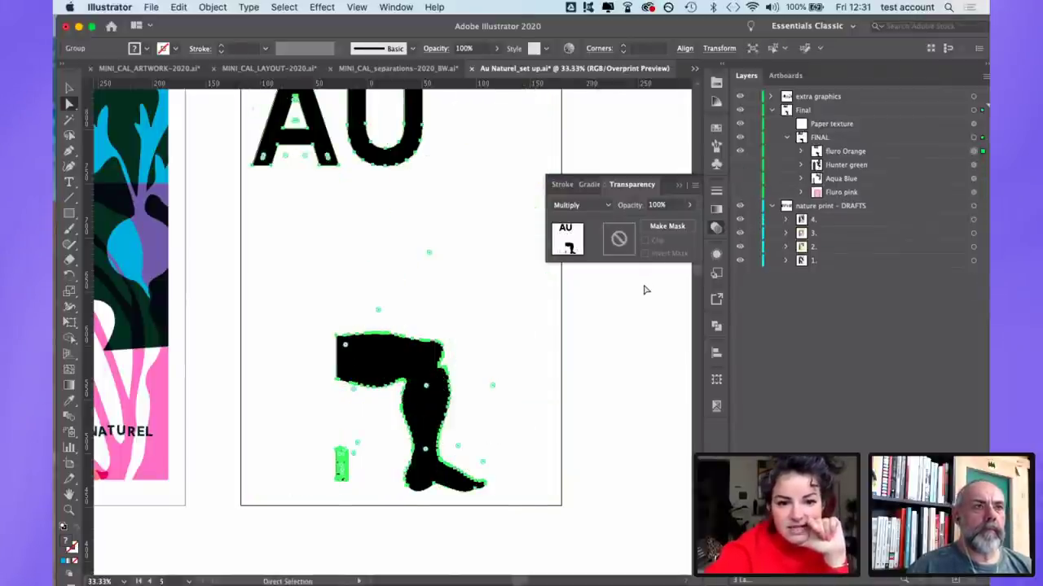
left_click(589, 310)
scroll(563, 330, "up", 3)
scroll(562, 329, "down", 2)
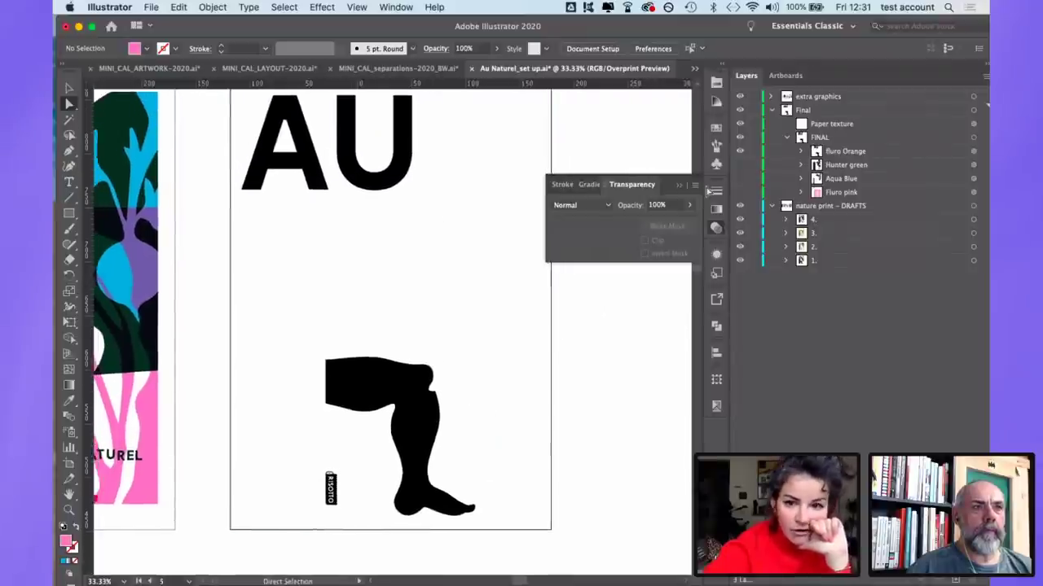
left_click(741, 151)
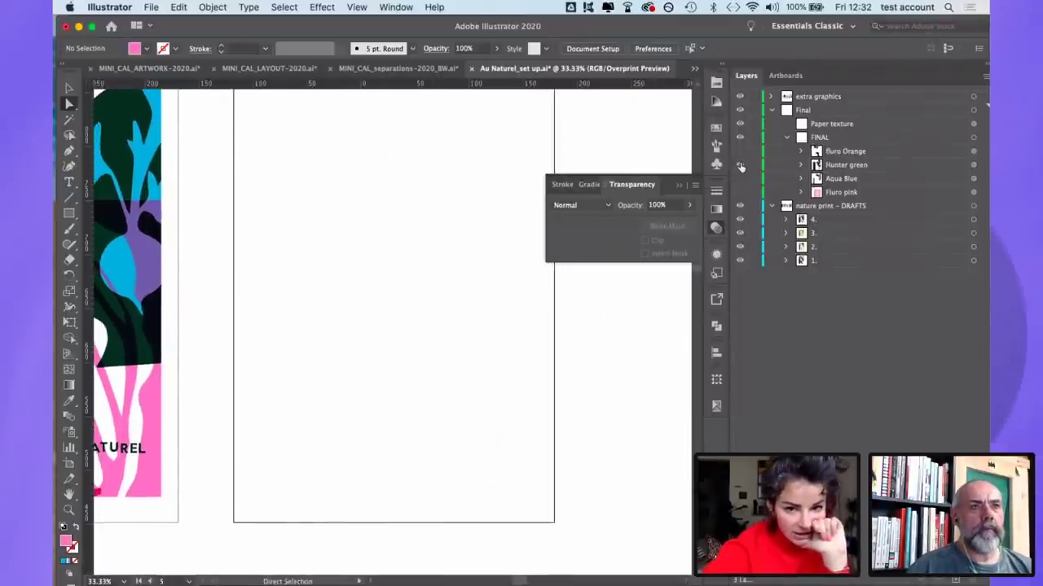
Step: View the Aqua Blue and Fluro pink separations one at a time, and show all four colour groups together again
left_click(740, 178)
left_click(741, 178)
left_click(740, 178)
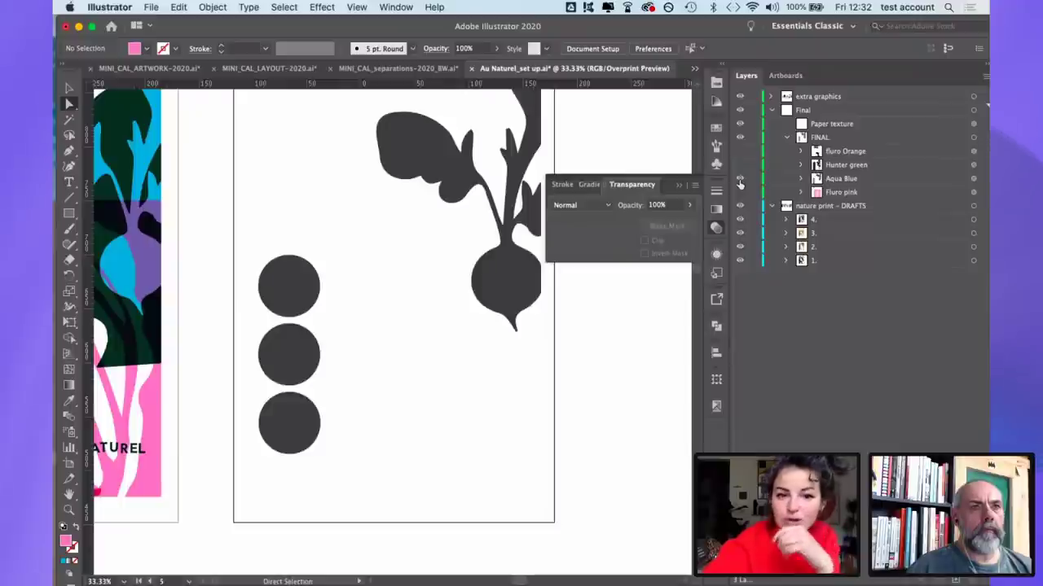
left_click(741, 178)
left_click(740, 193)
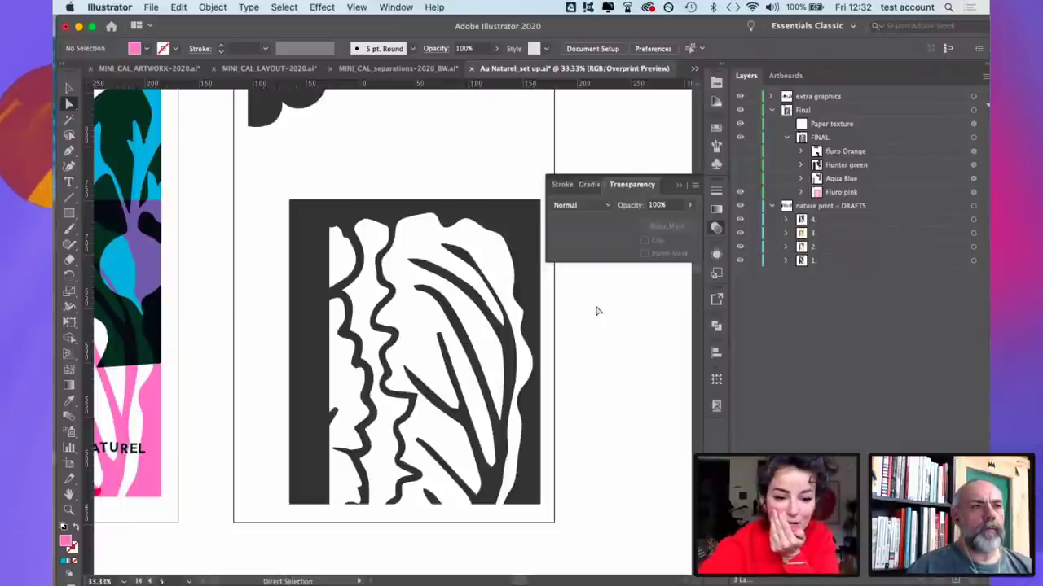
left_click(740, 179)
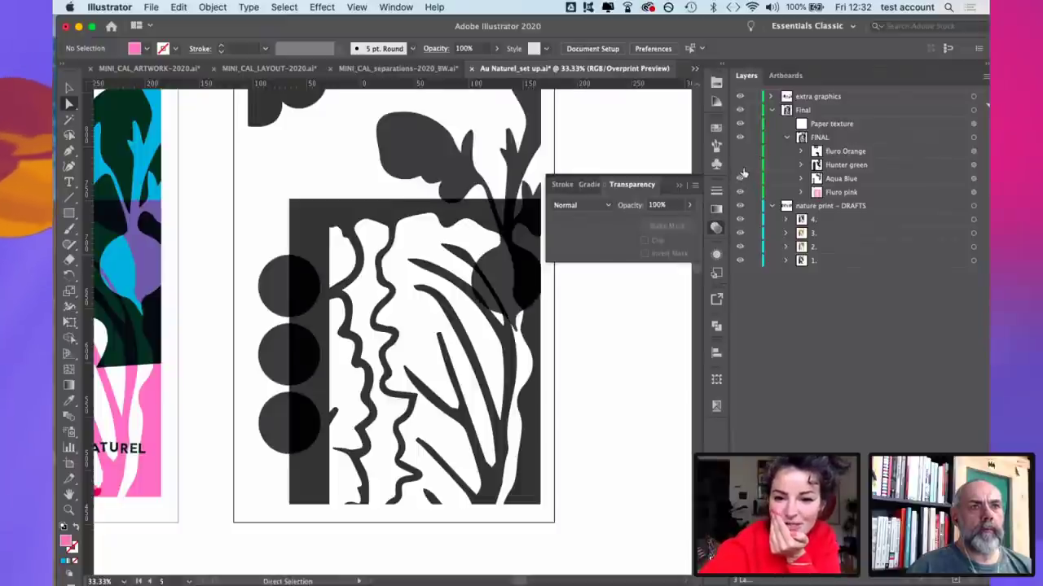
left_click(740, 165)
left_click(741, 151)
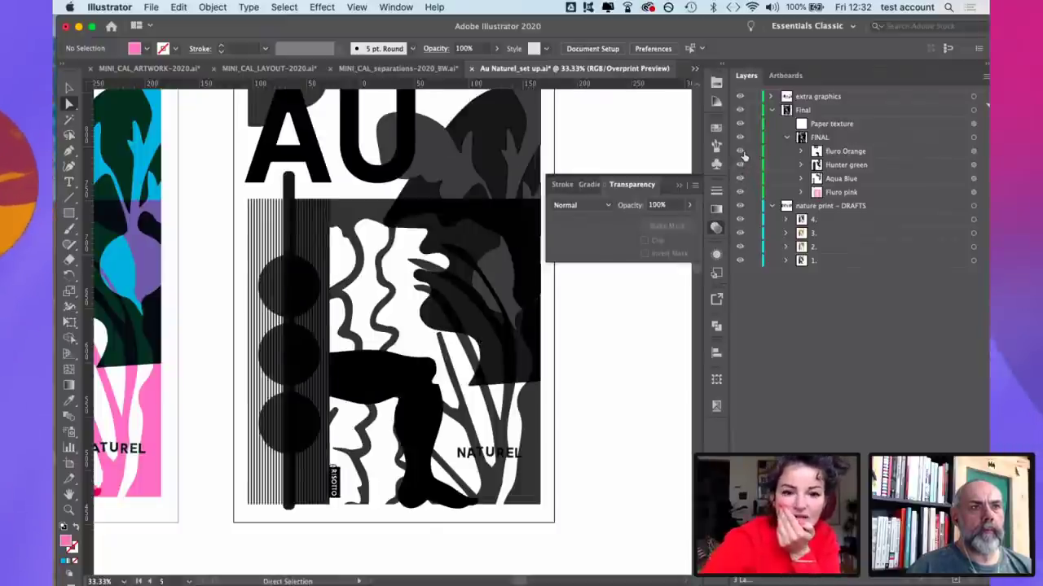
Step: Undo the group visibility changes and the greyscale recolouring to restore the print's original colours, and deselect the artwork
left_click(740, 151)
left_click(740, 165)
left_click(740, 192)
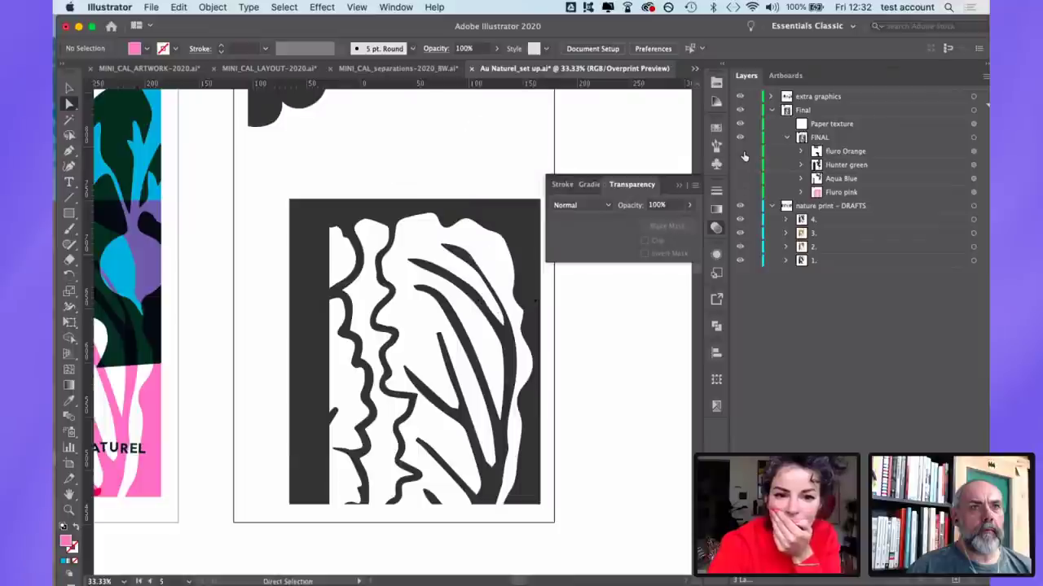
left_click(741, 178)
left_click(740, 151, "alt")
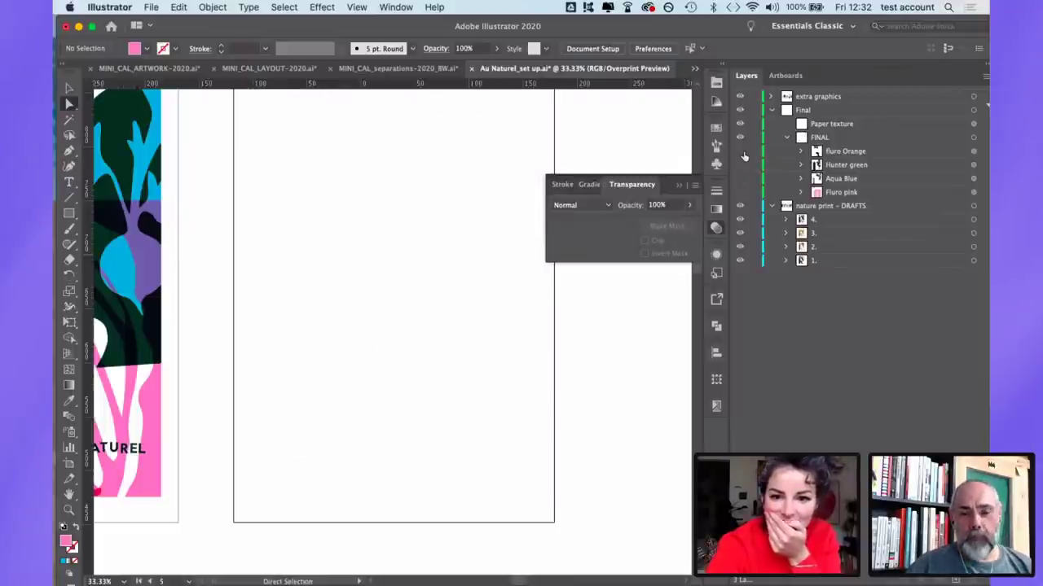
left_click(741, 165)
key("super+a")
left_click(740, 152, "alt")
key("super+a")
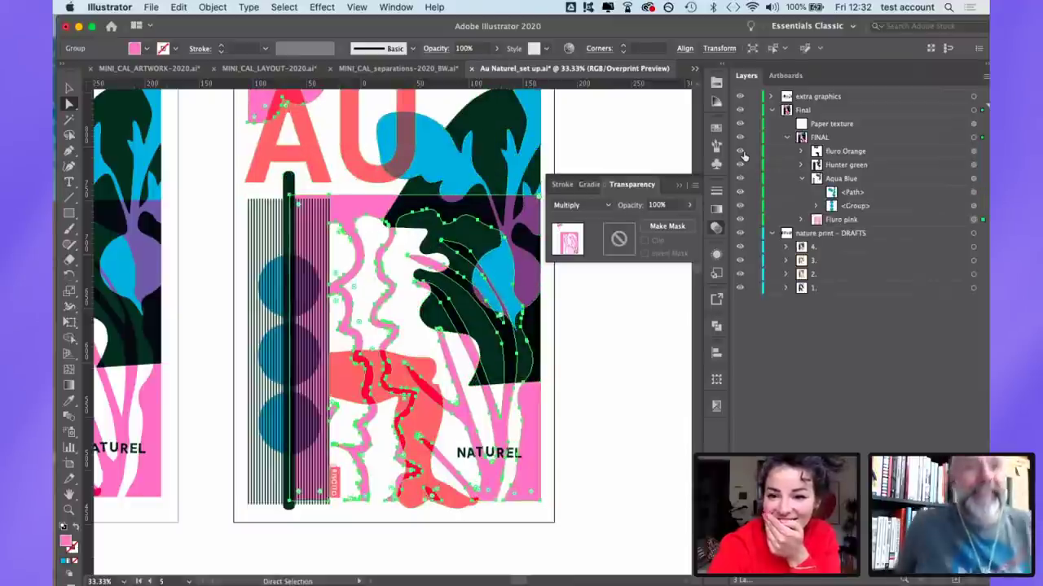
left_click(619, 345)
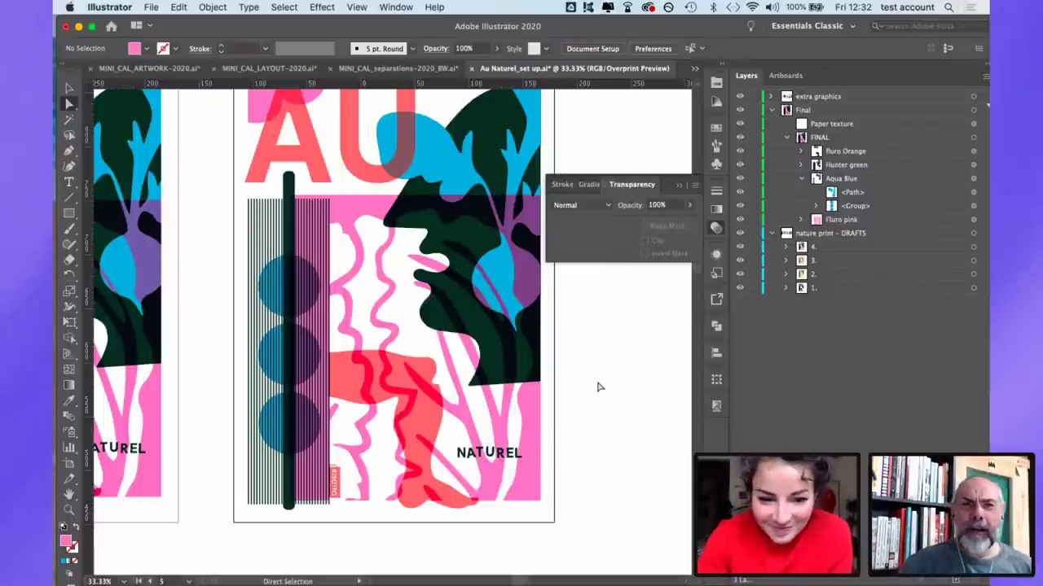
Step: Examine up close the edges where the stroked Aqua Blue leaf path overlaps the Hunter green face, with the path selected
key("super+equal")
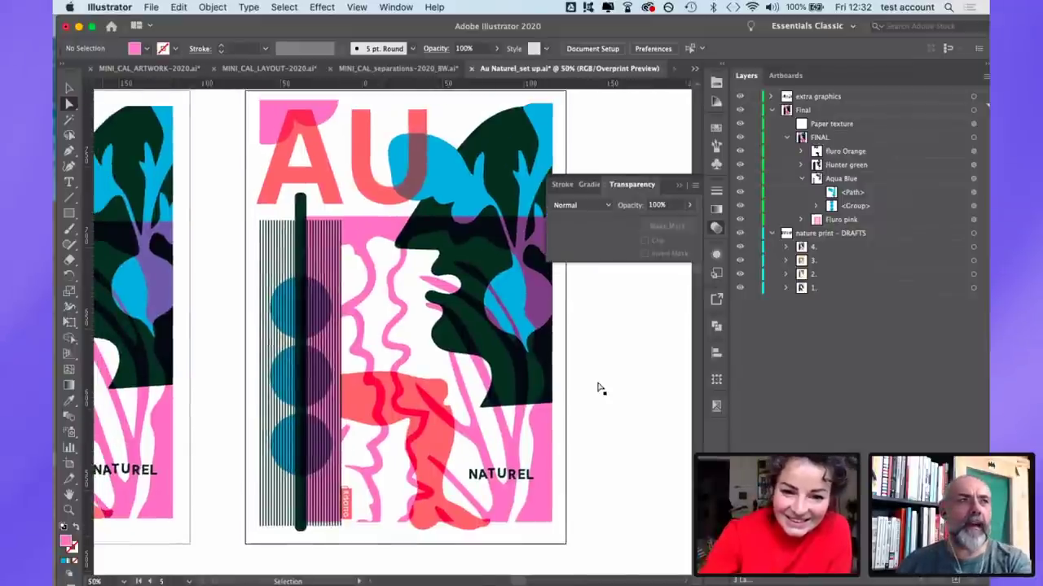
key("super+equal")
scroll(599, 389, "up", 10)
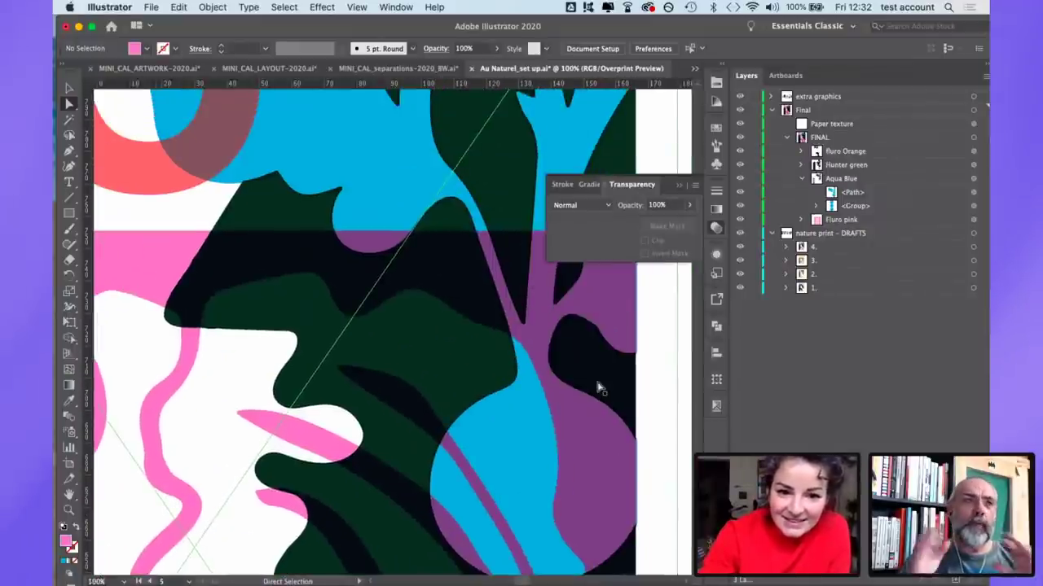
key("super+equal")
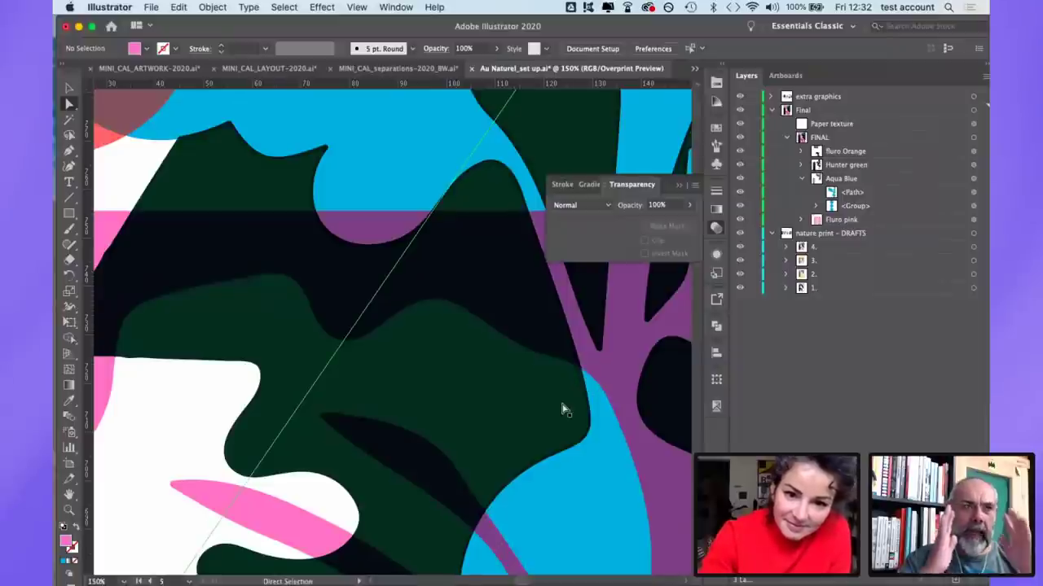
scroll(566, 410, "right", 3)
left_click(973, 192)
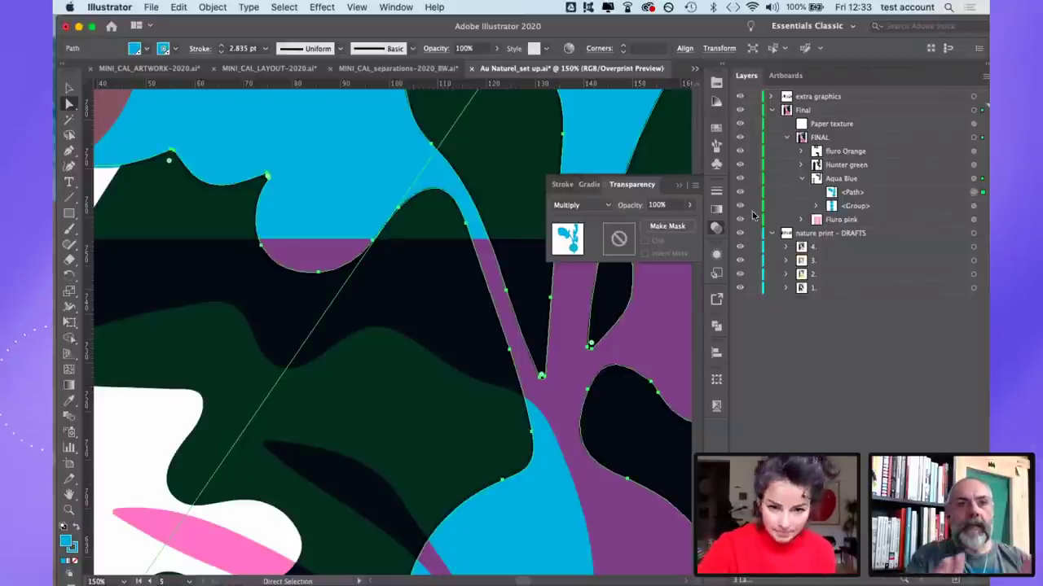
scroll(424, 283, "up", 5)
scroll(423, 284, "left", 8)
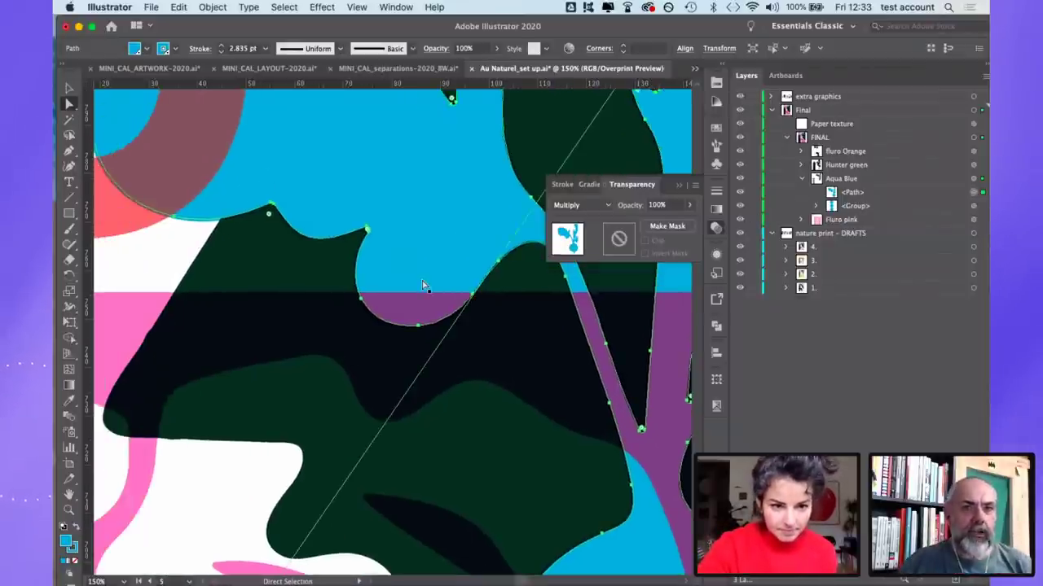
scroll(423, 284, "up", 2)
scroll(424, 283, "left", 3)
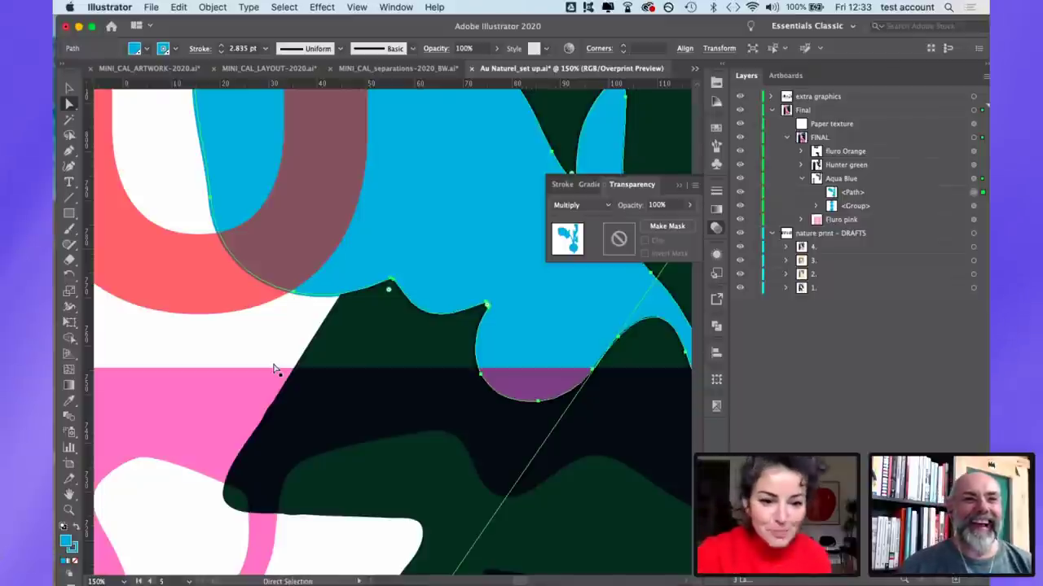
left_click(337, 351)
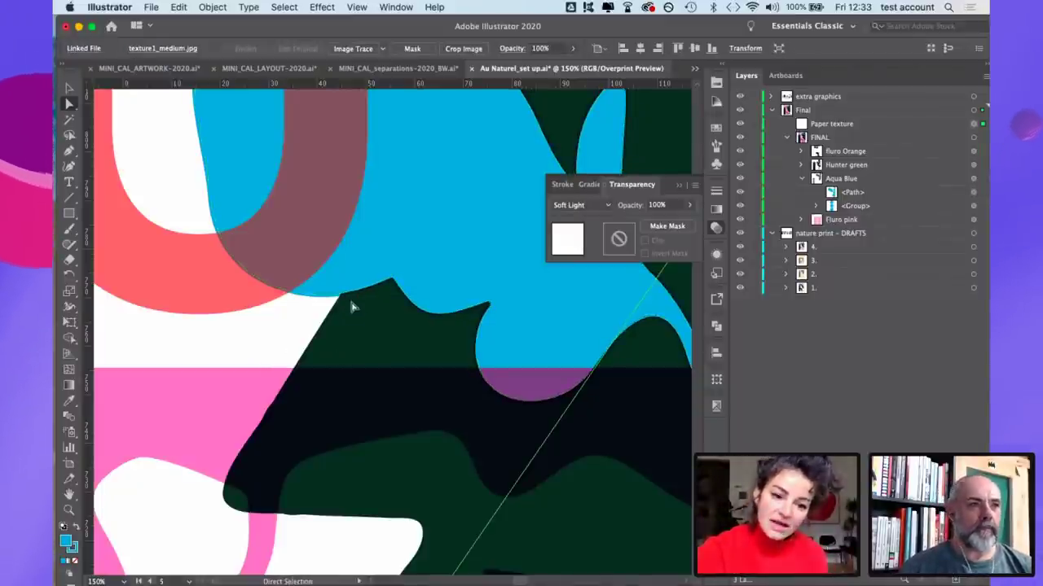
Step: Review the whole final print in colour, checking how the four overlapping colour layers work together across the artboard
key("super+minus")
key("super+minus")
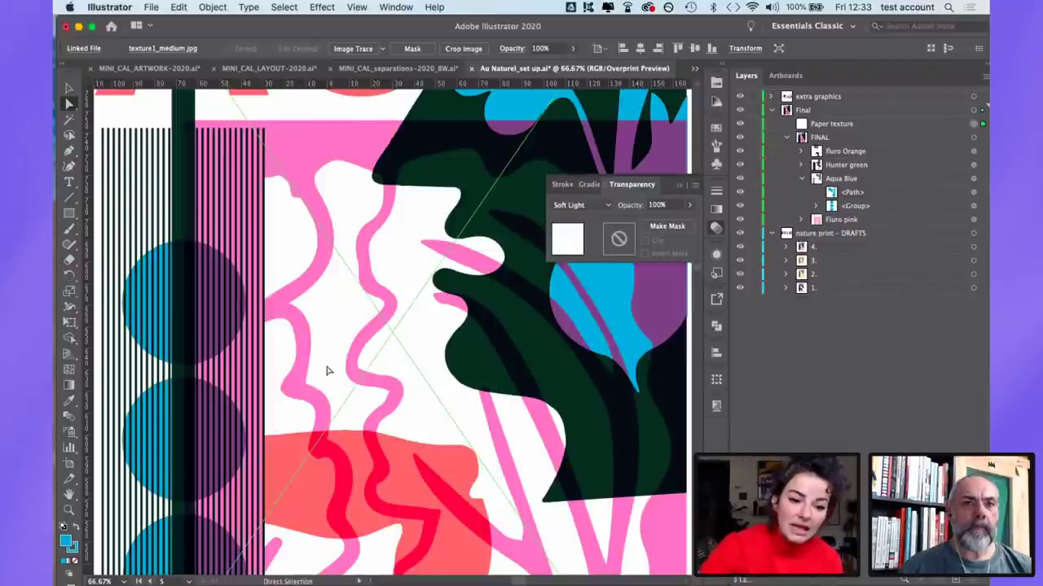
scroll(326, 370, "down", 2)
key("super+minus")
key("super+minus")
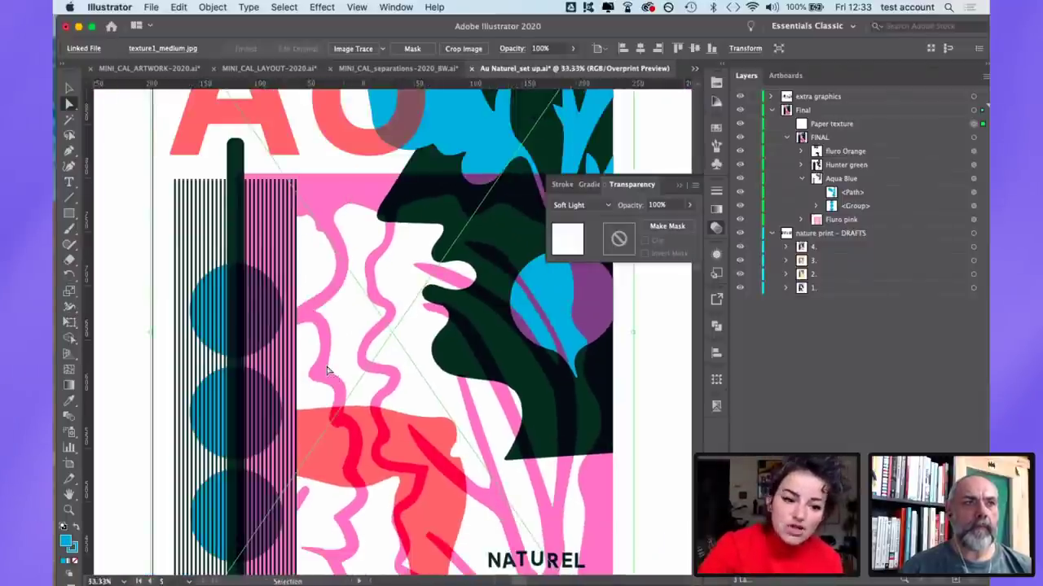
scroll(350, 358, "up", 1)
scroll(350, 359, "right", 1)
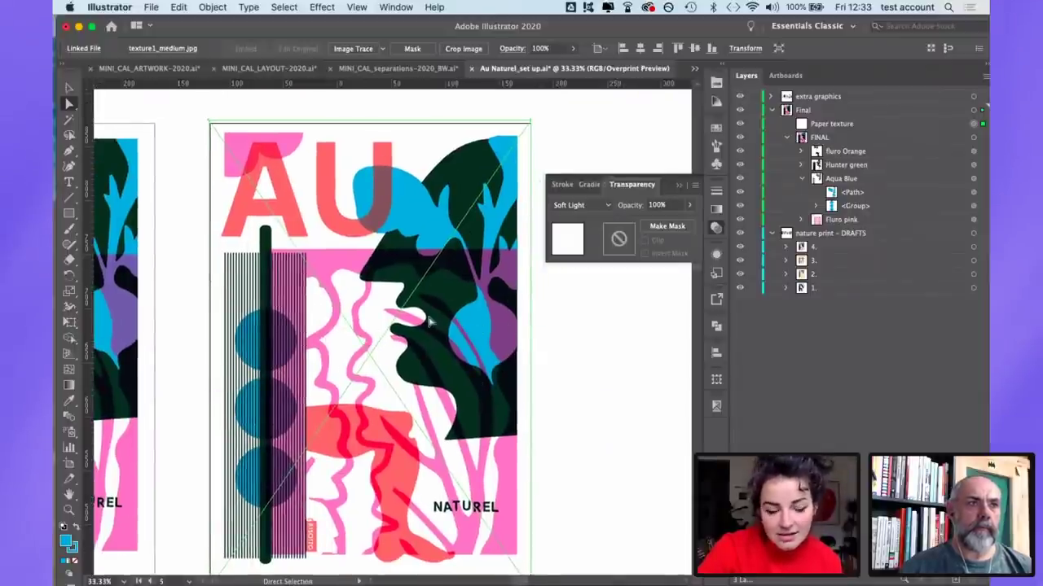
scroll(394, 255, "left", 1)
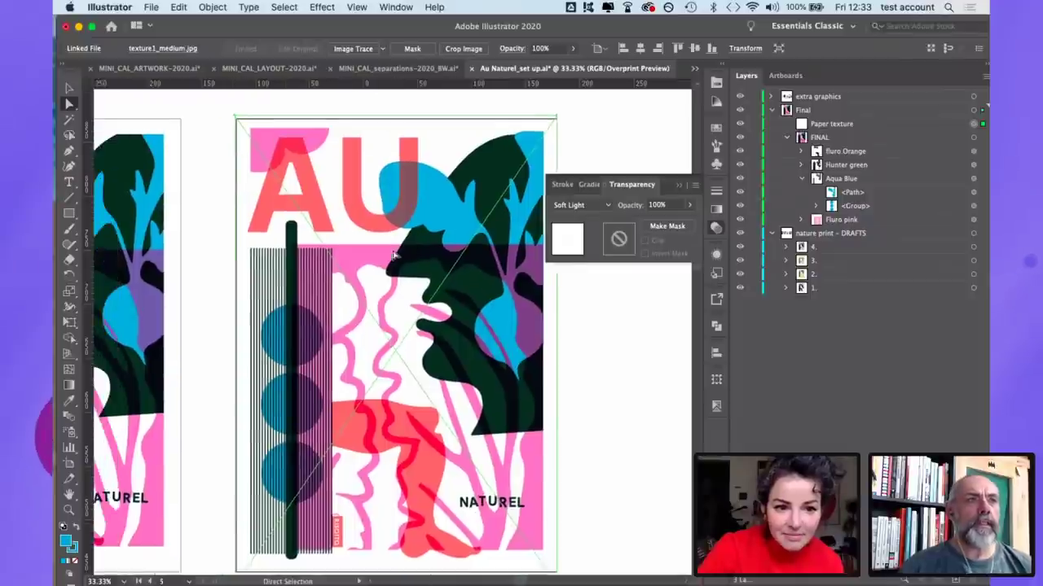
scroll(393, 255, "left", 1)
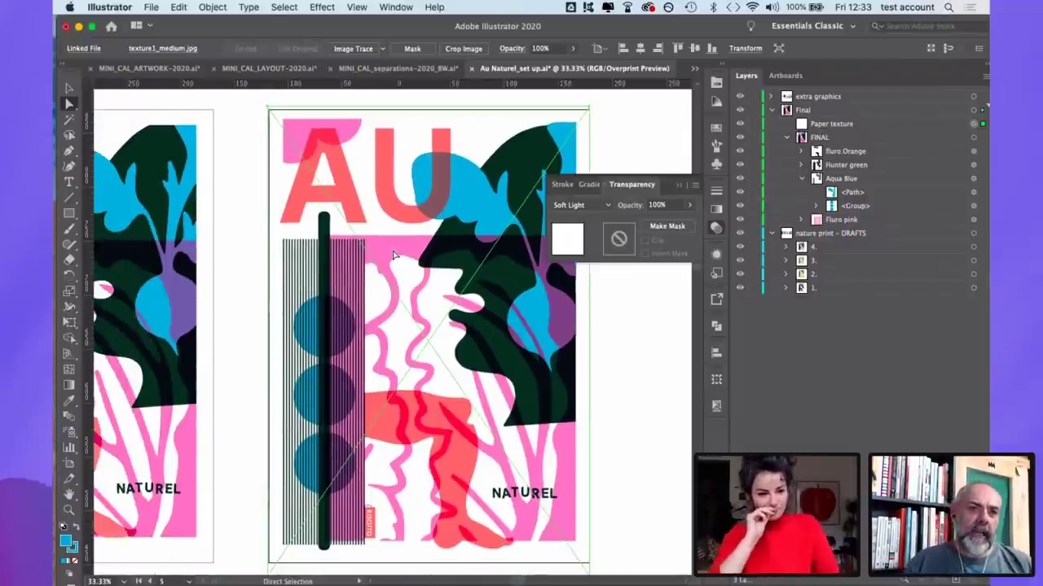
scroll(442, 221, "down", 1)
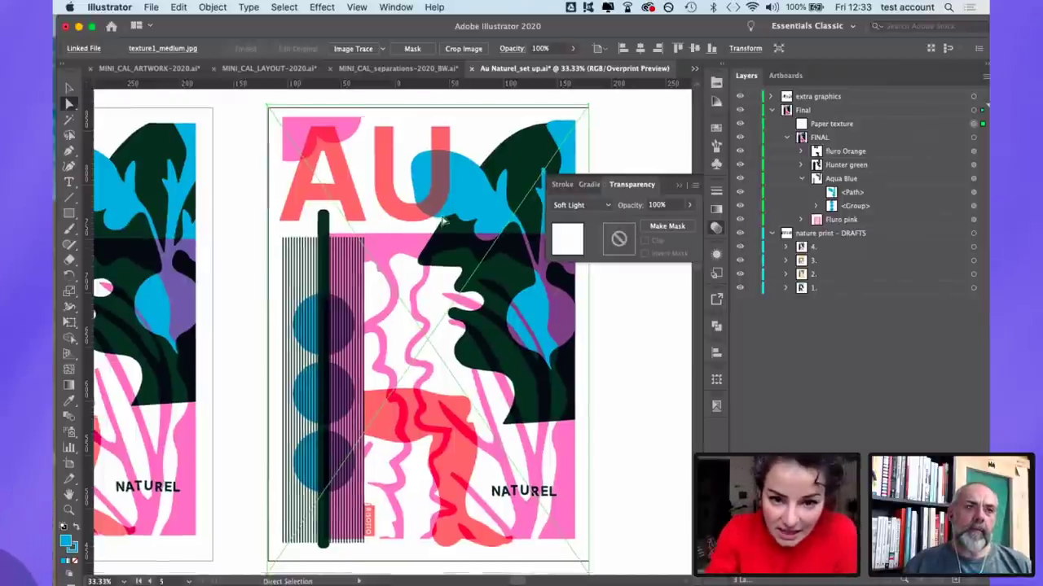
scroll(443, 222, "down", 2)
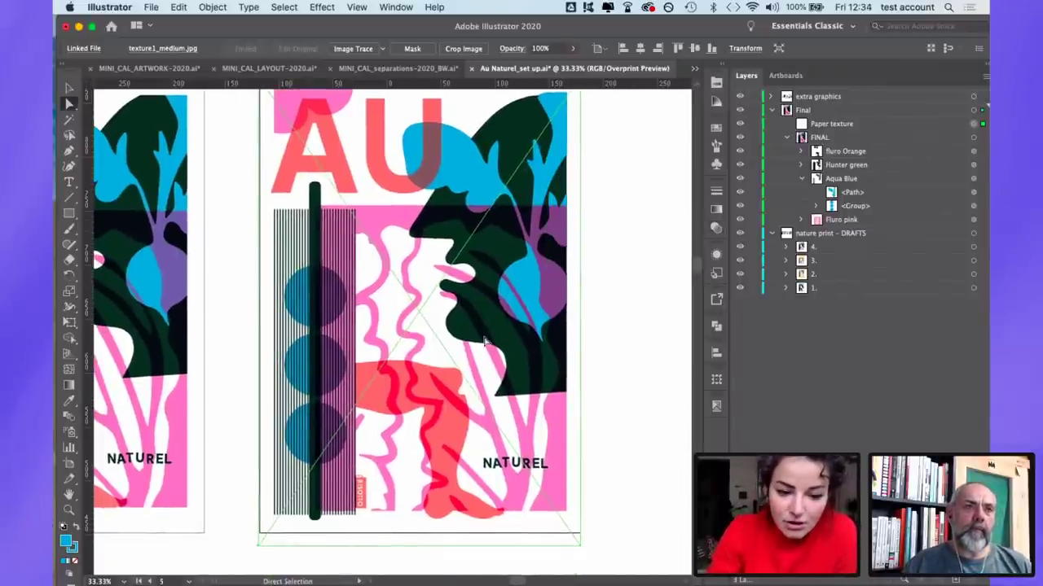
scroll(485, 342, "down", 3)
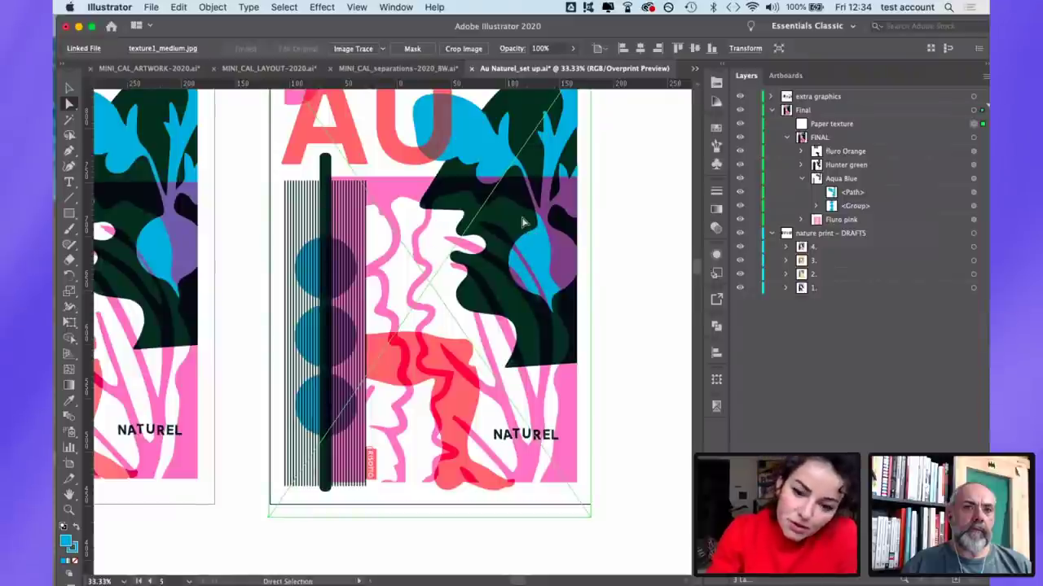
key("super+minus")
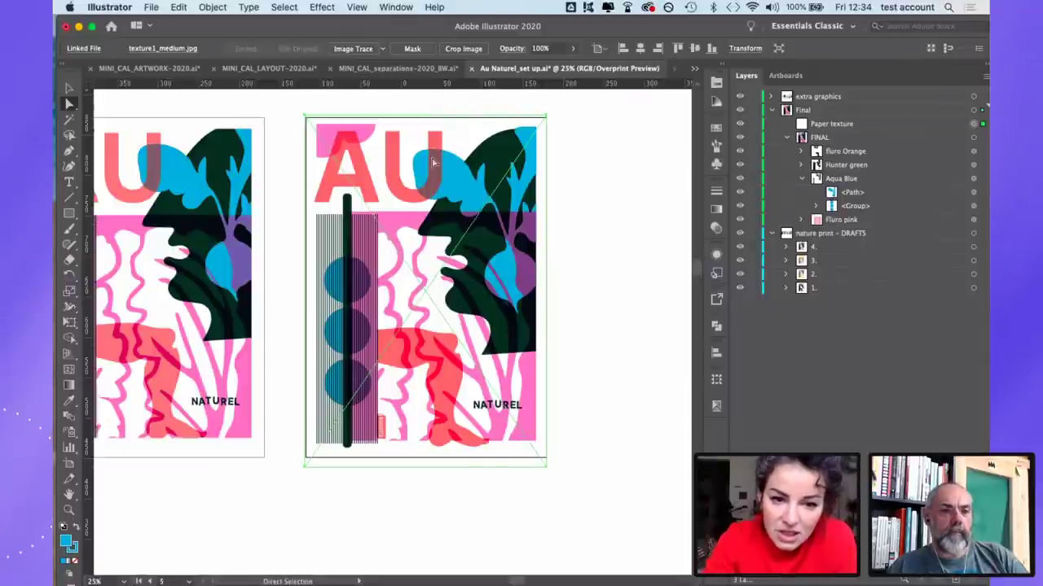
Step: View the print without the Aqua Blue and fluro Orange groups, and show both groups again
left_click(739, 178)
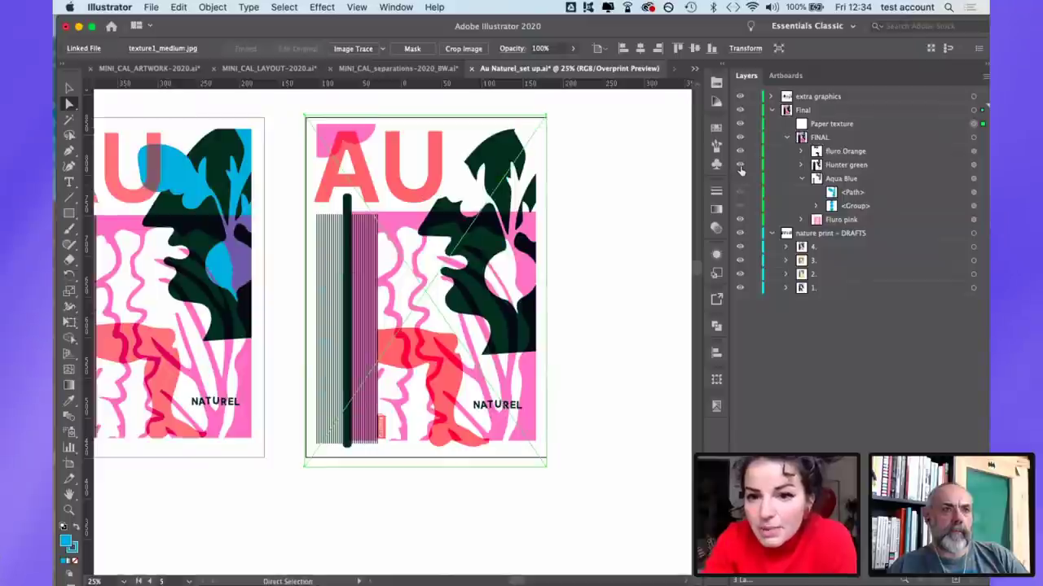
left_click(739, 151)
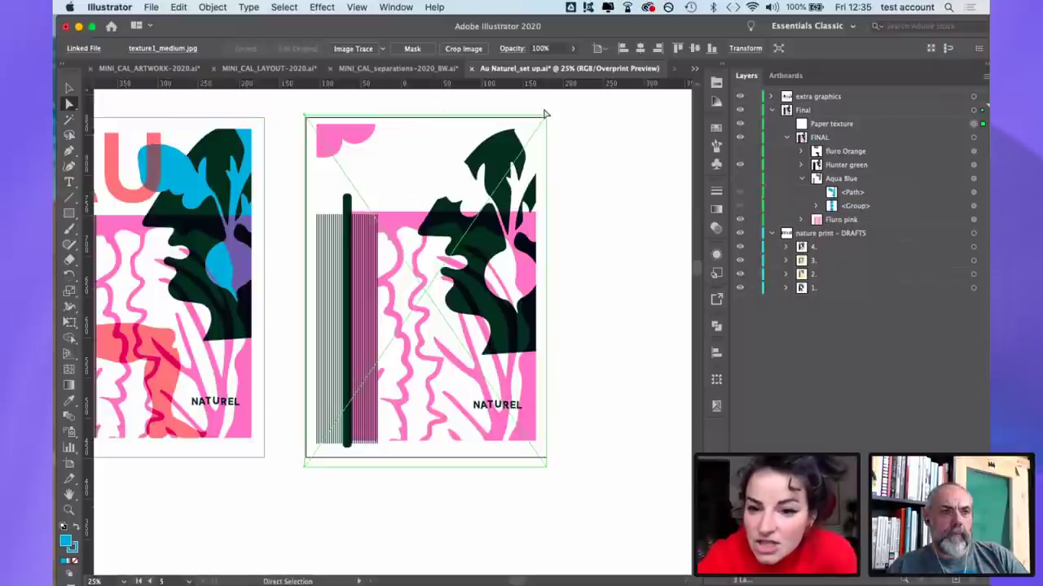
left_click(740, 179)
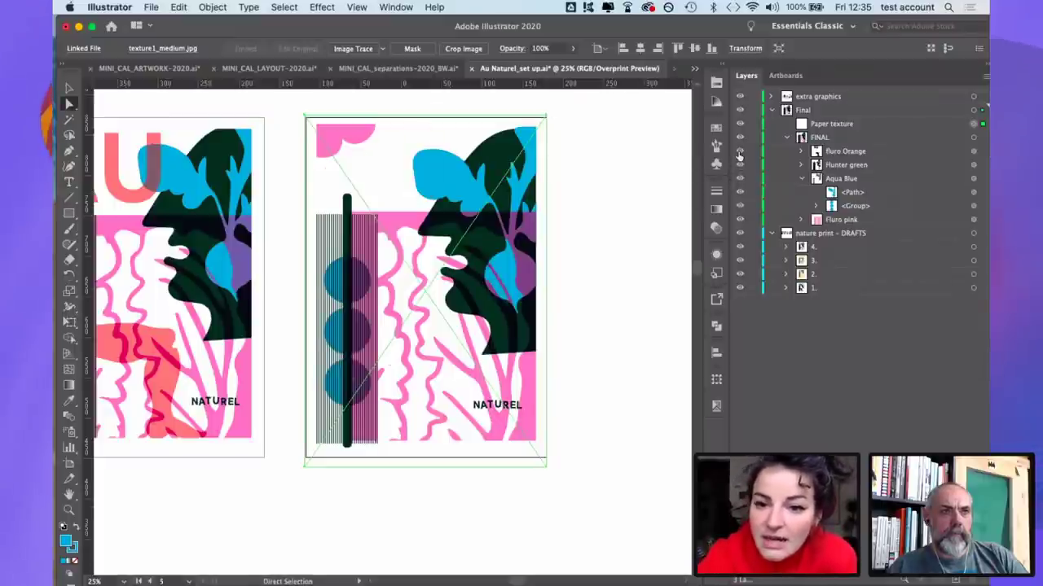
left_click(740, 151)
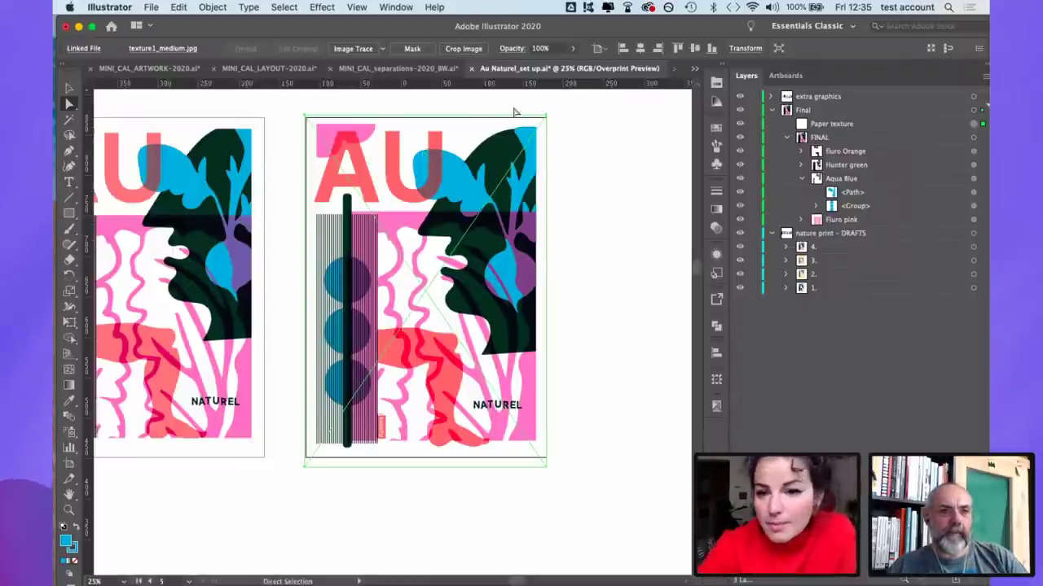
Step: View the Fluro pink layer alone, and show the Hunter green, Aqua Blue and fluro Orange groups over it one by one
left_click(740, 166)
left_click(741, 178)
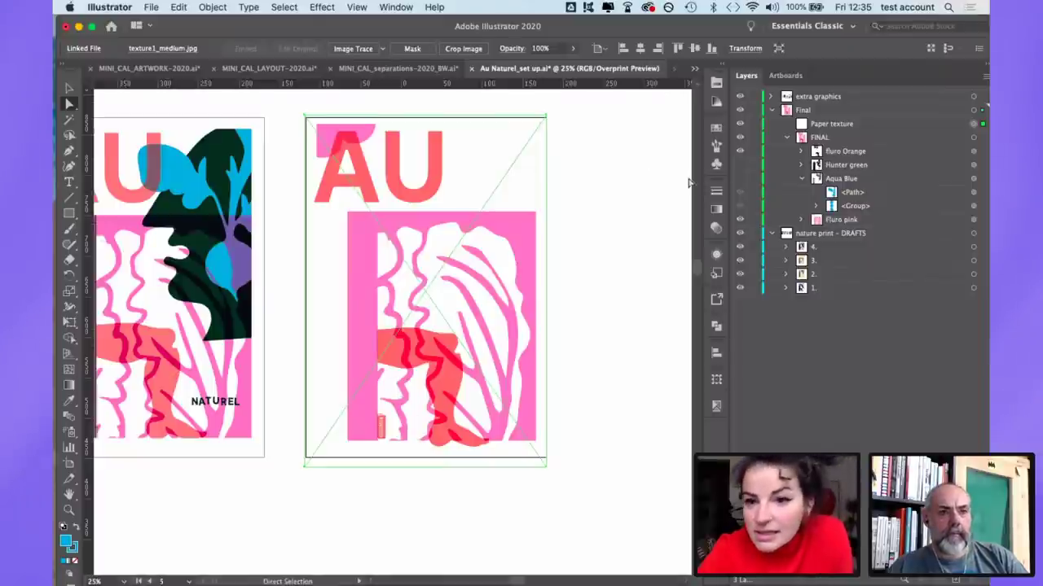
left_click(739, 151)
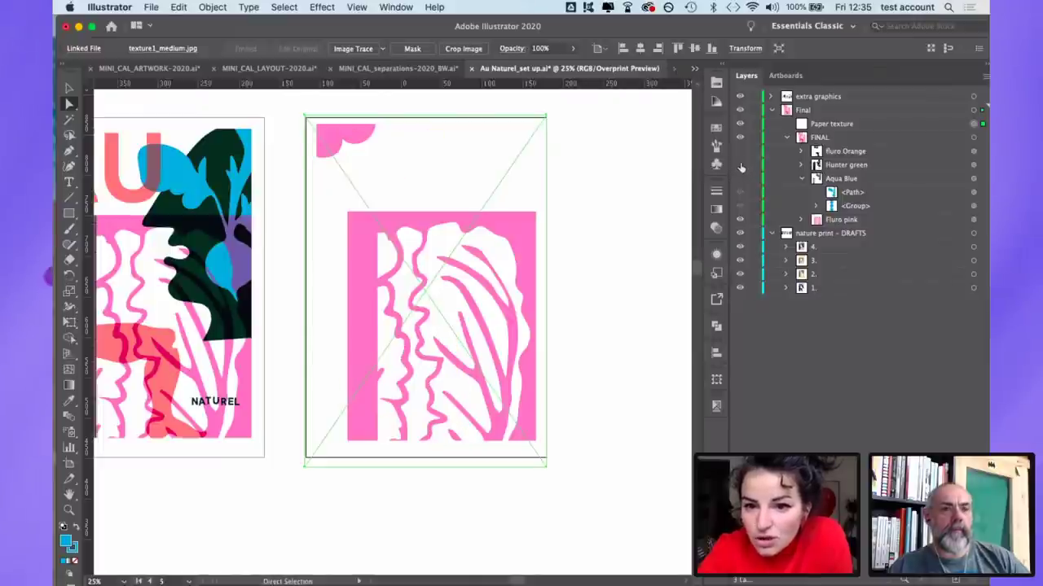
left_click(740, 164)
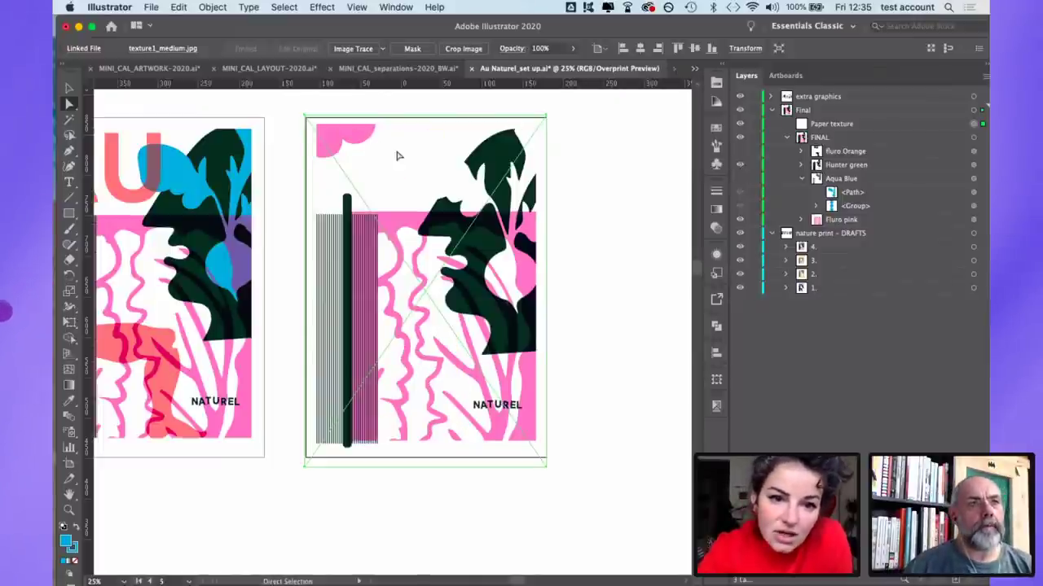
left_click(739, 179)
left_click(740, 152)
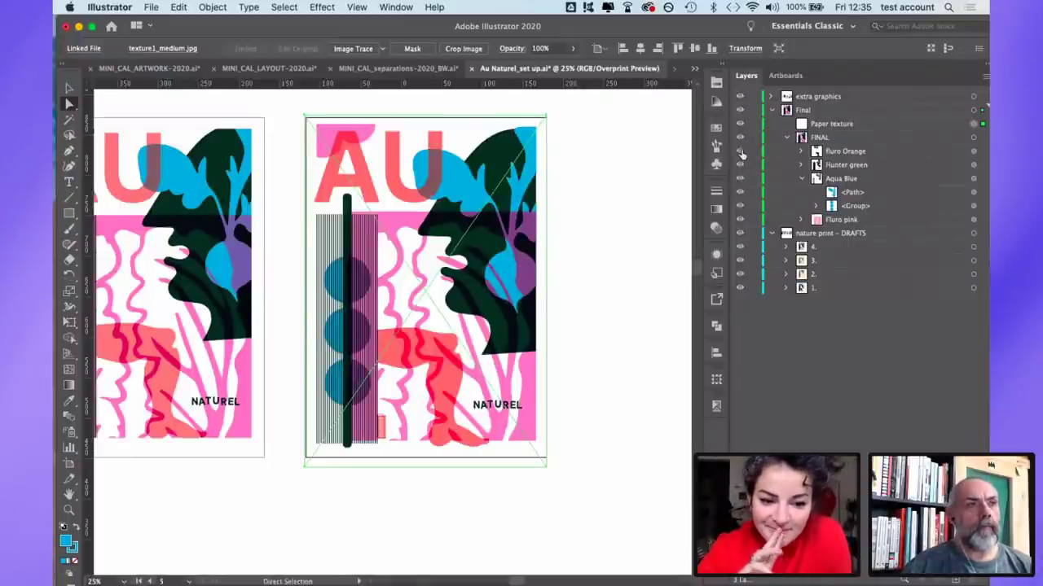
Step: Compare the final print with the neighbouring version on the adjacent artboard
scroll(429, 227, "left", 5)
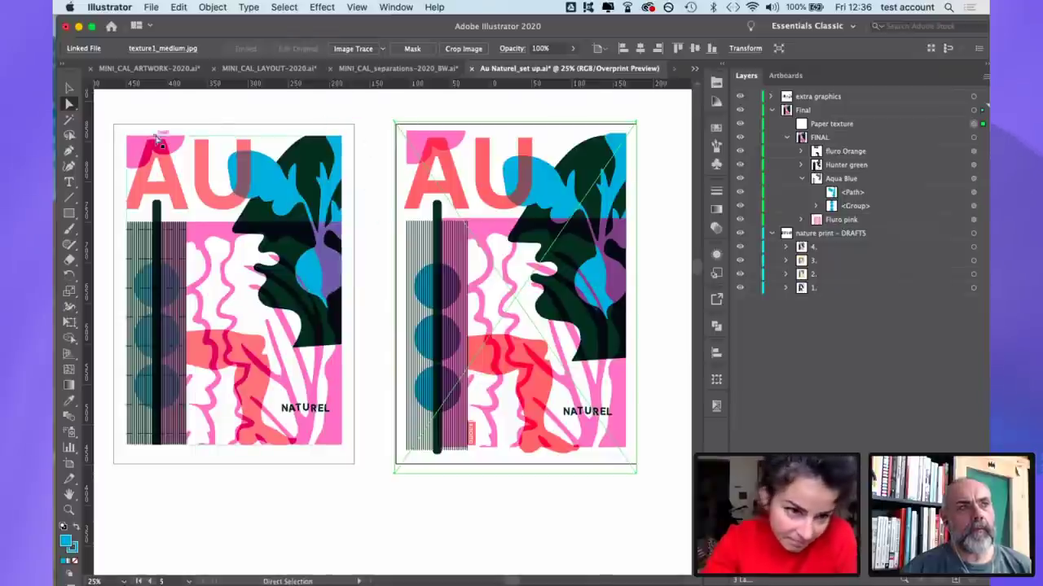
scroll(340, 459, "right", 3)
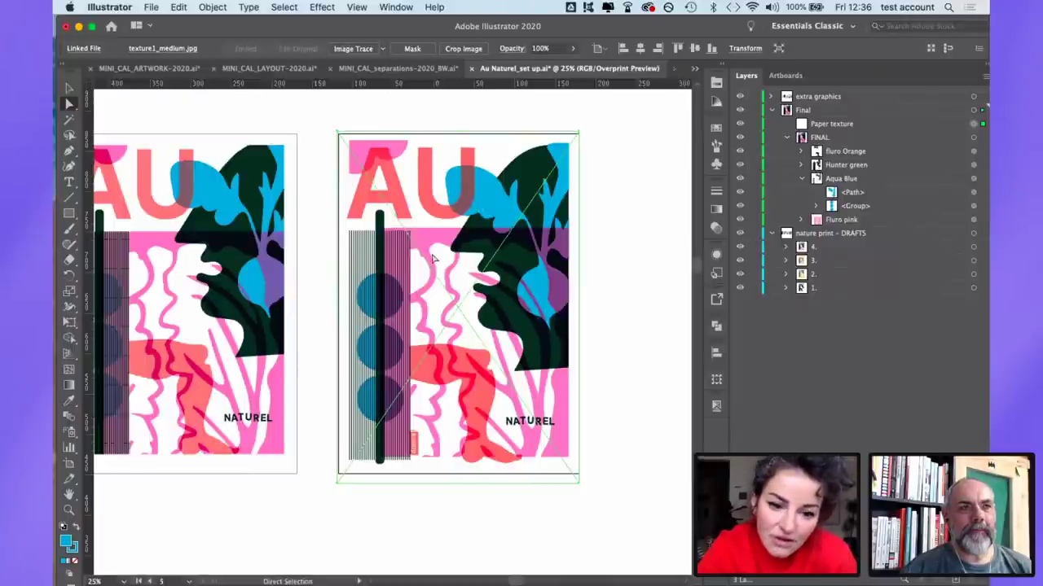
scroll(444, 446, "left", 3)
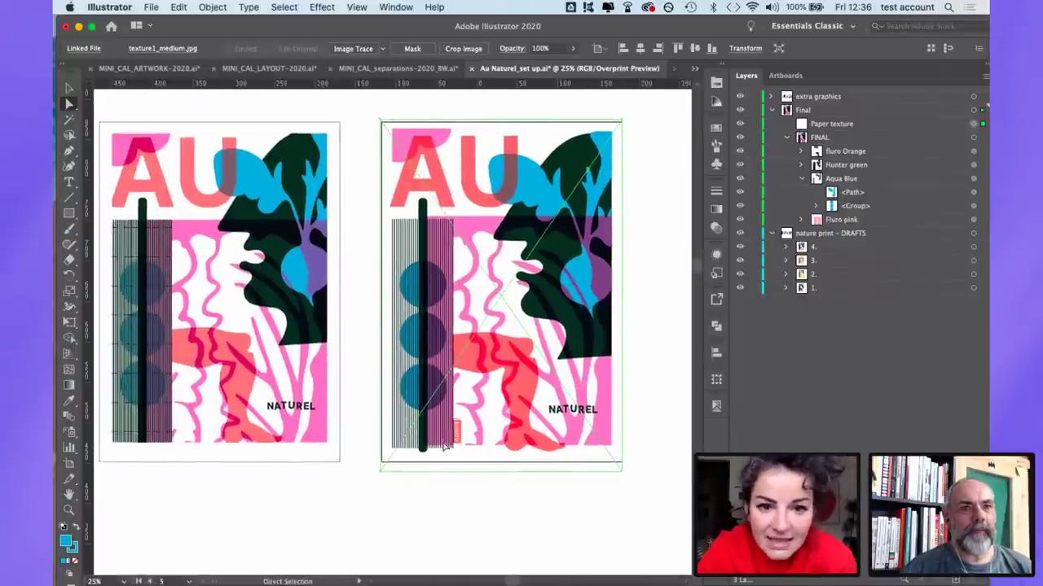
Step: Look across the earlier drafts beside the final print, including the orange and yellow version, and return to the final artboard
scroll(430, 403, "right", 3)
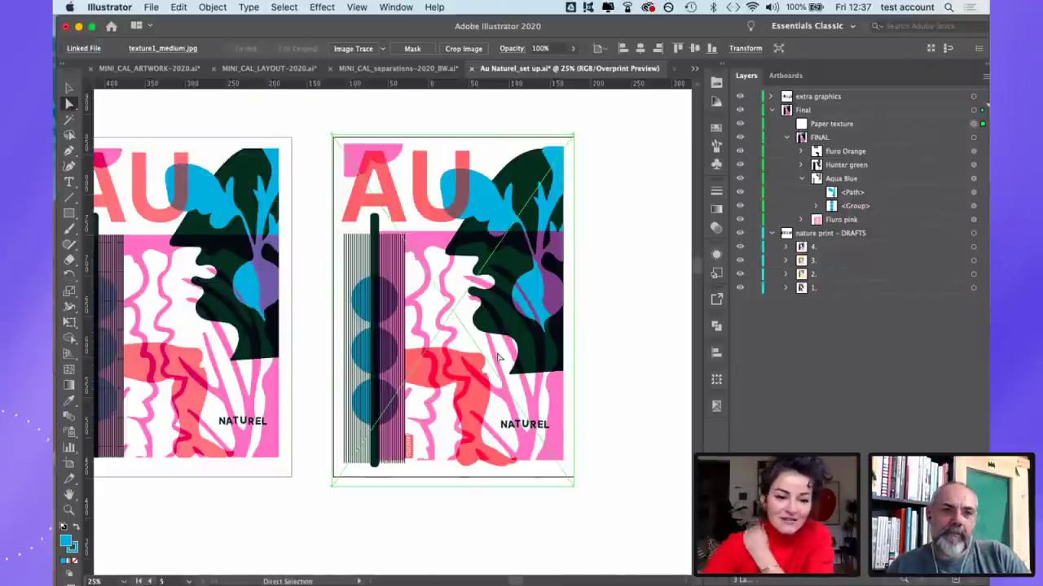
scroll(412, 379, "left", 3)
scroll(434, 367, "left", 15)
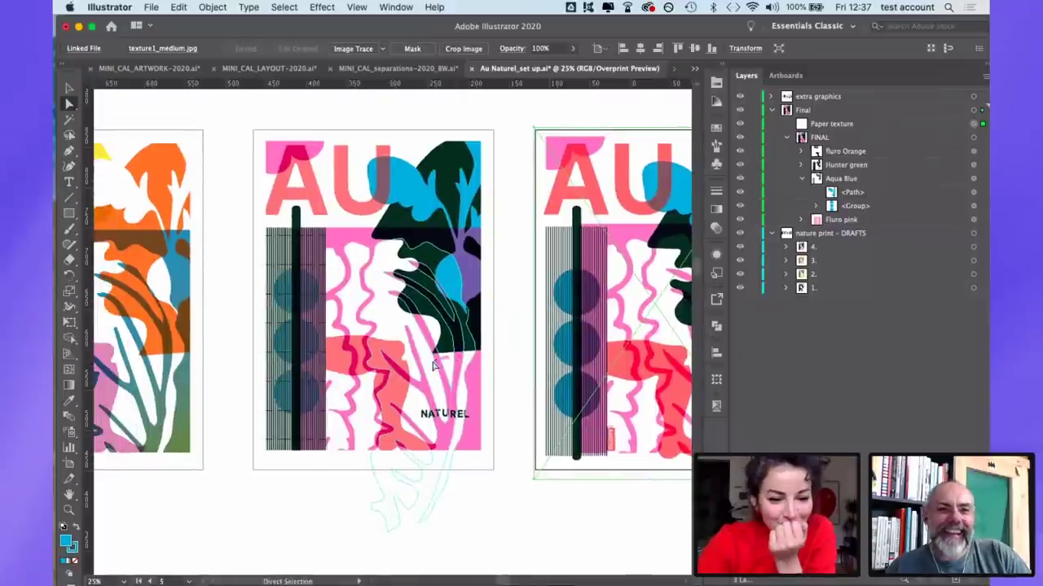
scroll(434, 367, "right", 8)
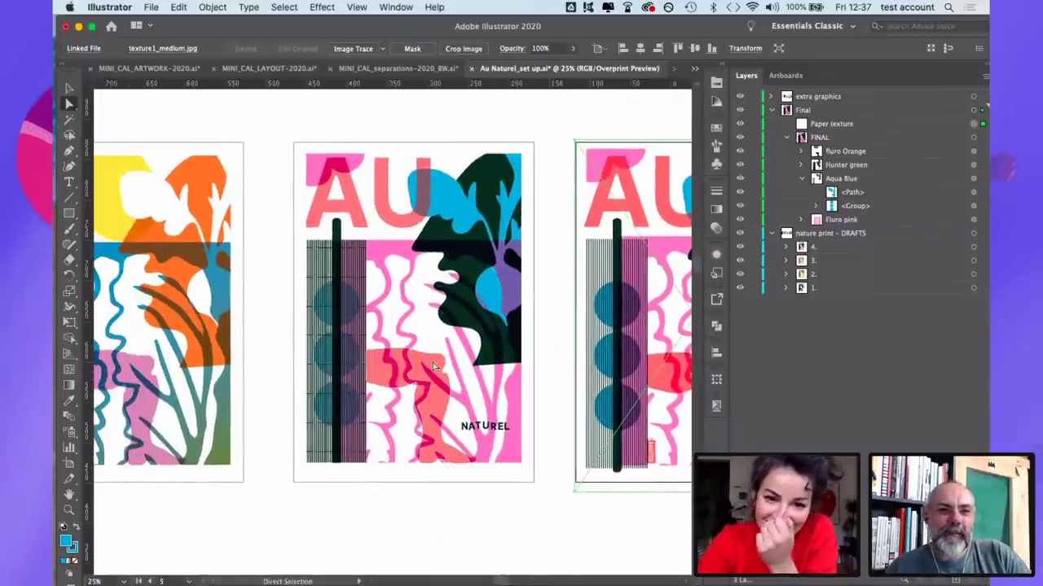
scroll(434, 367, "right", 5)
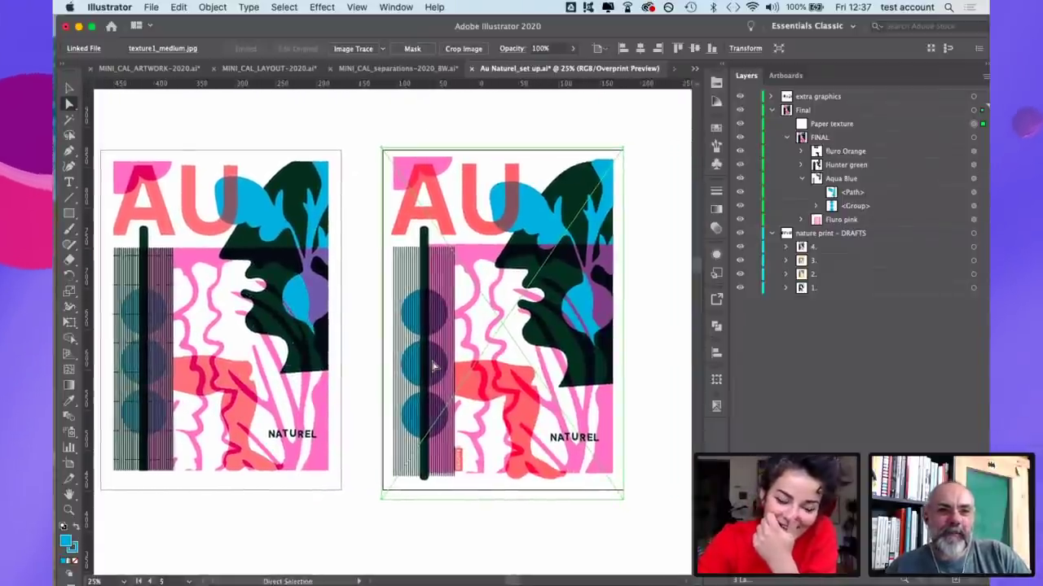
scroll(434, 367, "right", 3)
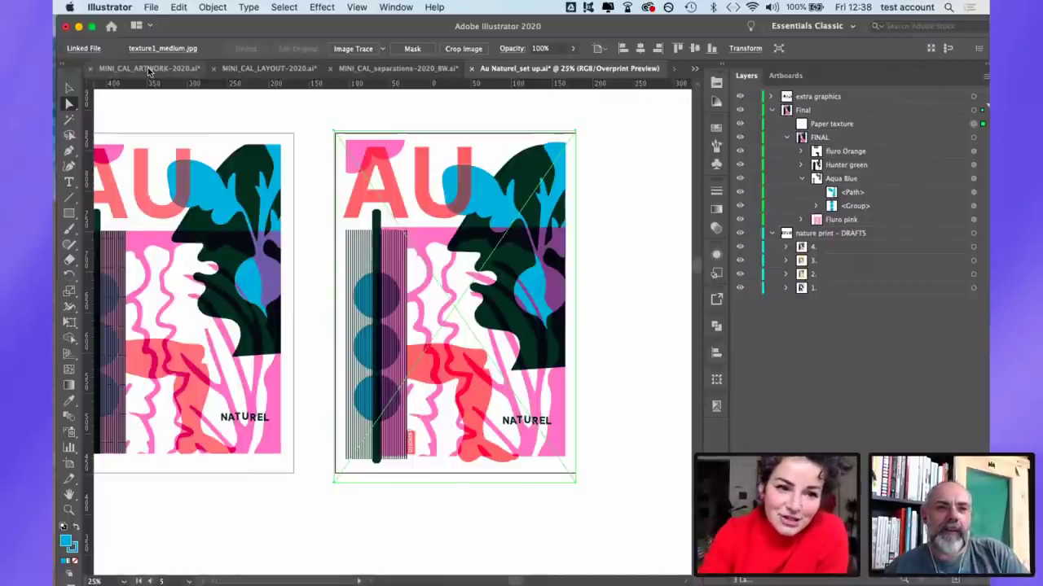
Step: View the MINI_CAL_ARTWORK-2020 and MINI_CAL_LAYOUT-2020 documents alongside the Au Naturel print, ending on the calendar layout
left_click(149, 71)
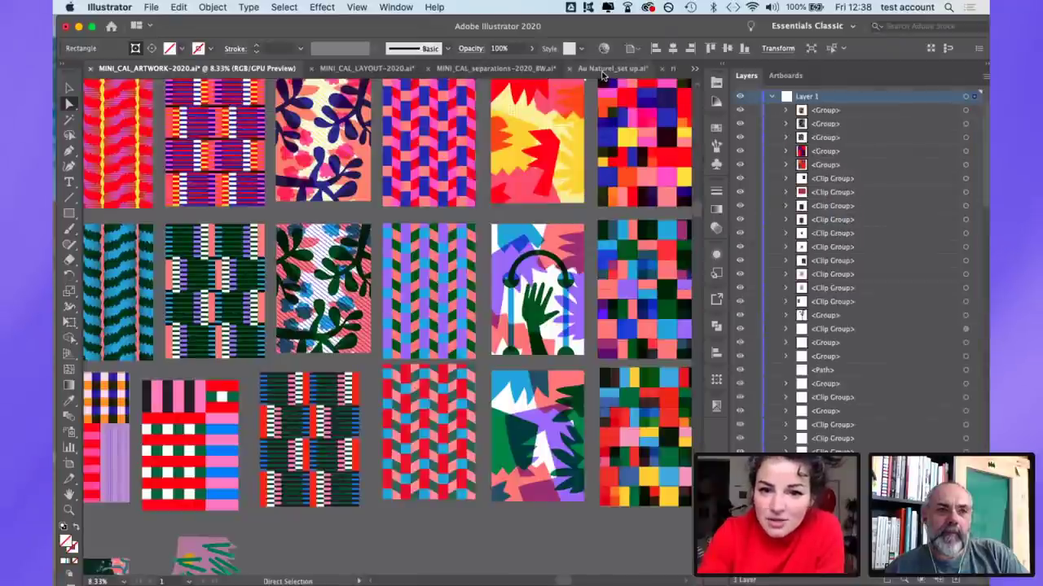
left_click(603, 72)
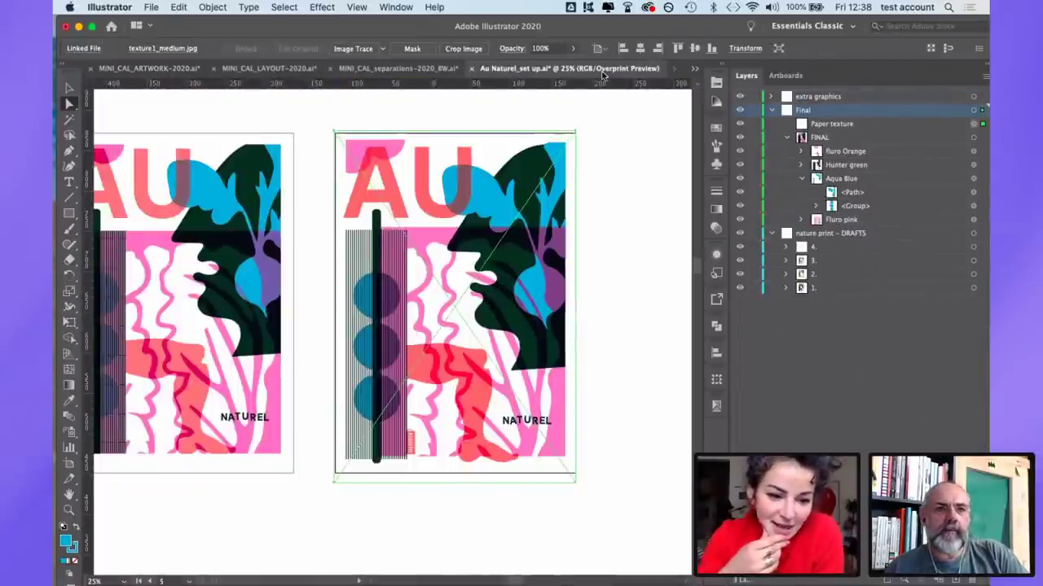
left_click(269, 68)
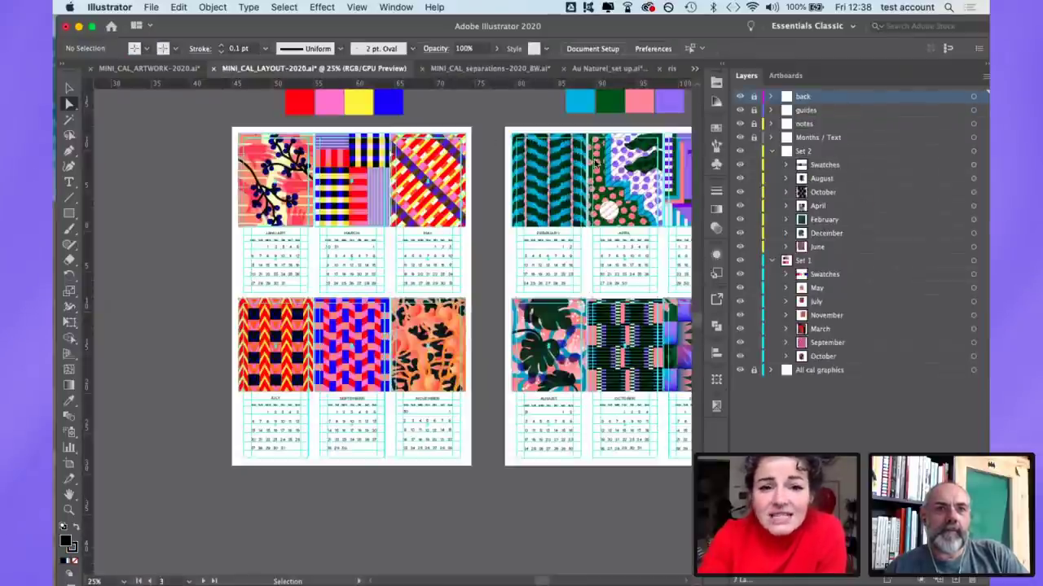
left_click(603, 69)
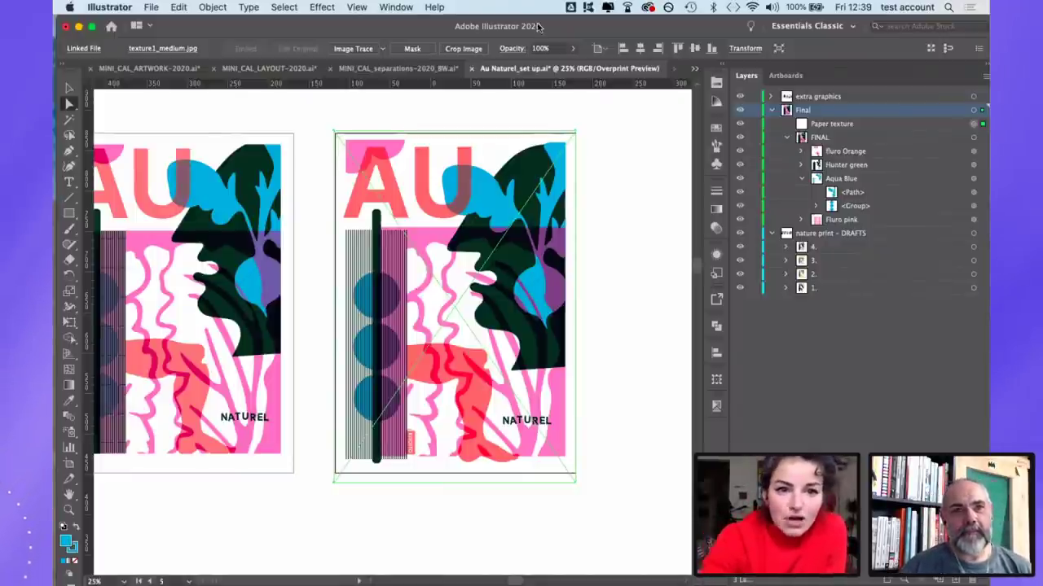
scroll(350, 221, "left", 5)
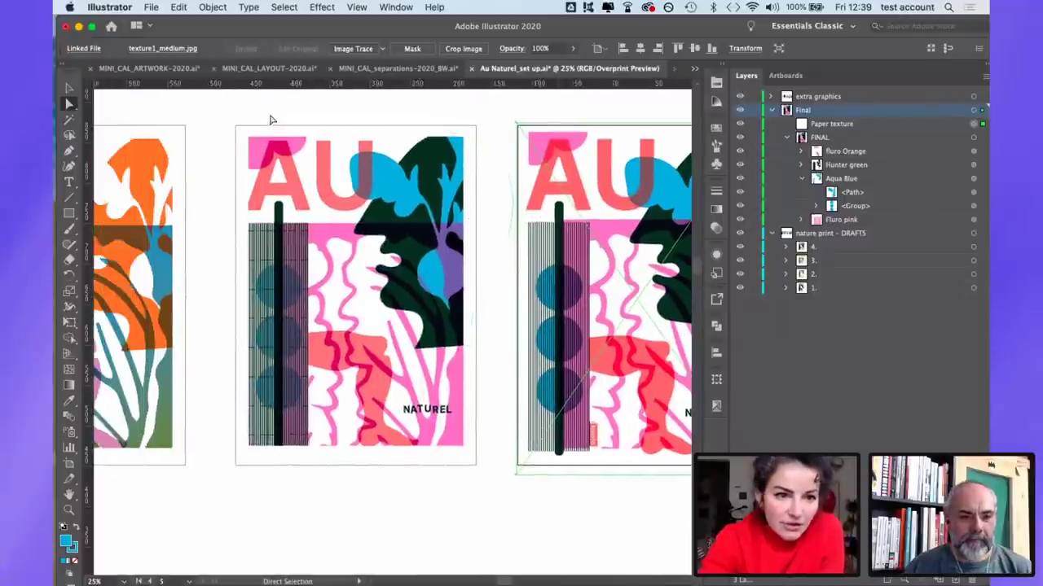
left_click(255, 70)
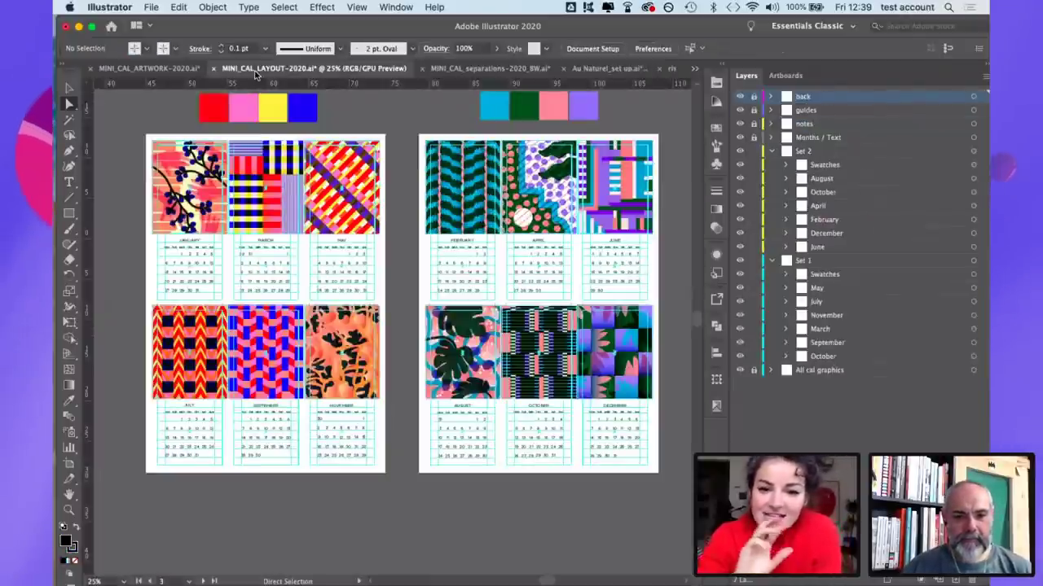